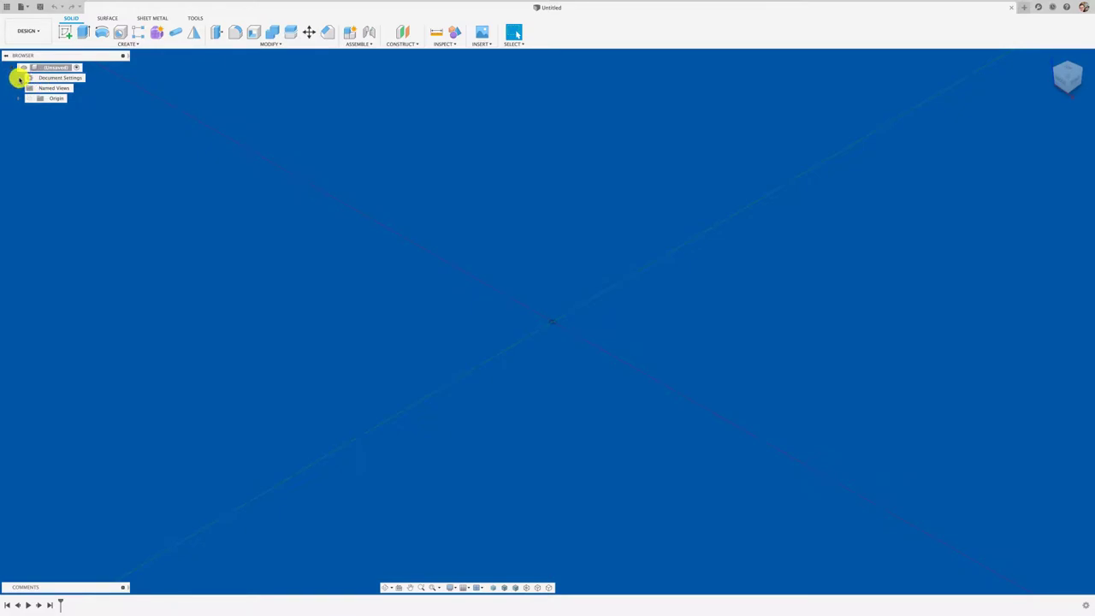
Step: Check in Document Settings that the active unit type is Millimeter, then close the units dialog
{"action": "left_click", "coordinate": [19, 78]}
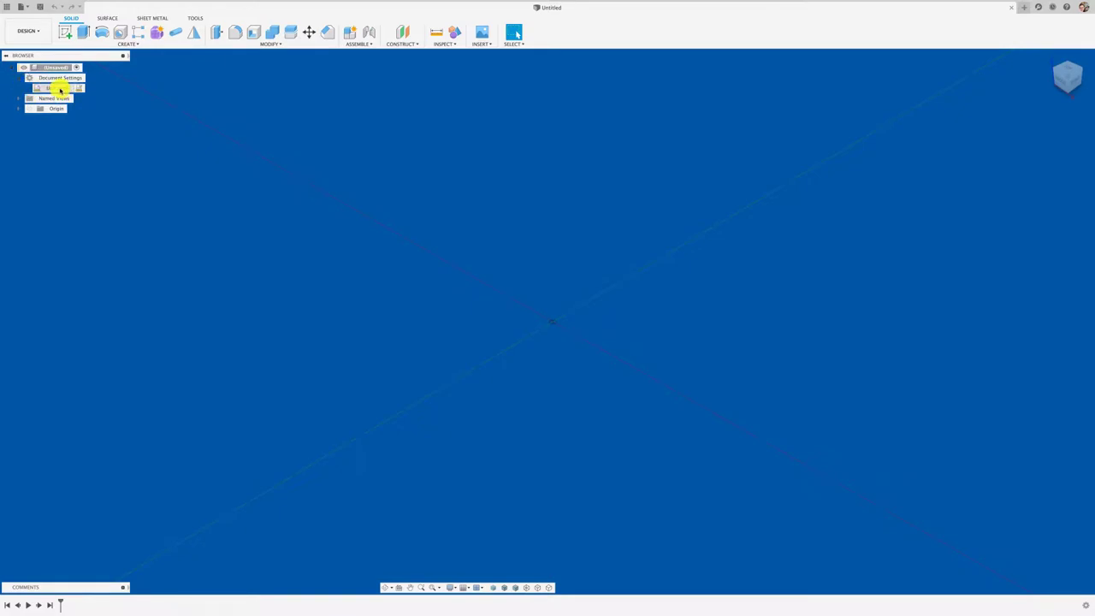
{"action": "left_click", "coordinate": [82, 89]}
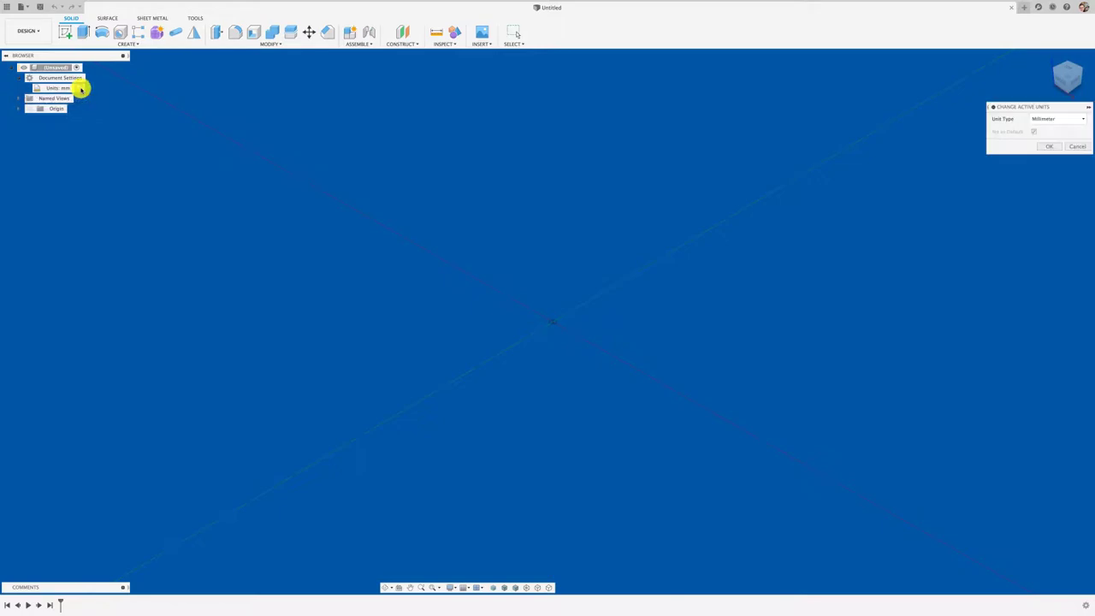
{"action": "left_click_drag", "start_coordinate": [1052, 112], "coordinate": [381, 130]}
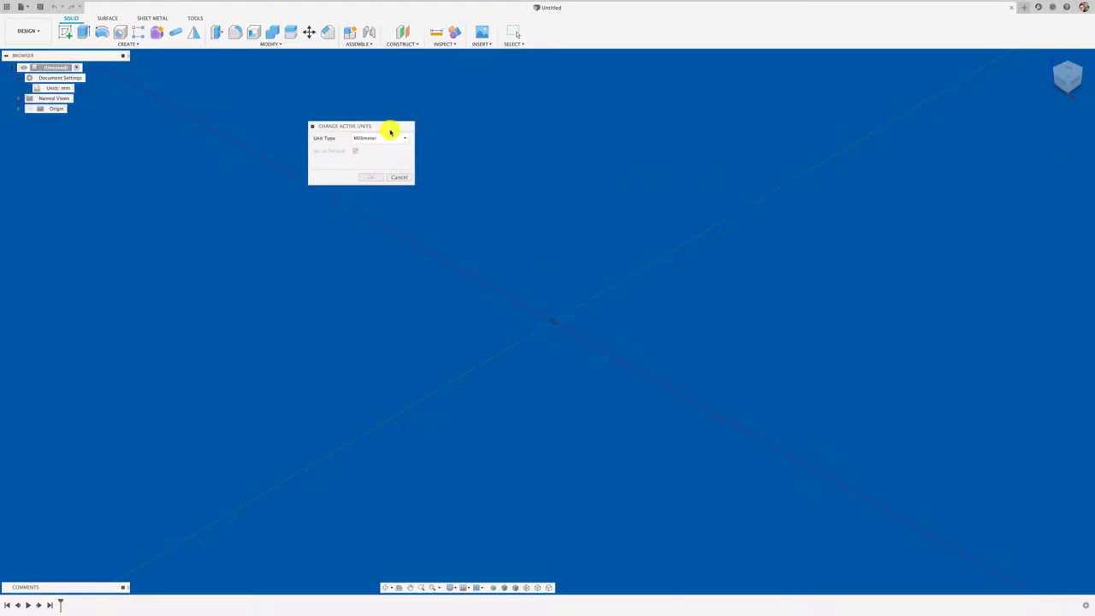
{"action": "left_click", "coordinate": [406, 139]}
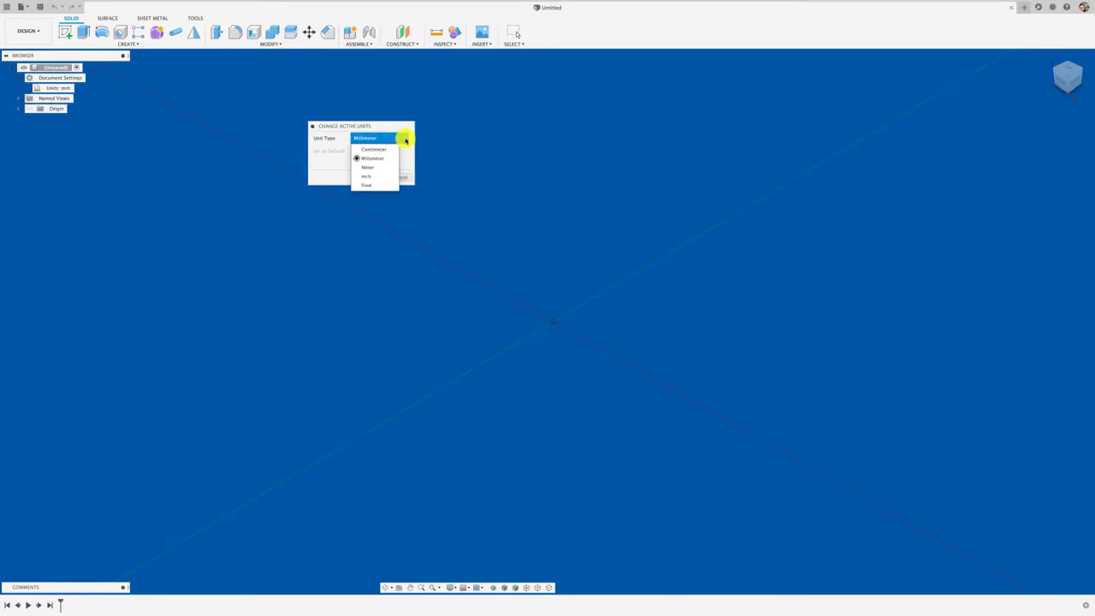
{"action": "left_click", "coordinate": [406, 138]}
{"action": "left_click", "coordinate": [398, 178]}
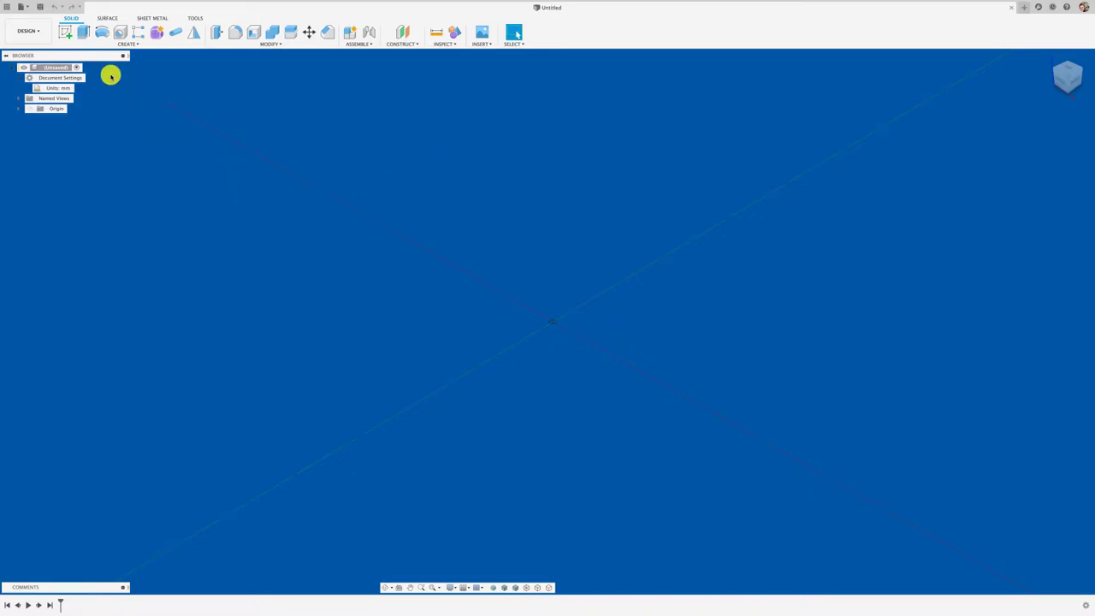
Step: Open the Data Panel, browse the JUGUETES project's WOOD TRAIN folder, then return to All Projects
{"action": "left_click", "coordinate": [7, 7]}
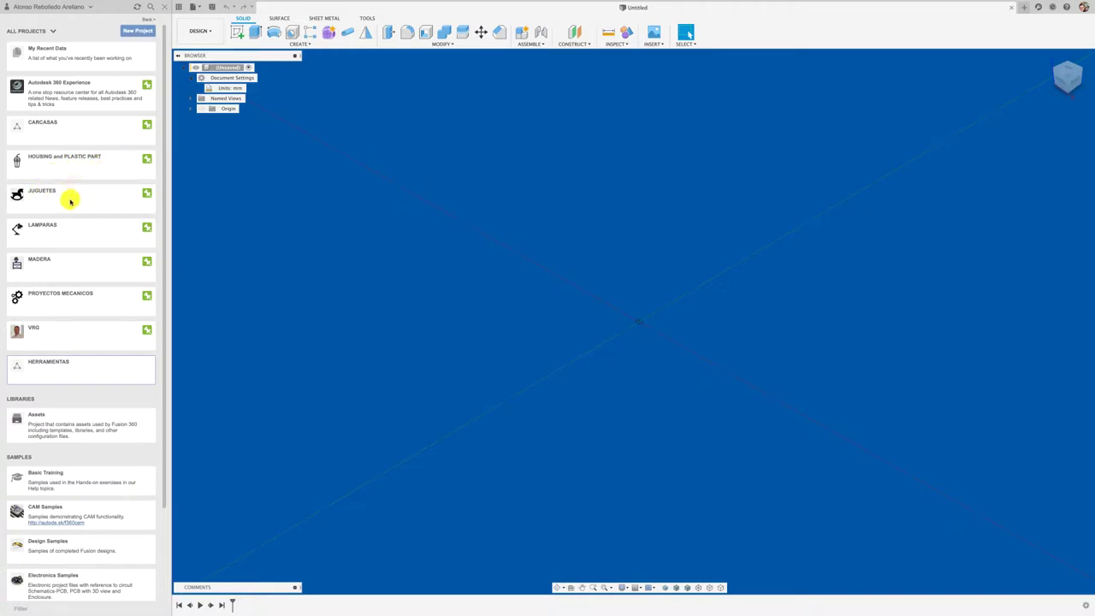
{"action": "left_click", "coordinate": [70, 201]}
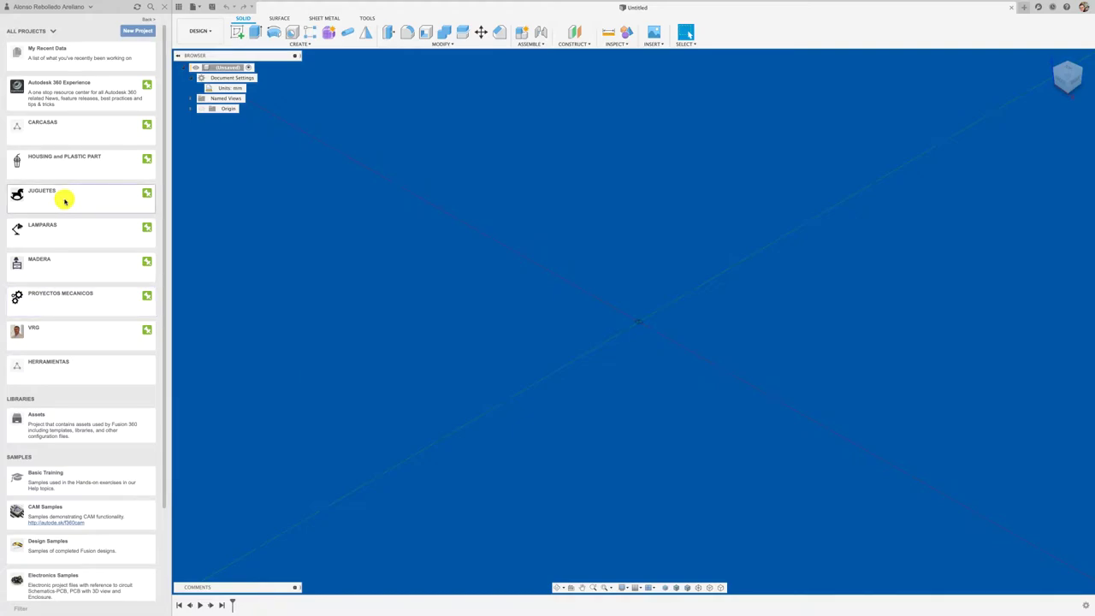
{"action": "left_click", "coordinate": [64, 200]}
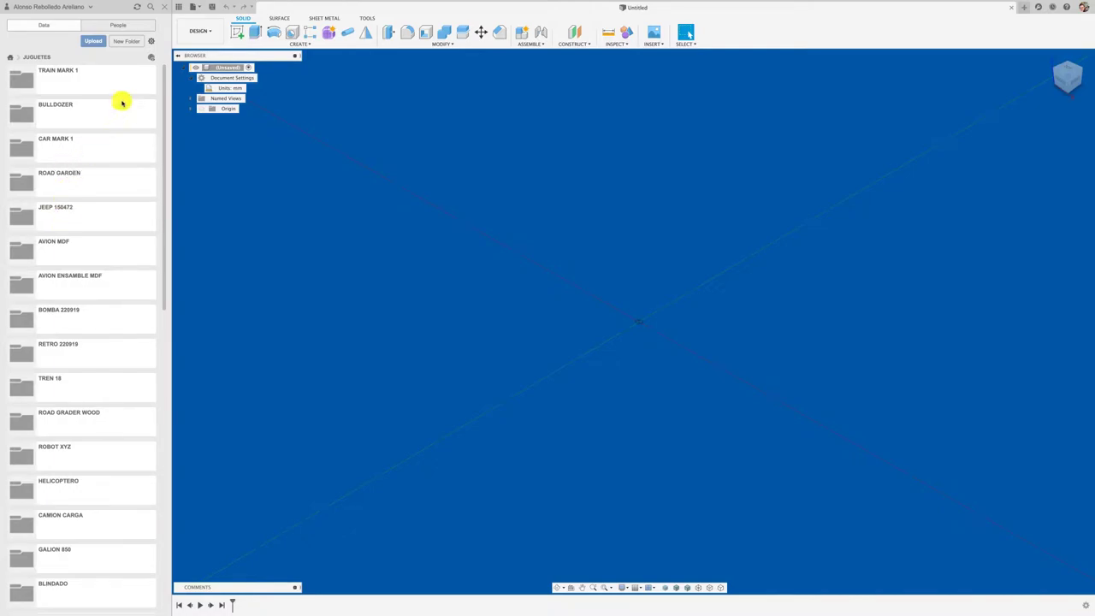
{"action": "scroll", "coordinate": [110, 367], "scroll_direction": "down", "scroll_amount": 5}
{"action": "scroll", "coordinate": [111, 367], "scroll_direction": "down", "scroll_amount": 5}
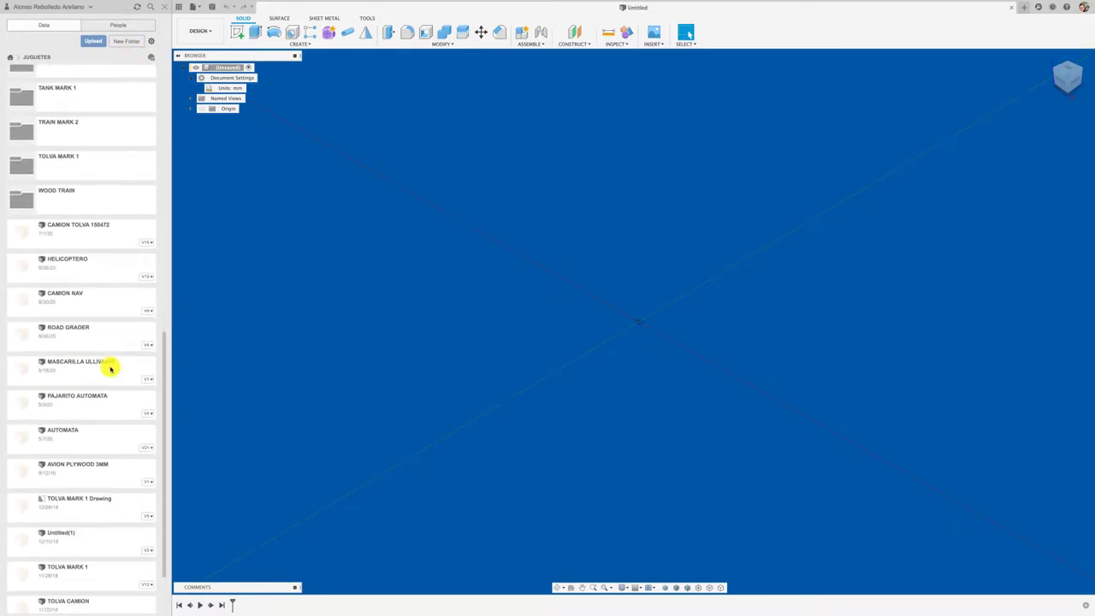
{"action": "scroll", "coordinate": [111, 368], "scroll_direction": "up", "scroll_amount": 1}
{"action": "scroll", "coordinate": [110, 368], "scroll_direction": "up", "scroll_amount": 1}
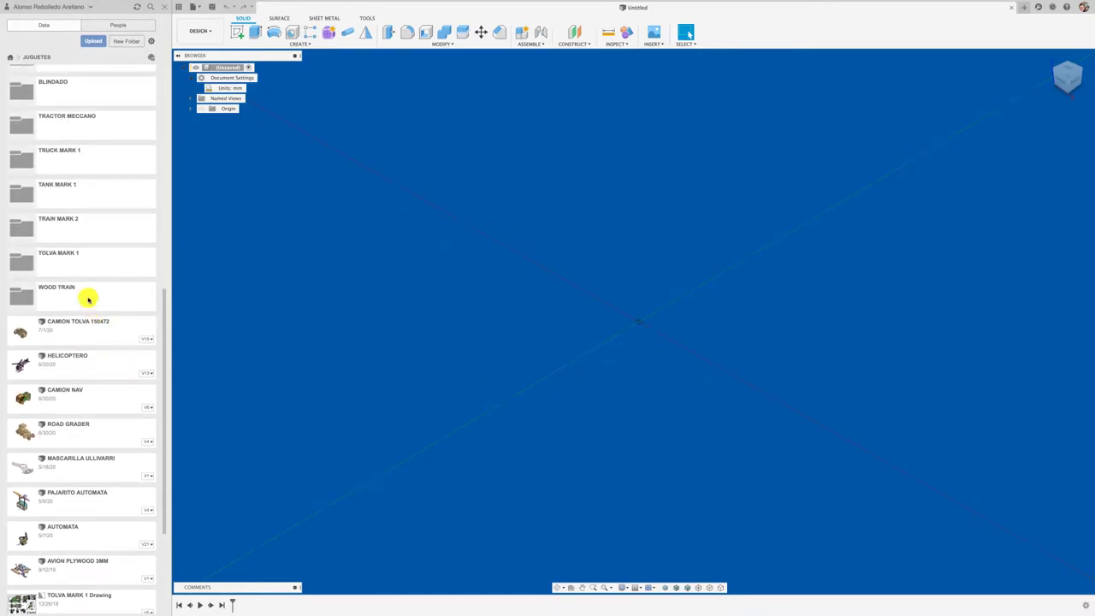
{"action": "left_click", "coordinate": [86, 296]}
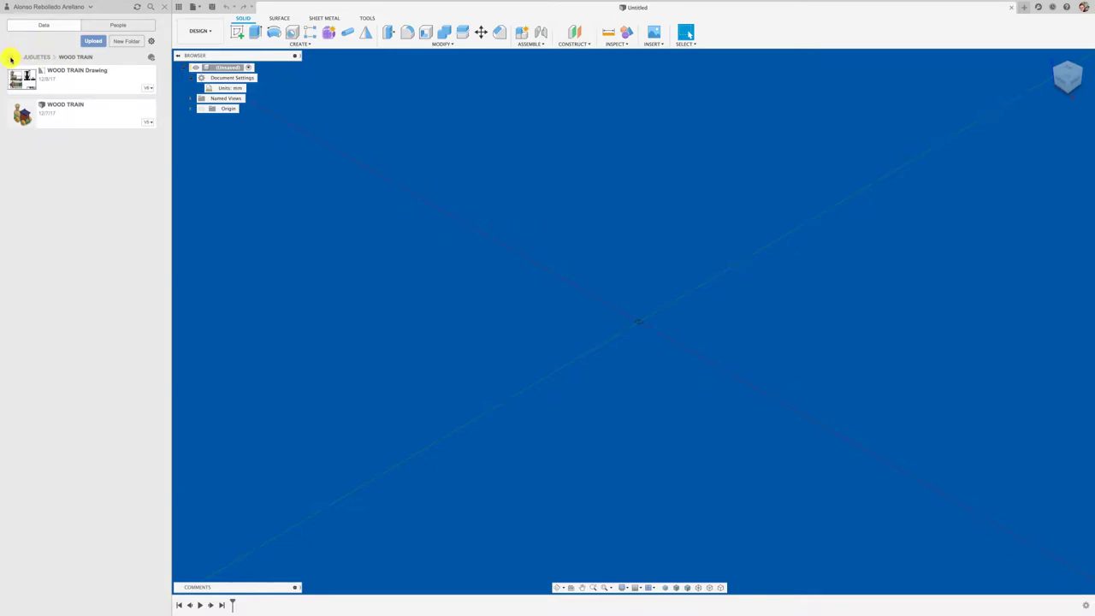
{"action": "left_click", "coordinate": [10, 57]}
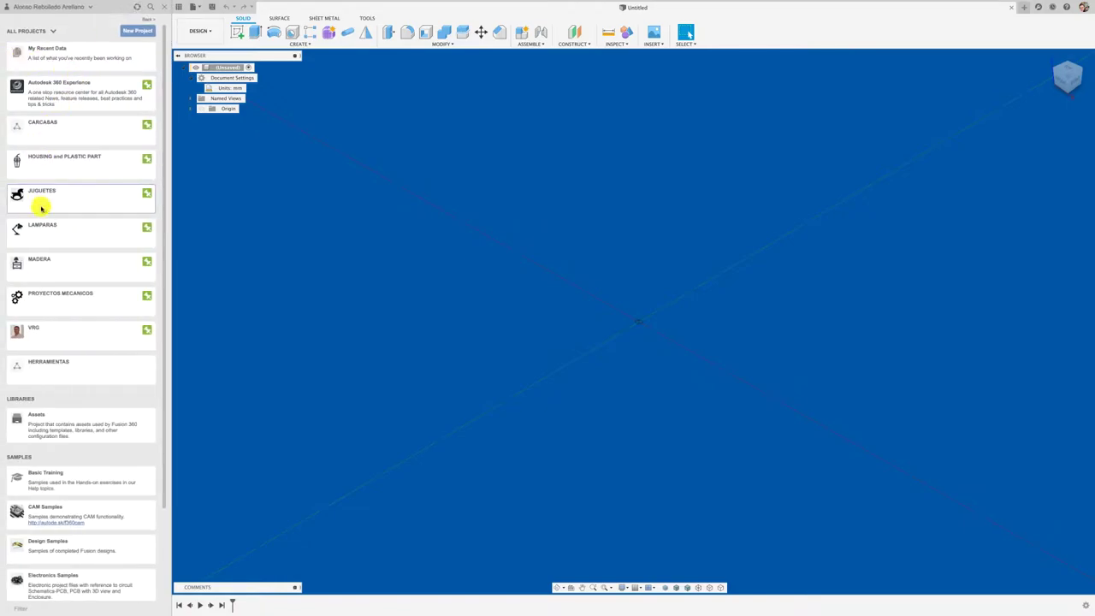
{"action": "mouse_move", "coordinate": [70, 368]}
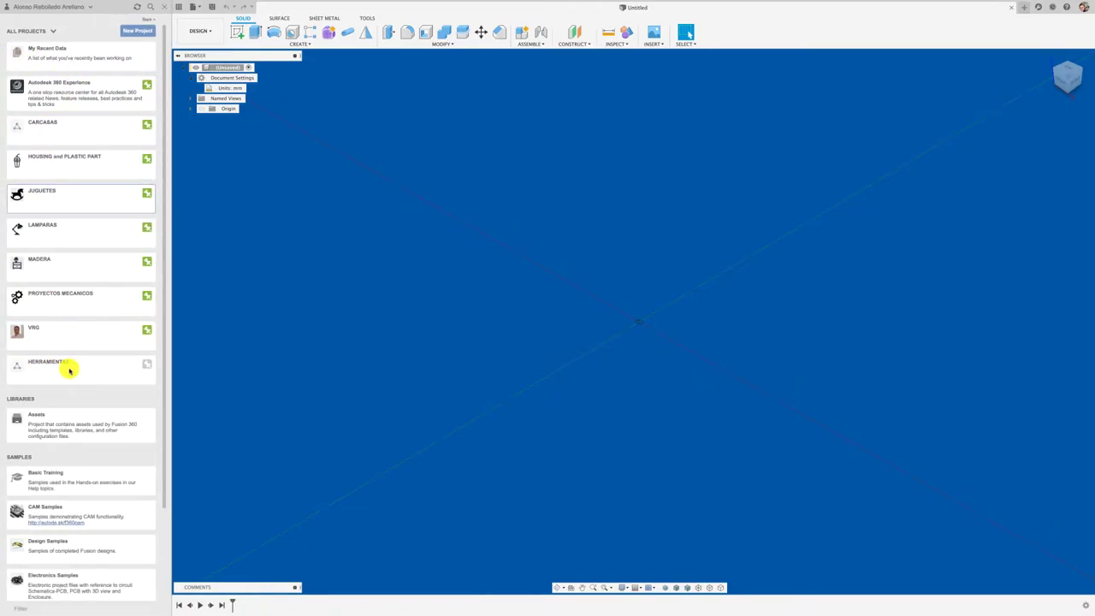
Step: Inside the HERRAMIENTAS project, make a new folder called ATORNILLADOR and open it
{"action": "left_click", "coordinate": [70, 369]}
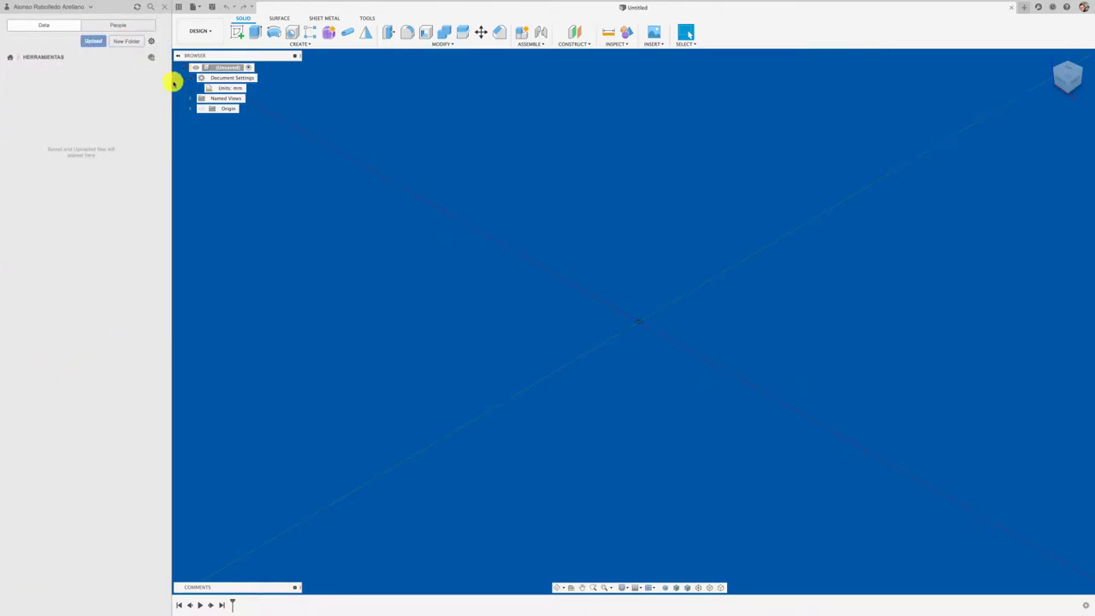
{"action": "left_click", "coordinate": [129, 41]}
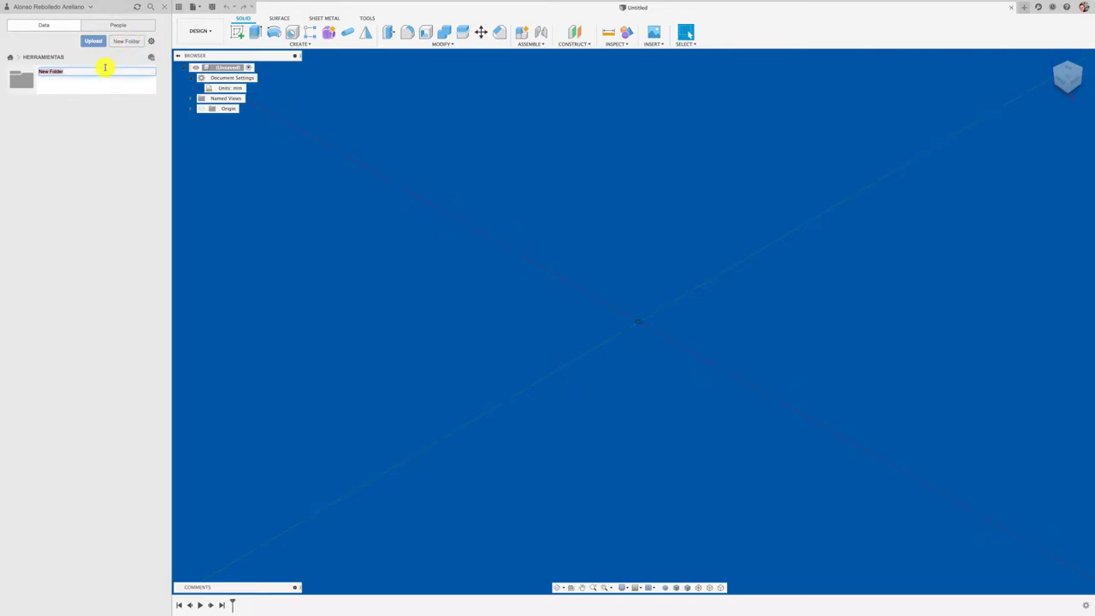
{"action": "type", "text": "ATO"}
{"action": "type", "text": "RNILLADOR"}
{"action": "left_click", "coordinate": [111, 115]}
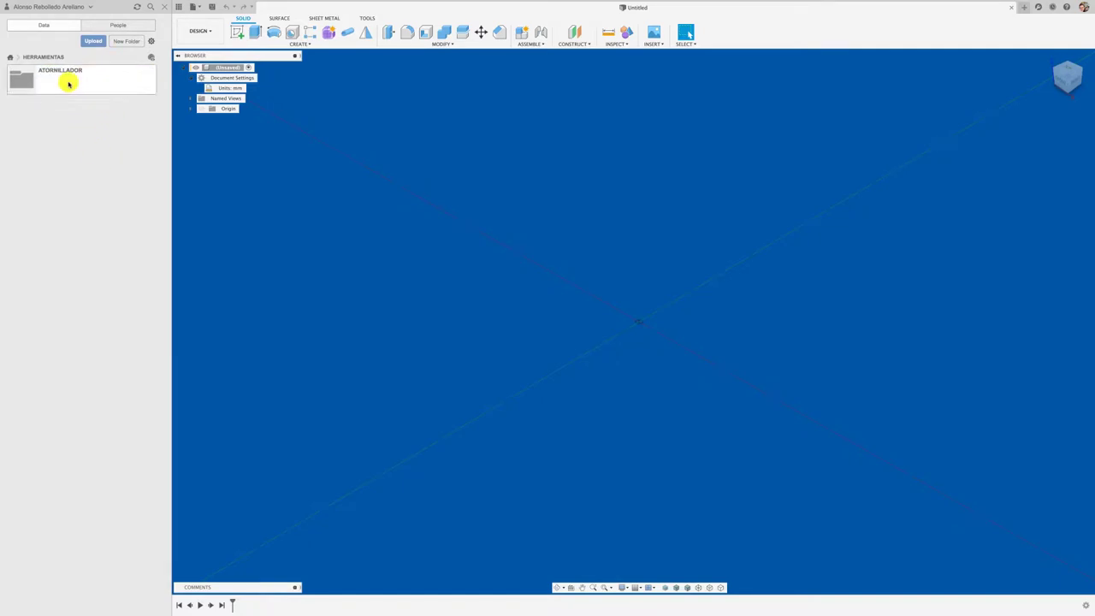
{"action": "left_click", "coordinate": [69, 83]}
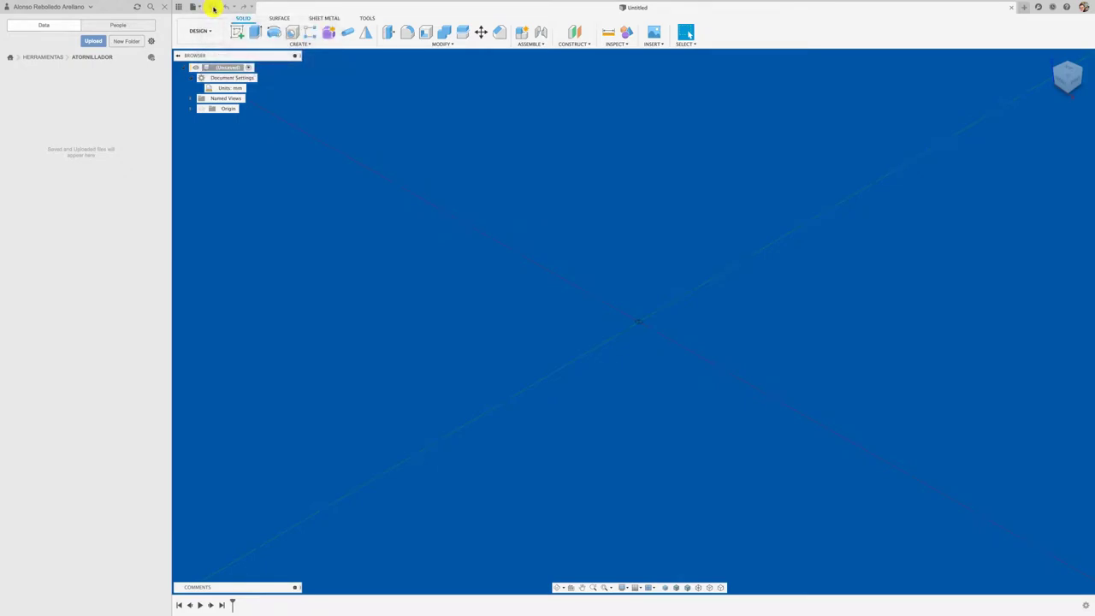
Step: Save the design as ATORNILLADOR in HERRAMIENTAS > ATORNILLADOR and view its details
{"action": "left_click", "coordinate": [214, 8]}
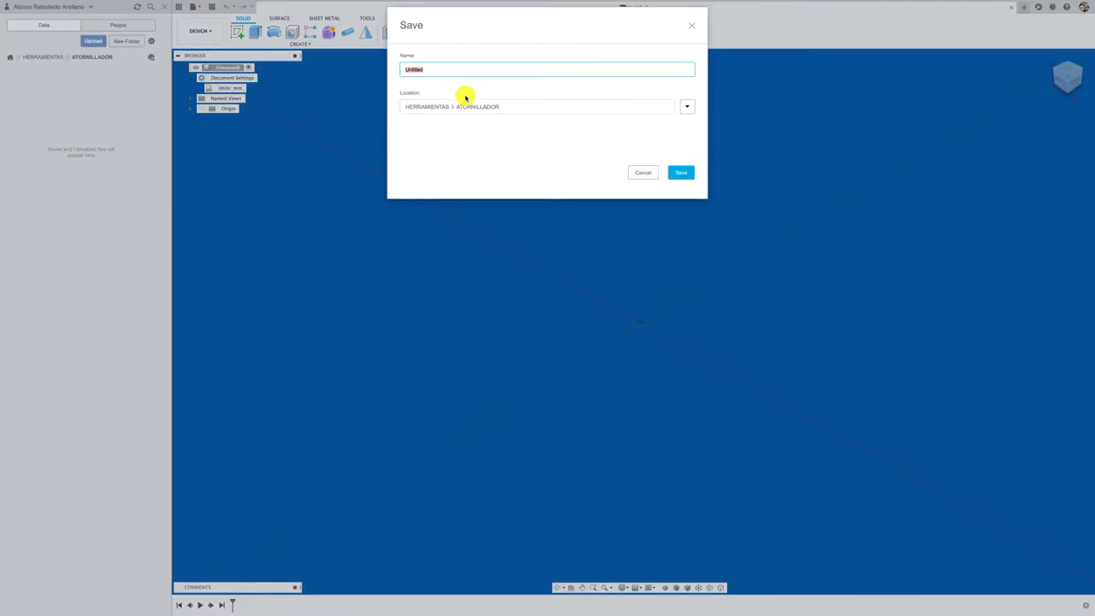
{"action": "type", "text": "AT"}
{"action": "type", "text": "ORN"}
{"action": "type", "text": "ILLA"}
{"action": "type", "text": "ILLADOR"}
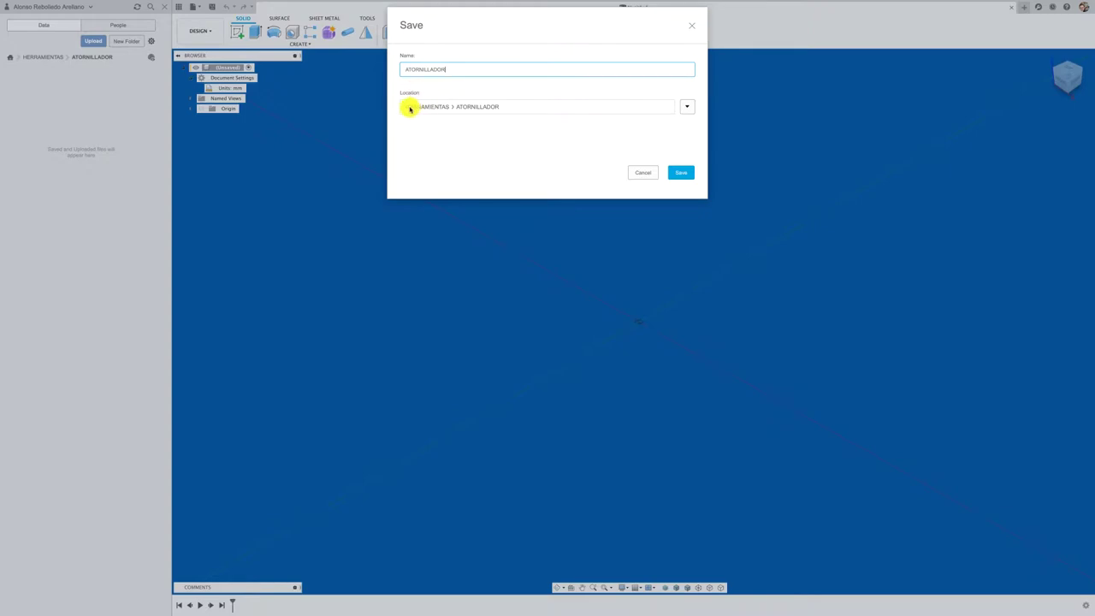
{"action": "left_click", "coordinate": [681, 173]}
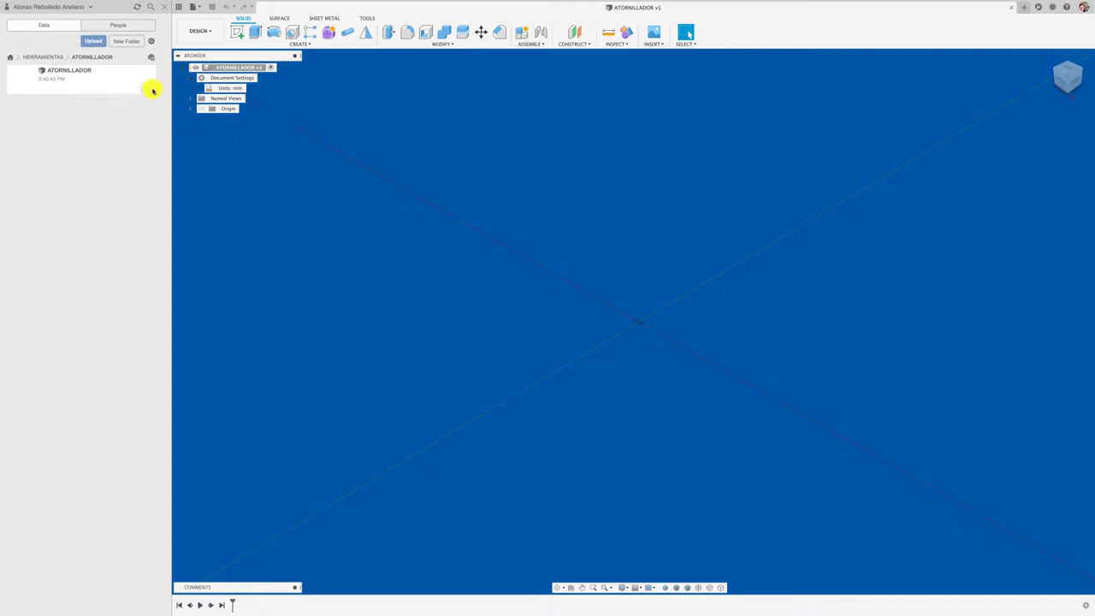
{"action": "left_click", "coordinate": [152, 89]}
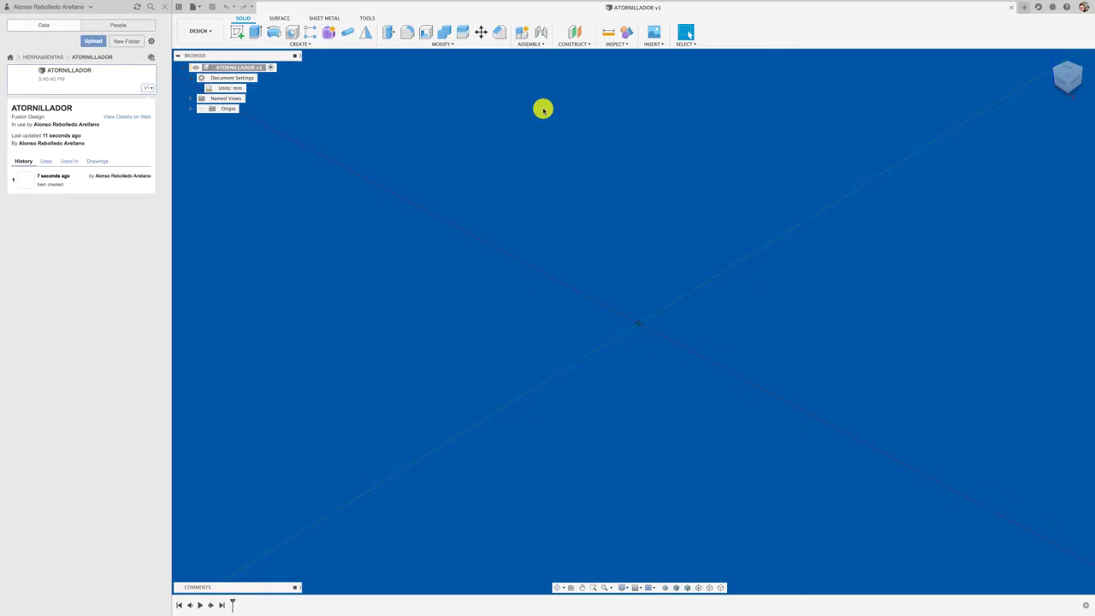
{"action": "left_click", "coordinate": [656, 44]}
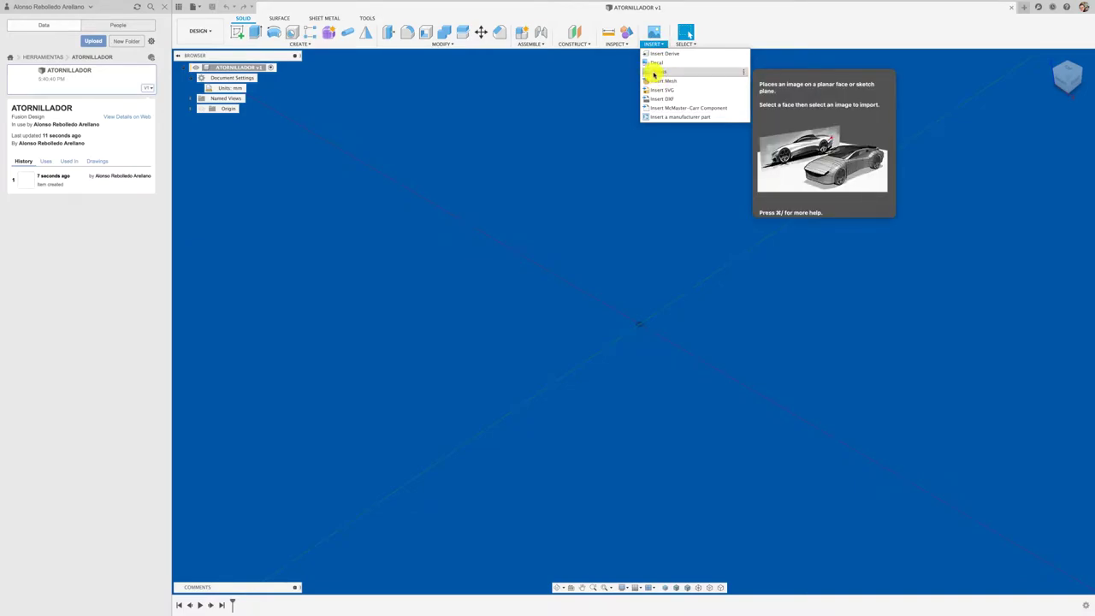
Step: Insert the istockphoto screwdriver jpg from the Desktop as a canvas on the XY plane
{"action": "left_click", "coordinate": [655, 74]}
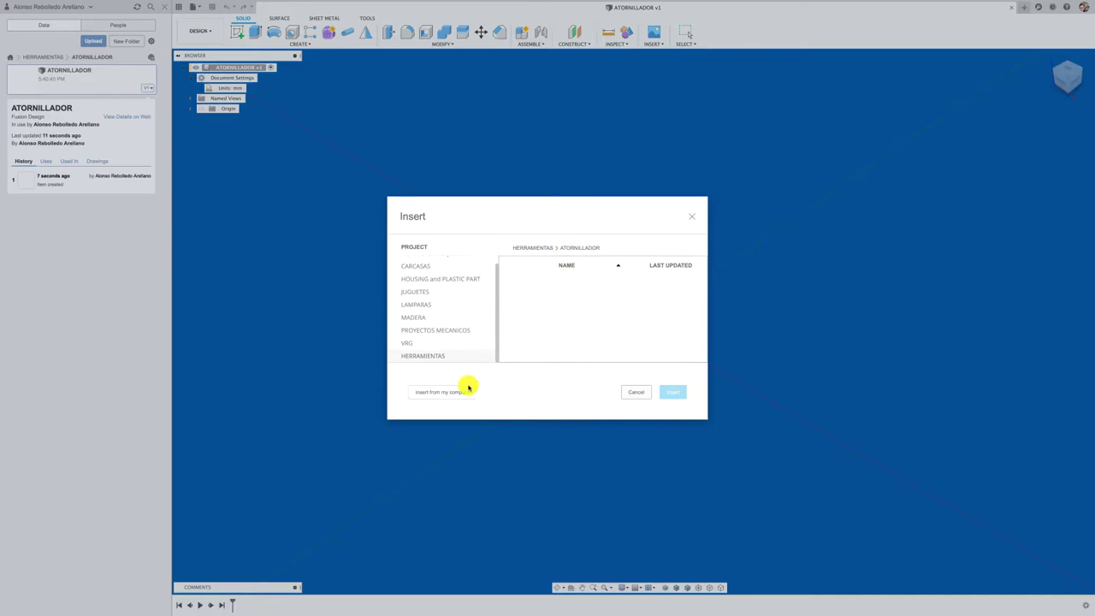
{"action": "left_click", "coordinate": [468, 388]}
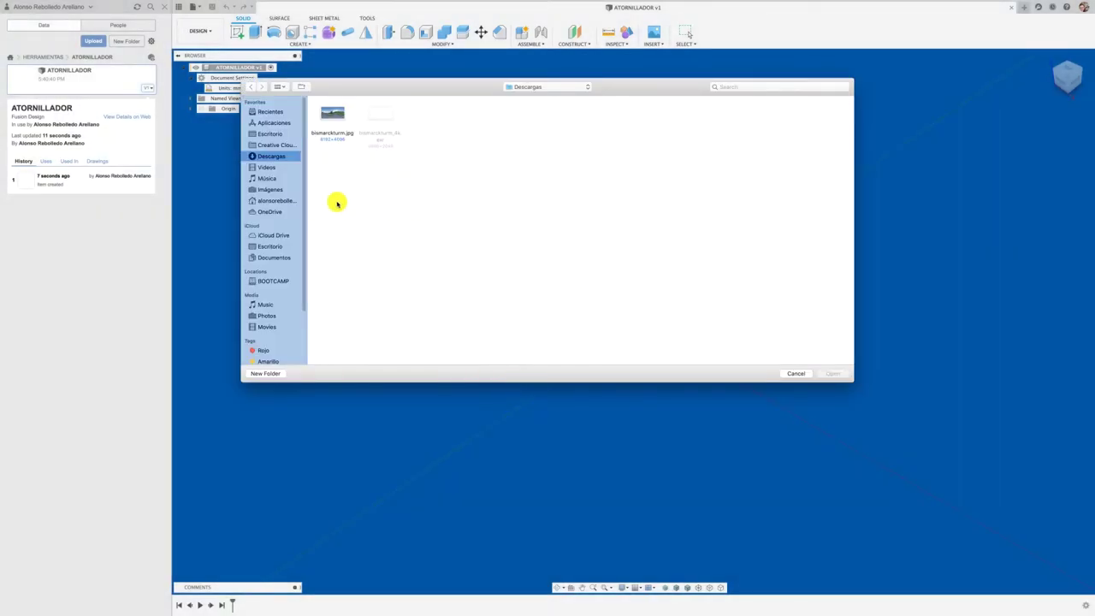
{"action": "left_click", "coordinate": [270, 134]}
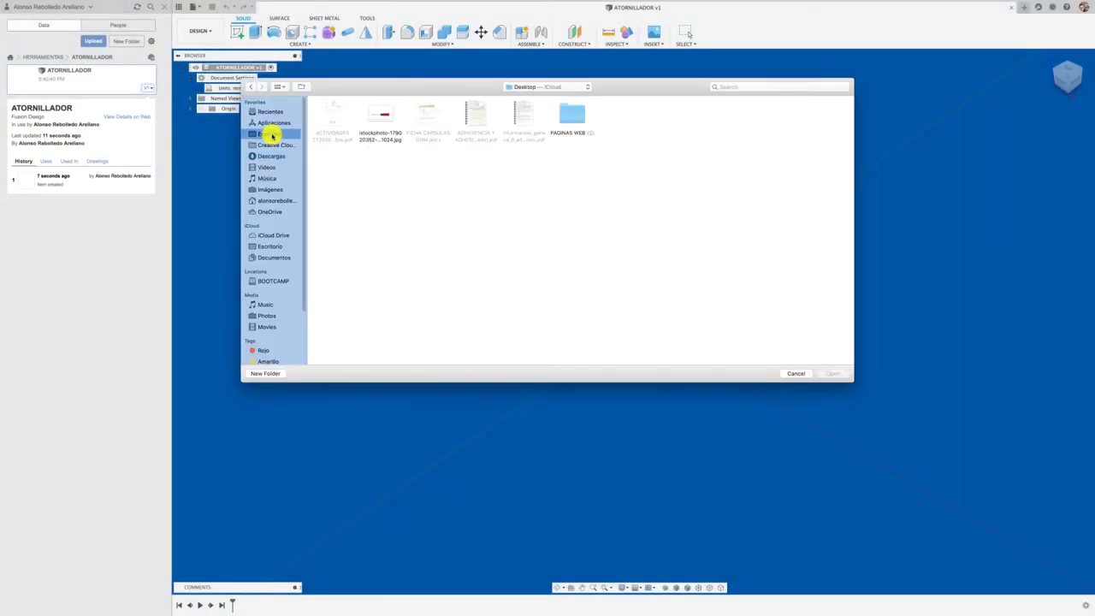
{"action": "left_click", "coordinate": [386, 116]}
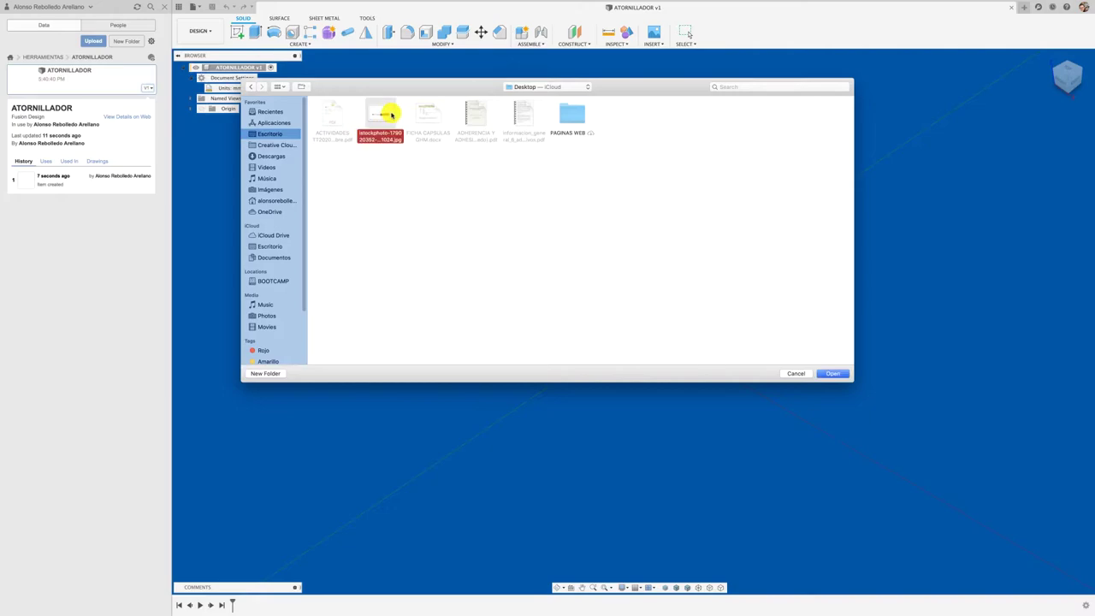
{"action": "left_click", "coordinate": [833, 374]}
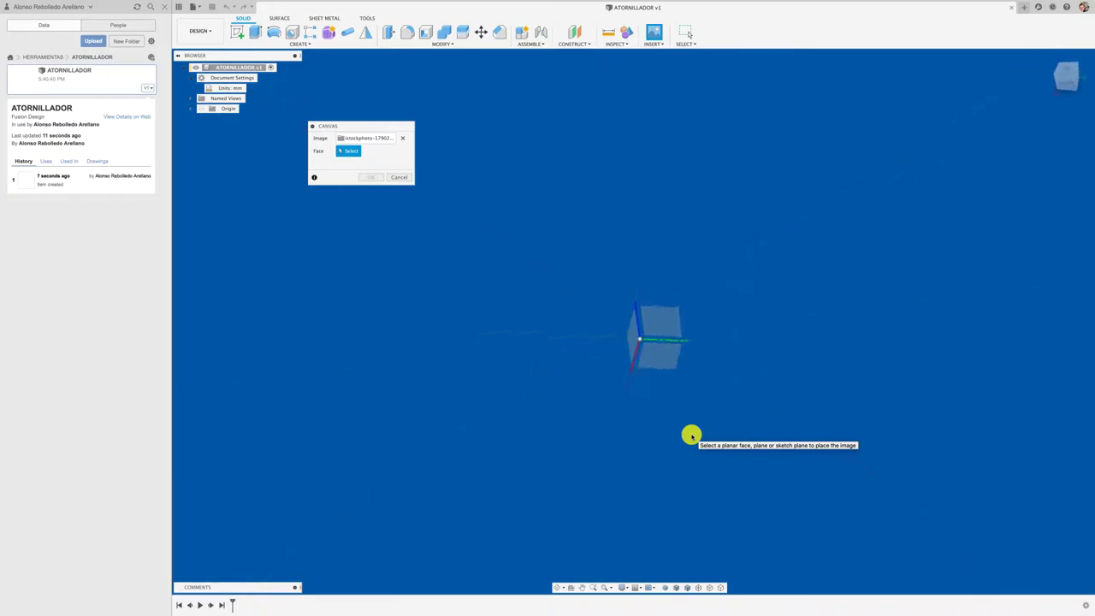
{"action": "scroll", "coordinate": [691, 436], "scroll_direction": "down", "scroll_amount": 5, "text": "shift"}
{"action": "mouse_move", "coordinate": [691, 437]}
{"action": "middle_mouse_down", "text": "shift"}
{"action": "mouse_move", "coordinate": [646, 410]}
{"action": "mouse_move", "coordinate": [567, 320]}
{"action": "middle_mouse_up", "text": "shift"}
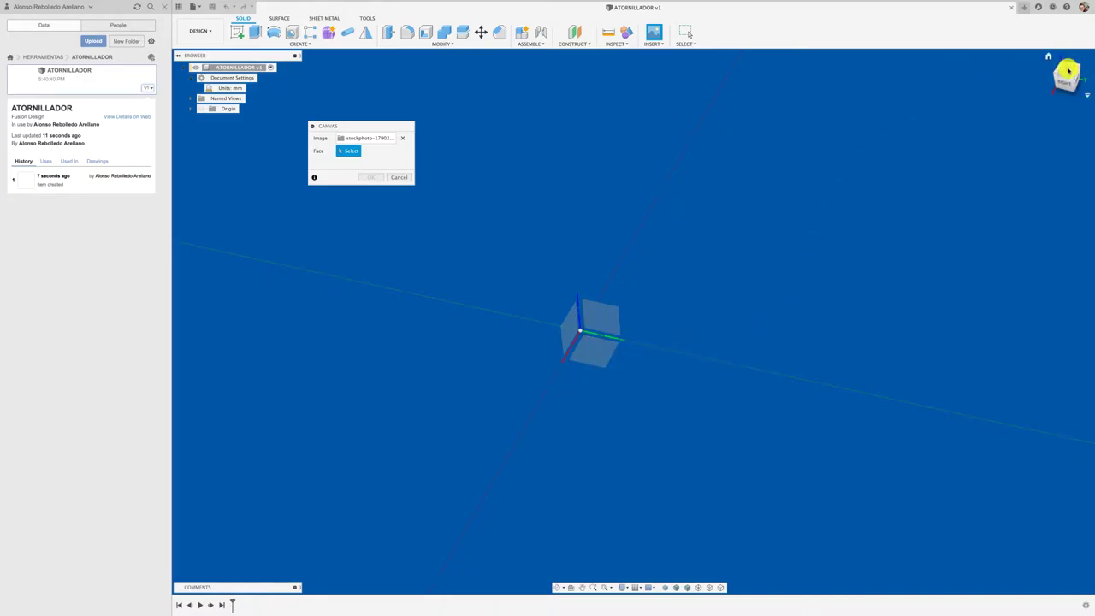
{"action": "mouse_move", "coordinate": [1067, 75]}
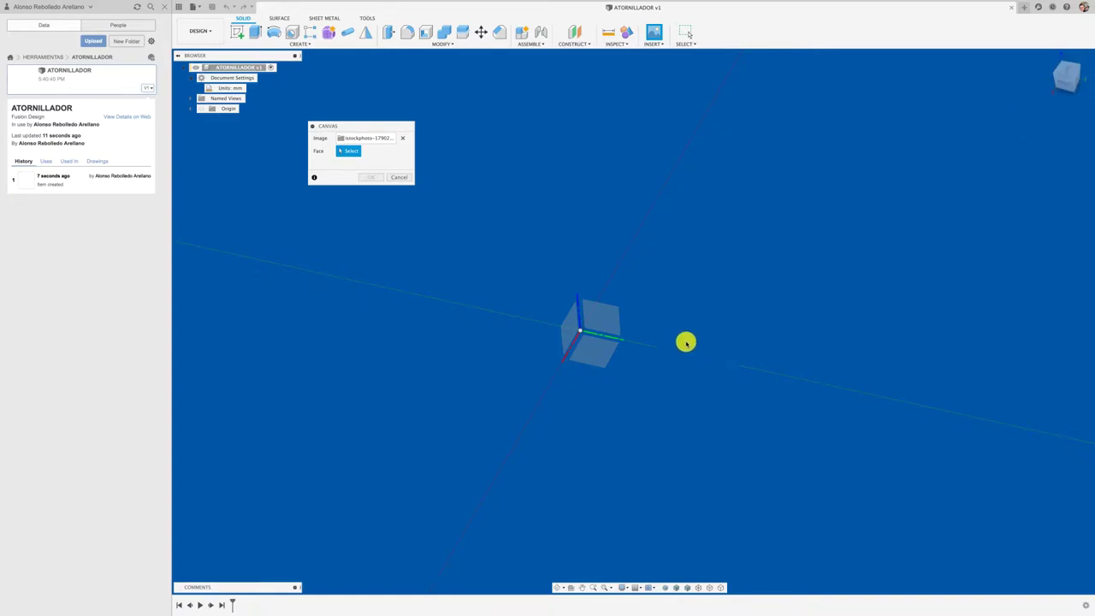
{"action": "left_click", "coordinate": [604, 349]}
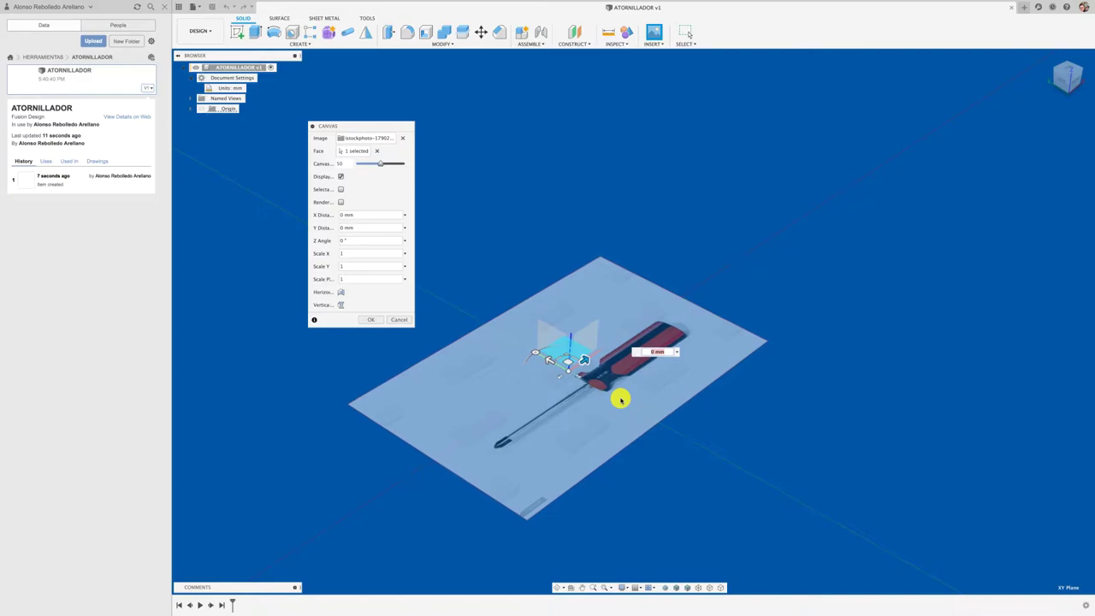
Step: Confirm the screwdriver canvas, switch to top view, and expand Canvases in the Browser
{"action": "left_click", "coordinate": [370, 322]}
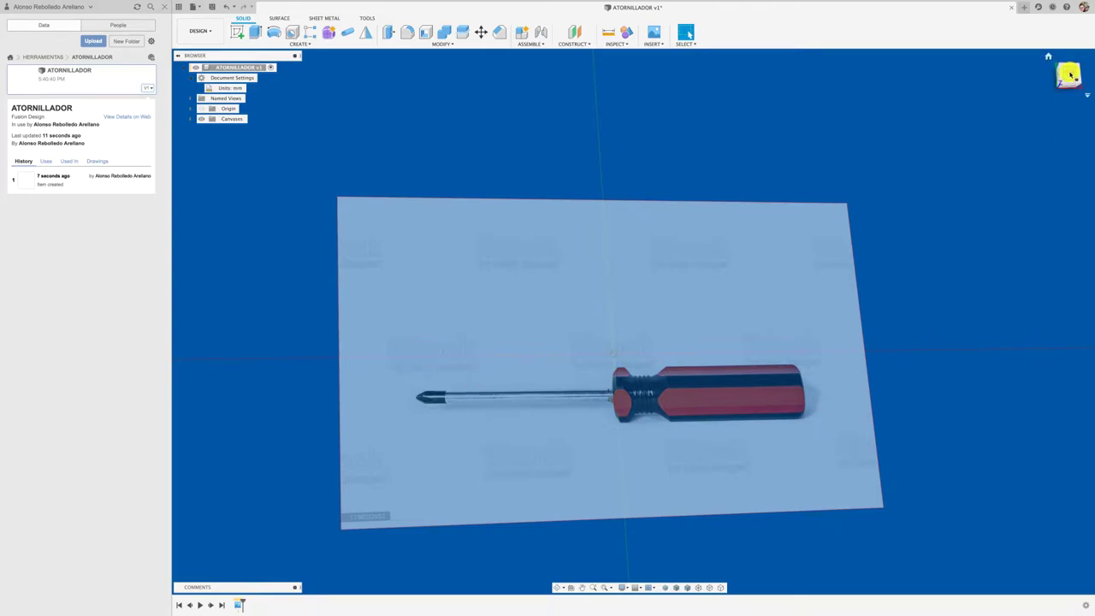
{"action": "mouse_move", "coordinate": [1067, 77]}
{"action": "left_click", "coordinate": [1071, 75]}
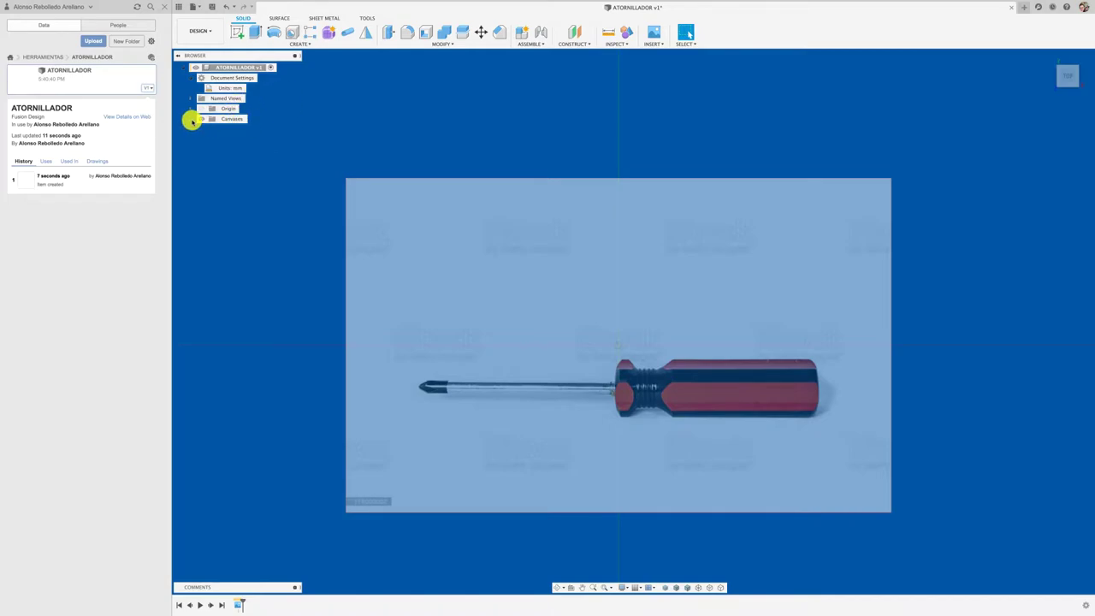
{"action": "left_click", "coordinate": [189, 120]}
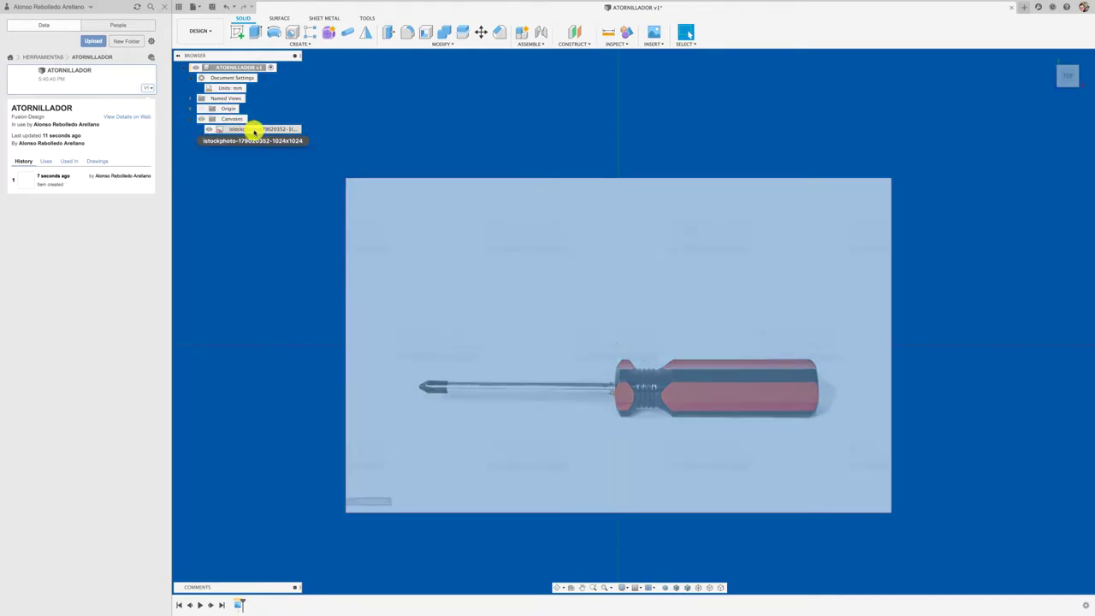
Step: Calibrate the screwdriver canvas so the span across the bit tip measures 6 mm
{"action": "right_click", "coordinate": [254, 132]}
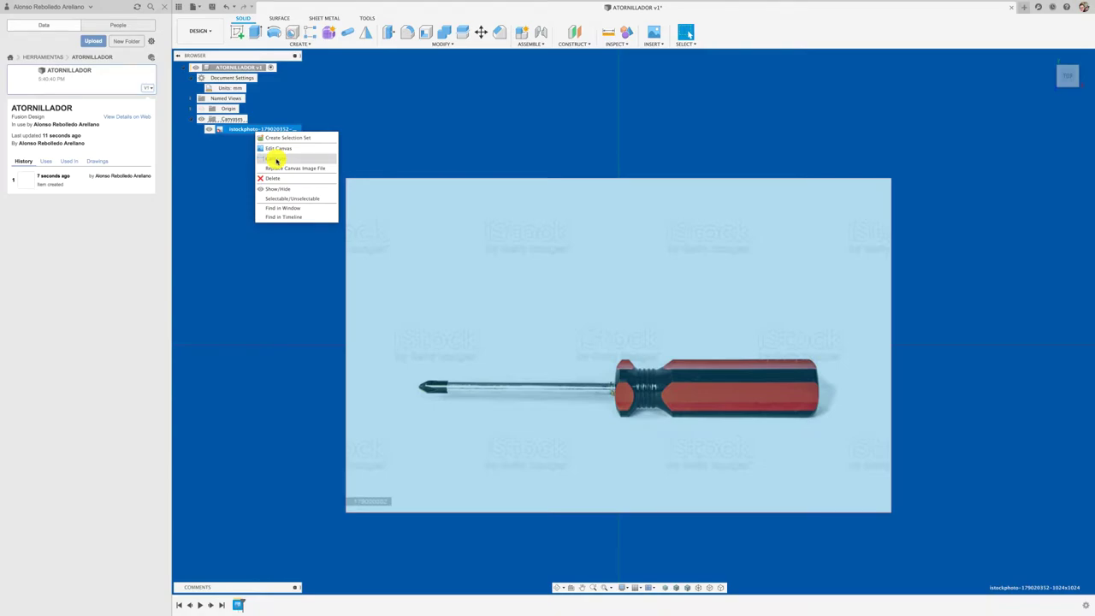
{"action": "left_click", "coordinate": [276, 160]}
{"action": "scroll", "coordinate": [461, 419], "scroll_direction": "up", "scroll_amount": 3}
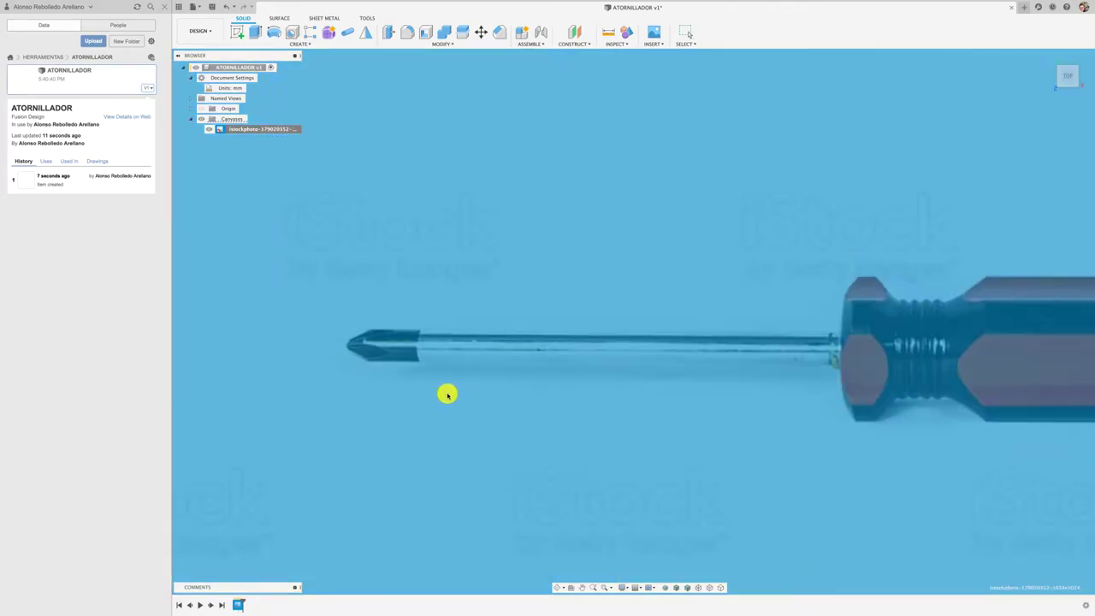
{"action": "scroll", "coordinate": [409, 331], "scroll_direction": "up", "scroll_amount": 2}
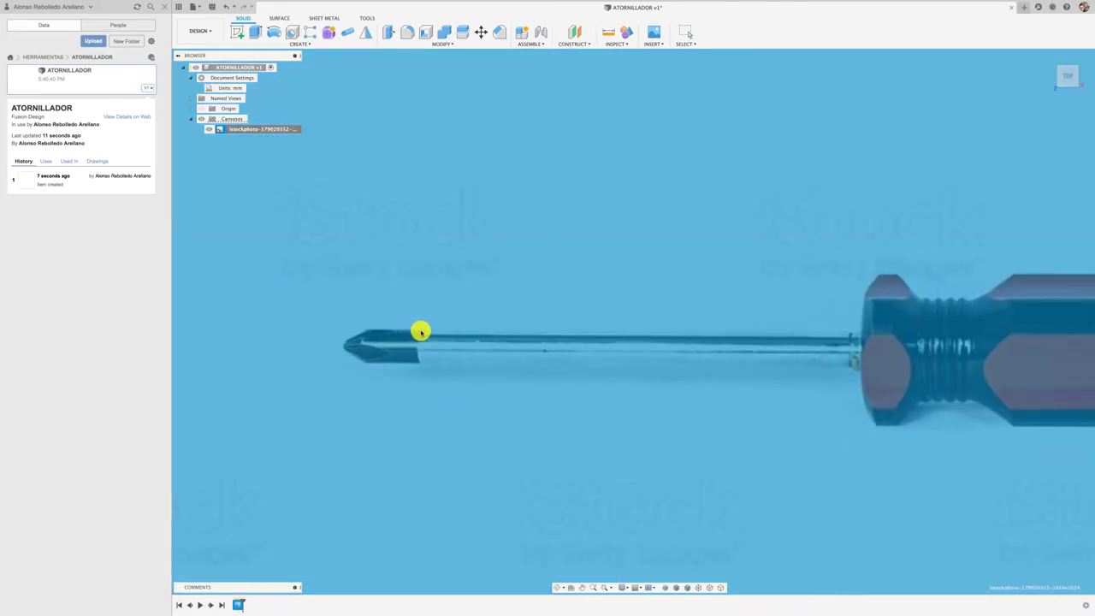
{"action": "left_click", "coordinate": [420, 332]}
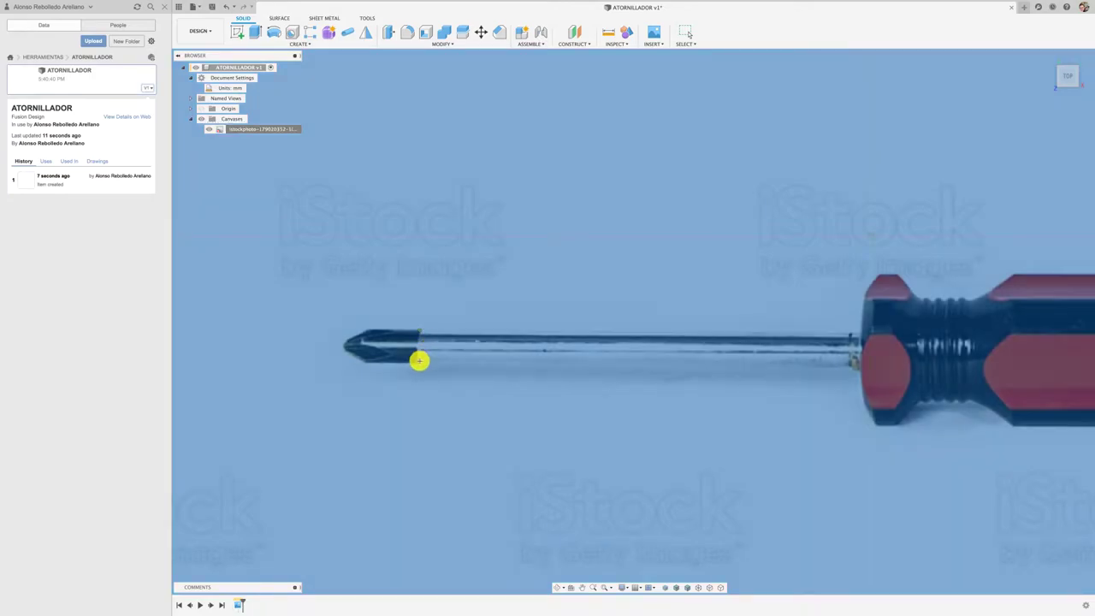
{"action": "left_click", "coordinate": [418, 361]}
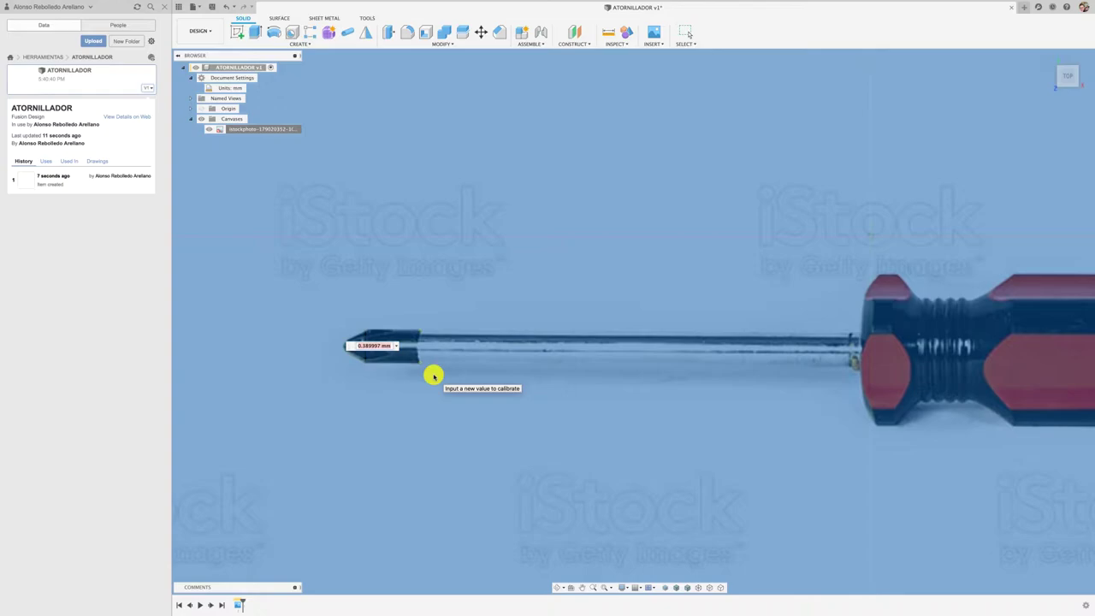
{"action": "type", "text": "6"}
{"action": "key", "text": "Return"}
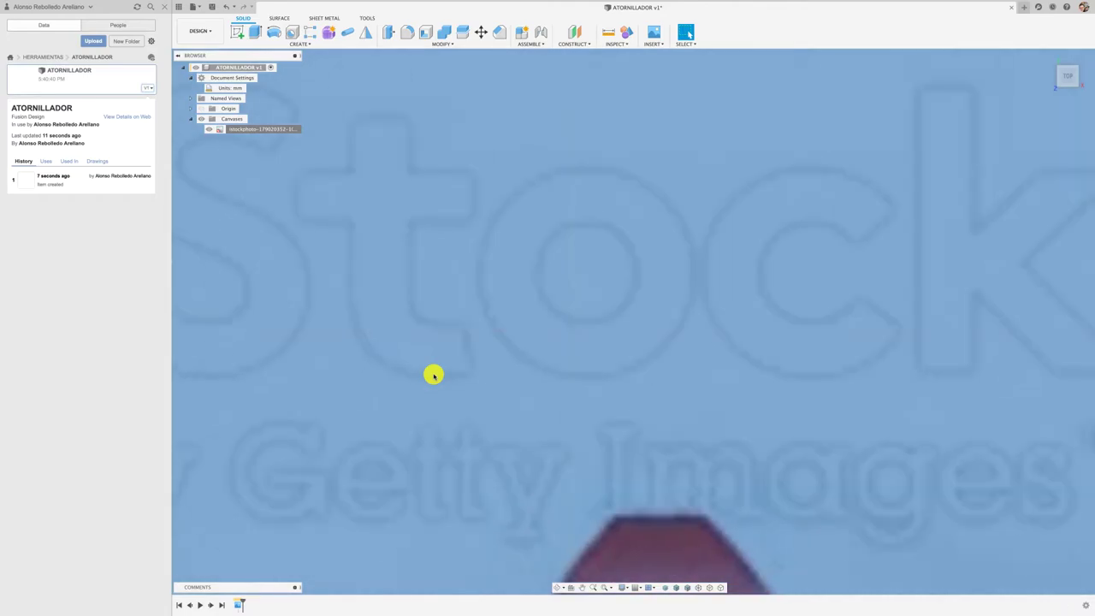
{"action": "key", "text": "F6"}
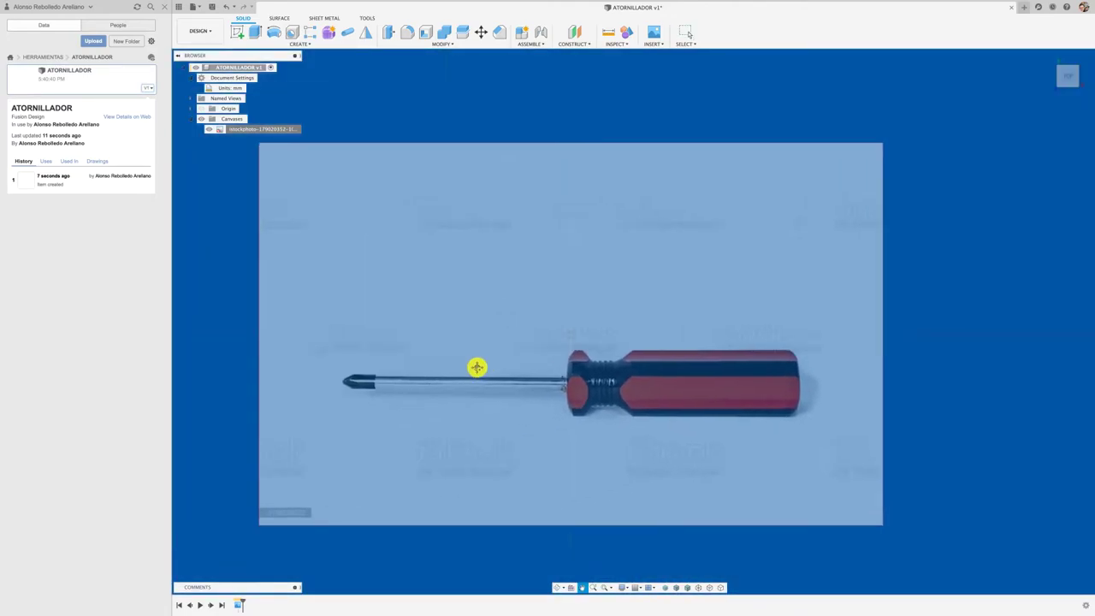
{"action": "scroll", "coordinate": [368, 366], "scroll_direction": "up", "scroll_amount": 3}
{"action": "scroll", "coordinate": [472, 373], "scroll_direction": "up", "scroll_amount": 2}
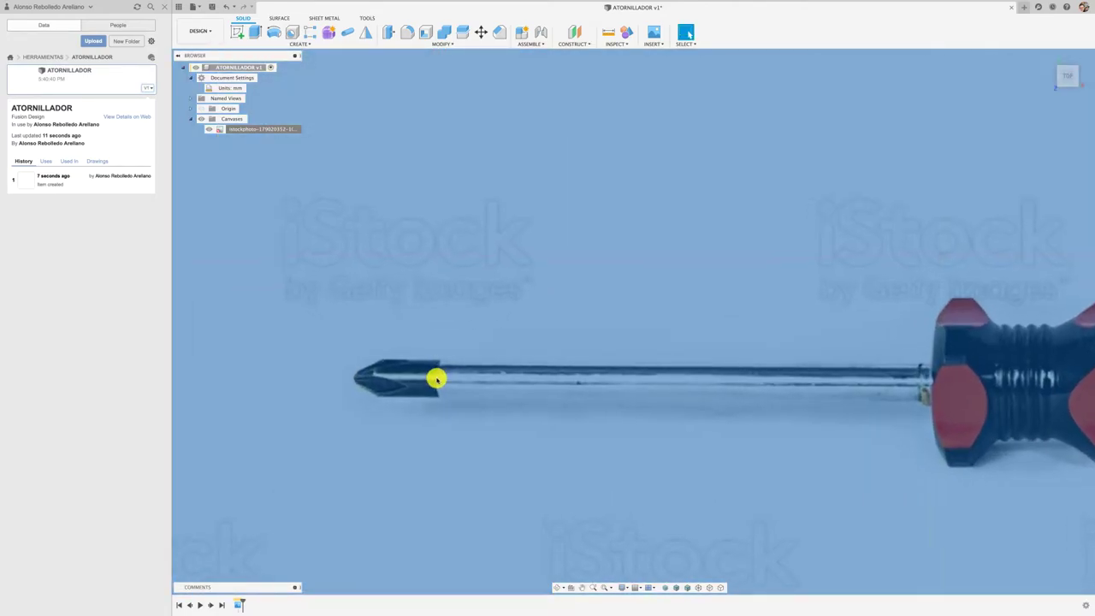
{"action": "right_click", "coordinate": [248, 128]}
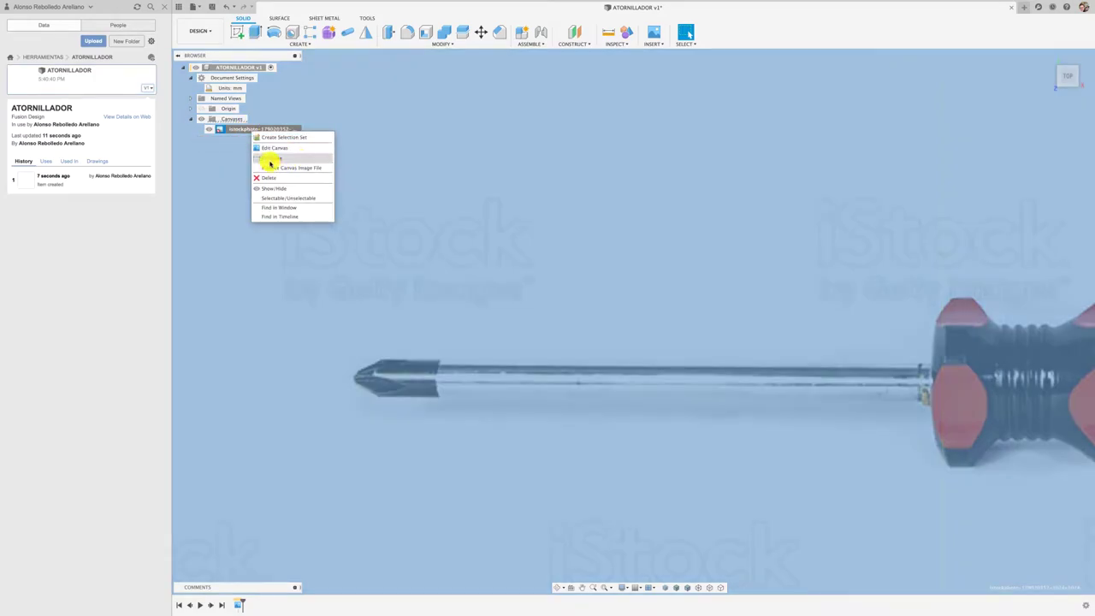
{"action": "left_click", "coordinate": [270, 160]}
{"action": "scroll", "coordinate": [439, 367], "scroll_direction": "up", "scroll_amount": 1}
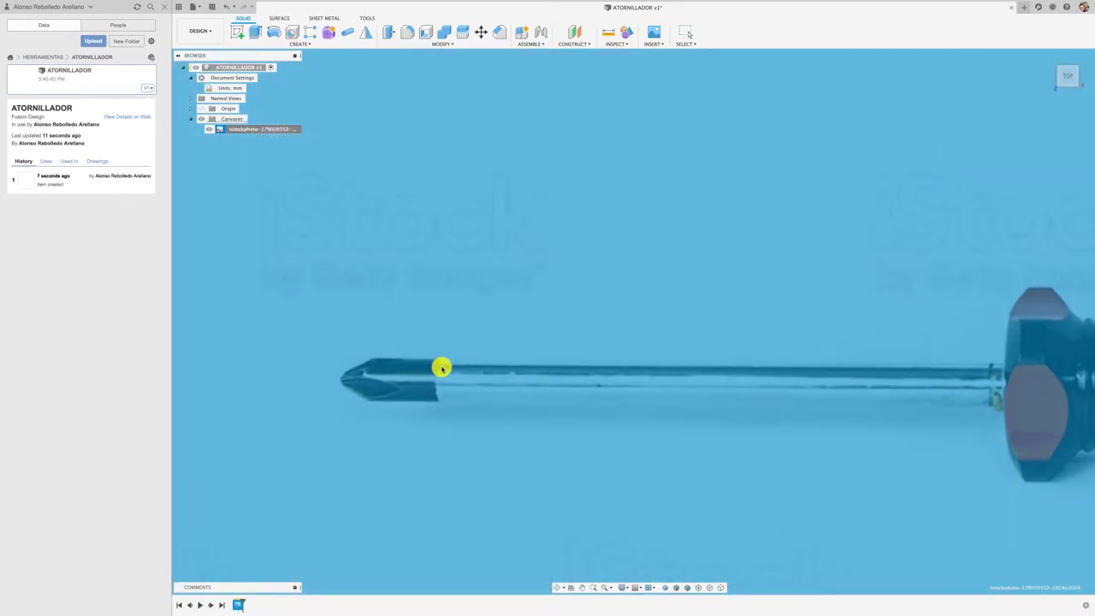
{"action": "scroll", "coordinate": [442, 365], "scroll_direction": "up", "scroll_amount": 1}
{"action": "left_click", "coordinate": [437, 358]}
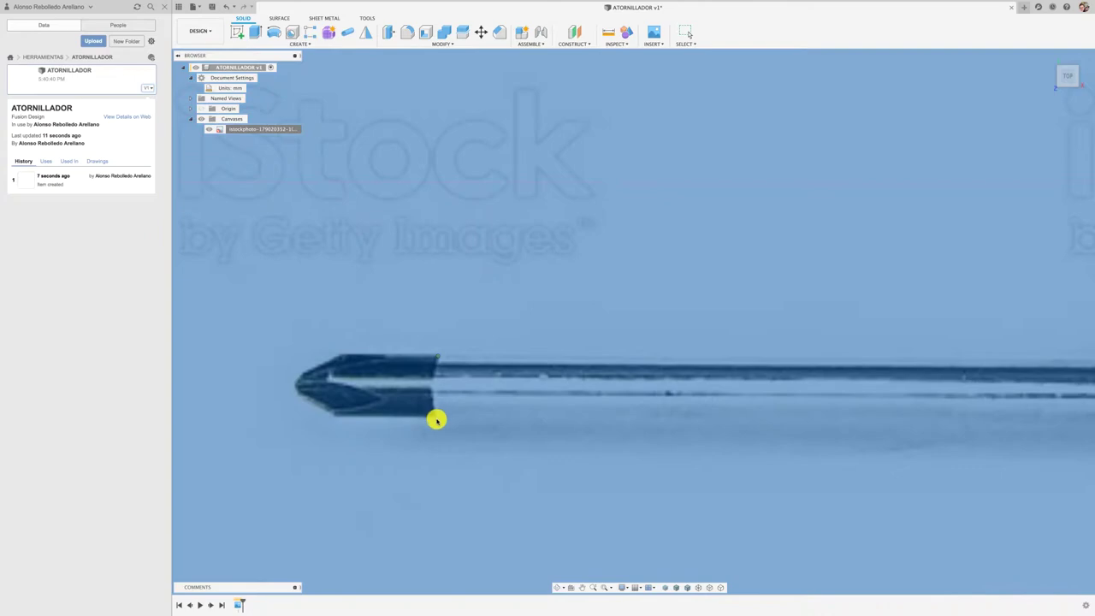
{"action": "left_click", "coordinate": [436, 417]}
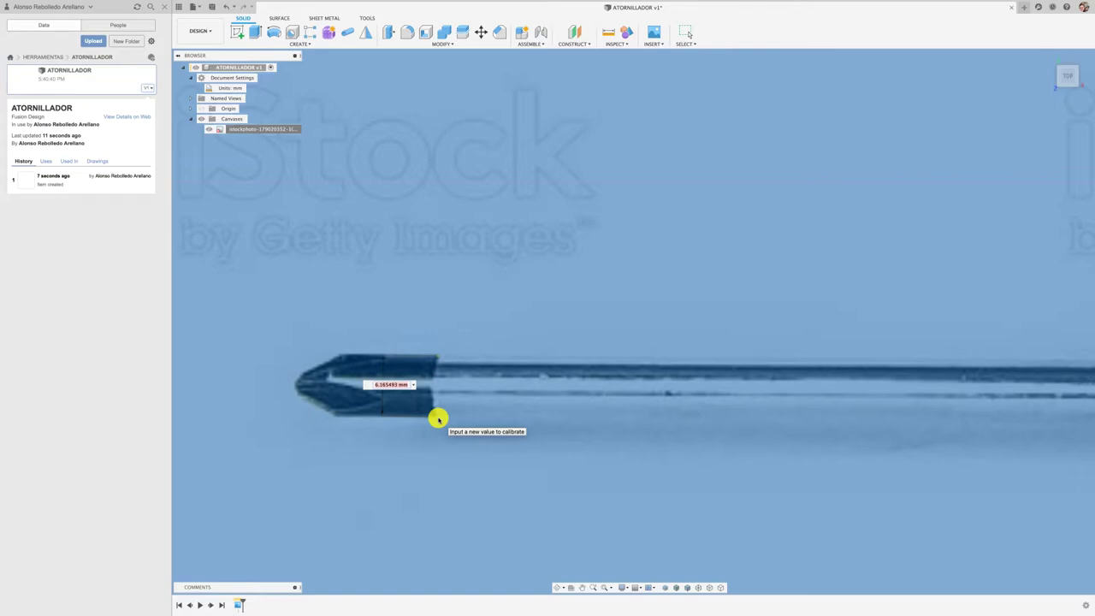
{"action": "key", "text": "Return"}
{"action": "scroll", "coordinate": [437, 418], "scroll_direction": "down", "scroll_amount": 2}
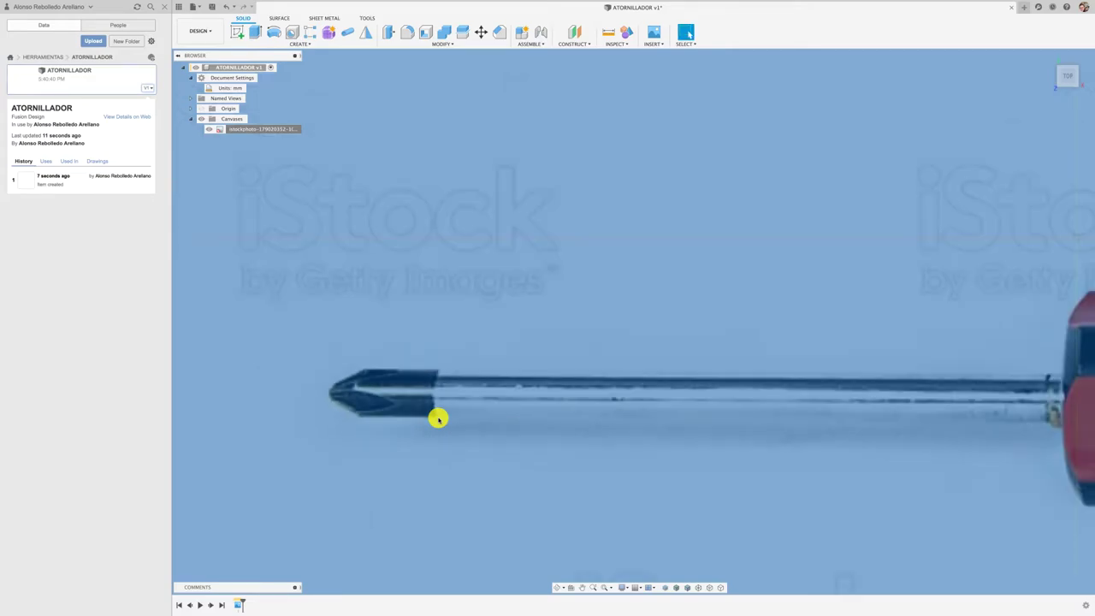
{"action": "scroll", "coordinate": [437, 418], "scroll_direction": "down", "scroll_amount": 3}
{"action": "scroll", "coordinate": [437, 418], "scroll_direction": "down", "scroll_amount": 3}
{"action": "scroll", "coordinate": [532, 456], "scroll_direction": "up", "scroll_amount": 2}
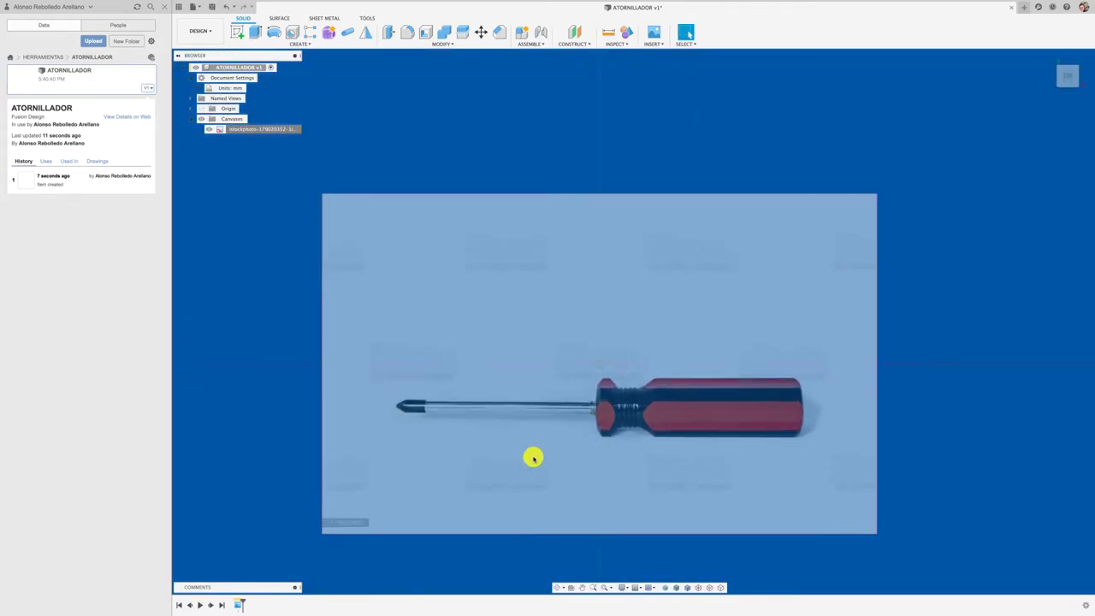
{"action": "scroll", "coordinate": [532, 456], "scroll_direction": "up", "scroll_amount": 1}
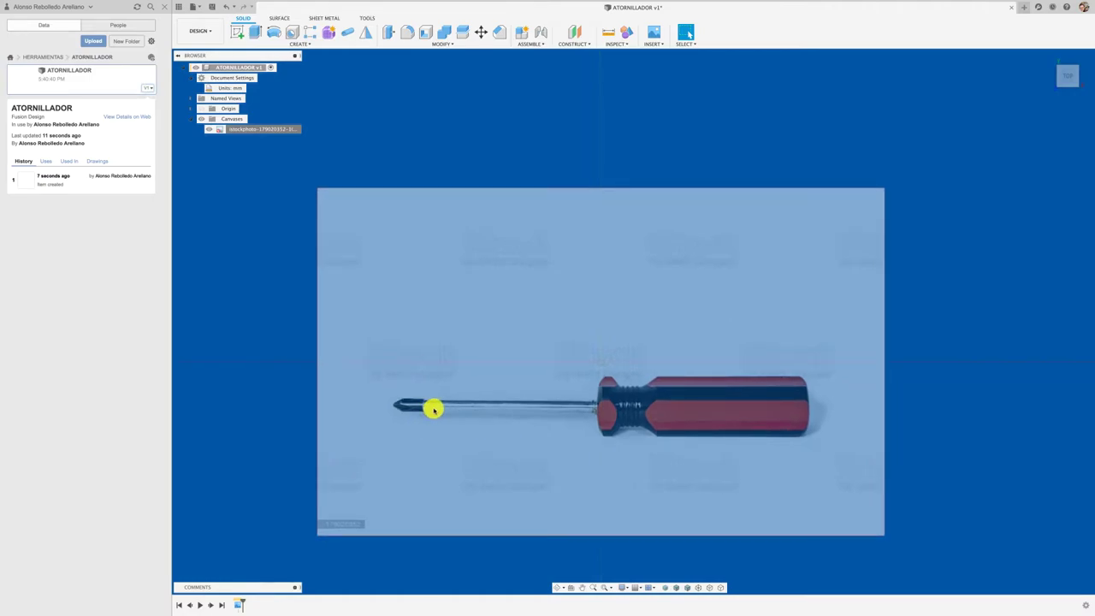
{"action": "right_click", "coordinate": [278, 130]}
{"action": "left_click", "coordinate": [294, 158]}
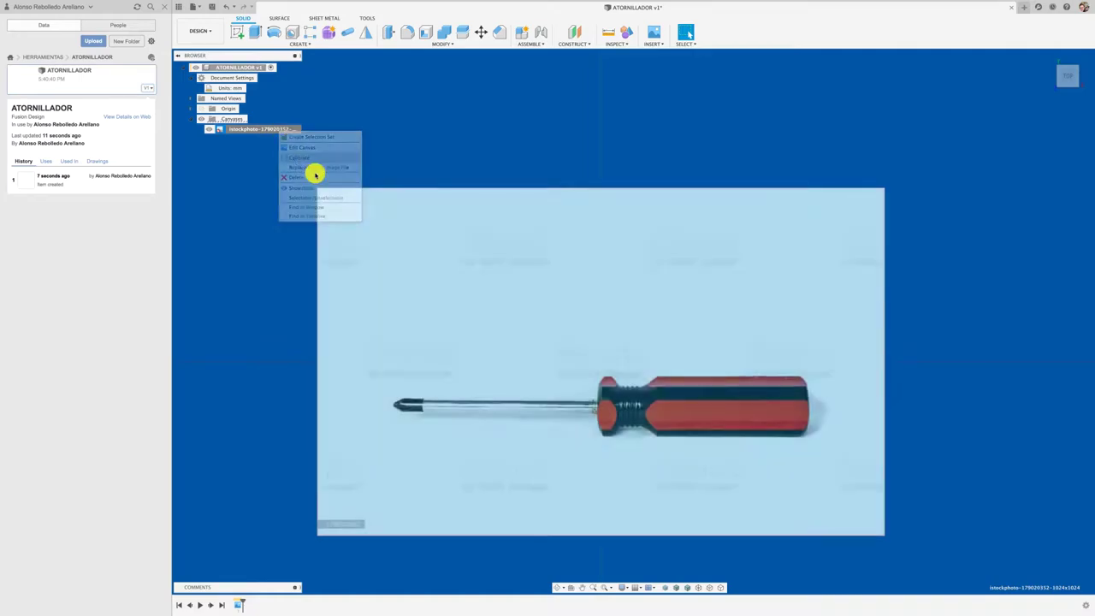
{"action": "left_click", "coordinate": [394, 406]}
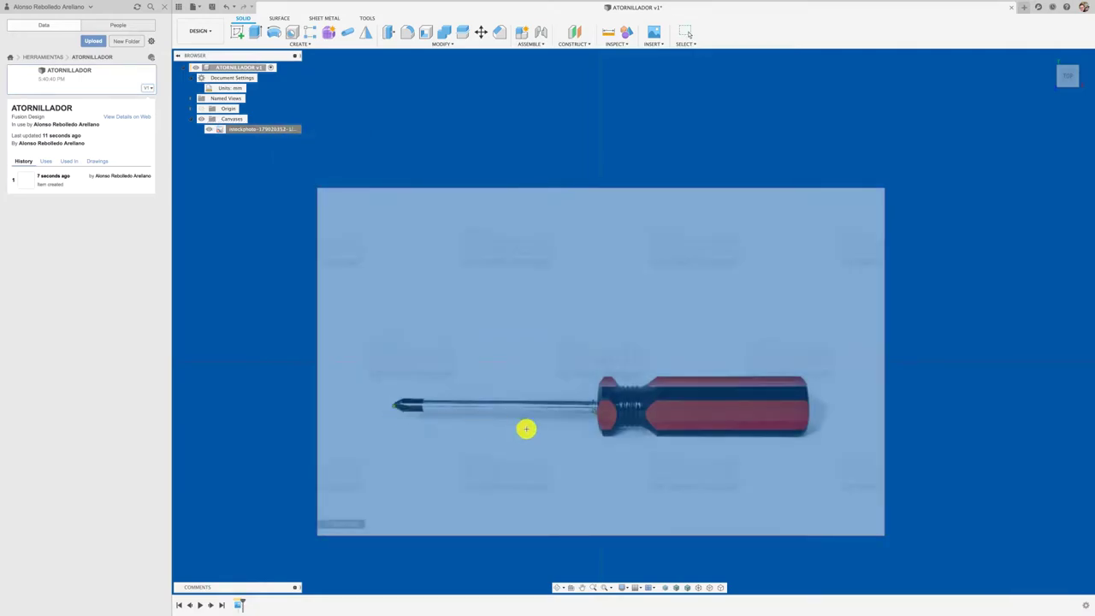
{"action": "left_click", "coordinate": [810, 408]}
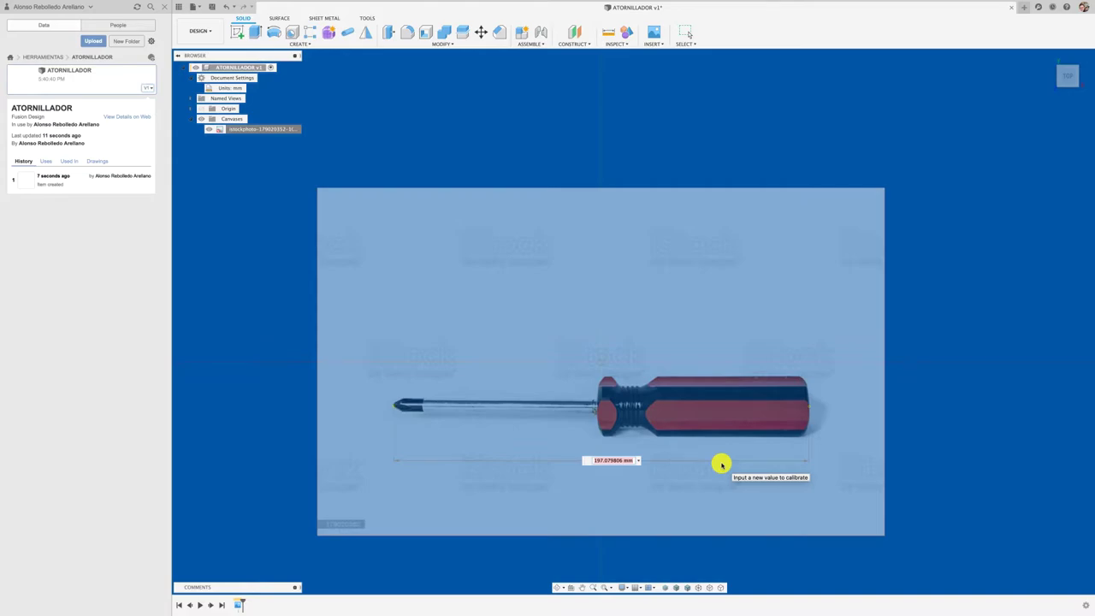
{"action": "key", "text": "Return"}
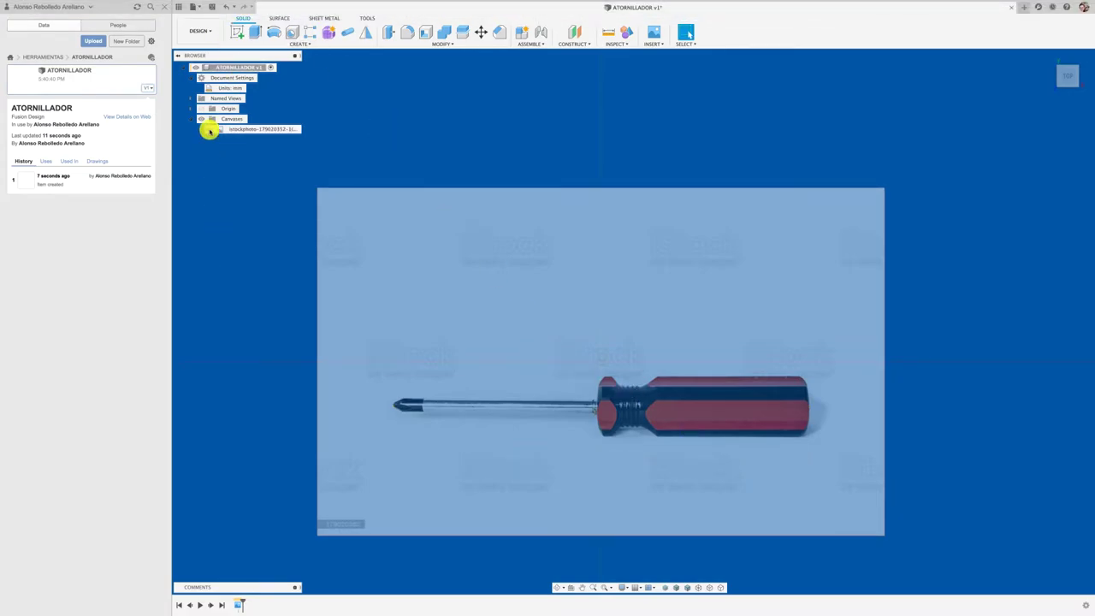
Step: Save a new version of ATORNILLADOR with the 'User Saved' description
{"action": "left_click", "coordinate": [213, 7]}
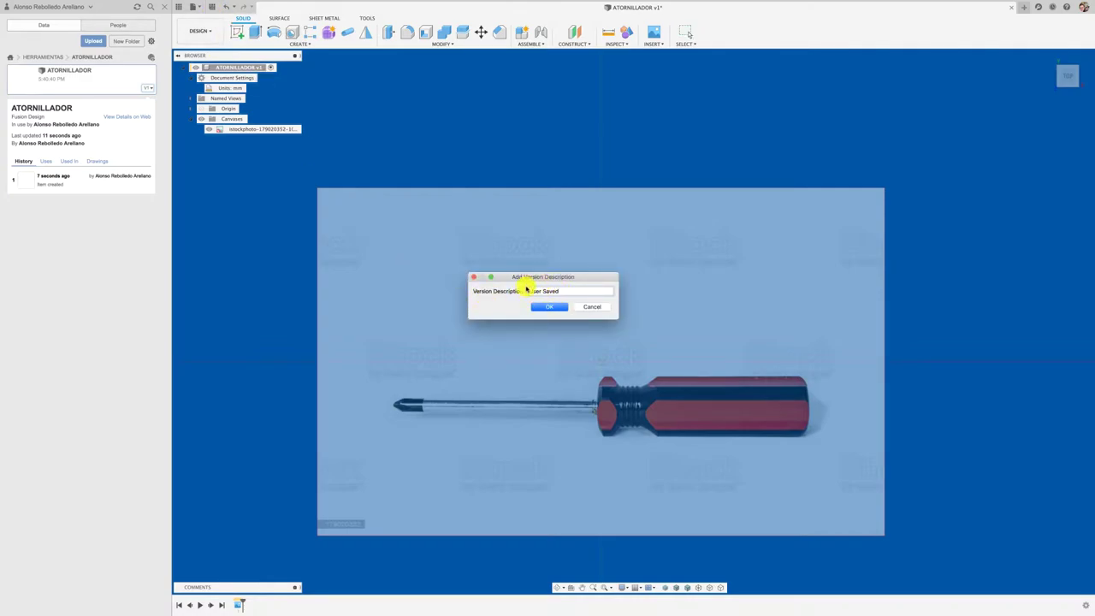
{"action": "left_click", "coordinate": [550, 308]}
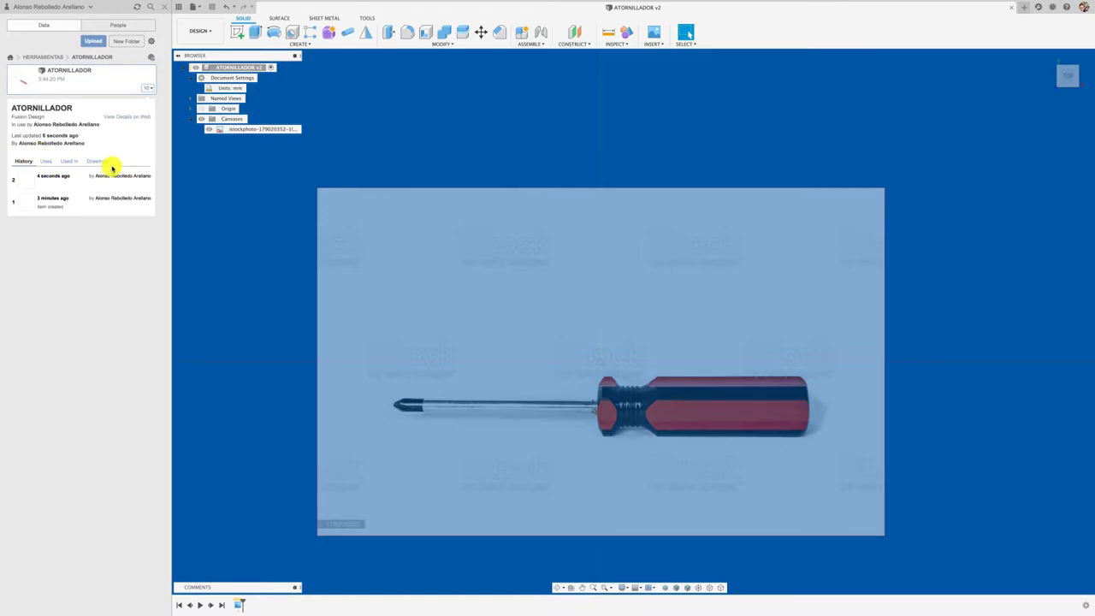
Step: Close the Data Panel and switch Job Status from working online to offline
{"action": "left_click", "coordinate": [164, 118]}
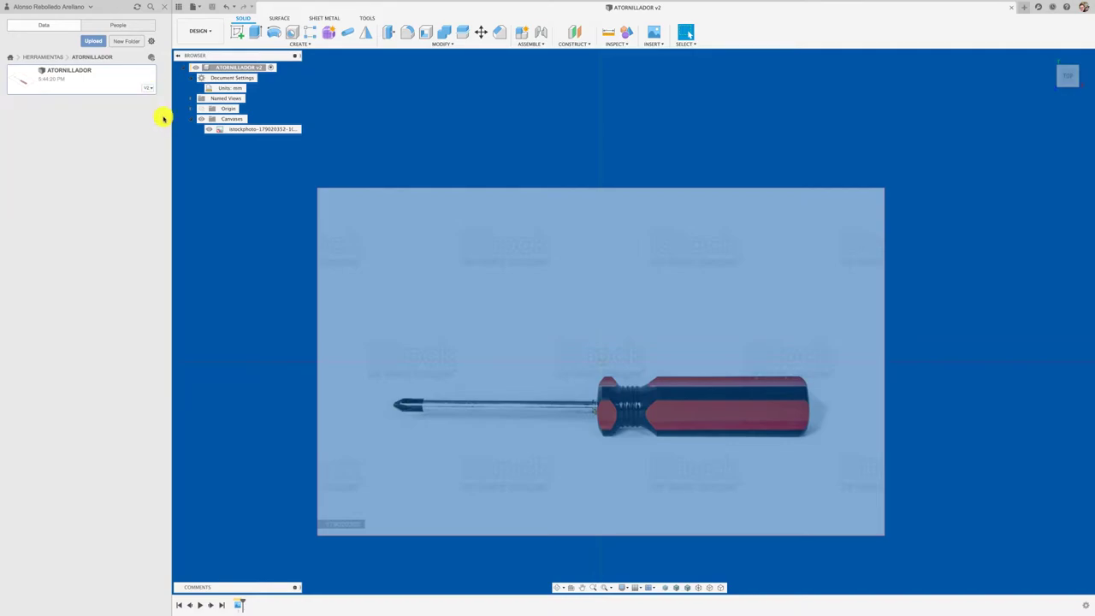
{"action": "left_click", "coordinate": [162, 8]}
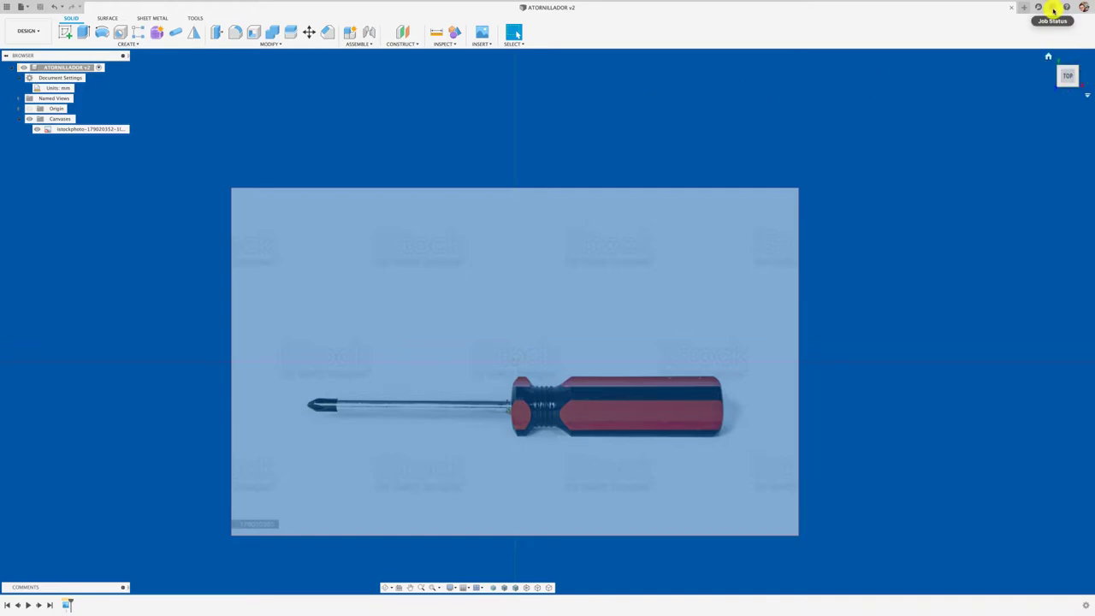
{"action": "left_click", "coordinate": [1053, 8]}
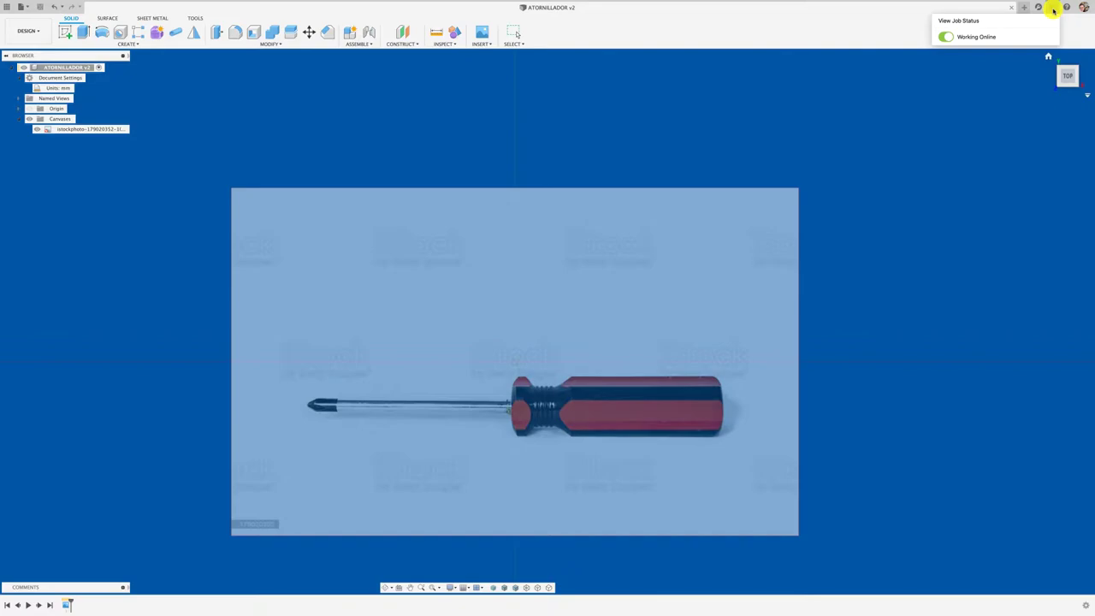
{"action": "left_click", "coordinate": [943, 38]}
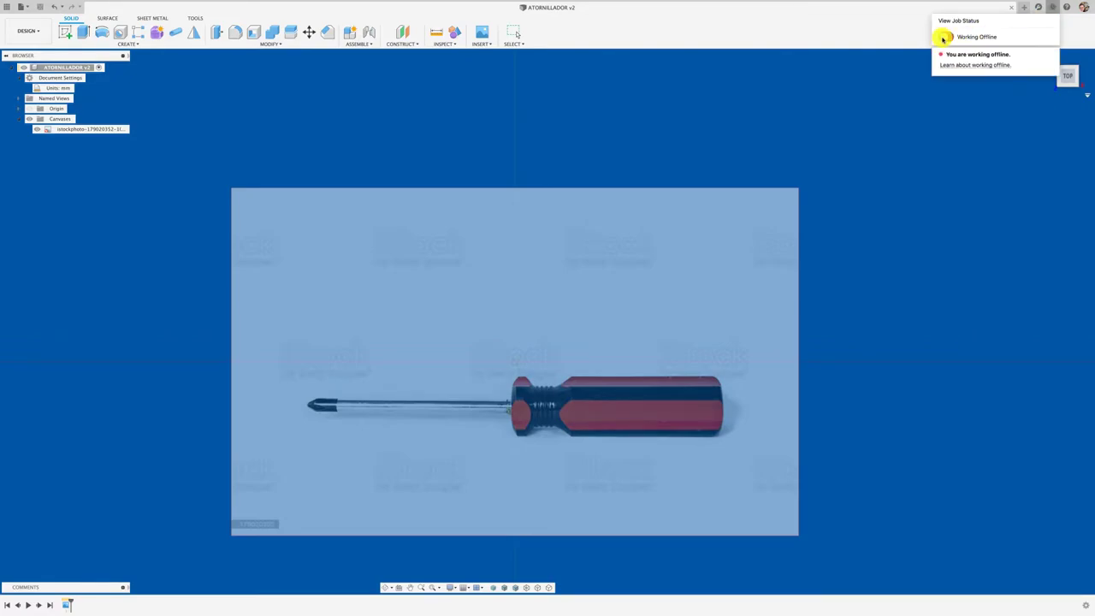
{"action": "left_click", "coordinate": [936, 158]}
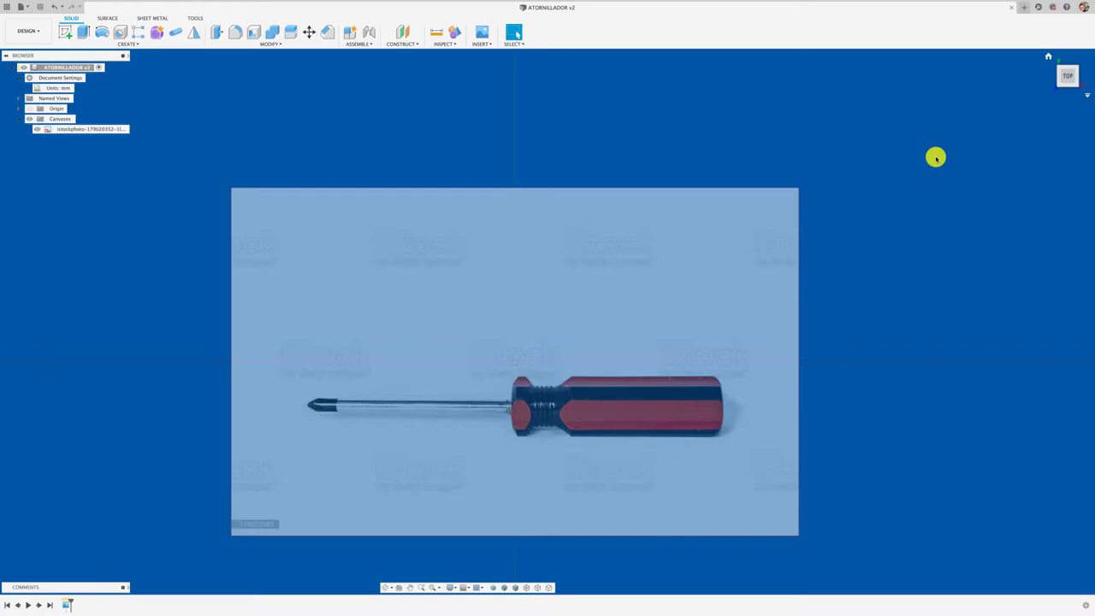
{"action": "left_click", "coordinate": [1052, 7]}
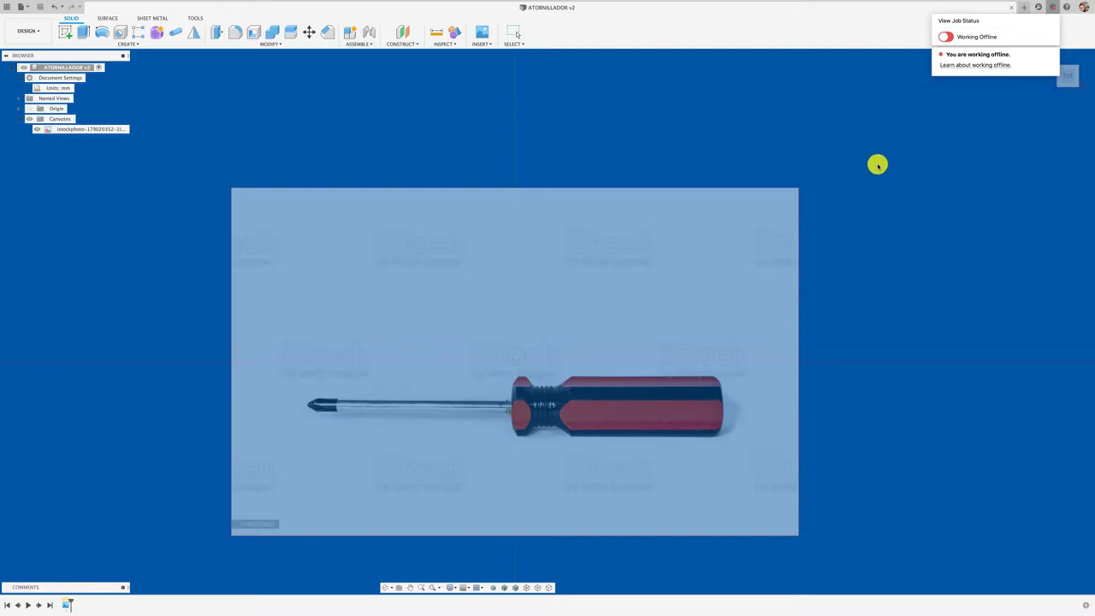
{"action": "left_click", "coordinate": [926, 131]}
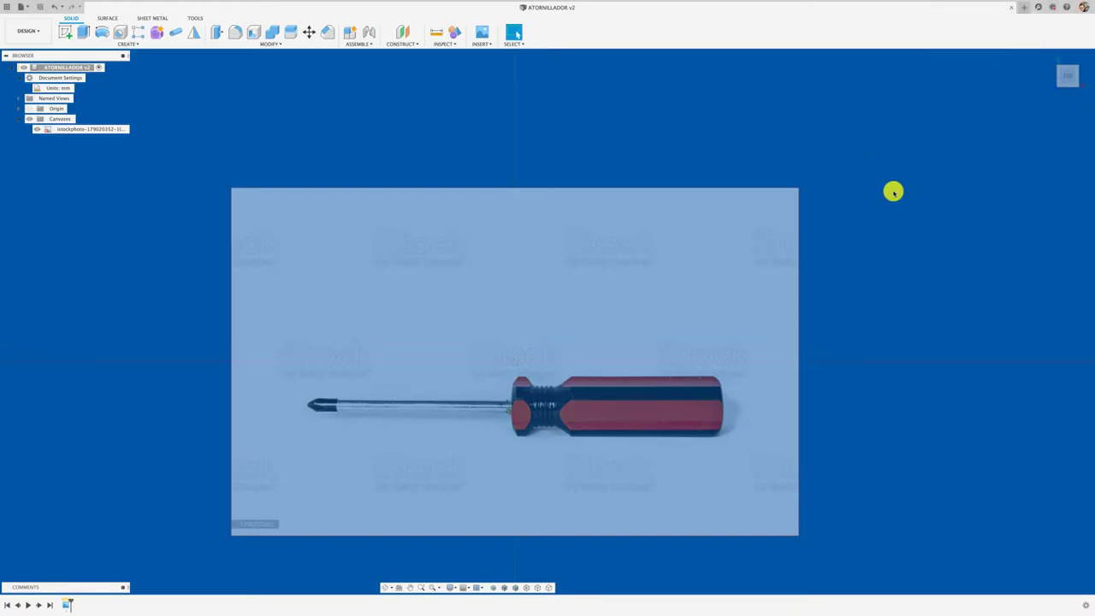
Step: Toggle the screwdriver canvas visibility off and on, then collapse the Canvases folder
{"action": "middle_click_drag", "start_coordinate": [602, 339], "coordinate": [615, 284]}
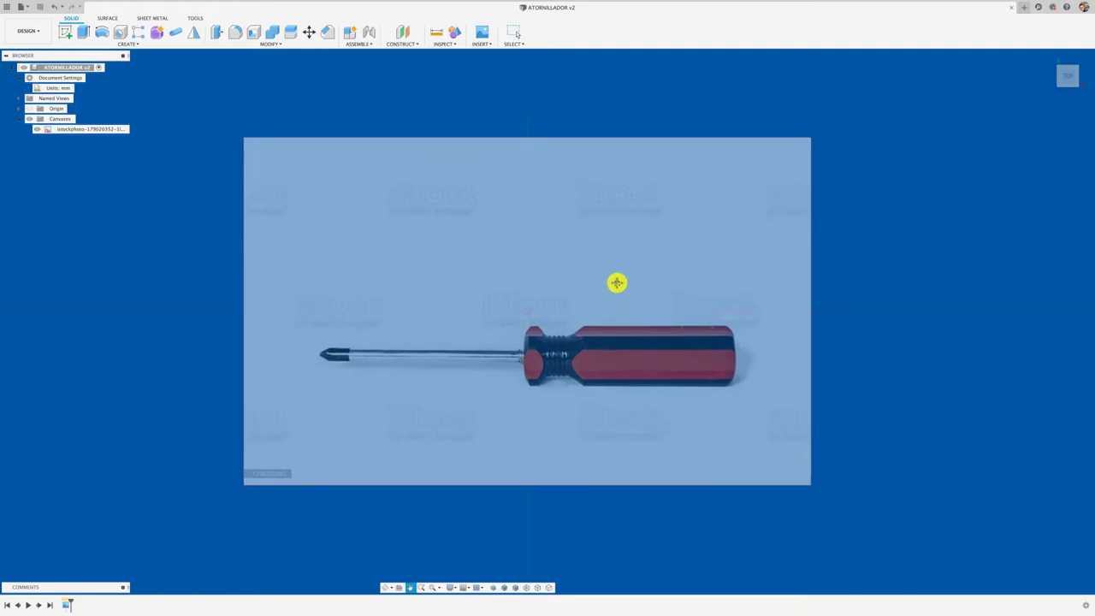
{"action": "scroll", "coordinate": [523, 355], "scroll_direction": "up", "scroll_amount": 1}
{"action": "scroll", "coordinate": [513, 361], "scroll_direction": "up", "scroll_amount": 2}
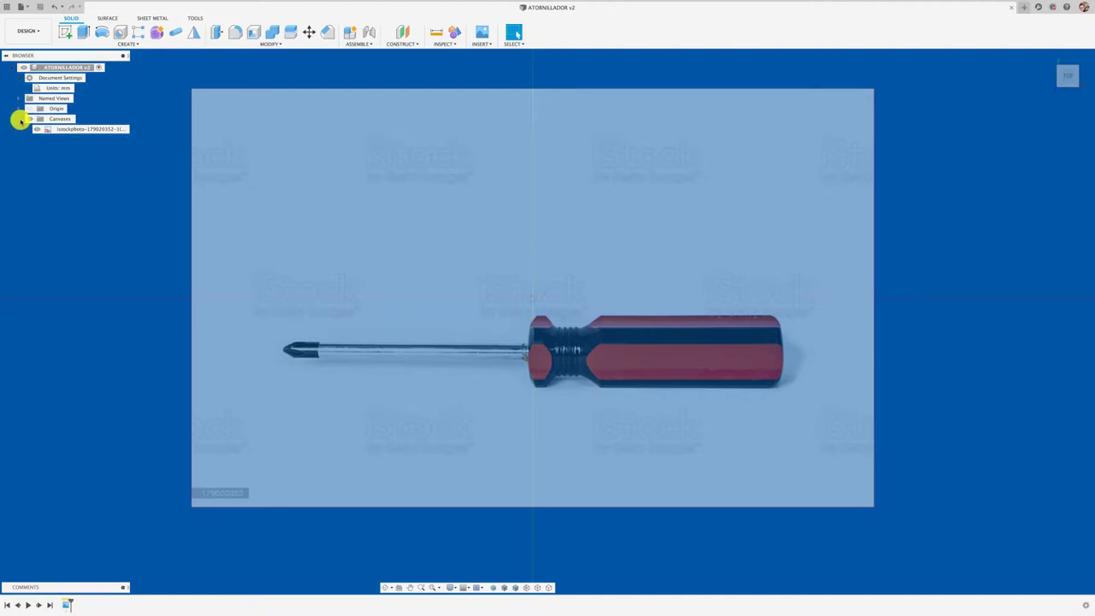
{"action": "left_click", "coordinate": [29, 120]}
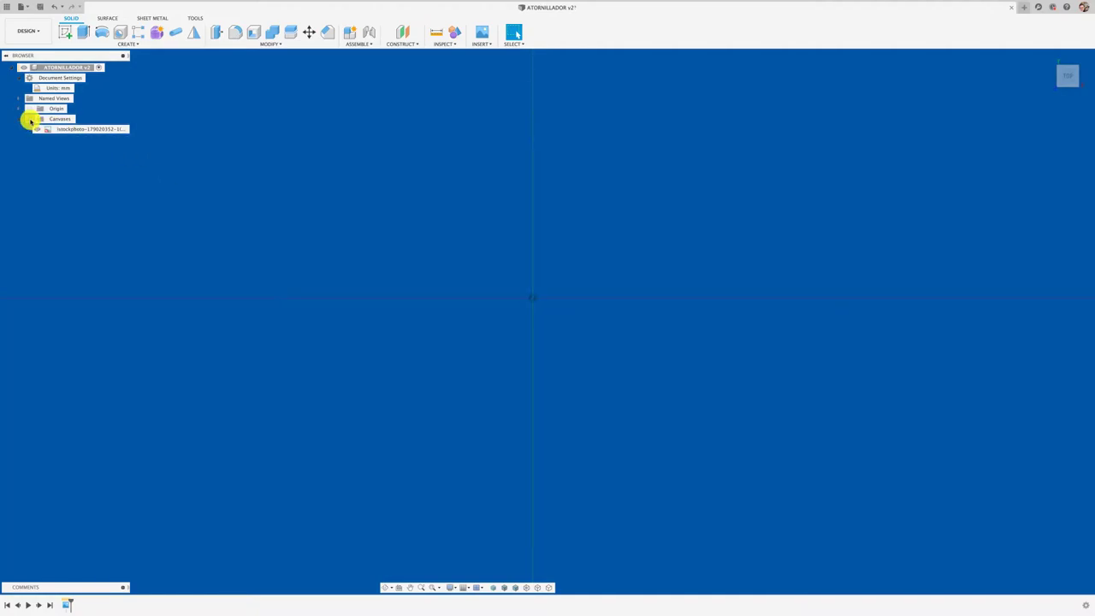
{"action": "left_click", "coordinate": [30, 120]}
{"action": "left_click", "coordinate": [29, 119]}
{"action": "left_click", "coordinate": [30, 120]}
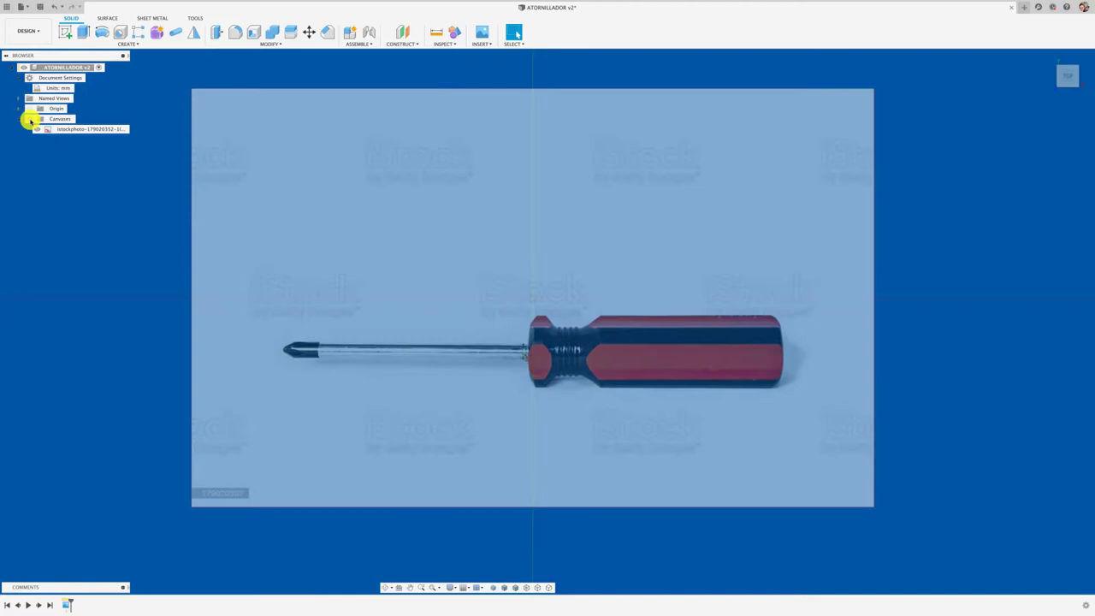
{"action": "left_click", "coordinate": [19, 121]}
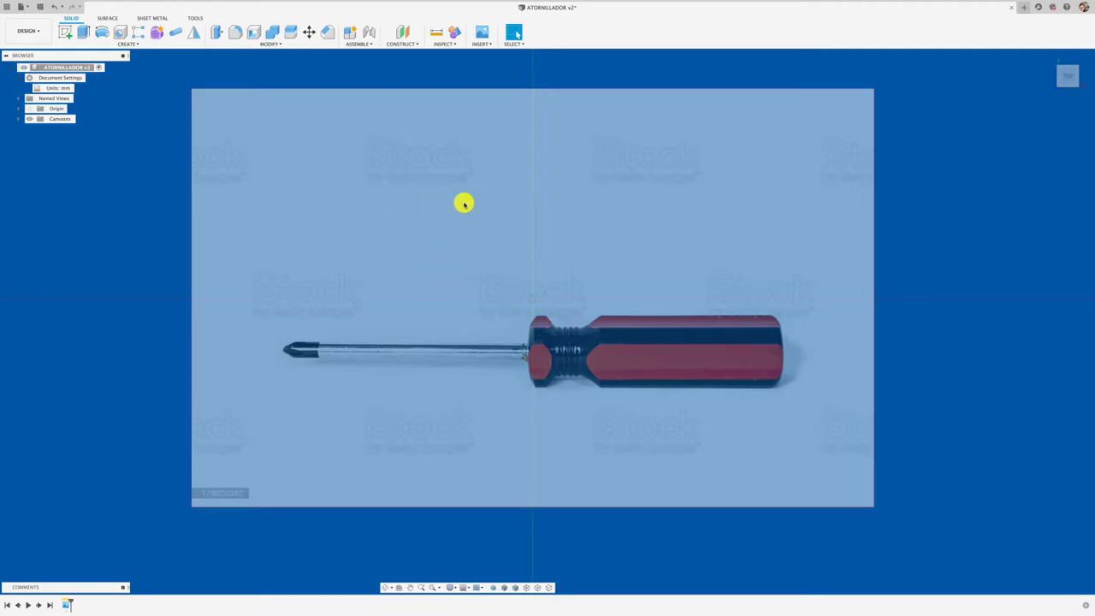
Step: Pan and zoom so the screwdriver photo fills the workspace
{"action": "middle_click_drag", "start_coordinate": [464, 202], "coordinate": [385, 196]}
{"action": "scroll", "coordinate": [419, 261], "scroll_direction": "up", "scroll_amount": 2}
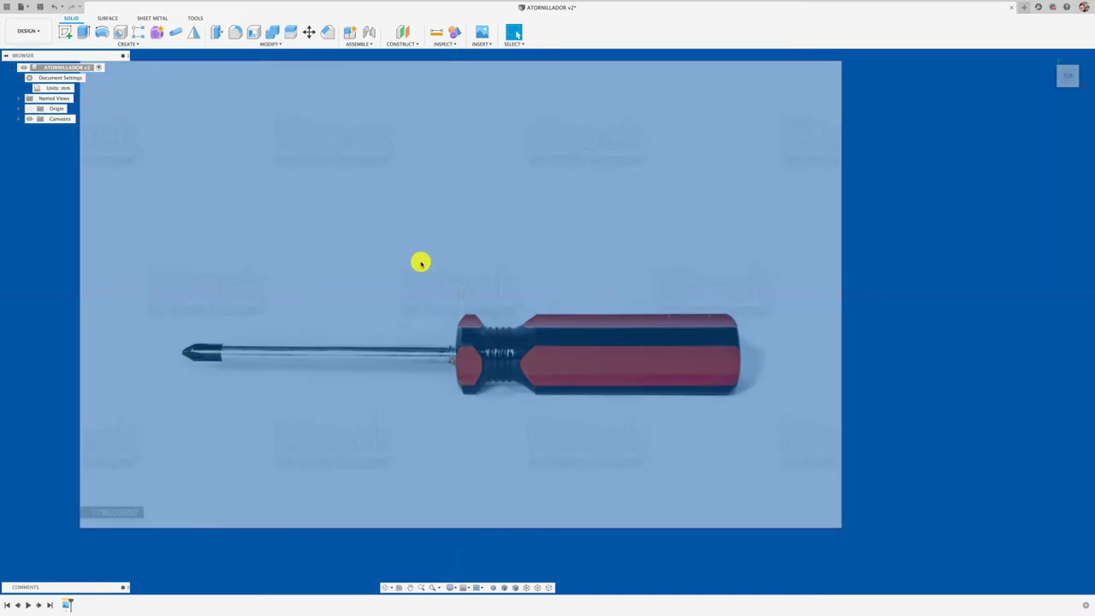
{"action": "scroll", "coordinate": [443, 305], "scroll_direction": "up", "scroll_amount": 3}
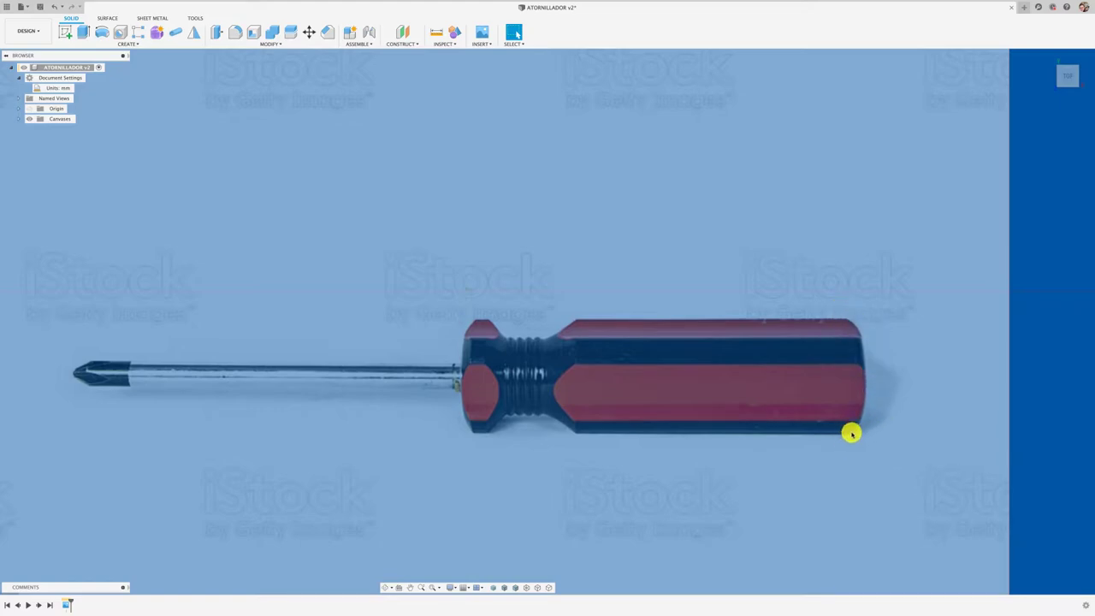
Step: Cancel the design rename and pin Rigid Group to the Assemble toolbar
{"action": "double_click", "coordinate": [83, 68]}
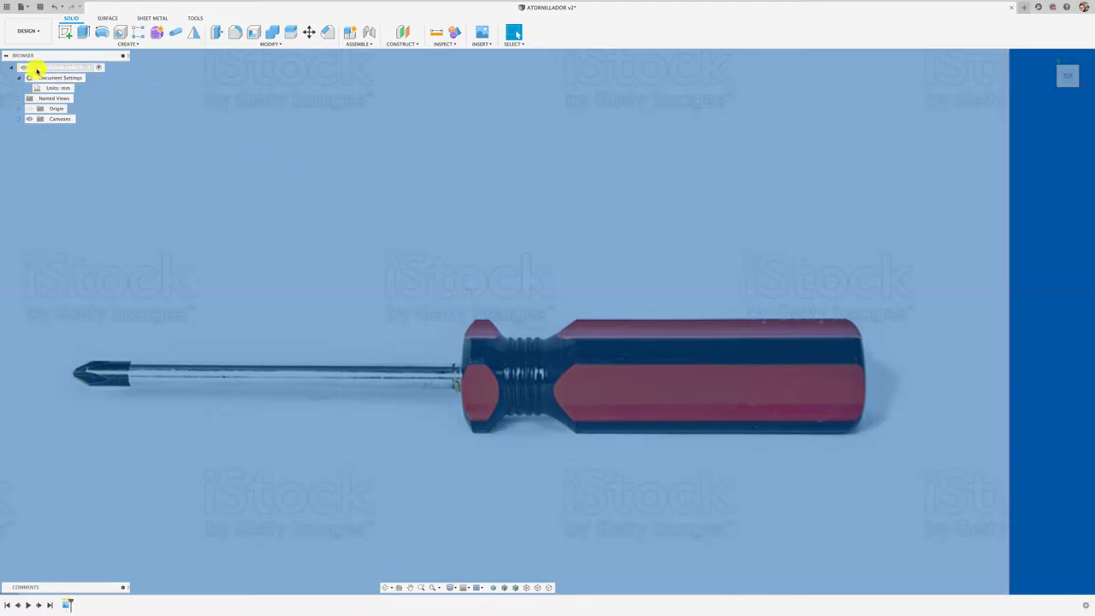
{"action": "key", "text": "Return"}
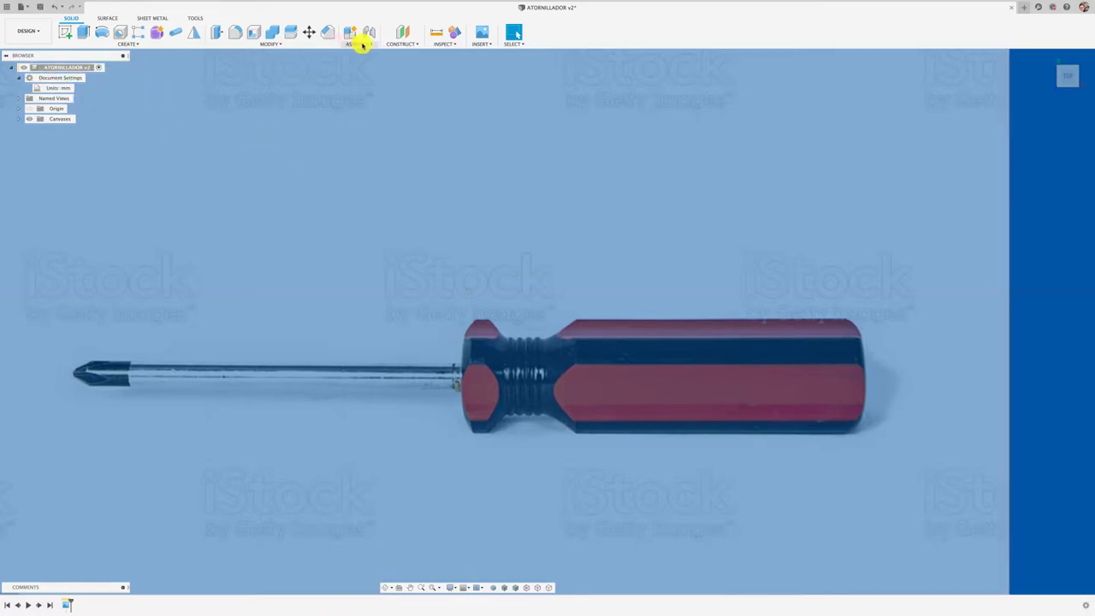
{"action": "left_click", "coordinate": [360, 42]}
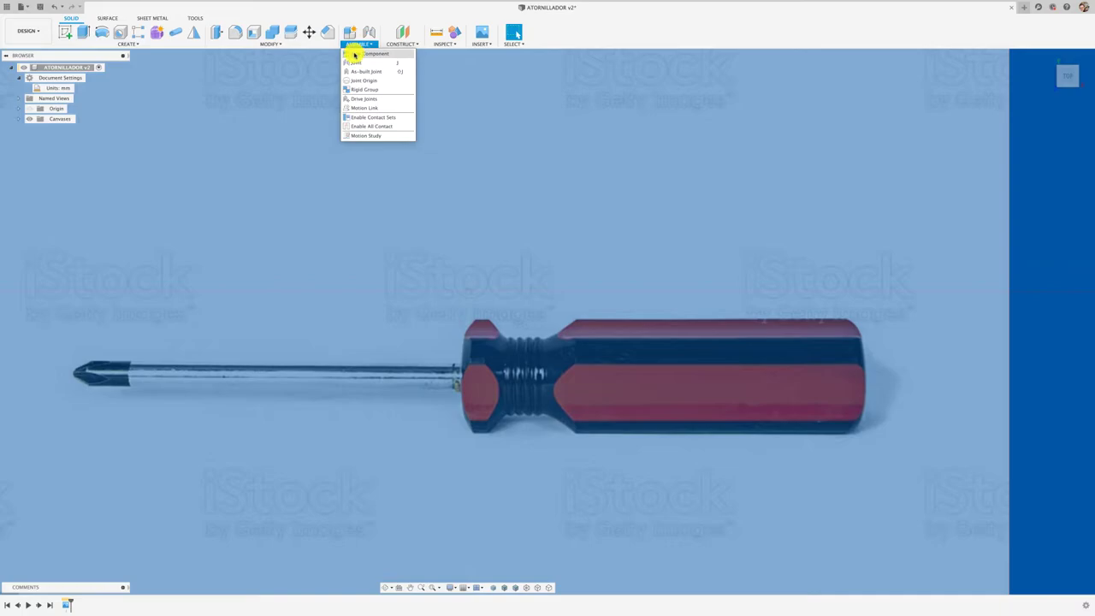
{"action": "right_click", "coordinate": [82, 68]}
{"action": "left_click", "coordinate": [334, 67]}
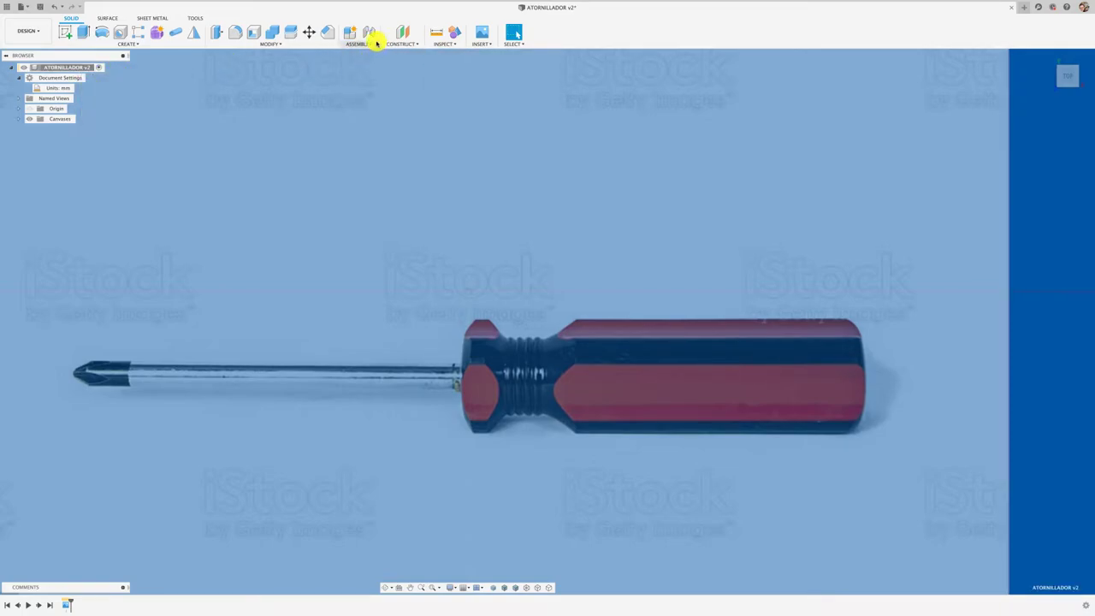
{"action": "left_click", "coordinate": [357, 43]}
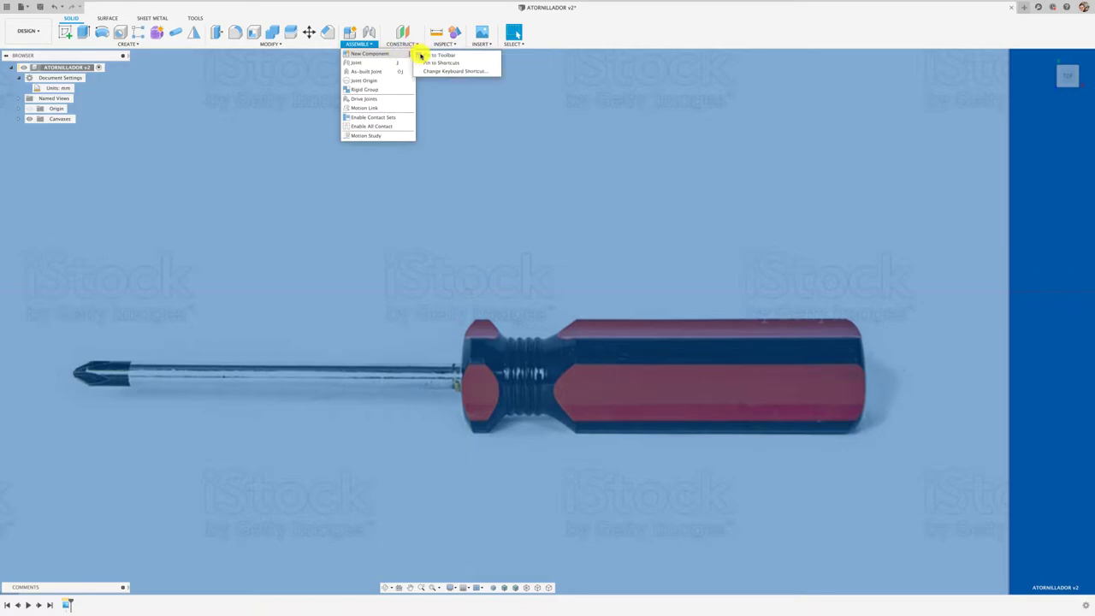
{"action": "mouse_move", "coordinate": [410, 90]}
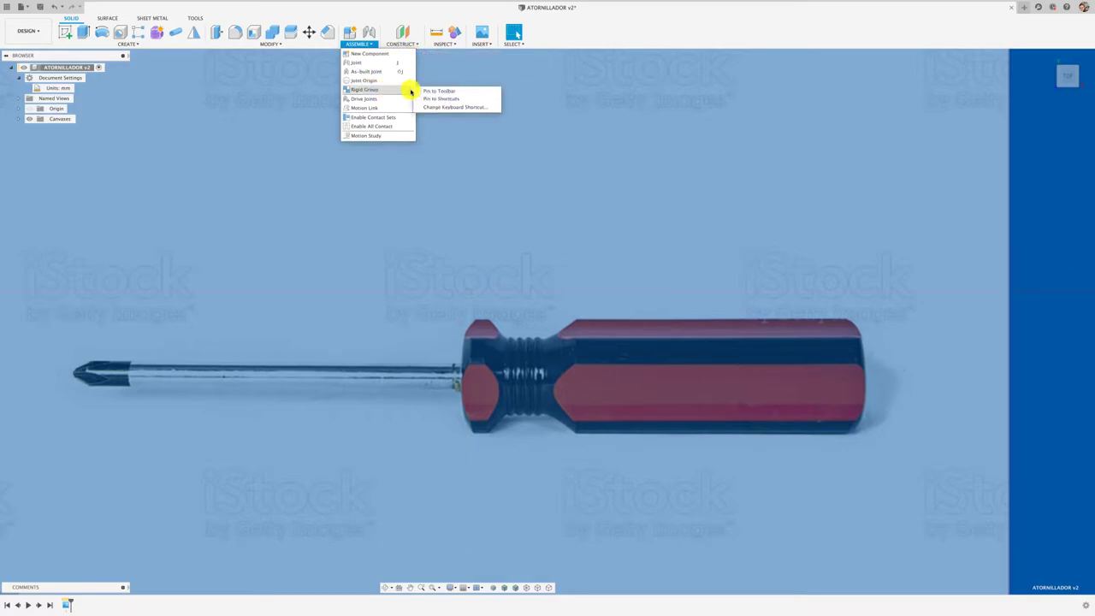
{"action": "left_click", "coordinate": [422, 91]}
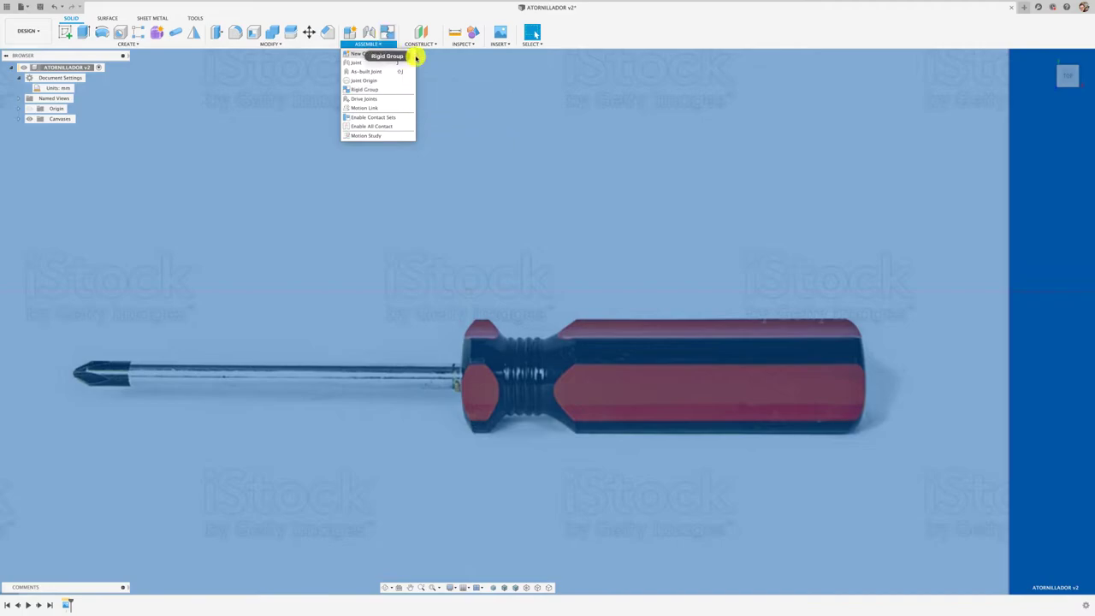
{"action": "left_click", "coordinate": [430, 56]}
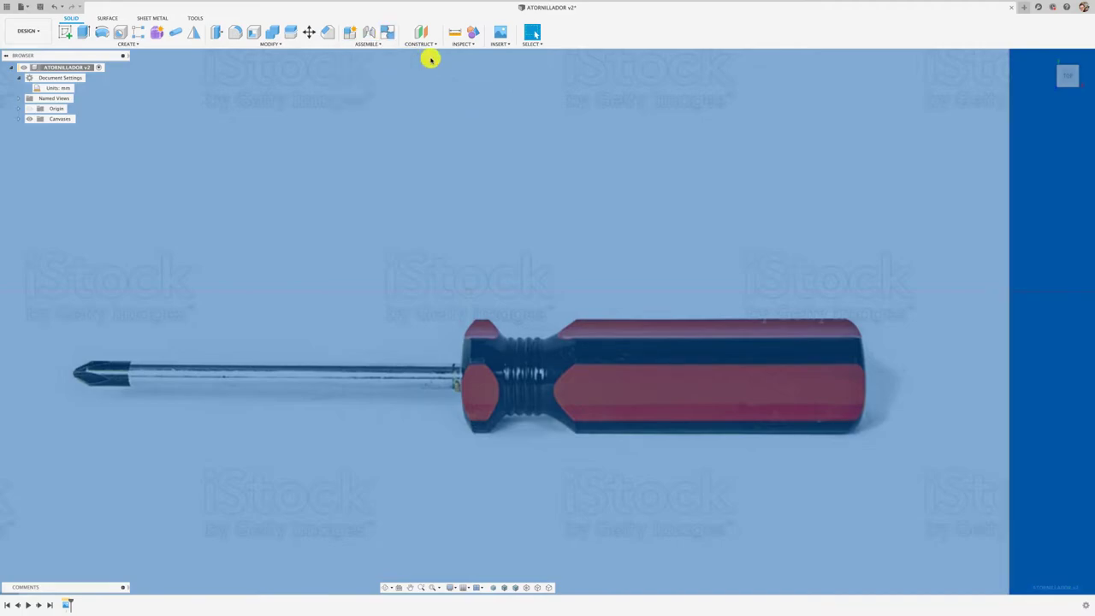
Step: Start a new internal component and name it CUERPO ABS
{"action": "left_click", "coordinate": [349, 33]}
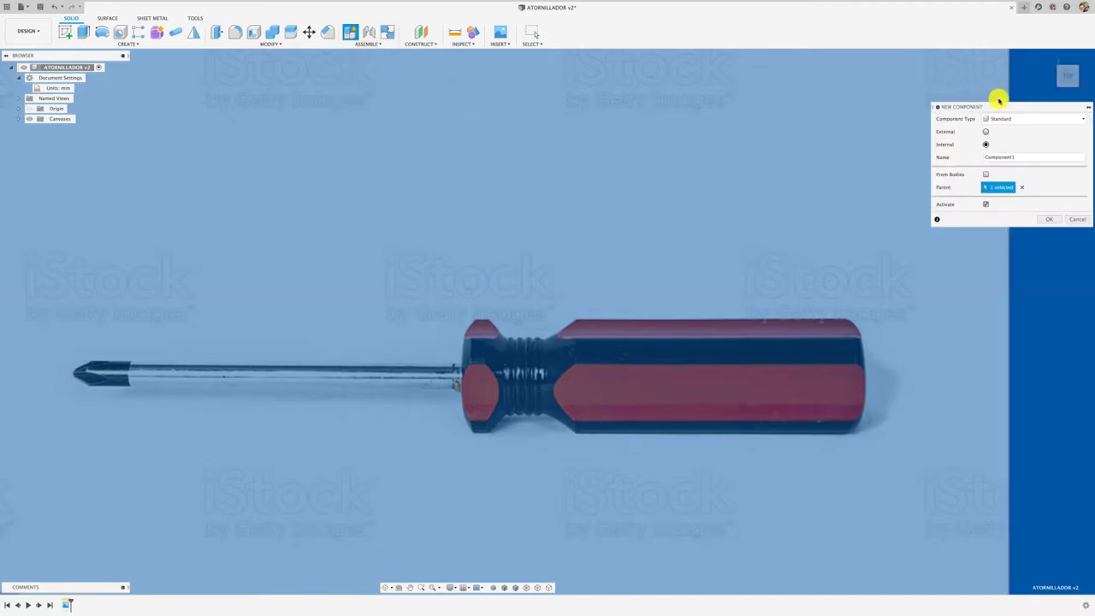
{"action": "left_click_drag", "start_coordinate": [985, 117], "coordinate": [537, 109]}
{"action": "left_click_drag", "start_coordinate": [557, 154], "coordinate": [489, 155]}
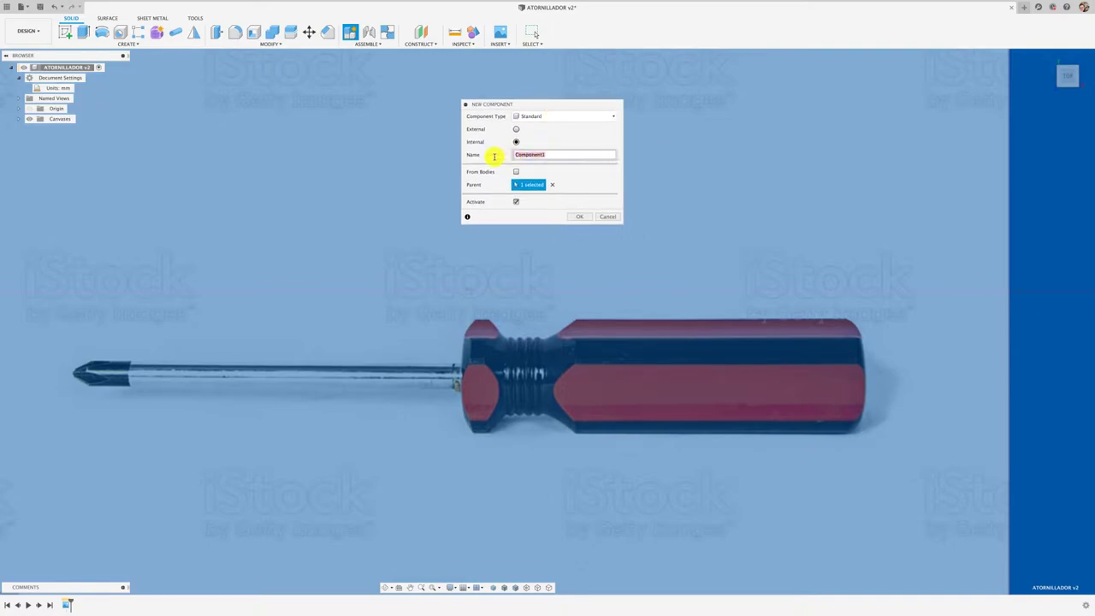
{"action": "type", "text": "Cu"}
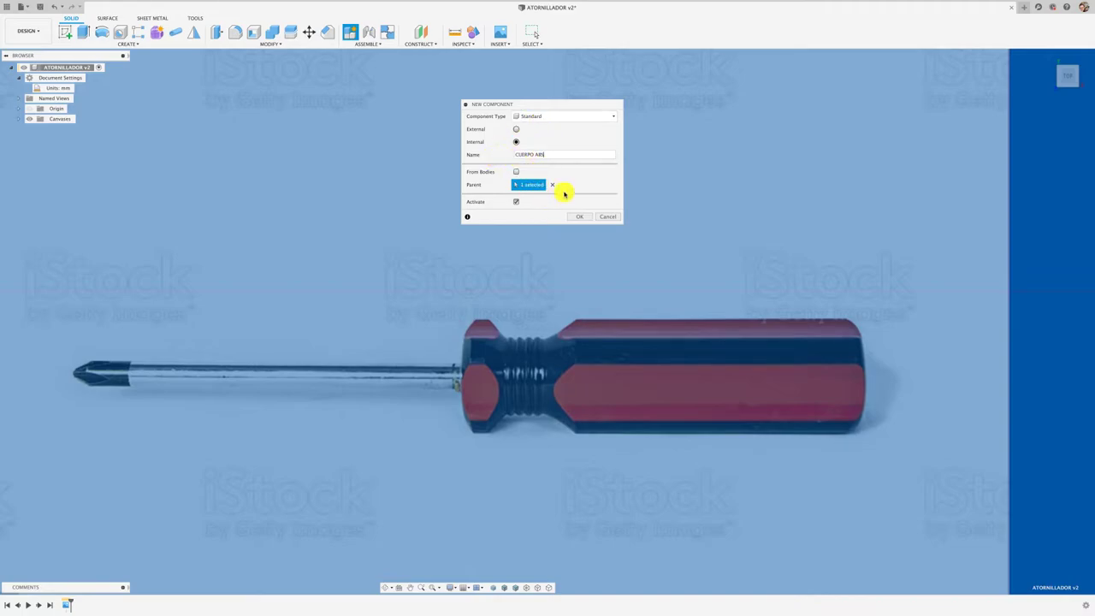
Step: Create the CUERPO ABS component and start a sketch on the origin plane
{"action": "left_click", "coordinate": [573, 218]}
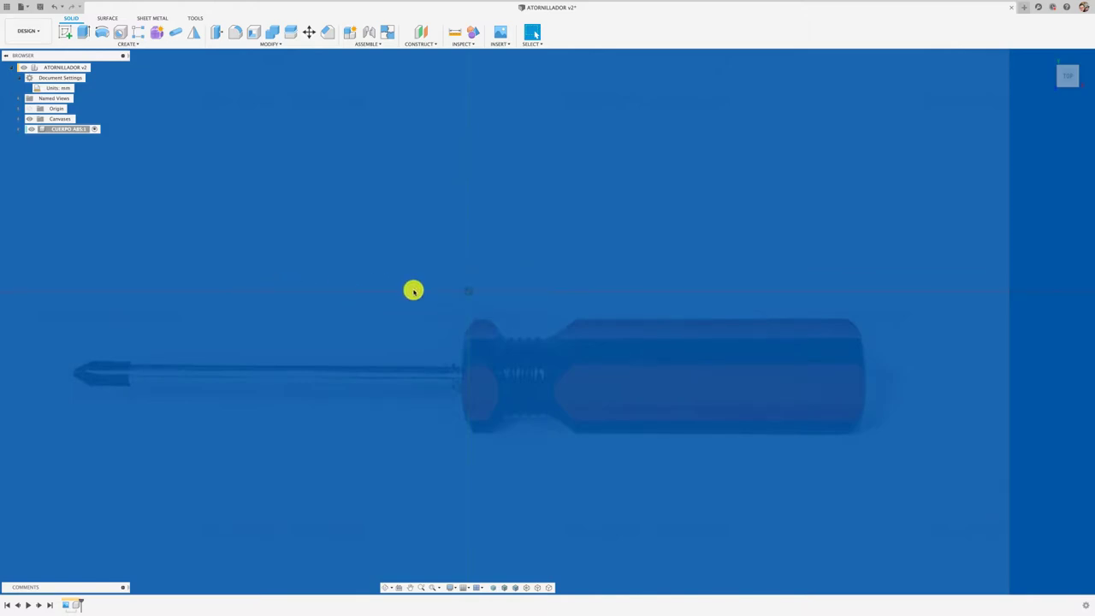
{"action": "scroll", "coordinate": [413, 291], "scroll_direction": "down", "scroll_amount": 2}
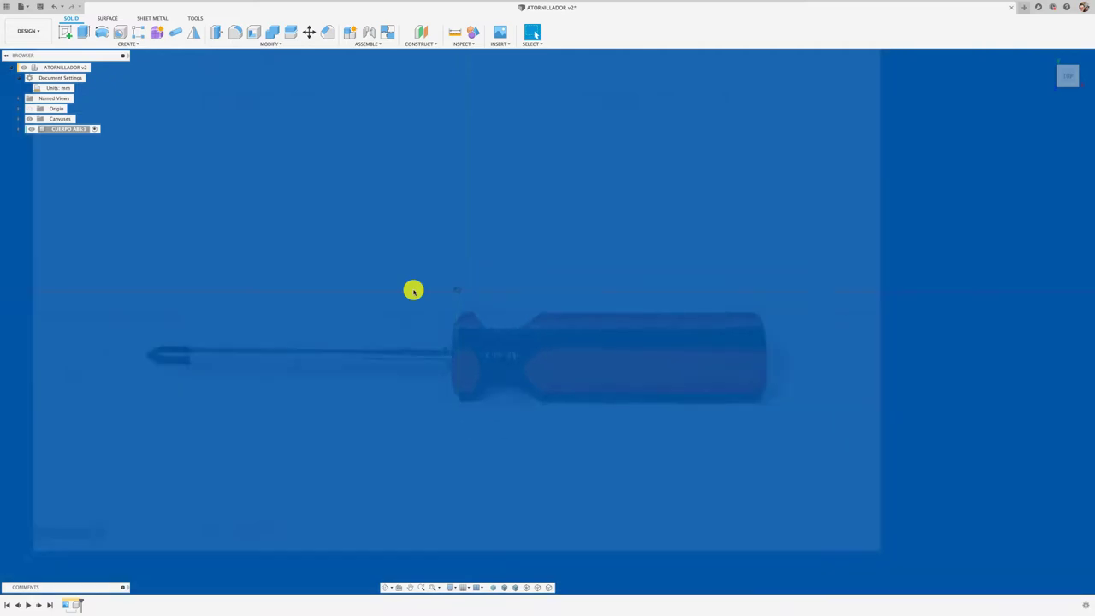
{"action": "scroll", "coordinate": [413, 291], "scroll_direction": "down", "scroll_amount": 1}
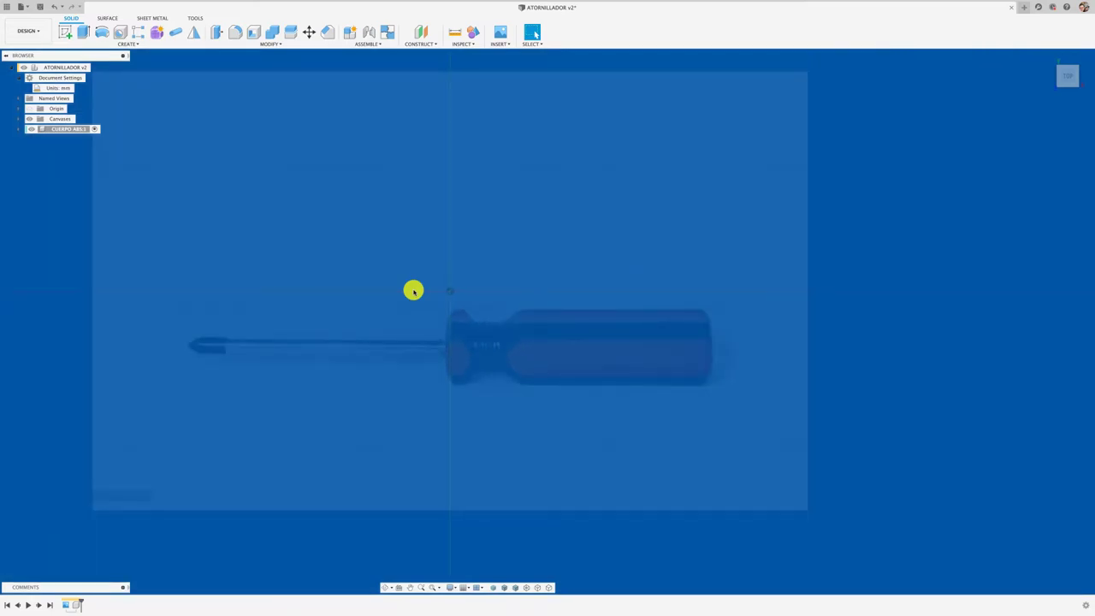
{"action": "left_click", "coordinate": [67, 33]}
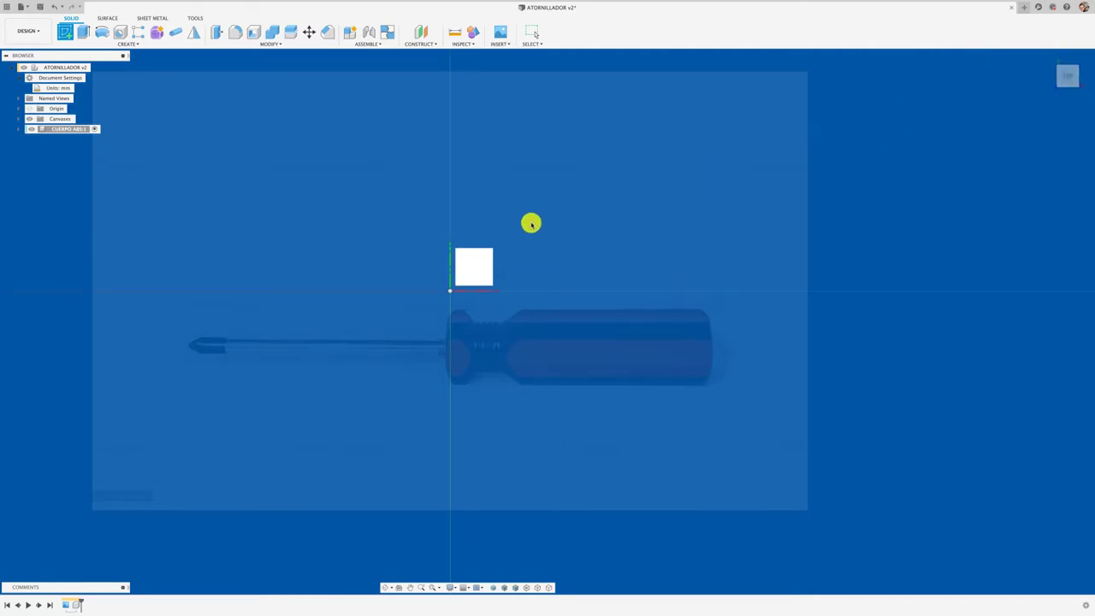
{"action": "left_click", "coordinate": [486, 259]}
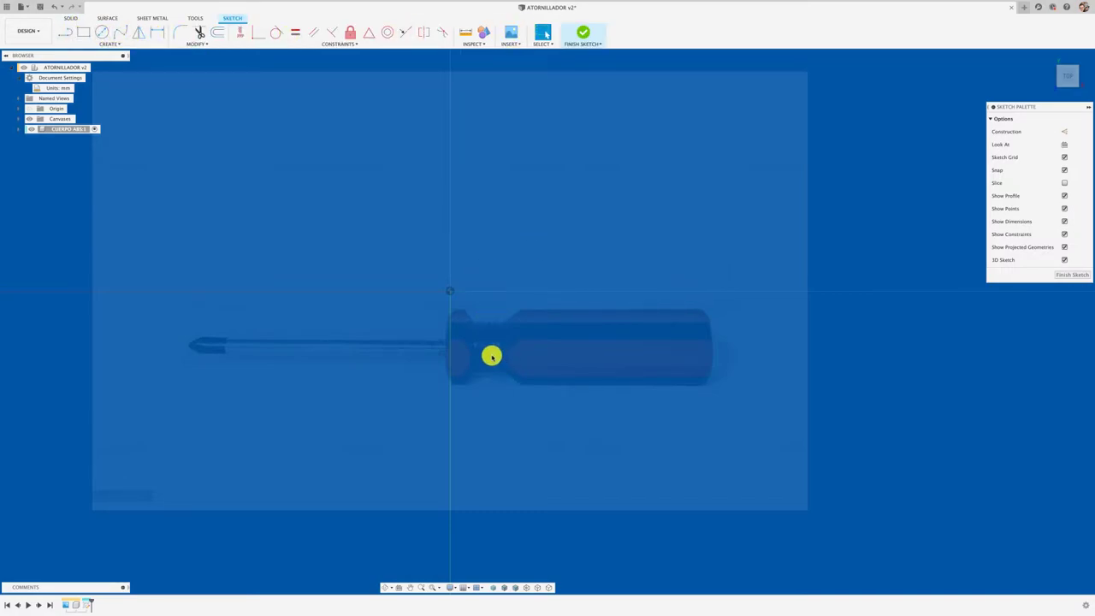
{"action": "scroll", "coordinate": [491, 356], "scroll_direction": "up", "scroll_amount": 2}
{"action": "scroll", "coordinate": [491, 355], "scroll_direction": "up", "scroll_amount": 1}
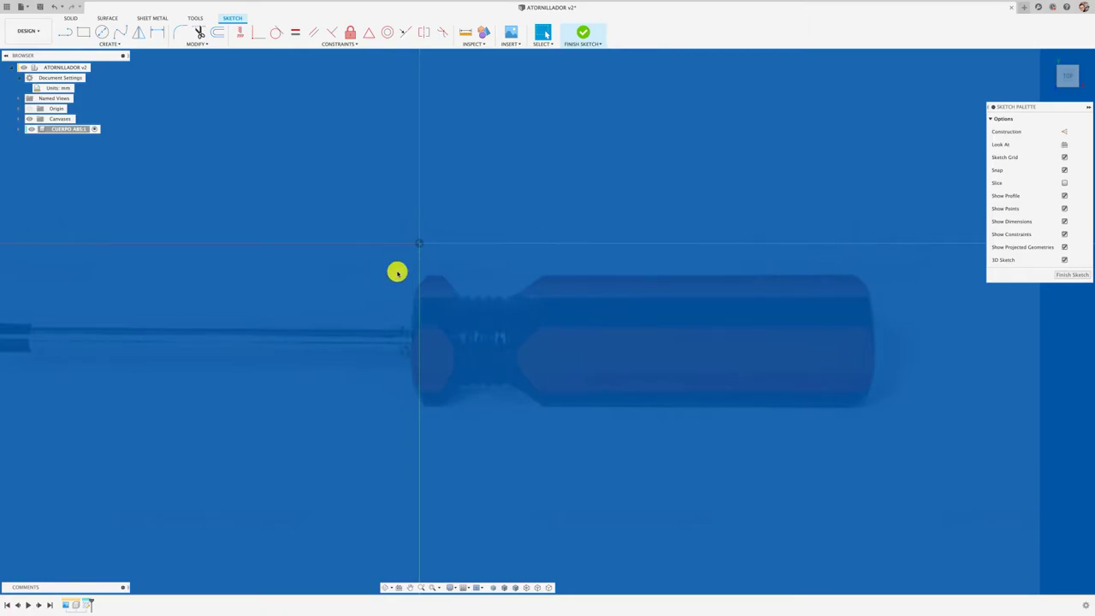
Step: Draw the centre axis and the handle's top edge with an angled right-end chamfer
{"action": "left_click", "coordinate": [66, 34]}
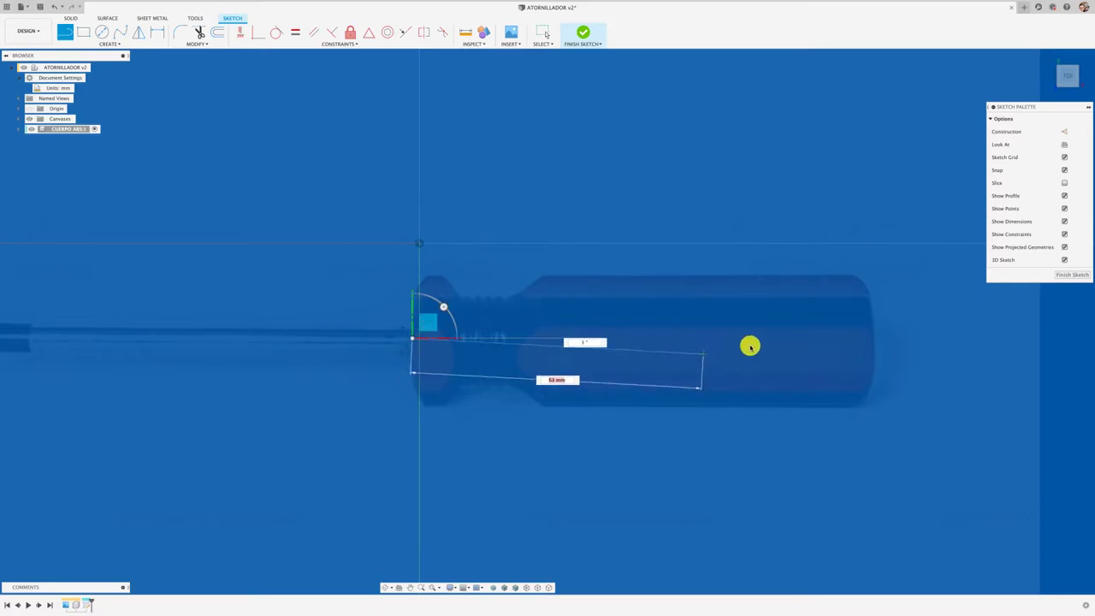
{"action": "left_click", "coordinate": [872, 340]}
{"action": "key", "text": "Escape"}
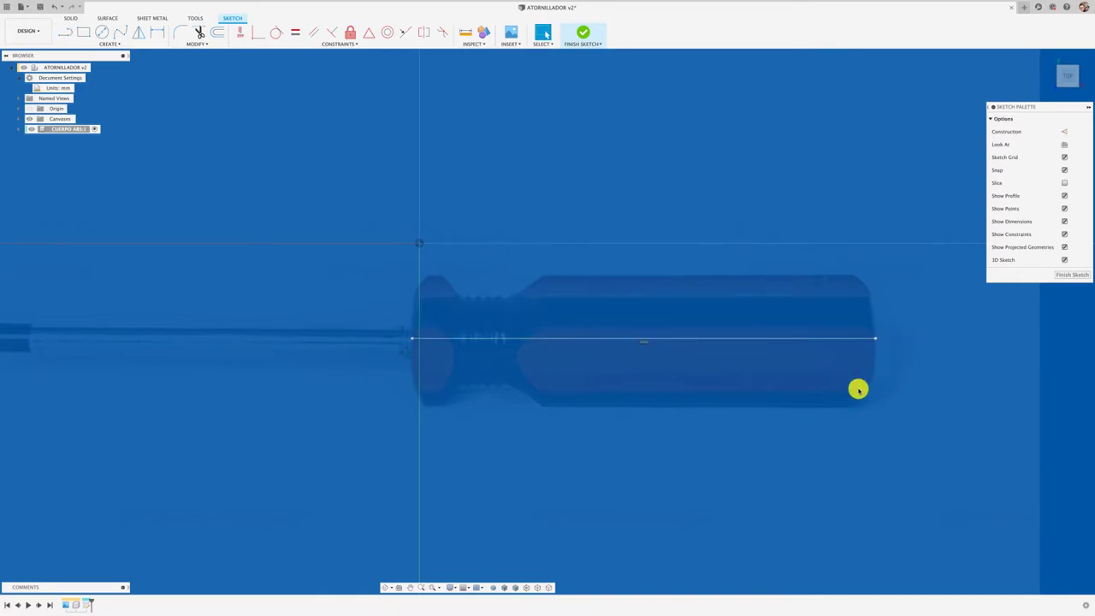
{"action": "key", "text": "l"}
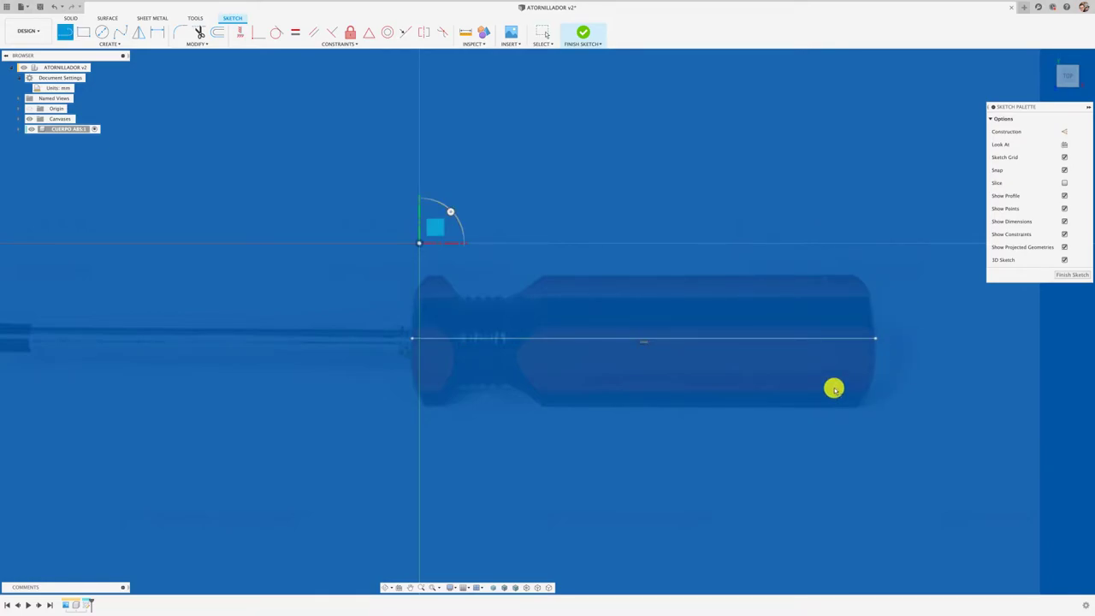
{"action": "left_click", "coordinate": [544, 276]}
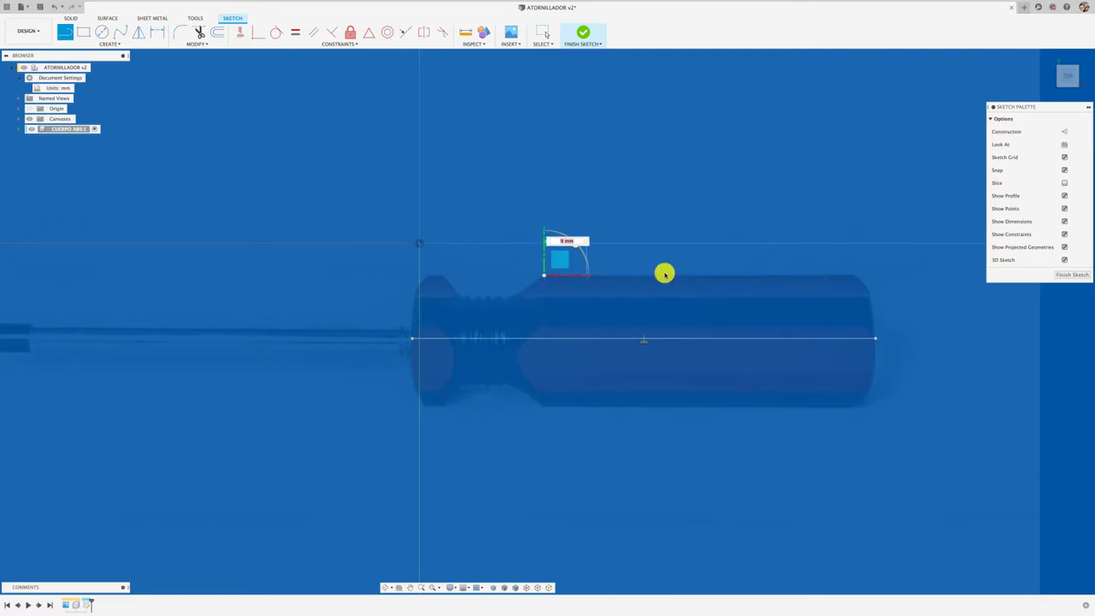
{"action": "left_click", "coordinate": [855, 276]}
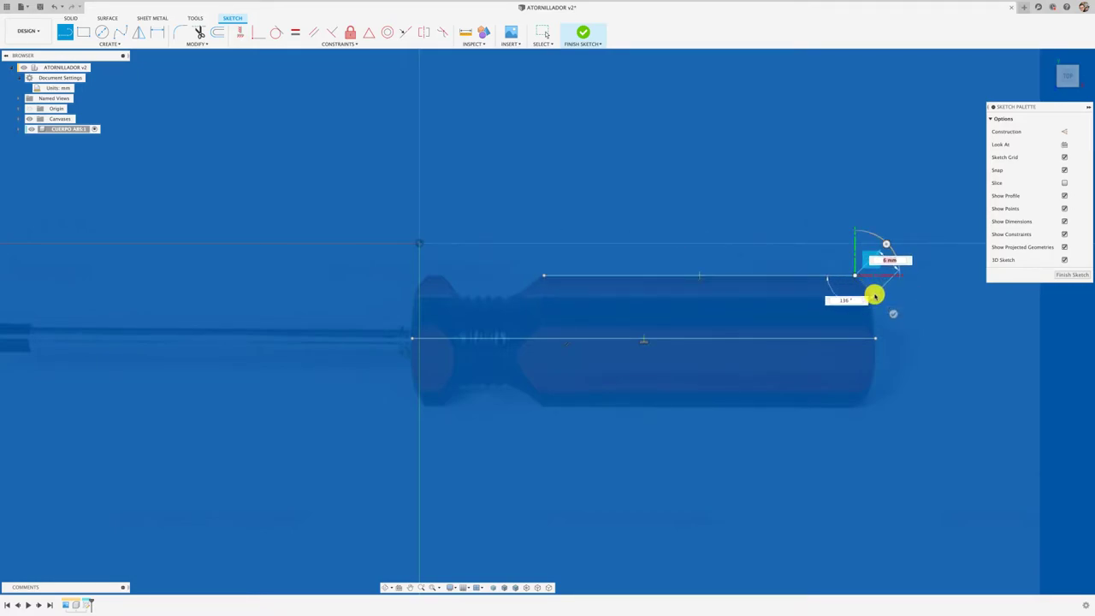
{"action": "left_click", "coordinate": [874, 296]}
{"action": "left_click", "coordinate": [875, 340]}
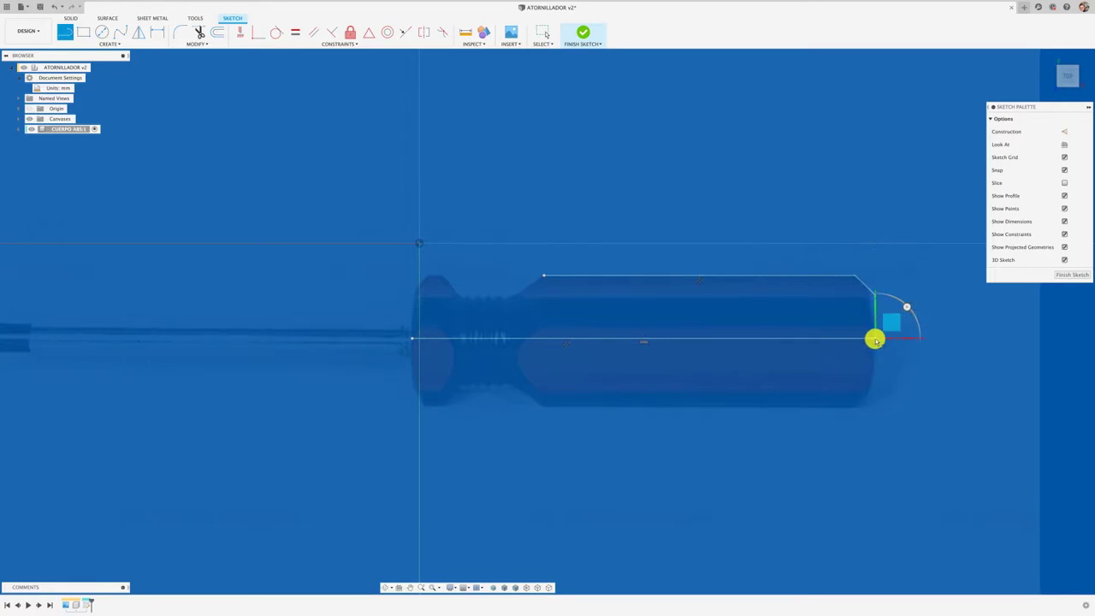
{"action": "key", "text": "Escape"}
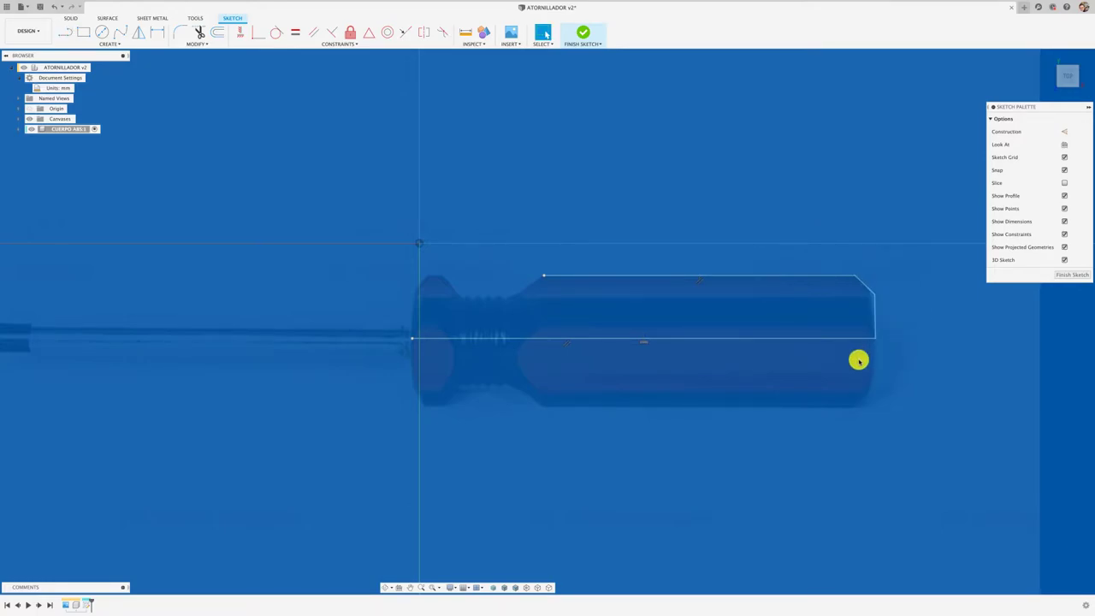
Step: Draw the trapezoid groove dipping below the top edge near the left end
{"action": "key", "text": "l"}
{"action": "left_click", "coordinate": [544, 275]}
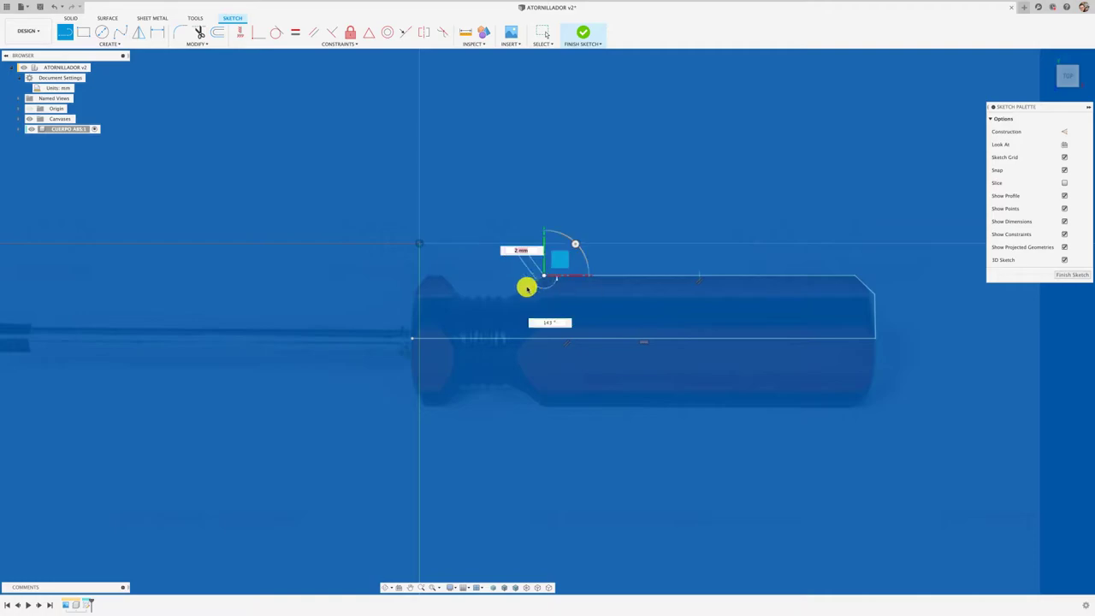
{"action": "left_click", "coordinate": [511, 296]}
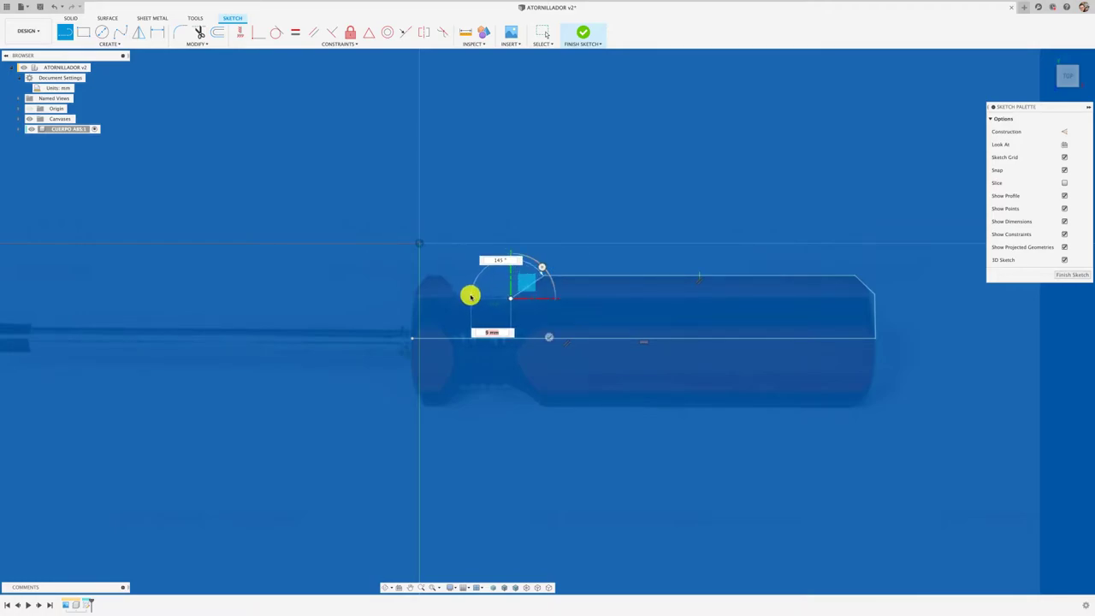
{"action": "left_click", "coordinate": [462, 297]}
{"action": "left_click", "coordinate": [443, 275]}
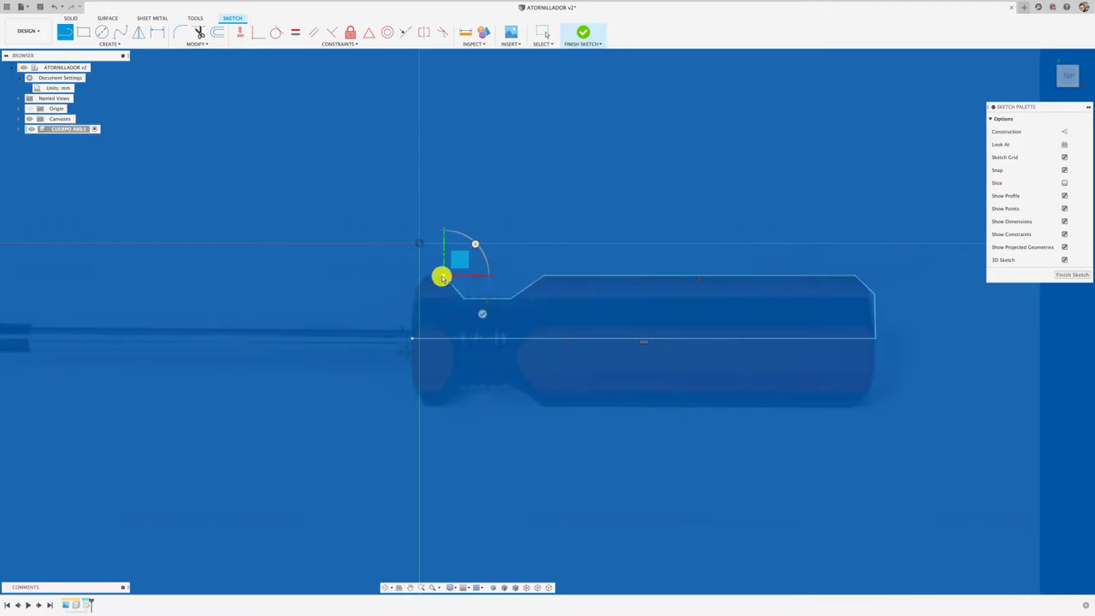
{"action": "double_click", "coordinate": [443, 278]}
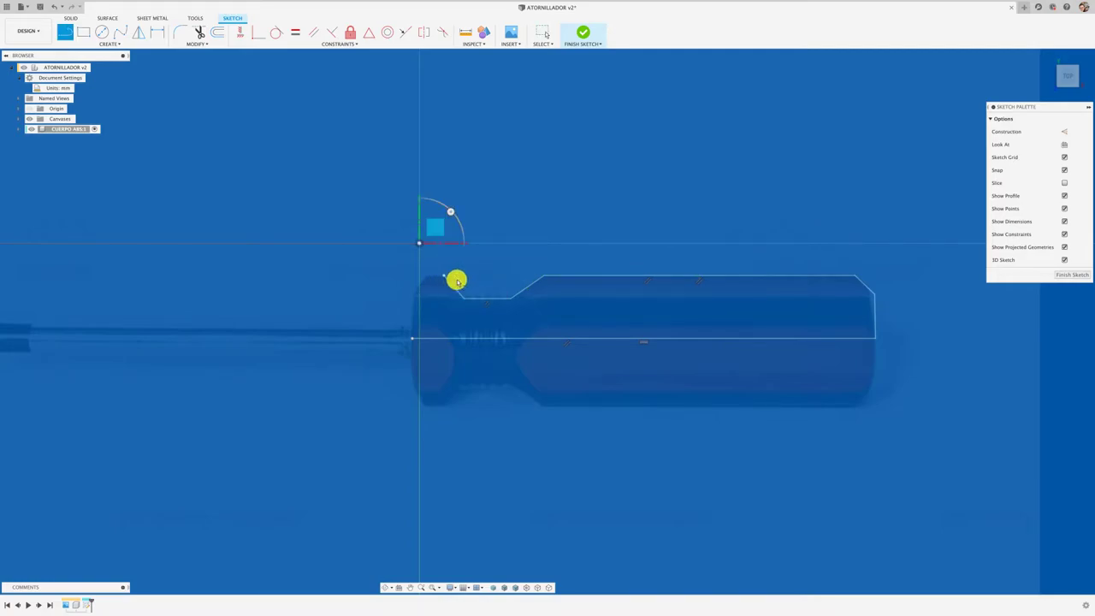
Step: Extend a top line past the handle's left end and make it construction geometry
{"action": "left_click", "coordinate": [542, 275]}
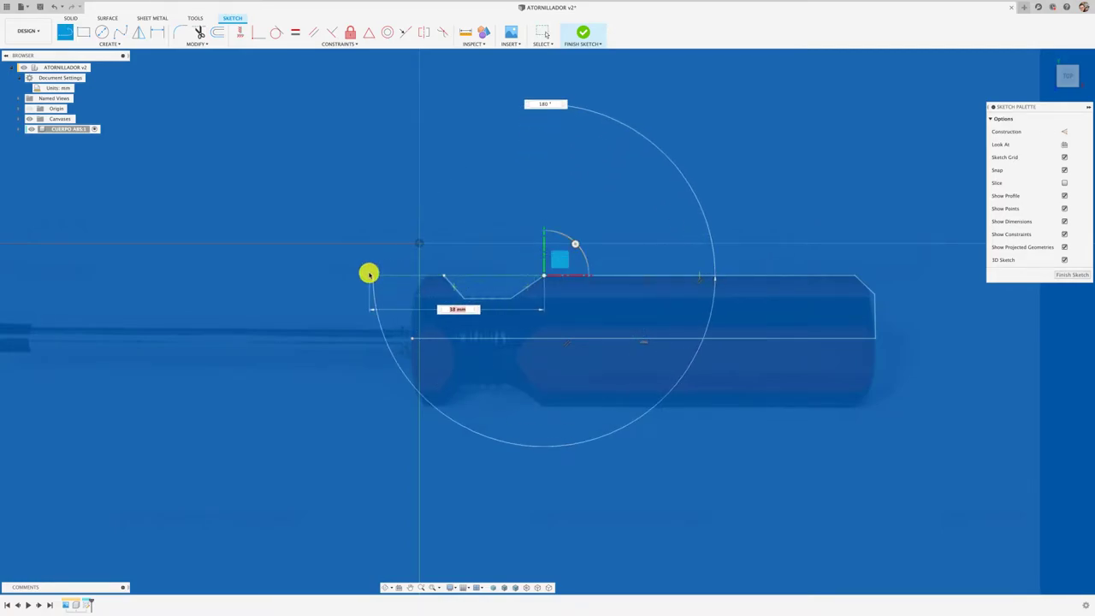
{"action": "left_click", "coordinate": [369, 274]}
{"action": "key", "text": "Escape"}
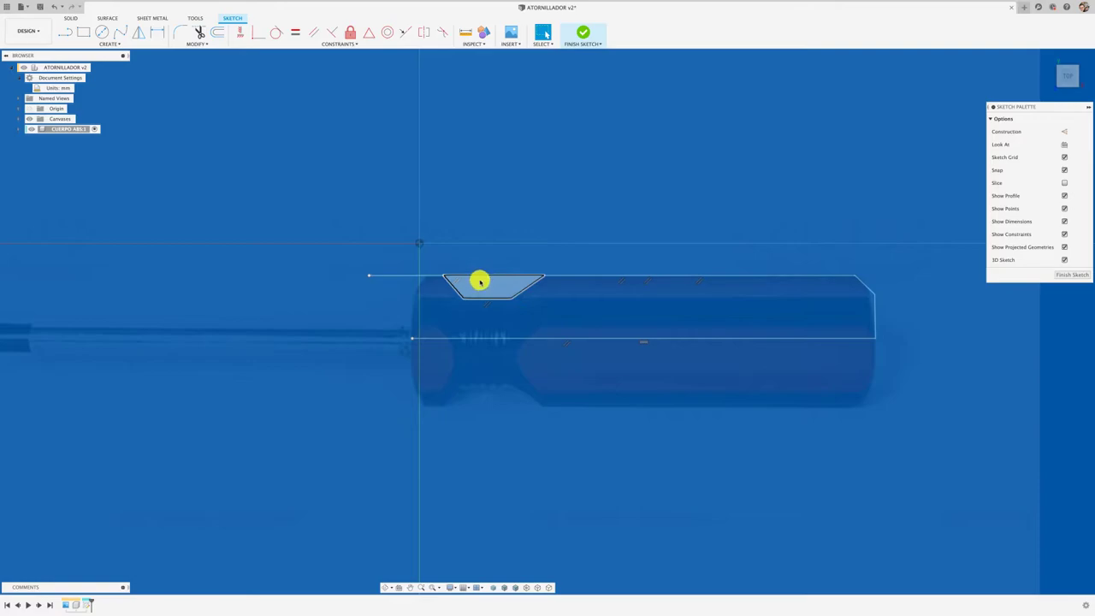
{"action": "left_click", "coordinate": [401, 275]}
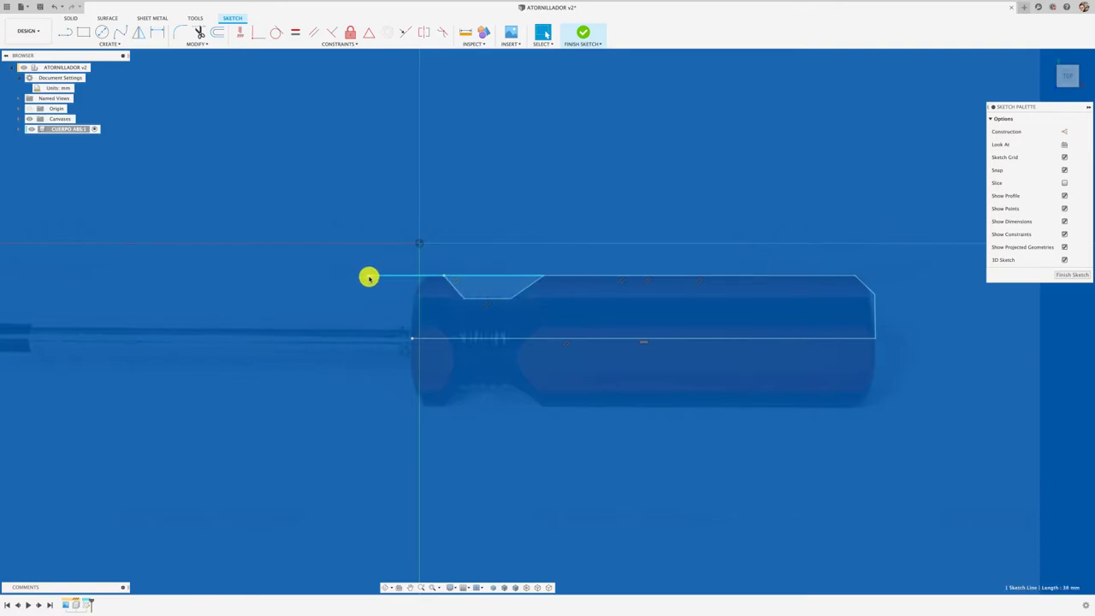
{"action": "left_click_drag", "start_coordinate": [1046, 106], "coordinate": [652, 81]}
{"action": "left_click", "coordinate": [761, 108]}
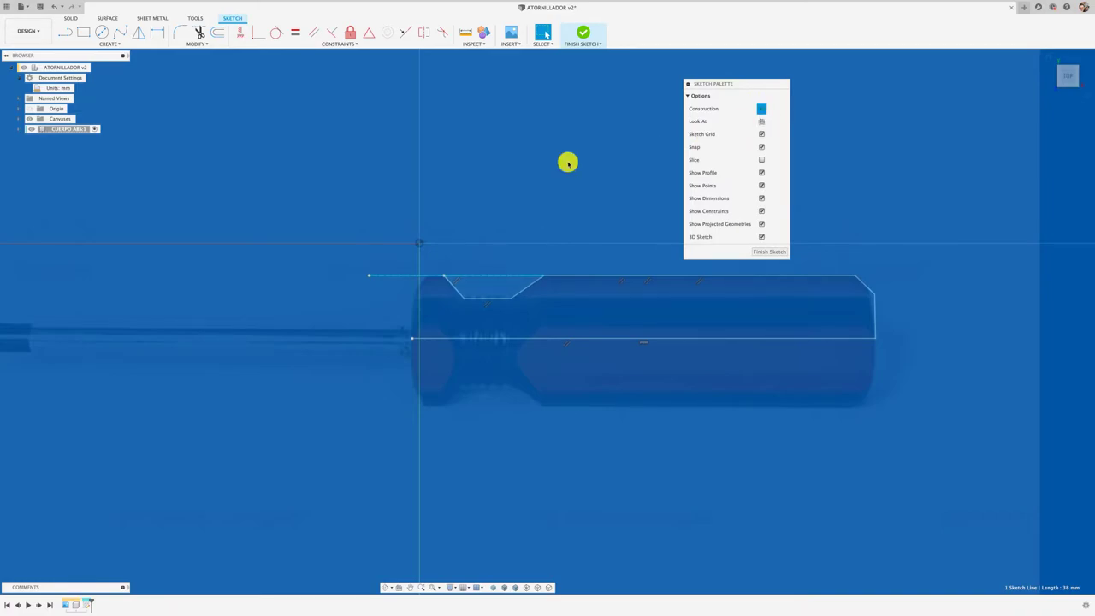
{"action": "left_click", "coordinate": [502, 183]}
{"action": "scroll", "coordinate": [448, 296], "scroll_direction": "up", "scroll_amount": 1}
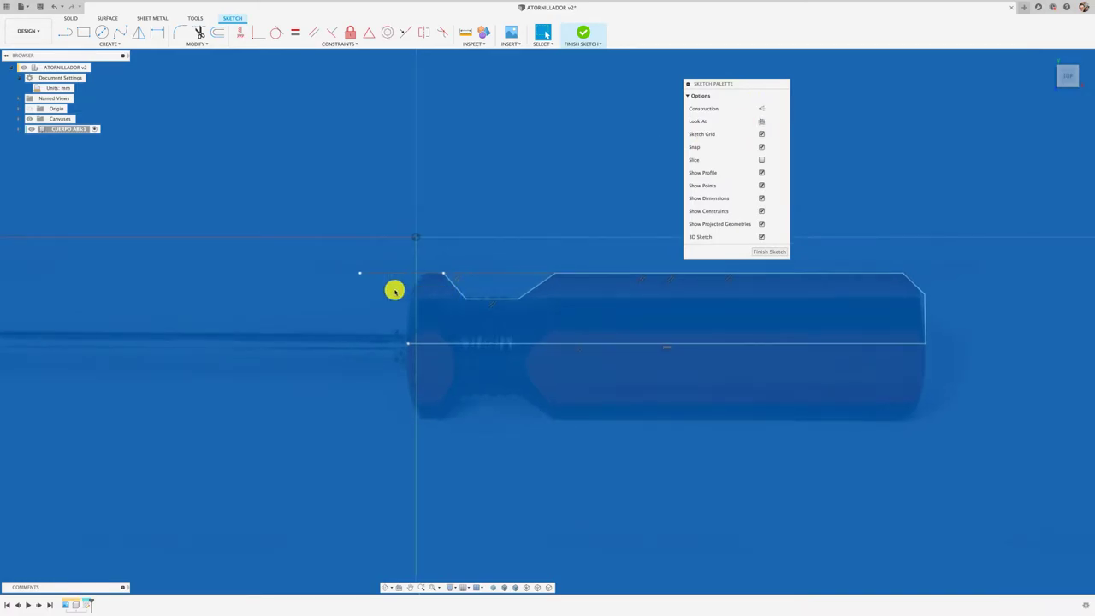
Step: Add an angled corner line and a vertical line at the profile's left end
{"action": "key", "text": "l"}
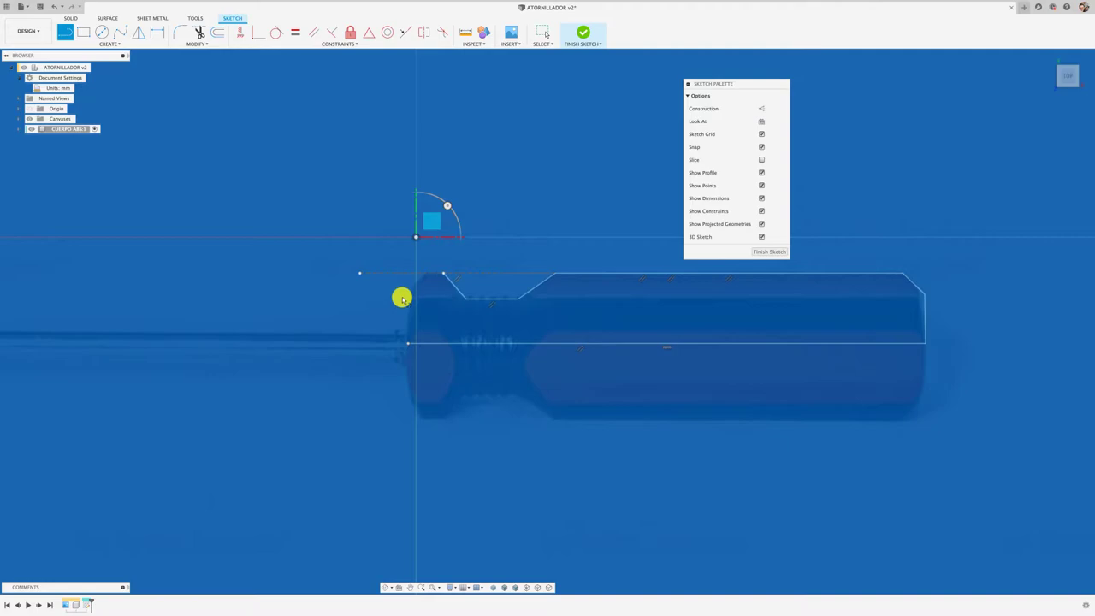
{"action": "left_click", "coordinate": [402, 298]}
{"action": "left_click", "coordinate": [443, 273]}
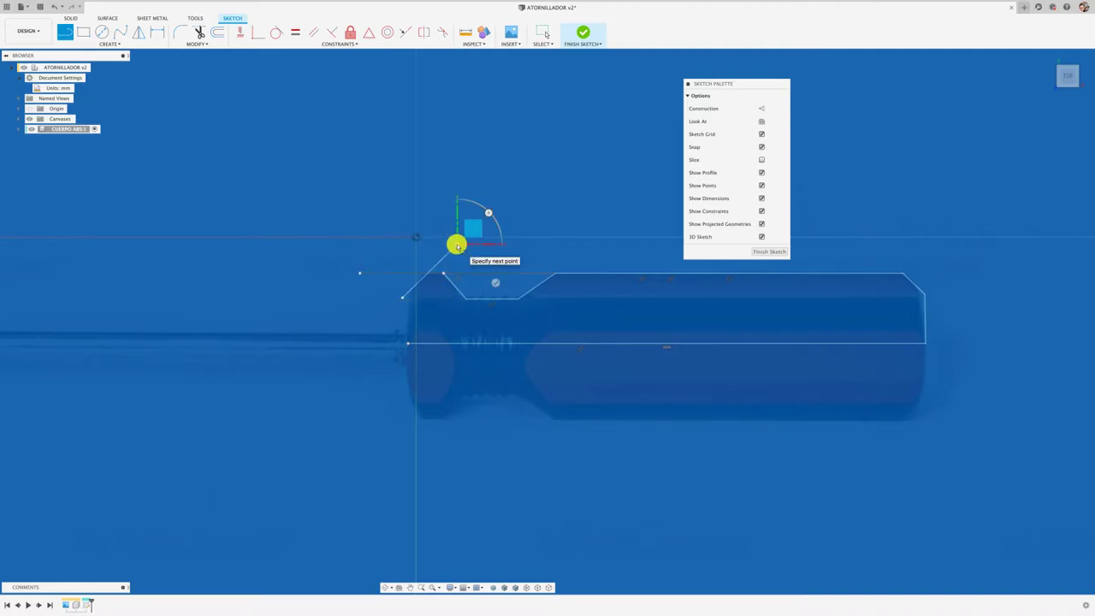
{"action": "key", "text": "Escape"}
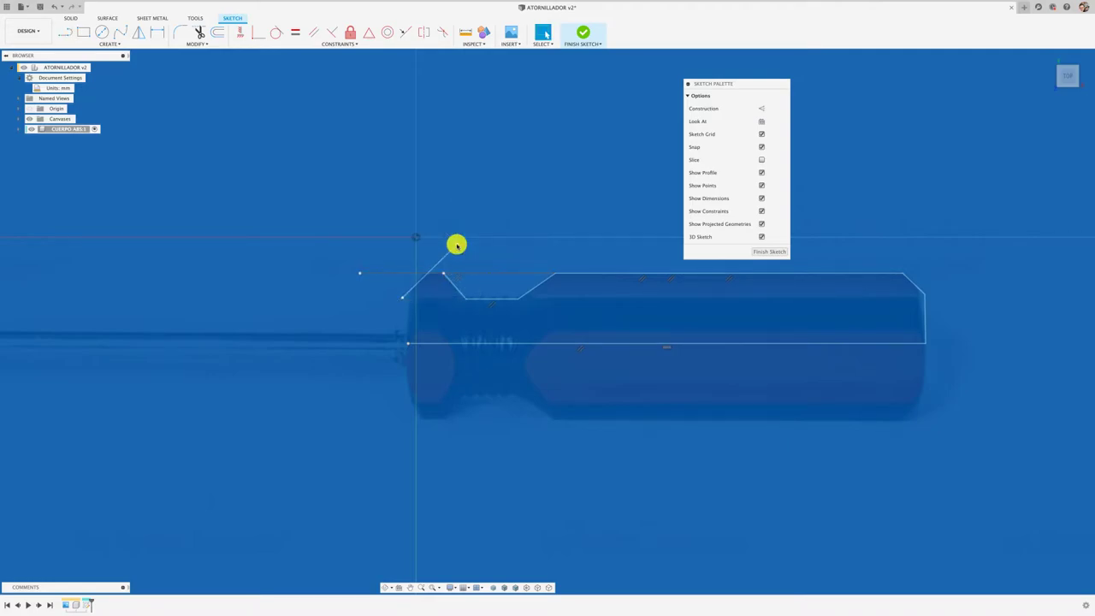
{"action": "key", "text": "l"}
{"action": "left_click", "coordinate": [407, 343]}
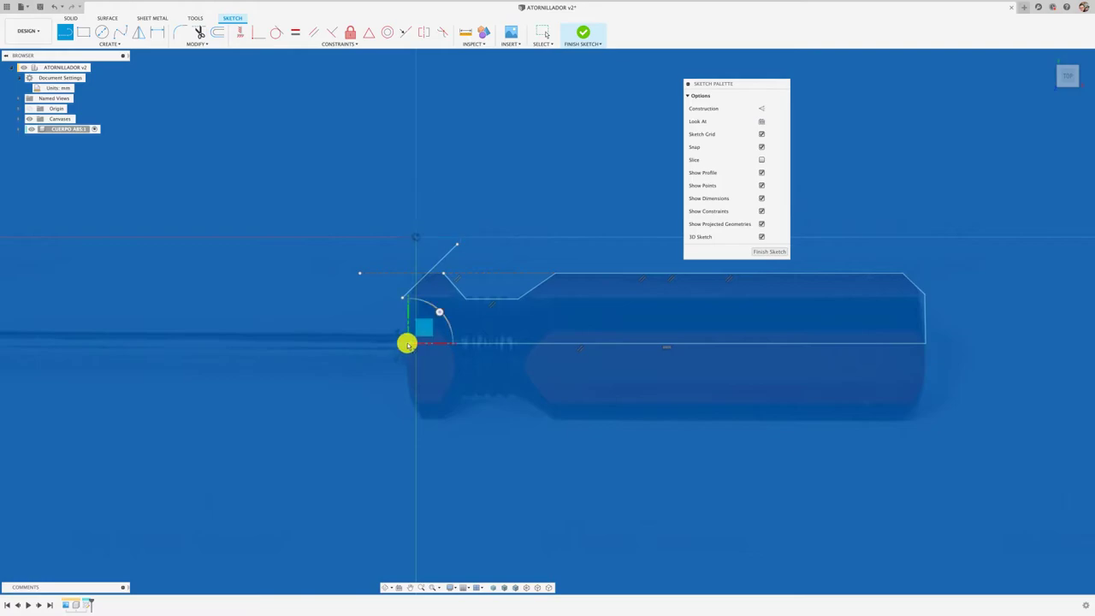
{"action": "left_click", "coordinate": [408, 196]}
{"action": "key", "text": "Escape"}
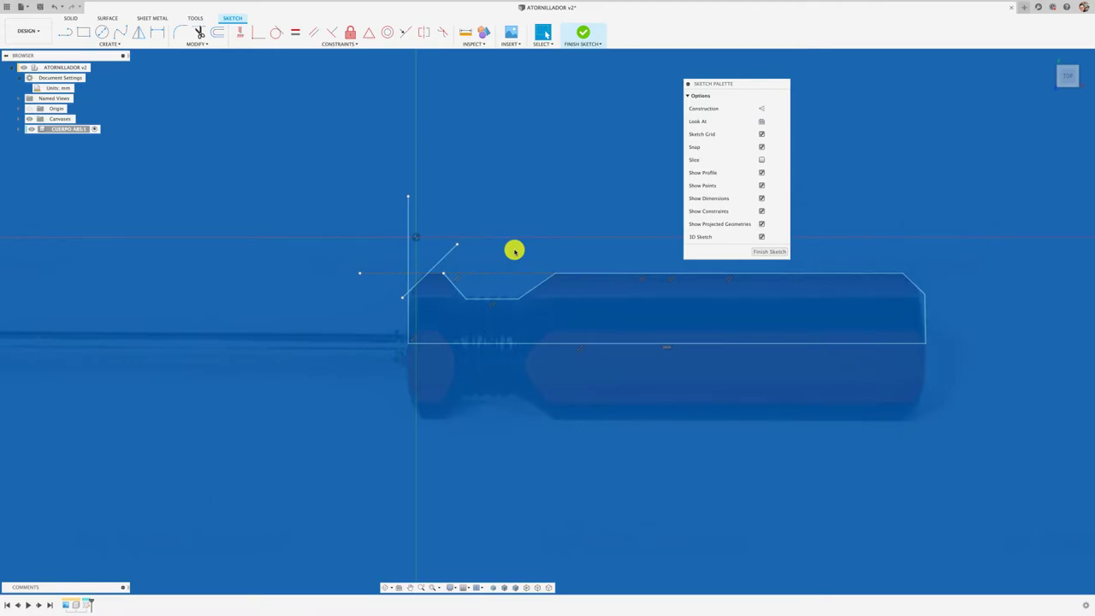
Step: Trim the excess diagonal, vertical and top-line pieces at the profile's left end
{"action": "key", "text": "t"}
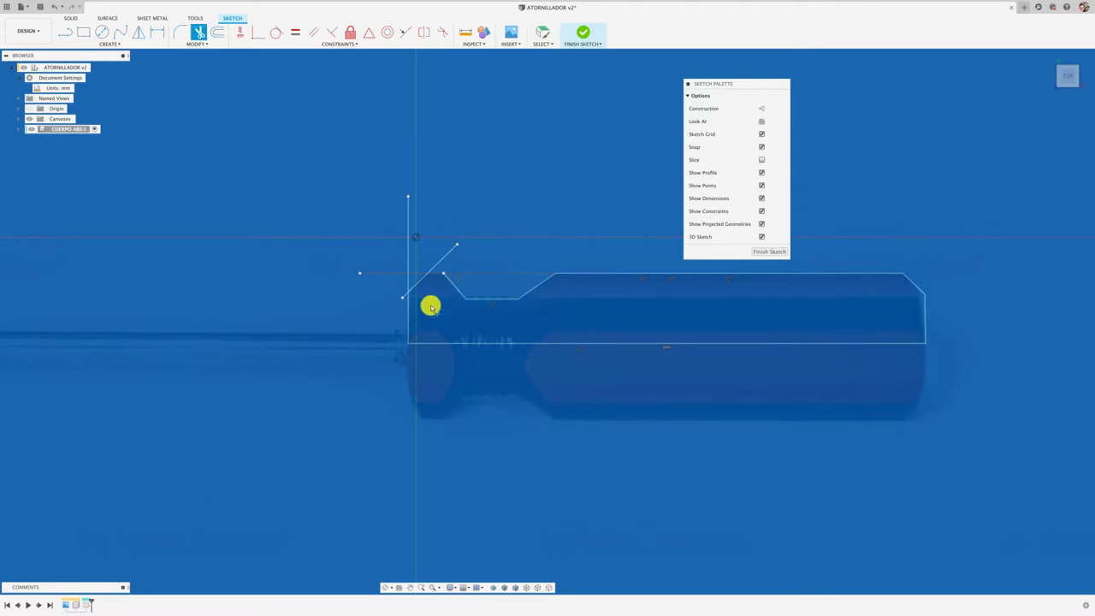
{"action": "left_click", "coordinate": [403, 297]}
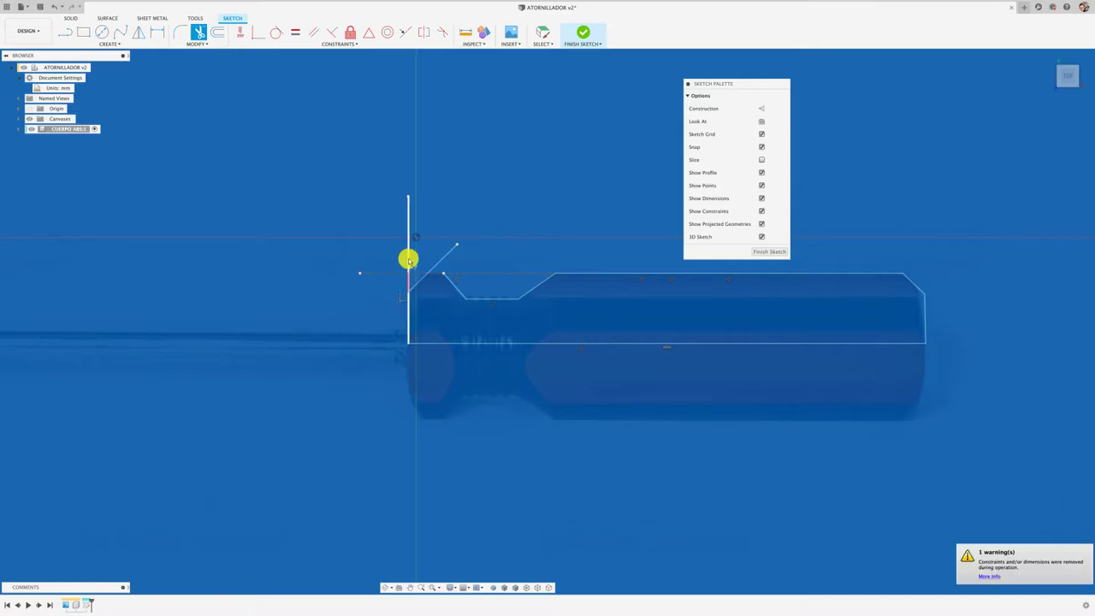
{"action": "left_click", "coordinate": [408, 249]}
{"action": "left_click", "coordinate": [439, 262]}
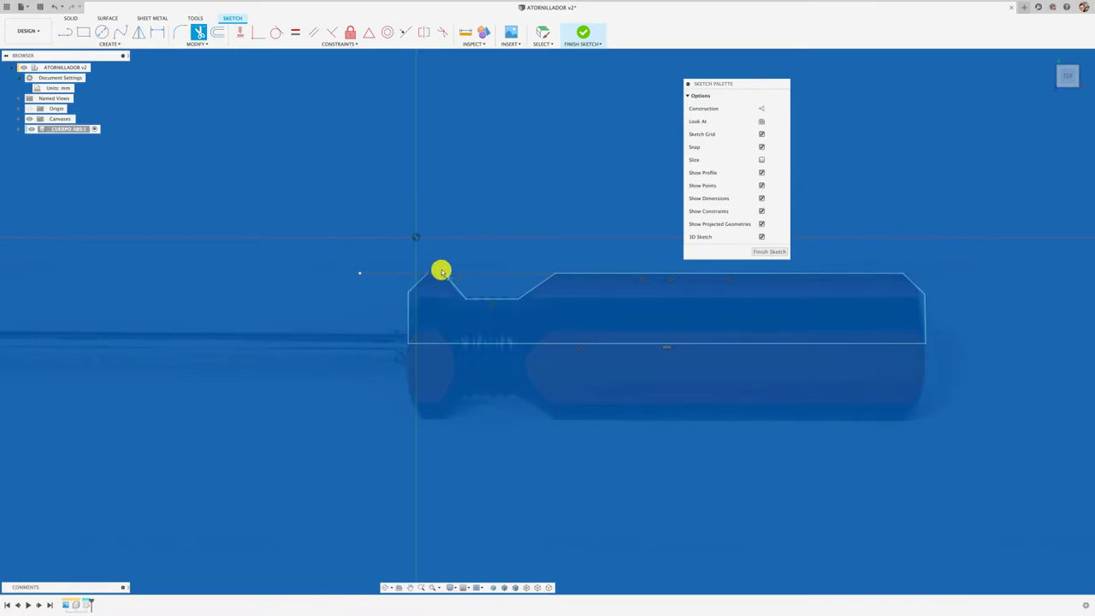
{"action": "left_click", "coordinate": [414, 273]}
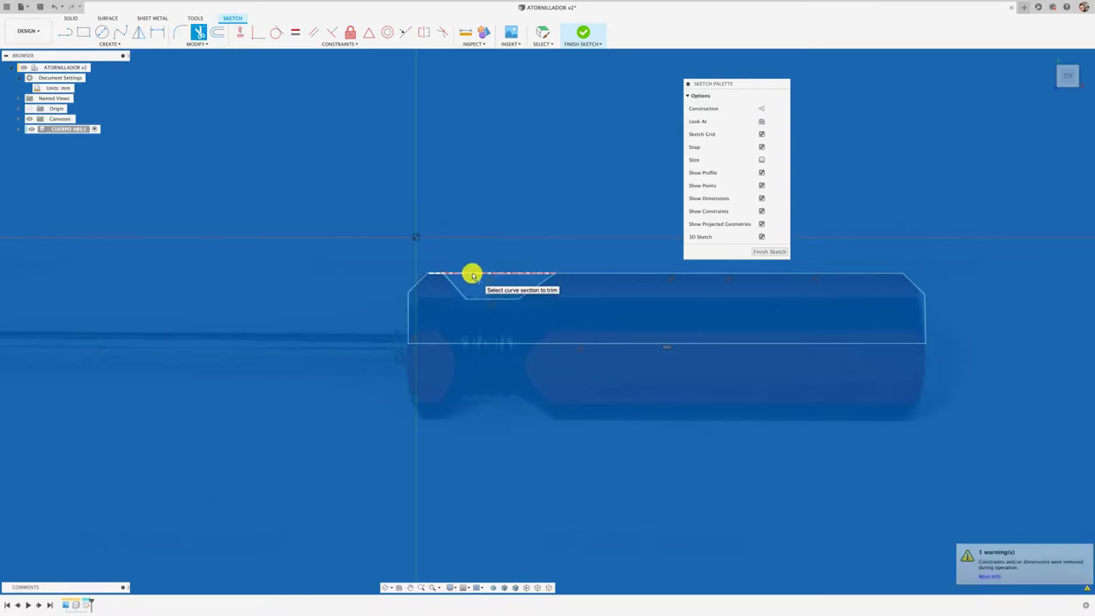
{"action": "scroll", "coordinate": [444, 263], "scroll_direction": "up", "scroll_amount": 1}
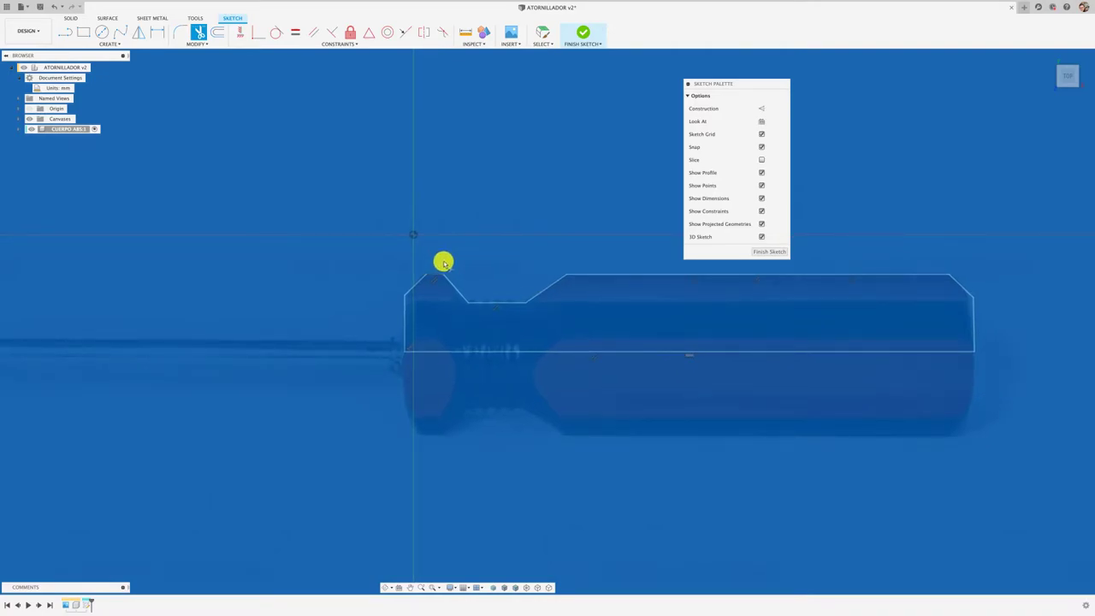
{"action": "key", "text": "Escape"}
Step: Toggle construction style on the short top-left line and bring the right end into view
{"action": "left_click", "coordinate": [435, 277]}
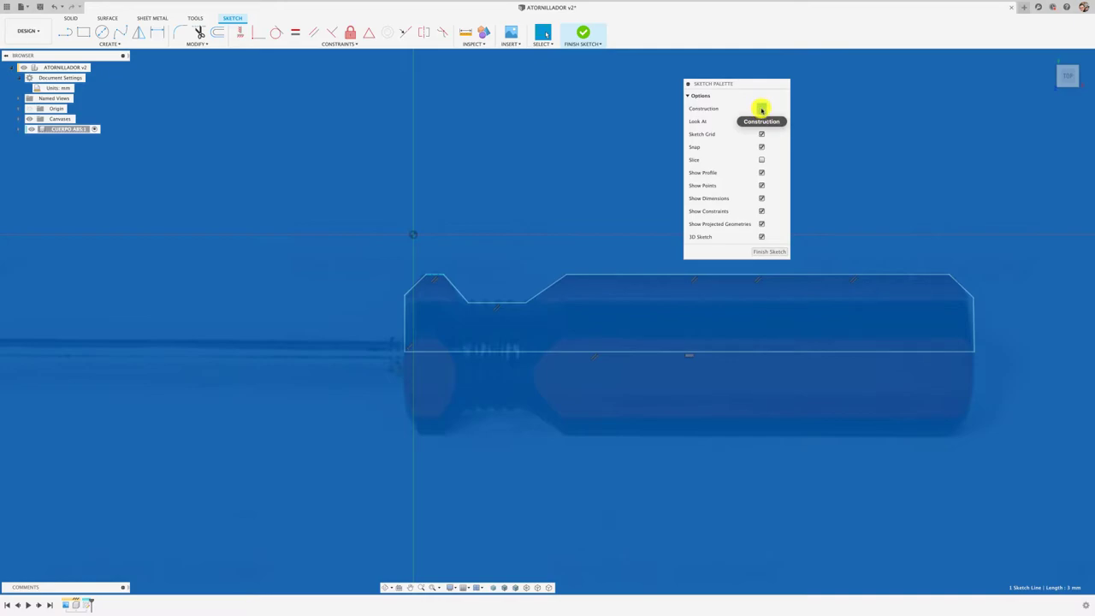
{"action": "left_click", "coordinate": [762, 108]}
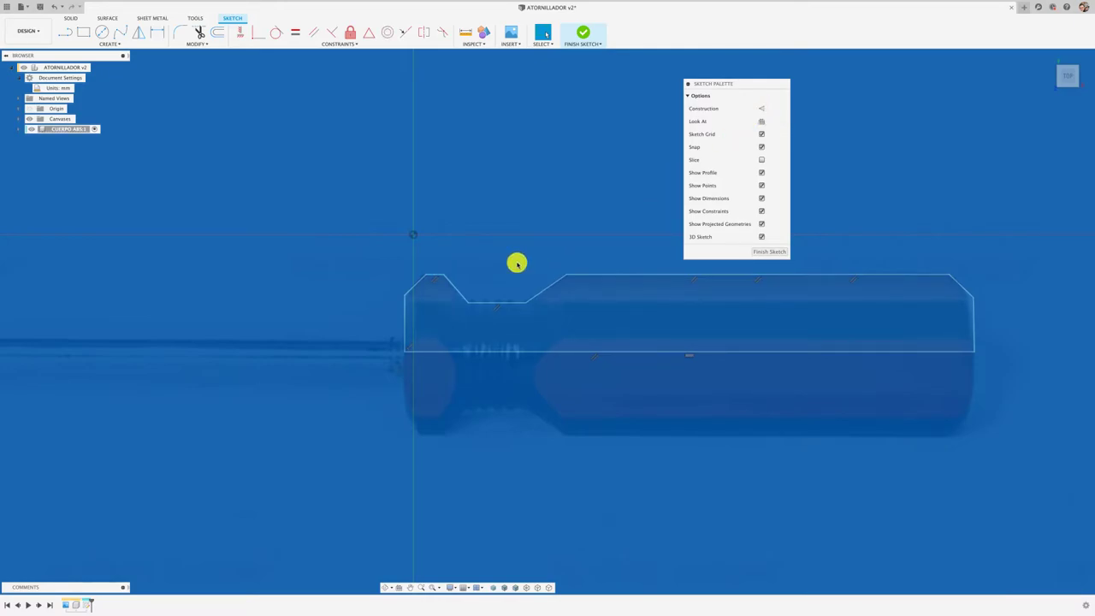
{"action": "middle_click_drag", "start_coordinate": [517, 263], "coordinate": [423, 283]}
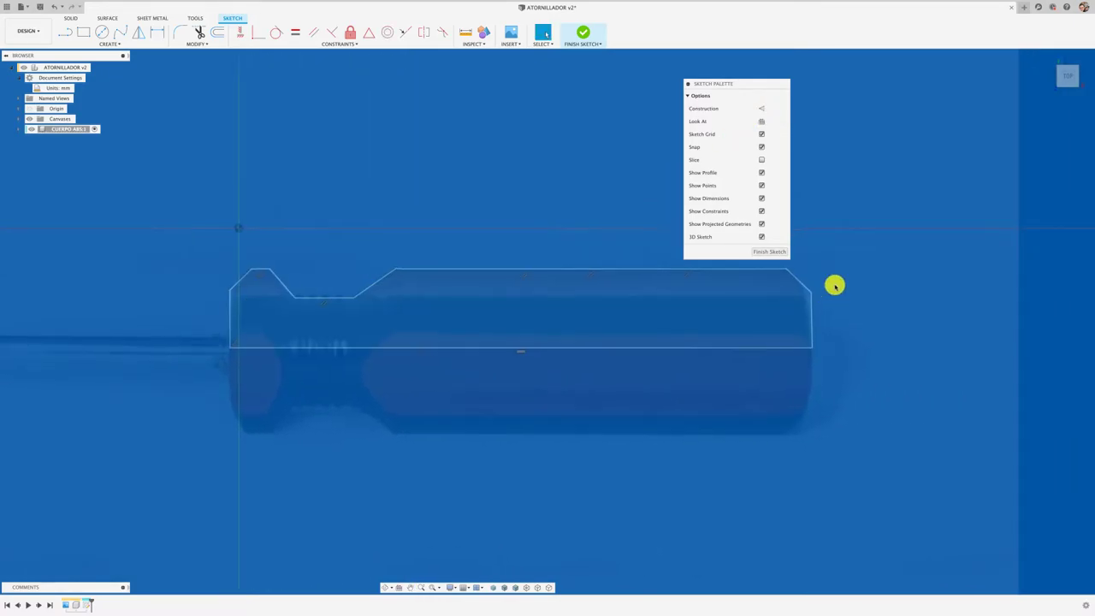
{"action": "scroll", "coordinate": [833, 285], "scroll_direction": "up", "scroll_amount": 5}
{"action": "middle_click_drag", "start_coordinate": [758, 316], "coordinate": [631, 315]}
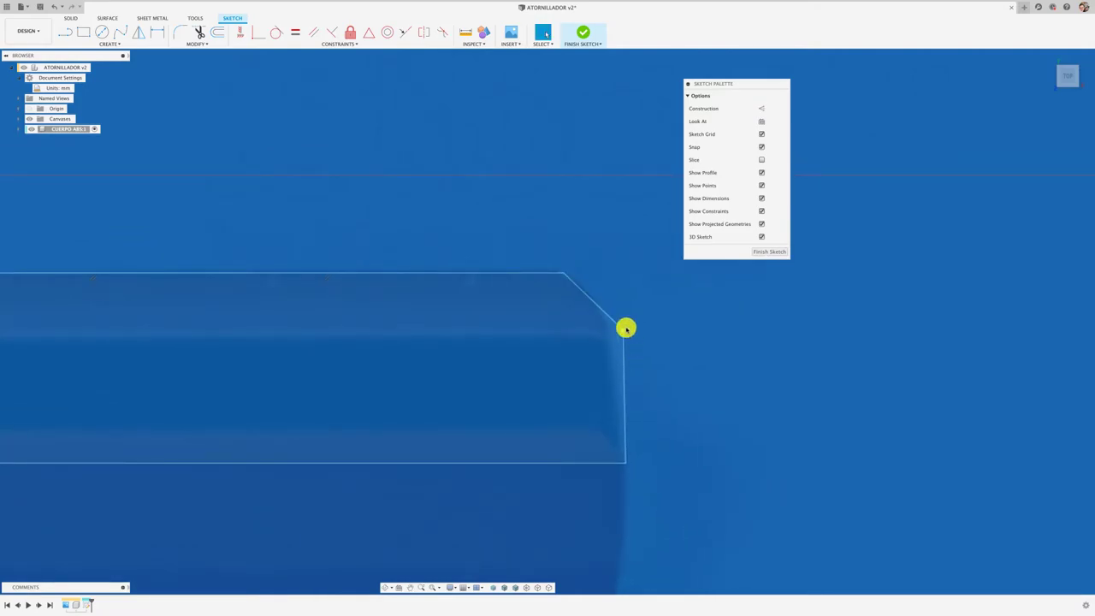
Step: Fillet the corner between the right end's vertical and angled edges
{"action": "left_click", "coordinate": [178, 33]}
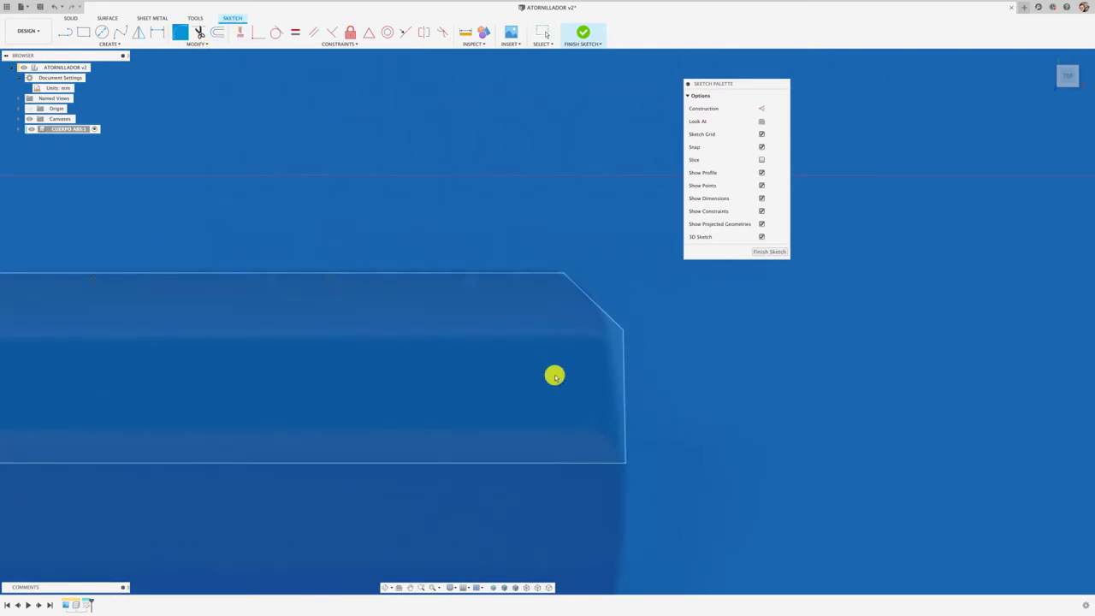
{"action": "left_click", "coordinate": [623, 353]}
{"action": "left_click", "coordinate": [611, 318]}
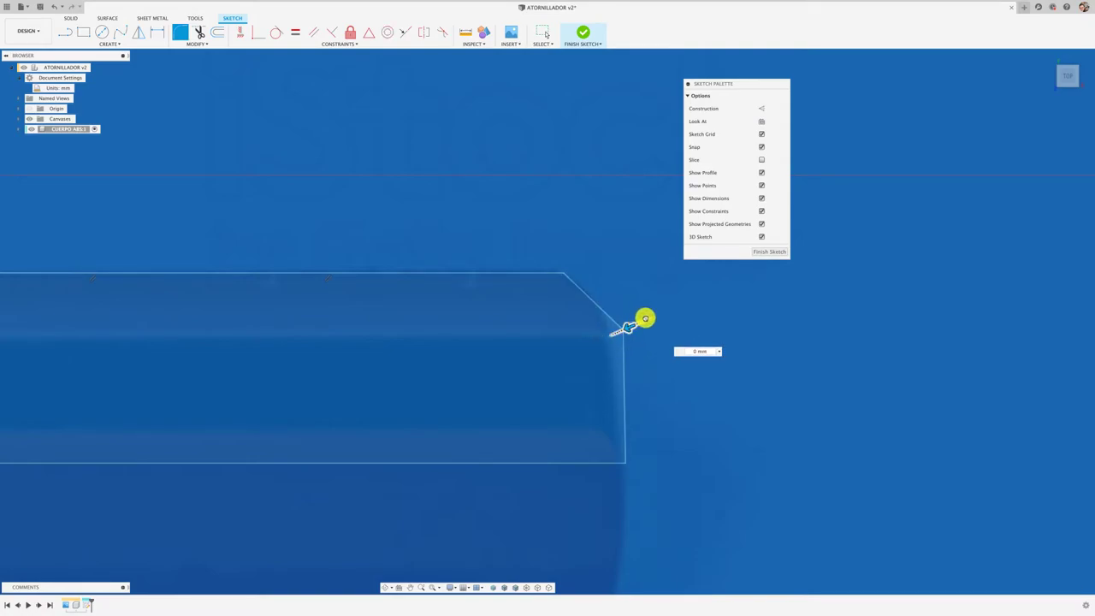
{"action": "left_click_drag", "start_coordinate": [623, 328], "coordinate": [638, 311]}
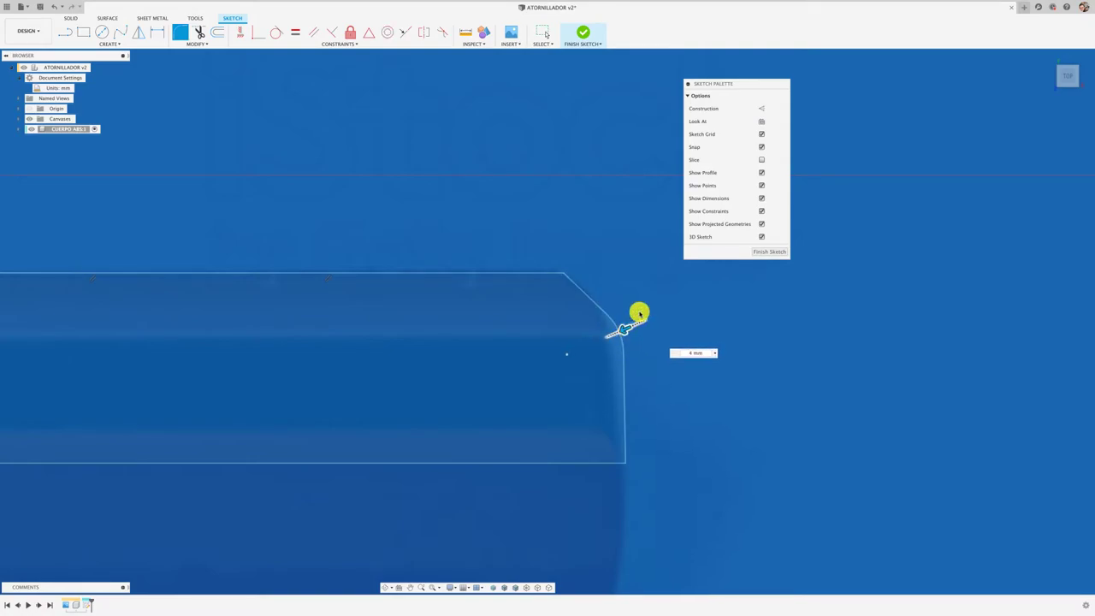
{"action": "left_click", "coordinate": [550, 276]}
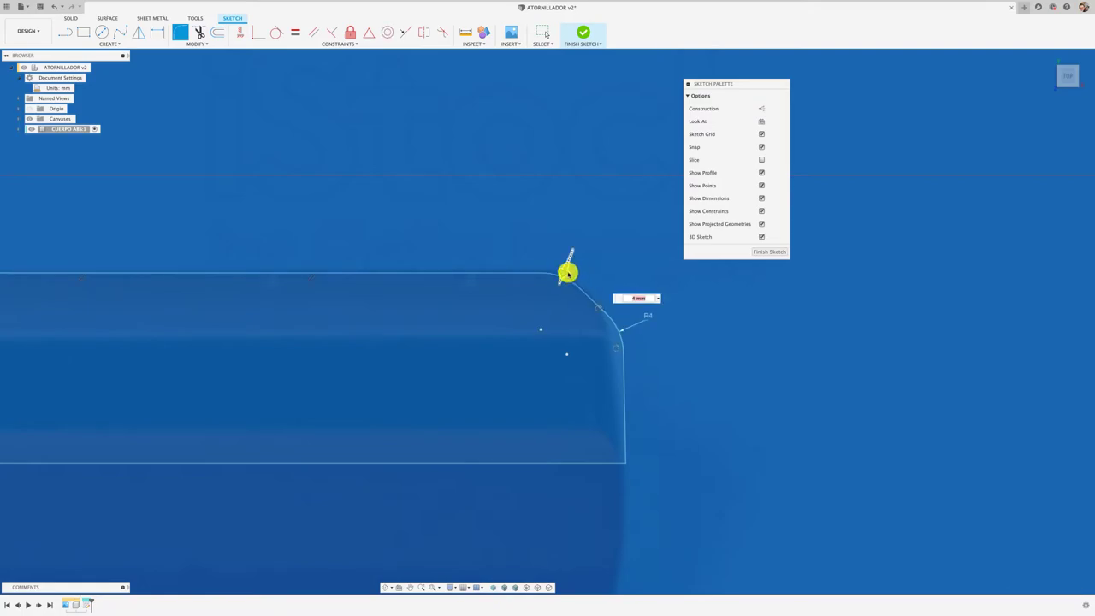
Step: Round the groove shoulder corners with a 3 mm fillet
{"action": "type", "text": "3"}
{"action": "scroll", "coordinate": [642, 275], "scroll_direction": "down", "scroll_amount": 1}
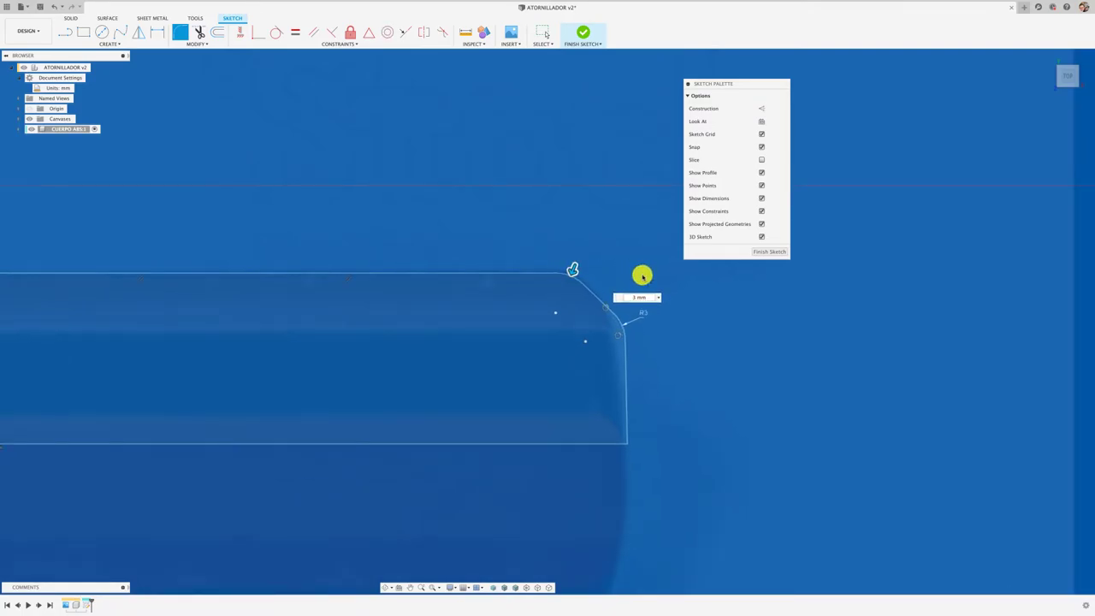
{"action": "scroll", "coordinate": [488, 256], "scroll_direction": "left", "scroll_amount": 5}
{"action": "scroll", "coordinate": [318, 281], "scroll_direction": "up", "scroll_amount": 2}
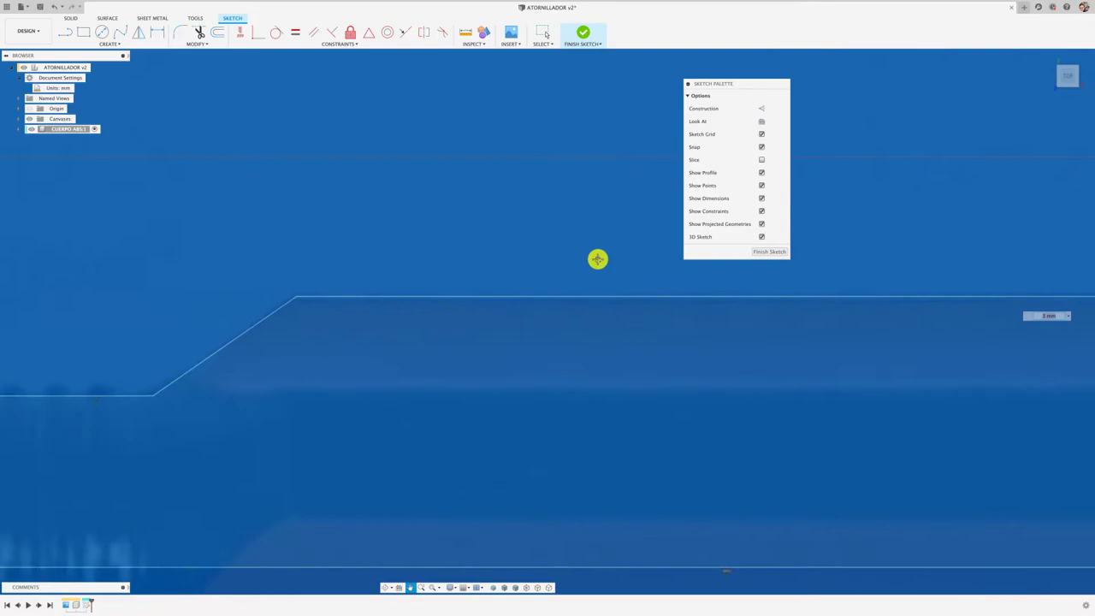
{"action": "left_click", "coordinate": [443, 299]}
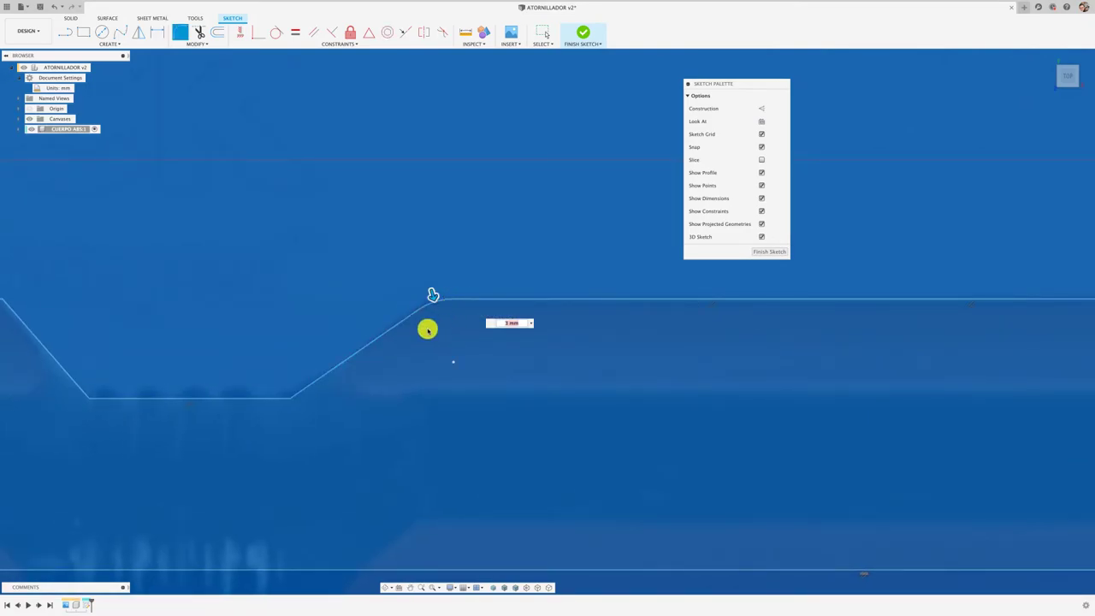
{"action": "scroll", "coordinate": [427, 329], "scroll_direction": "left", "scroll_amount": 3}
{"action": "scroll", "coordinate": [532, 325], "scroll_direction": "left", "scroll_amount": 3}
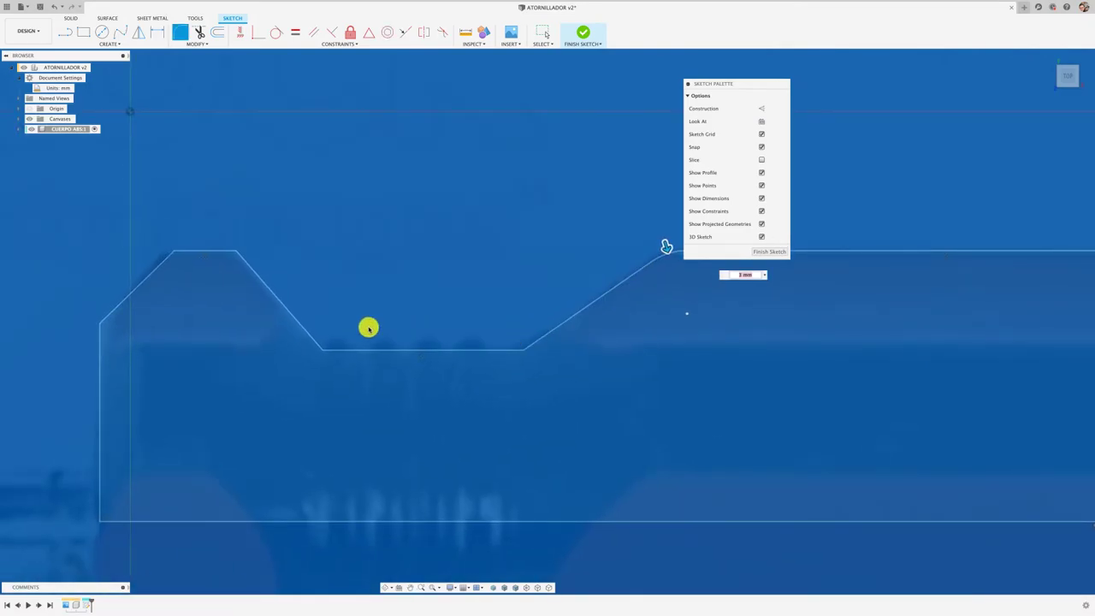
Step: Round the top corners near the left notch with 1 mm fillets
{"action": "left_click", "coordinate": [237, 253]}
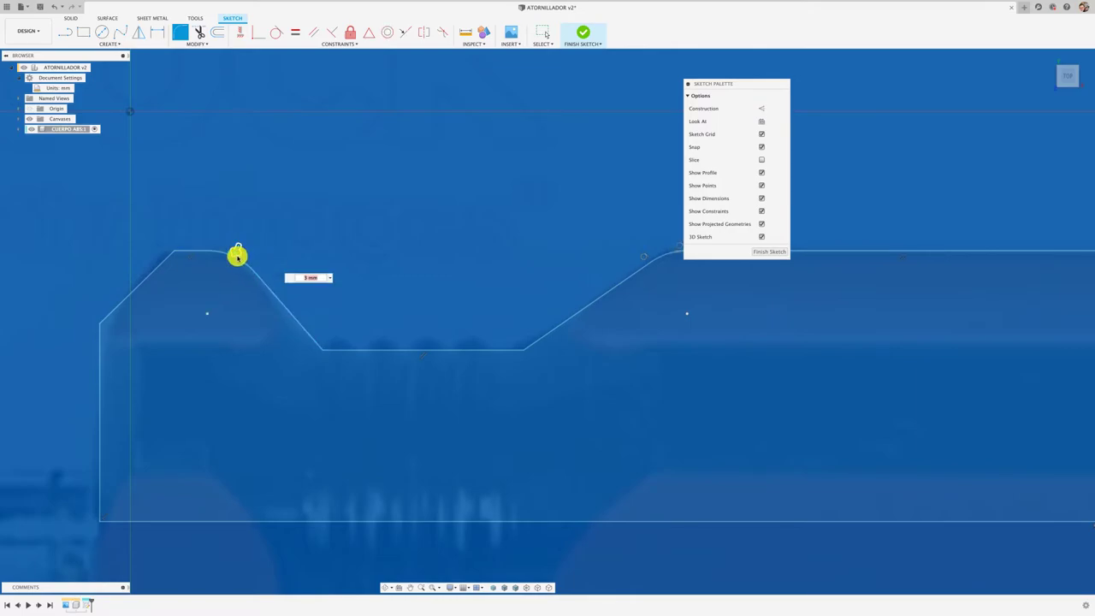
{"action": "type", "text": "1"}
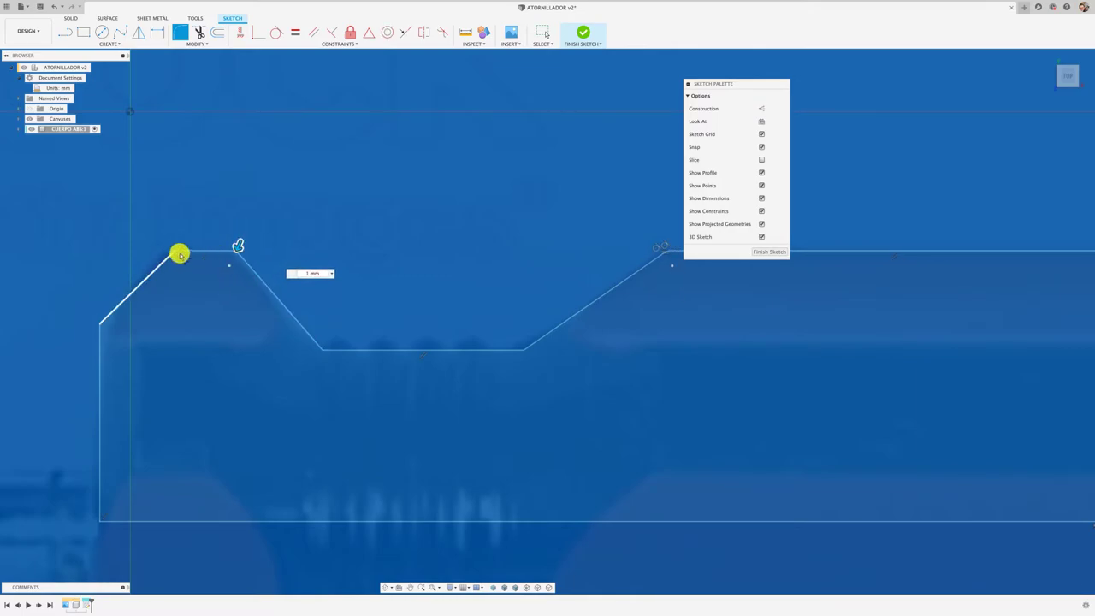
{"action": "key", "text": "Return"}
{"action": "left_click", "coordinate": [179, 253]}
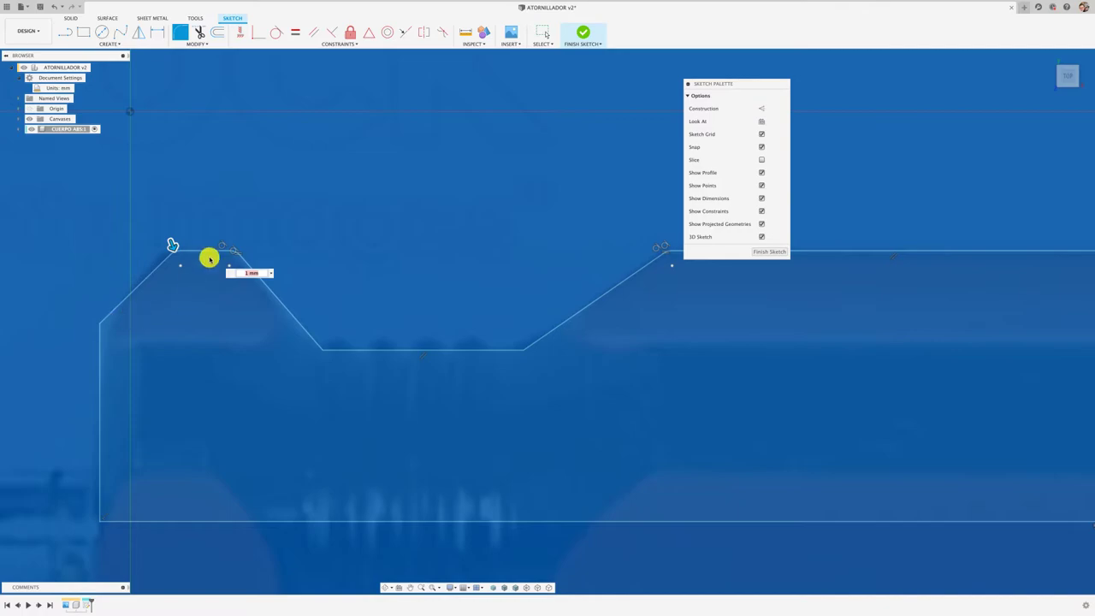
{"action": "scroll", "coordinate": [171, 245], "scroll_direction": "down", "scroll_amount": 5}
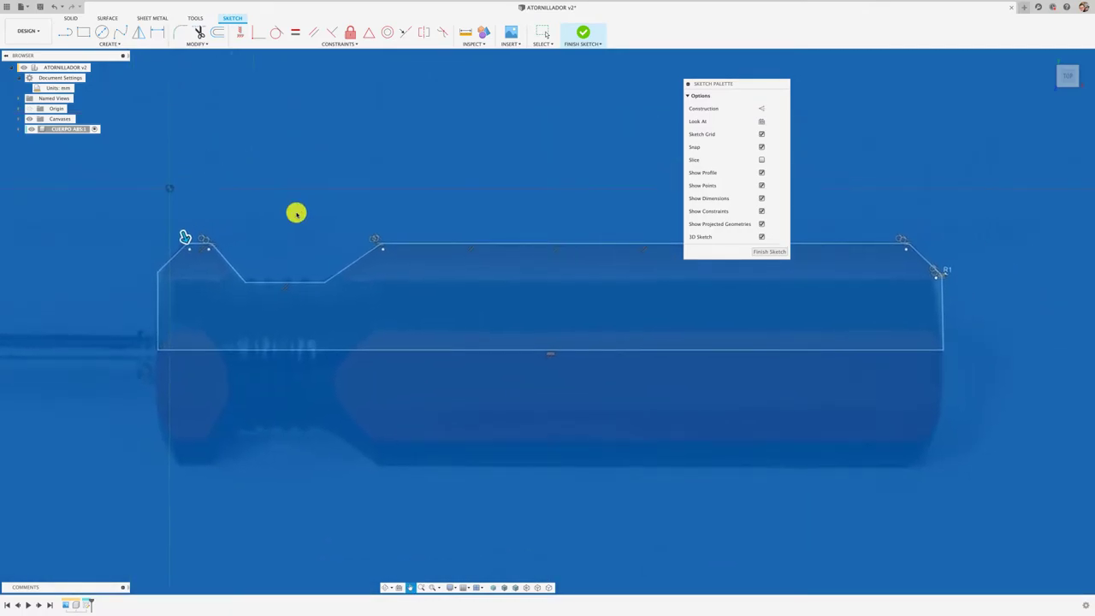
{"action": "scroll", "coordinate": [476, 225], "scroll_direction": "down", "scroll_amount": 2}
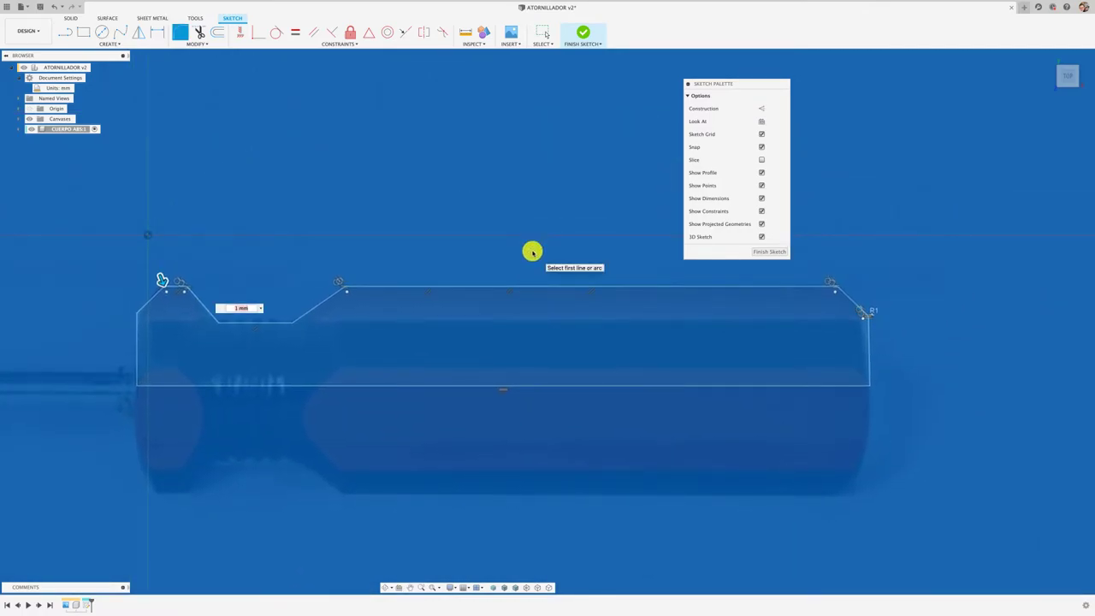
Step: Finish the sketch, hide the canvas image, and revolve the profile 360° about its bottom line
{"action": "left_click", "coordinate": [768, 252]}
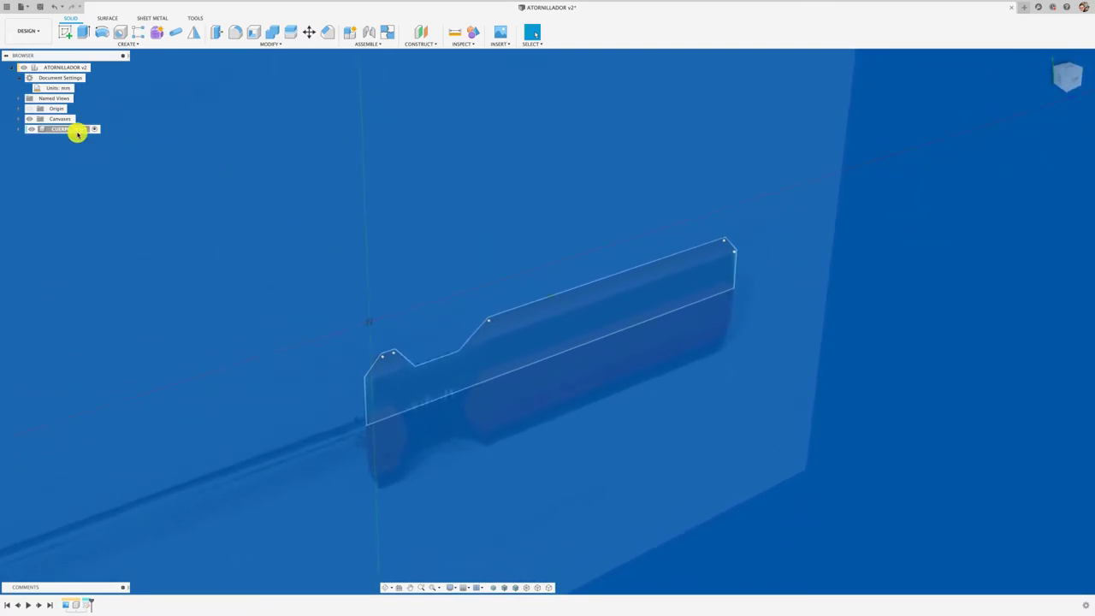
{"action": "left_click", "coordinate": [30, 121]}
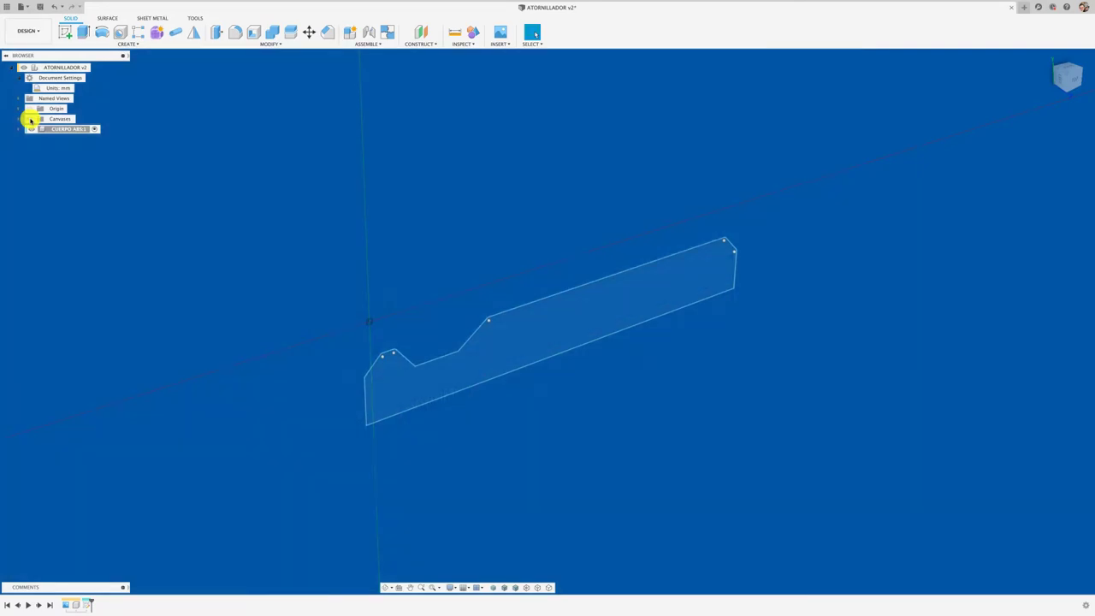
{"action": "left_click", "coordinate": [101, 34]}
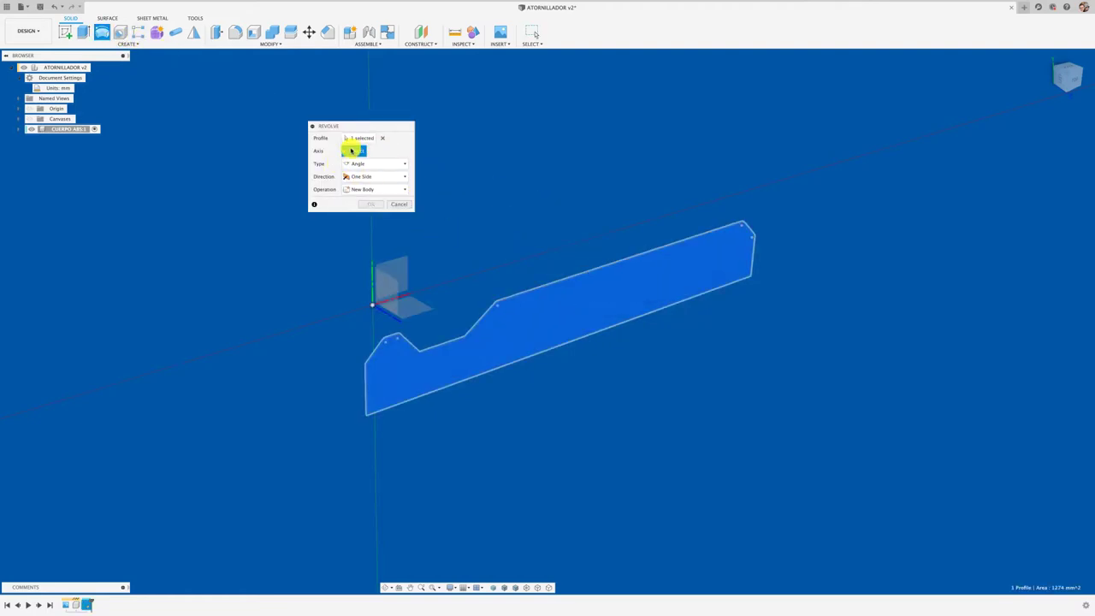
{"action": "left_click", "coordinate": [546, 370]}
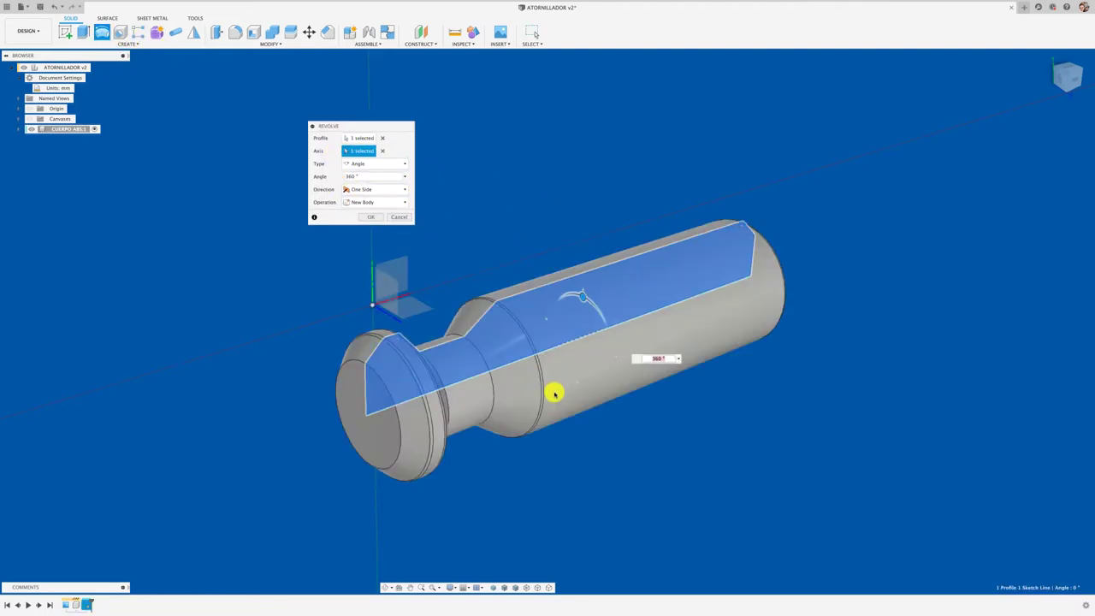
{"action": "left_click", "coordinate": [367, 219]}
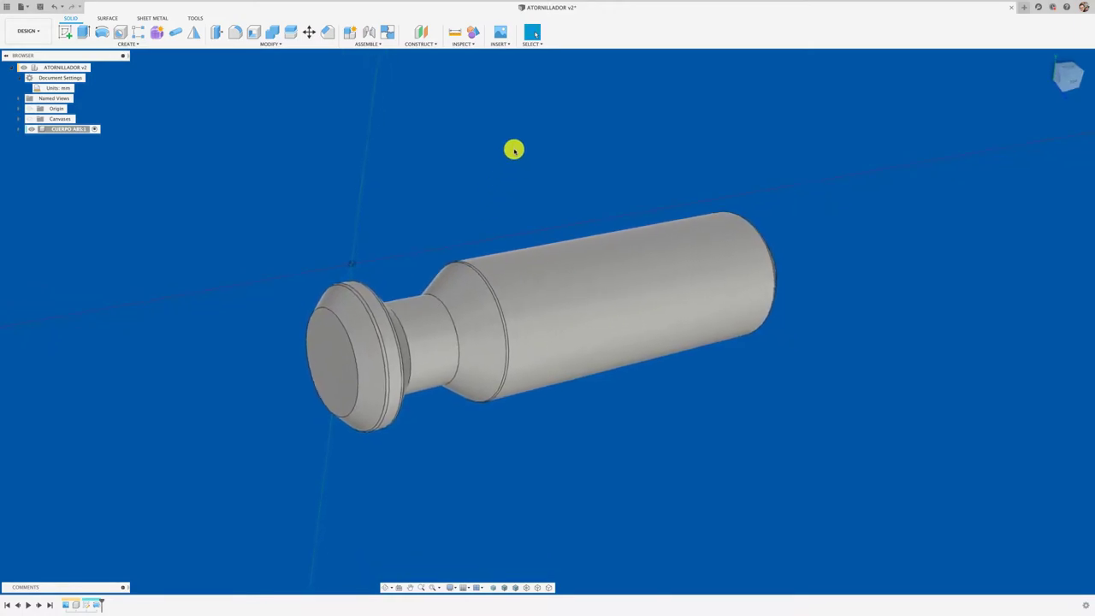
Step: Turn on component color cycling so the handle body appears teal
{"action": "left_click", "coordinate": [468, 34]}
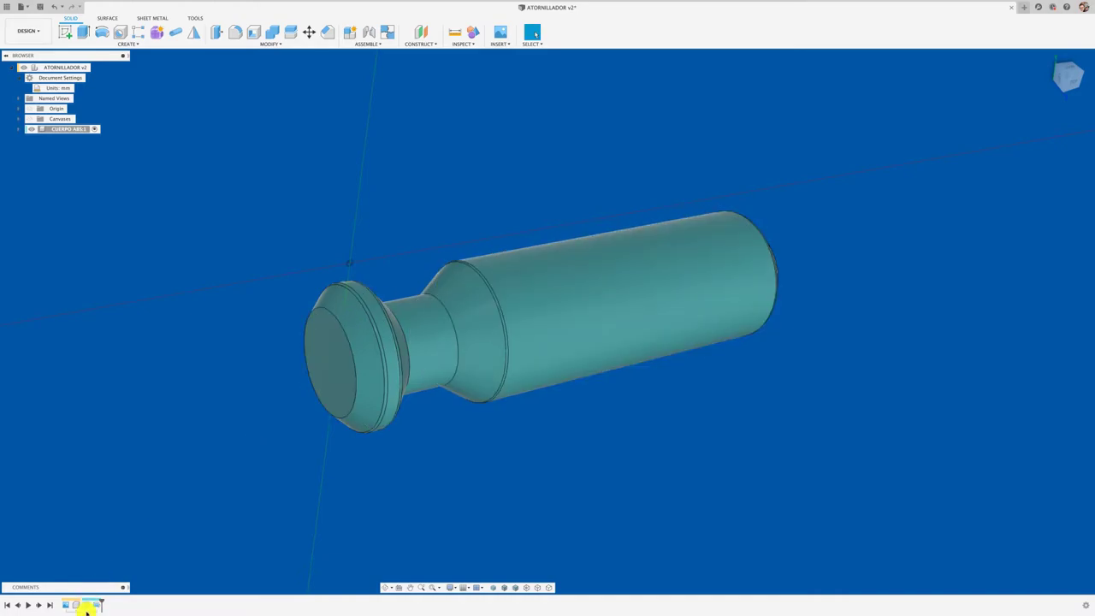
{"action": "right_click", "coordinate": [86, 606]}
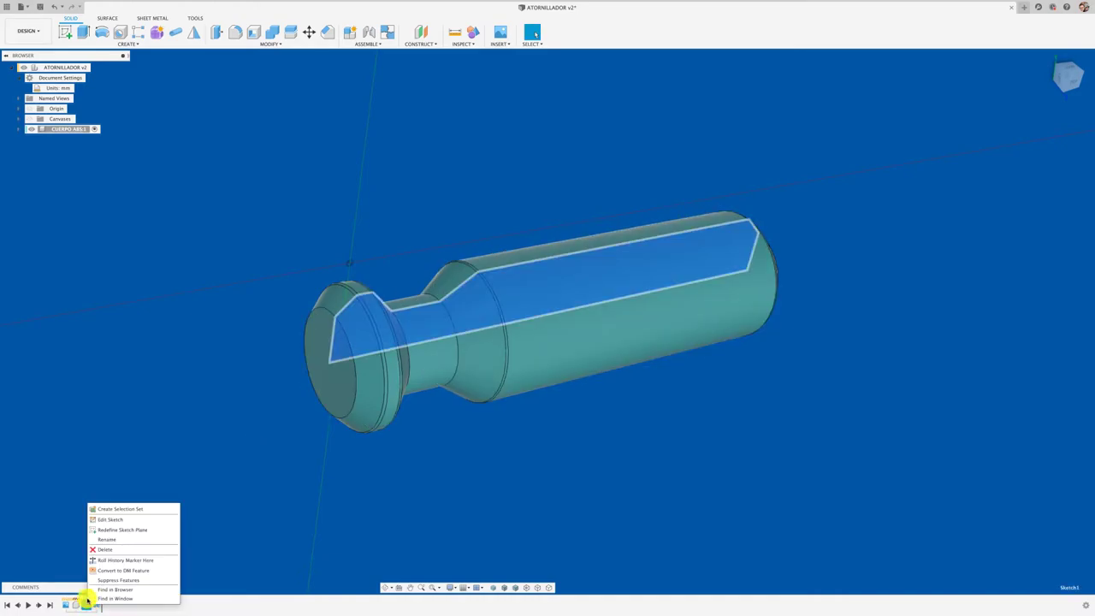
{"action": "left_click", "coordinate": [131, 519]}
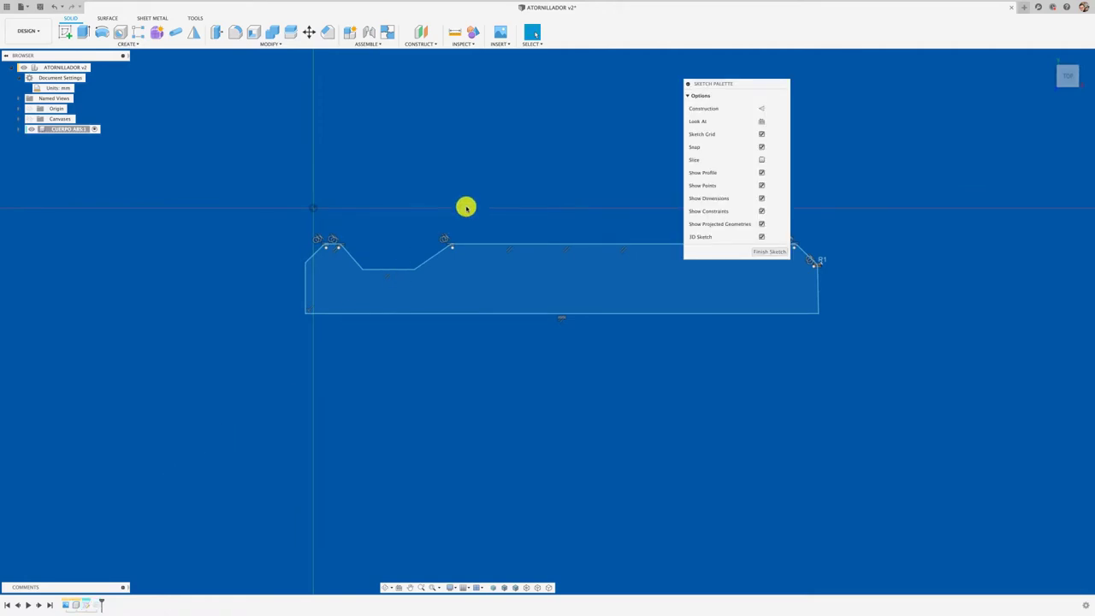
{"action": "scroll", "coordinate": [465, 208], "scroll_direction": "up", "scroll_amount": 5}
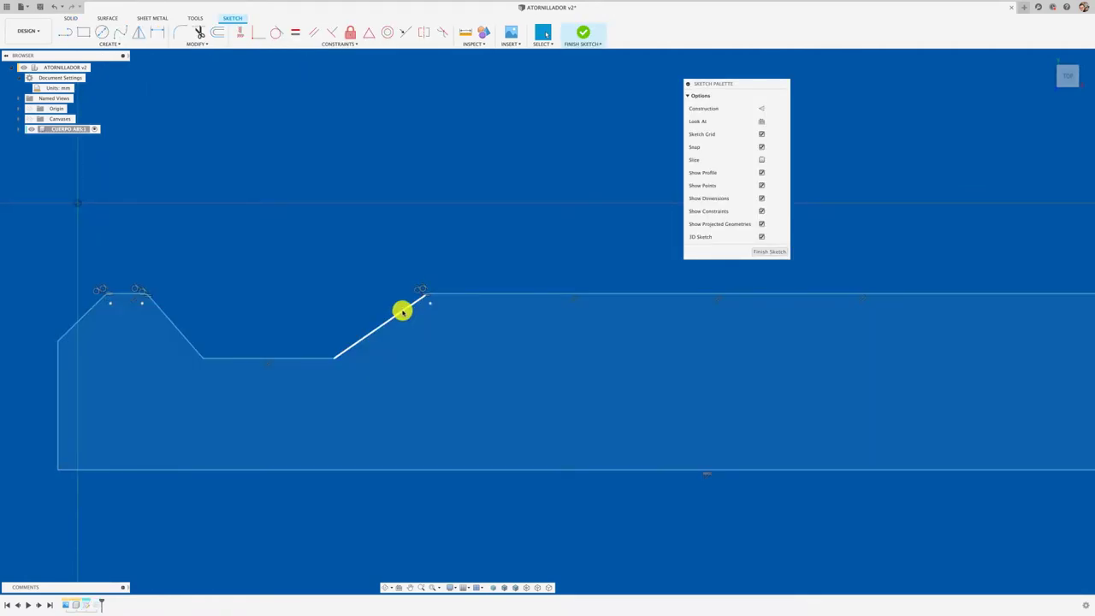
{"action": "left_click", "coordinate": [404, 310]}
{"action": "left_click_drag", "start_coordinate": [425, 297], "coordinate": [335, 295]}
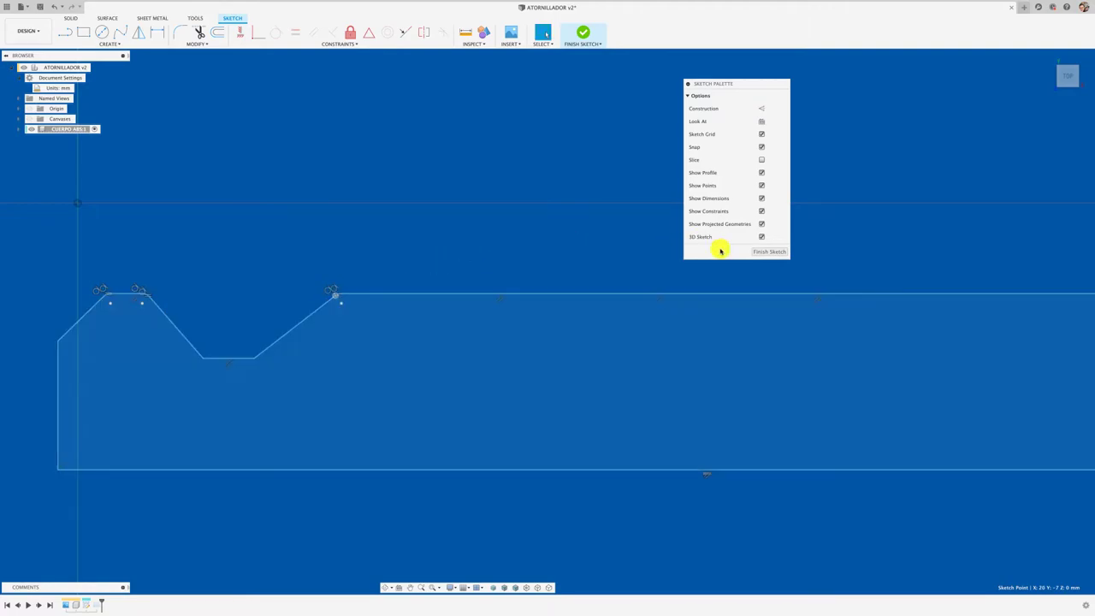
{"action": "left_click", "coordinate": [766, 253]}
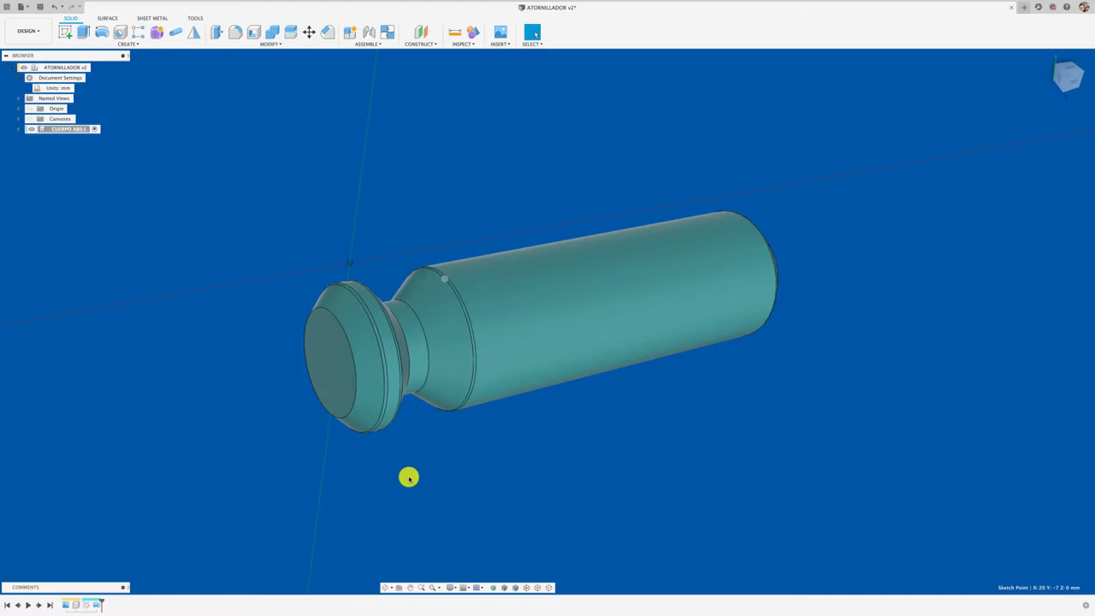
{"action": "key", "text": "ctrl+z"}
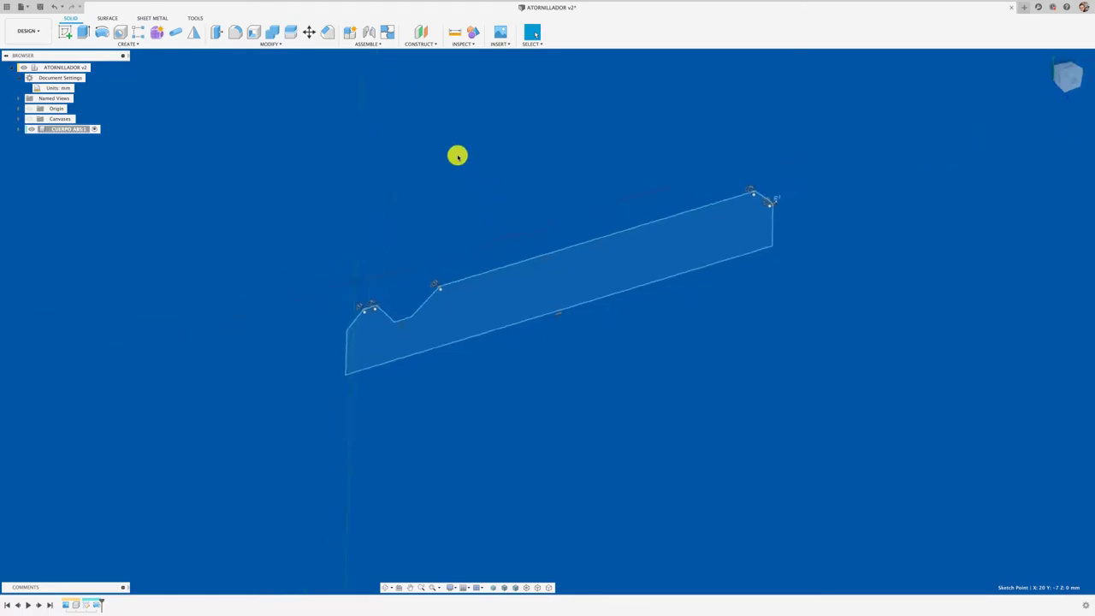
{"action": "key", "text": "ctrl+z"}
{"action": "key", "text": "ctrl+z"}
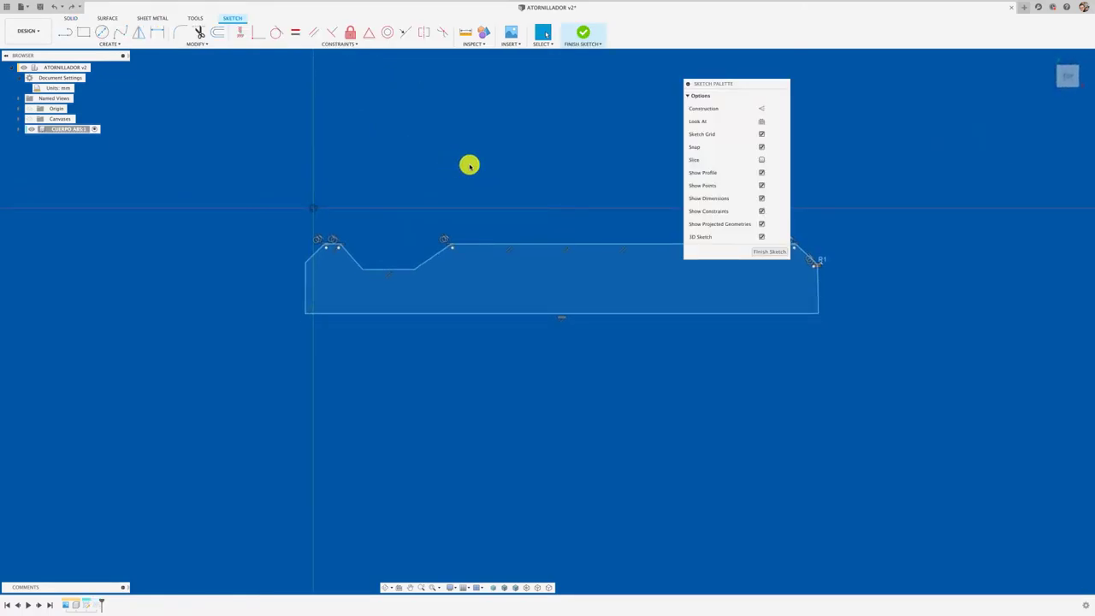
{"action": "left_click", "coordinate": [772, 252]}
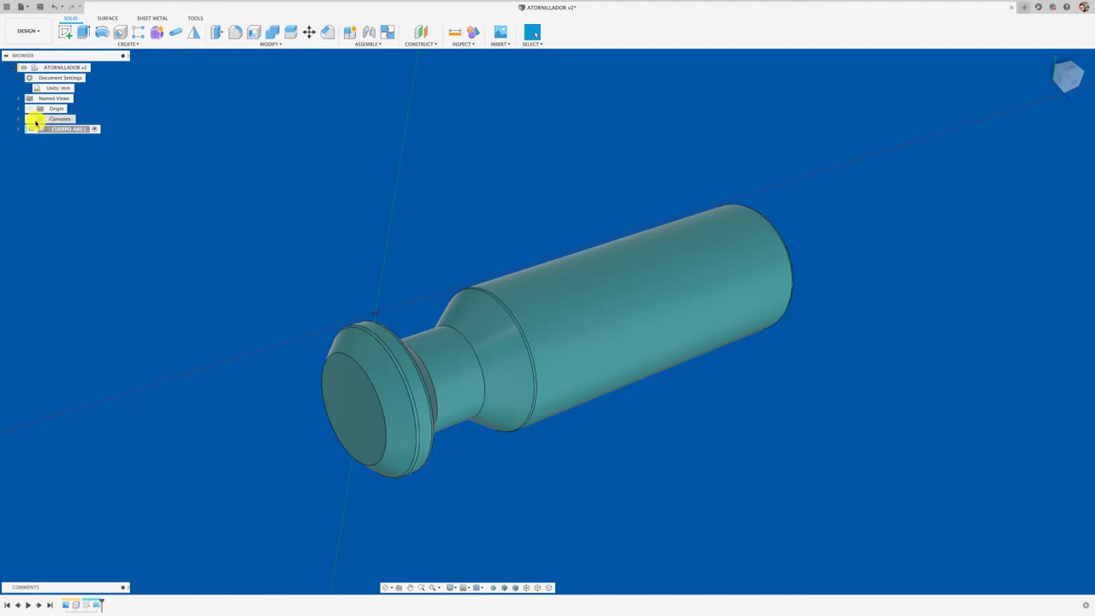
Step: Show the canvas image, switch to Front view, and activate CUERPO ABS:1 in the browser
{"action": "left_click", "coordinate": [29, 119]}
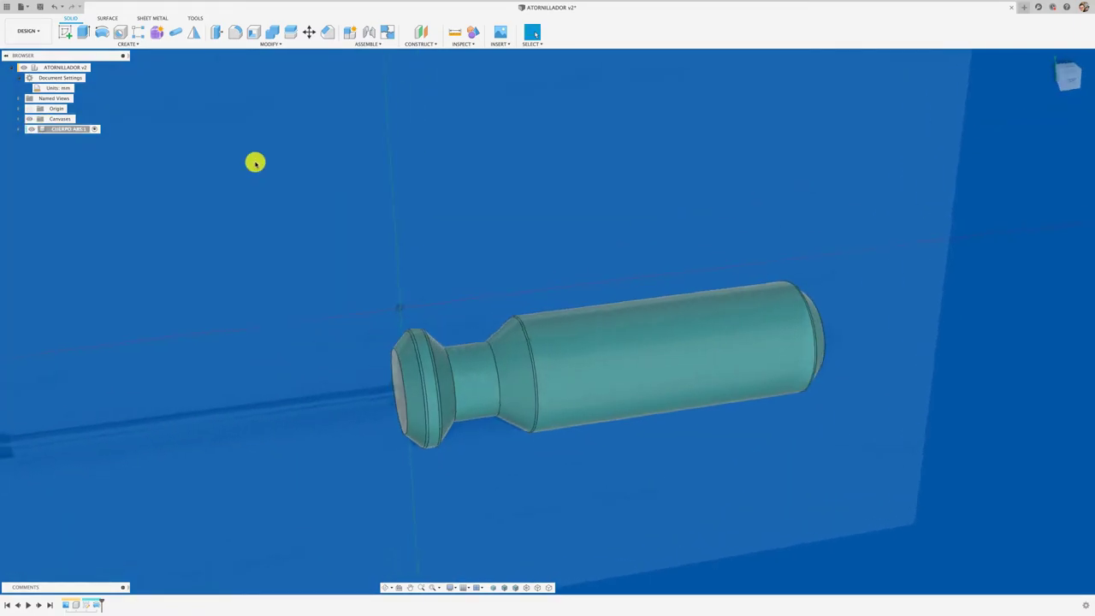
{"action": "left_click", "coordinate": [1068, 76]}
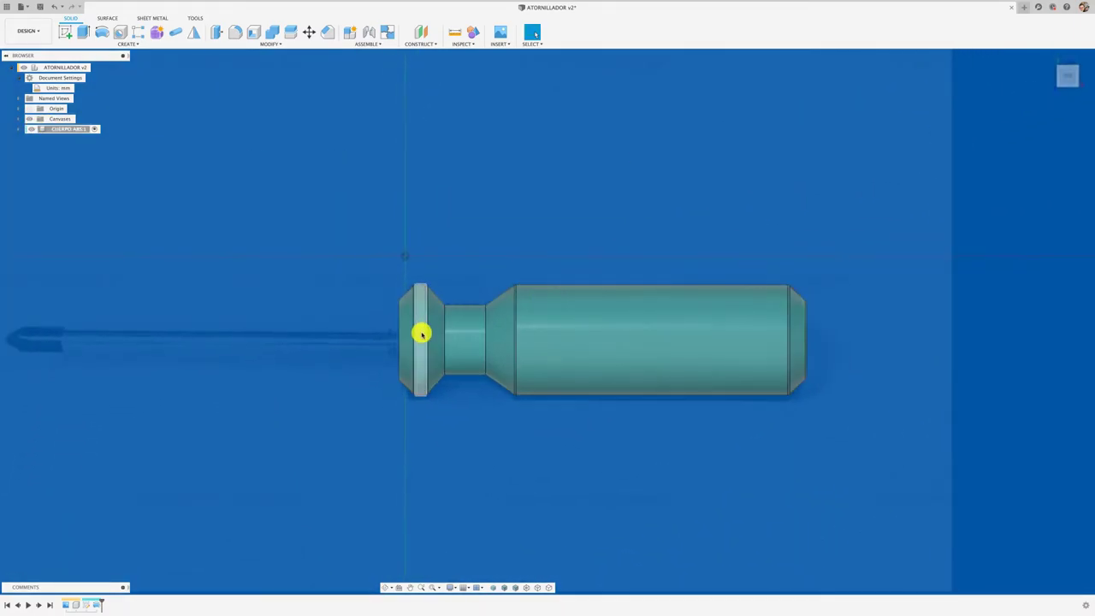
{"action": "scroll", "coordinate": [467, 308], "scroll_direction": "up", "scroll_amount": 5}
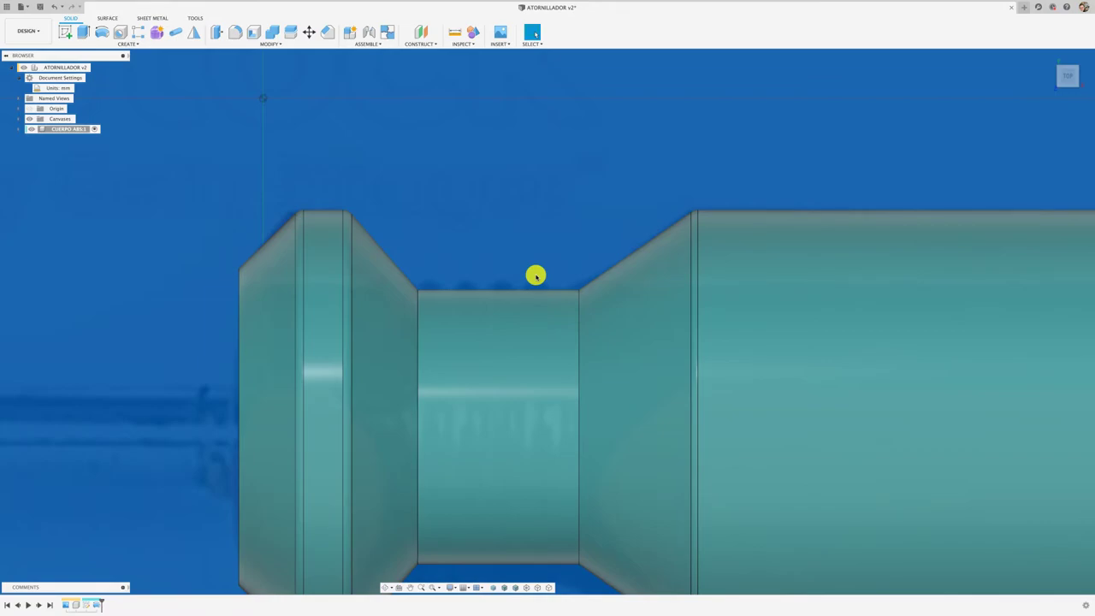
{"action": "scroll", "coordinate": [536, 276], "scroll_direction": "down", "scroll_amount": 3}
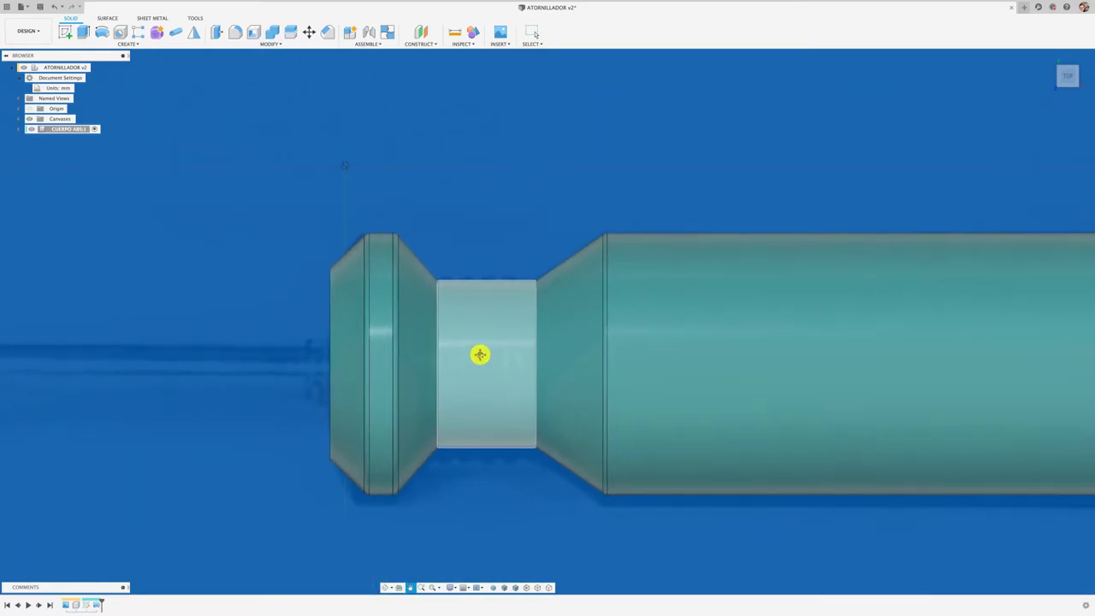
{"action": "scroll", "coordinate": [251, 411], "scroll_direction": "down", "scroll_amount": 3}
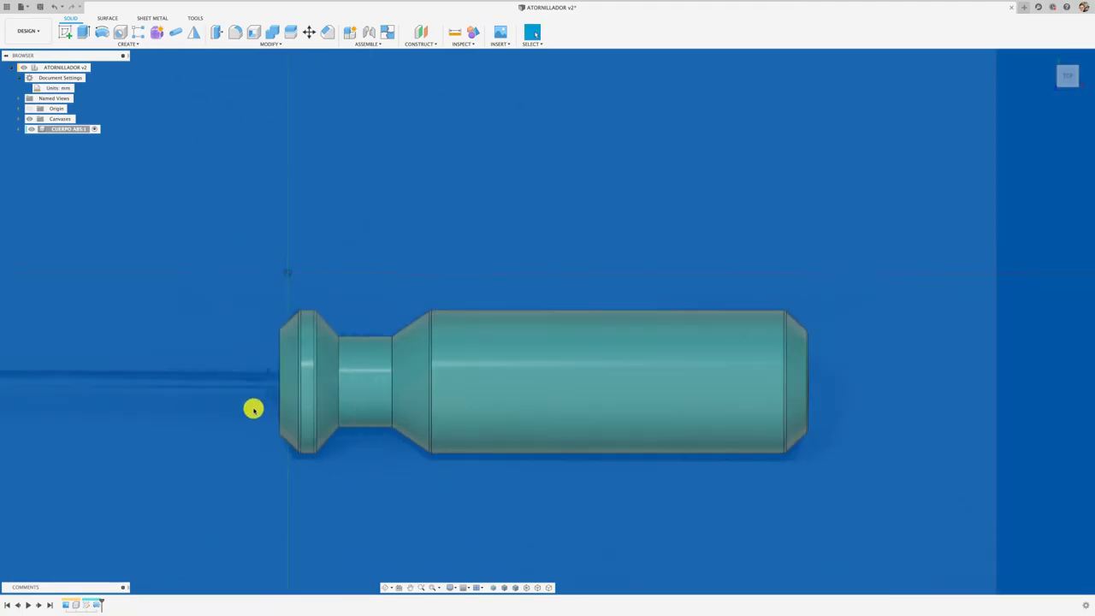
{"action": "scroll", "coordinate": [251, 409], "scroll_direction": "down", "scroll_amount": 2}
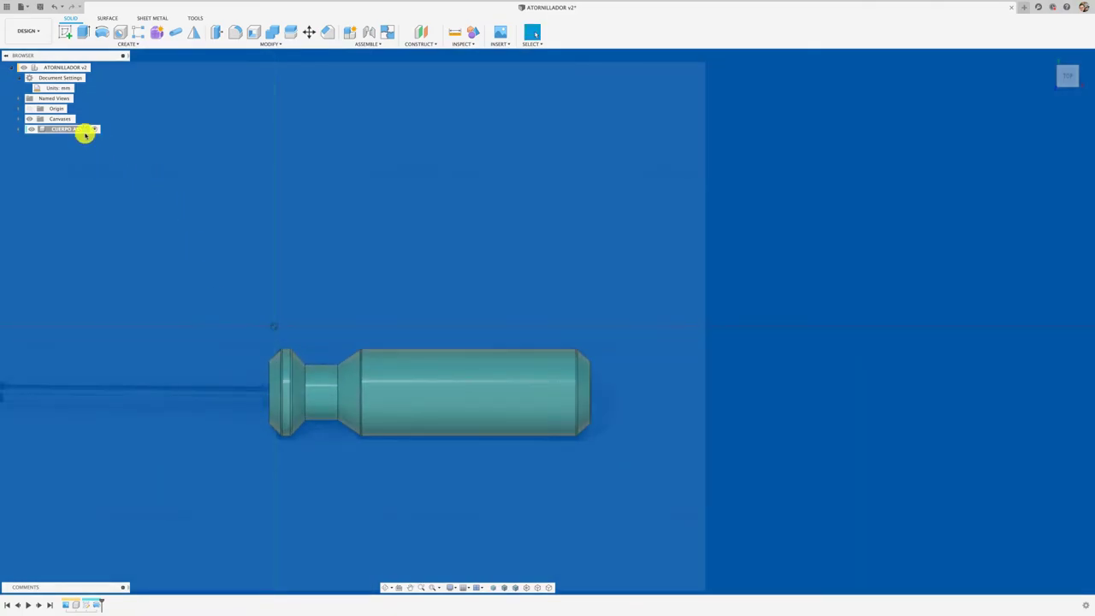
{"action": "left_click", "coordinate": [84, 131]}
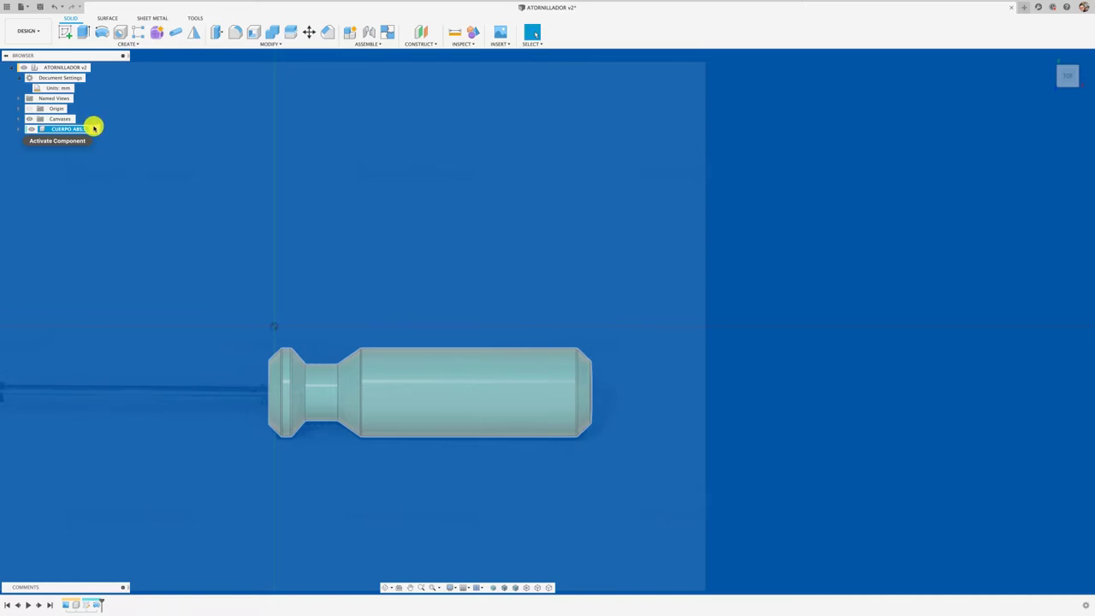
{"action": "left_click", "coordinate": [96, 130]}
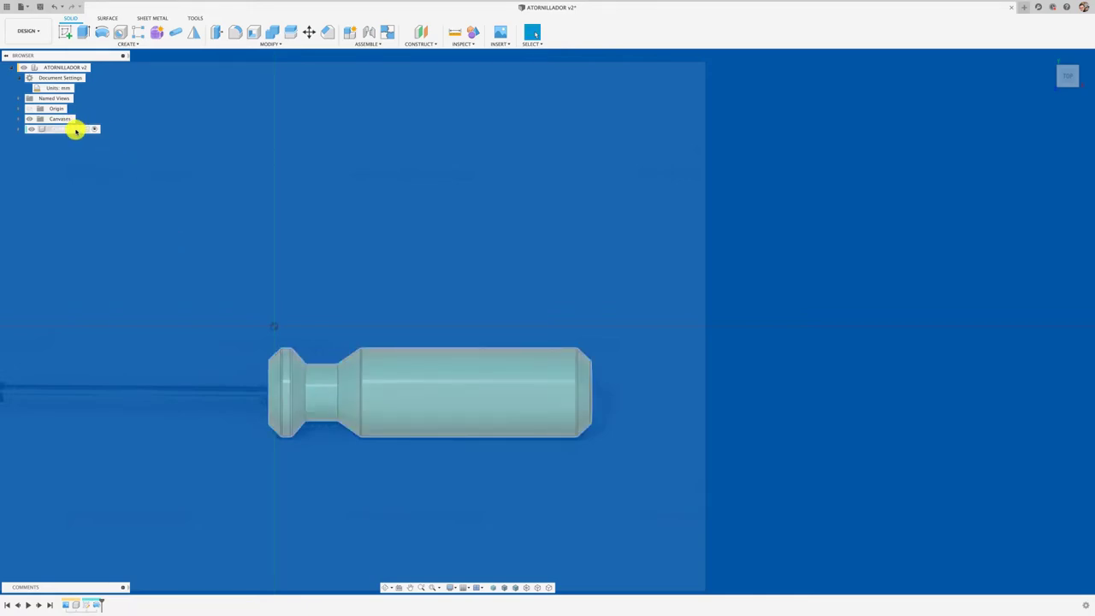
{"action": "right_click", "coordinate": [75, 130]}
{"action": "left_click", "coordinate": [137, 113]}
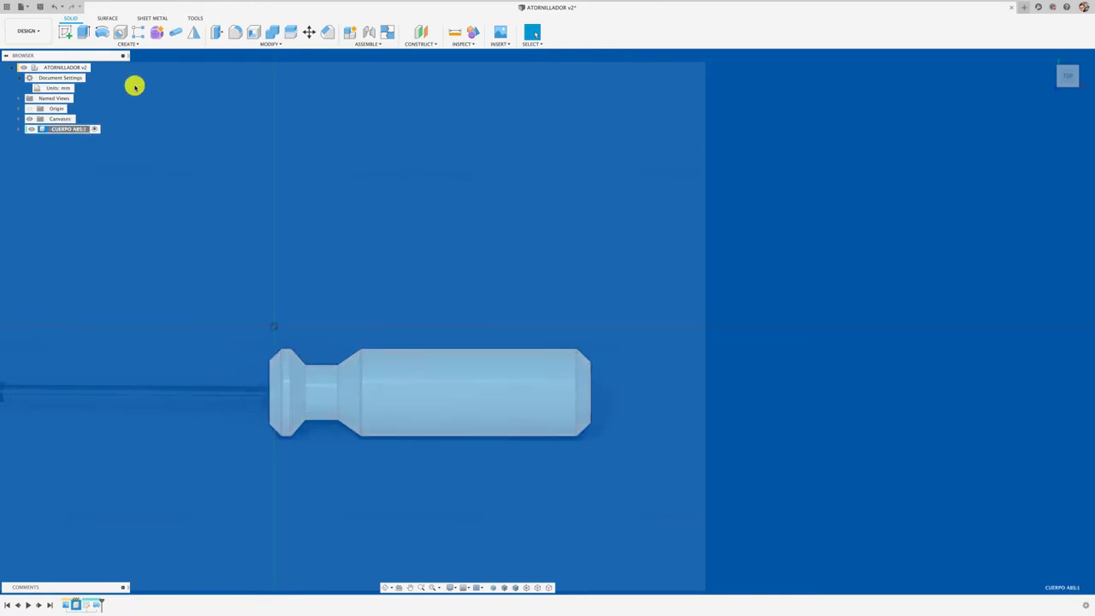
Step: Start a new sketch and project the neck face into it
{"action": "left_click", "coordinate": [65, 32]}
{"action": "left_click", "coordinate": [315, 298]}
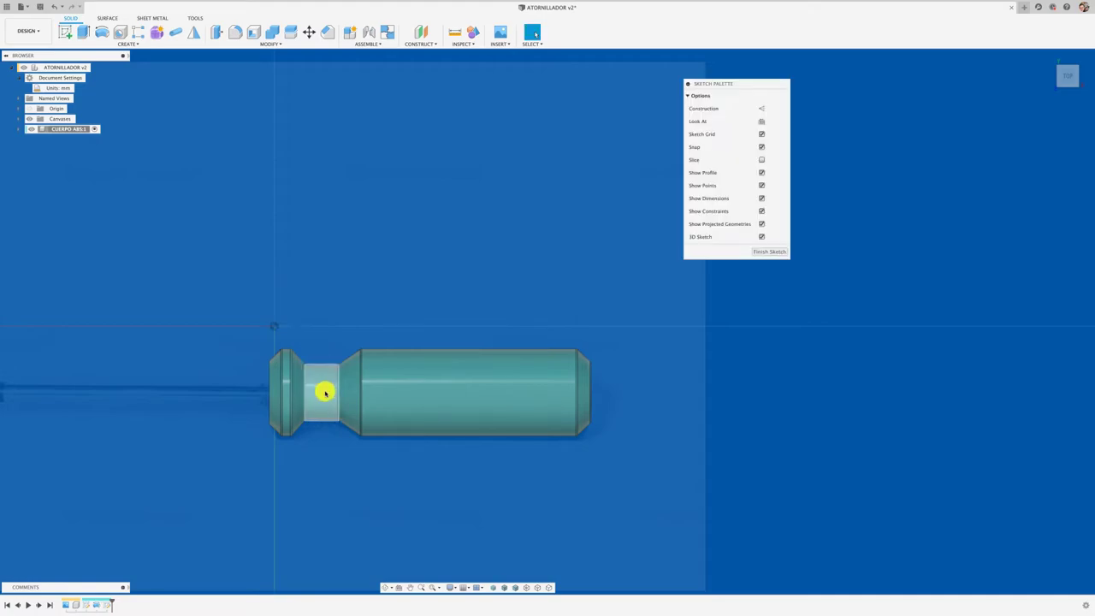
{"action": "scroll", "coordinate": [325, 389], "scroll_direction": "up", "scroll_amount": 5}
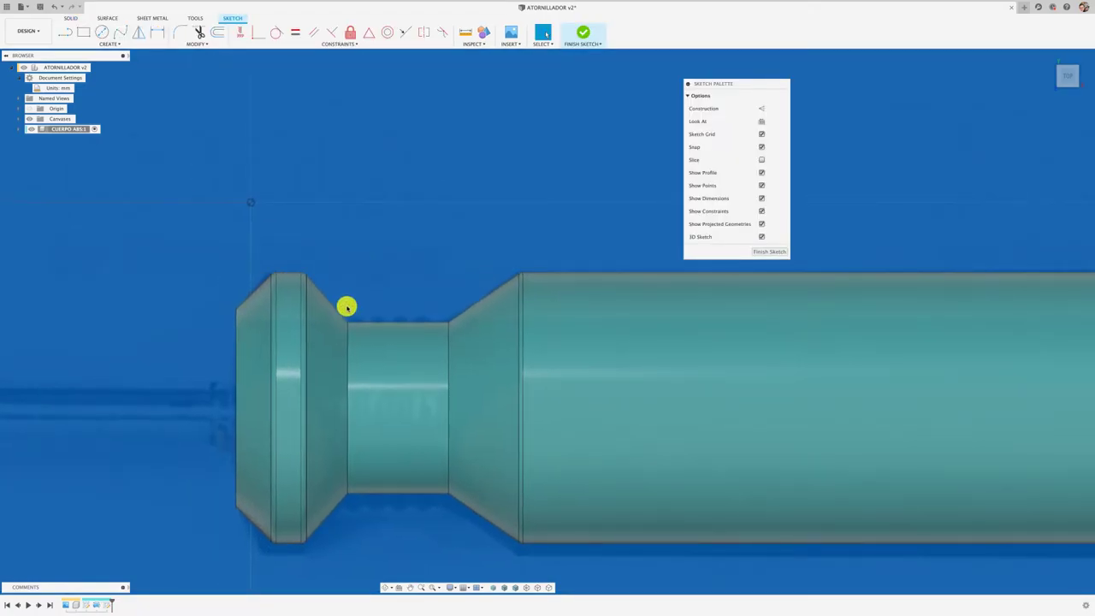
{"action": "left_click", "coordinate": [101, 31]}
{"action": "scroll", "coordinate": [325, 308], "scroll_direction": "up", "scroll_amount": 5}
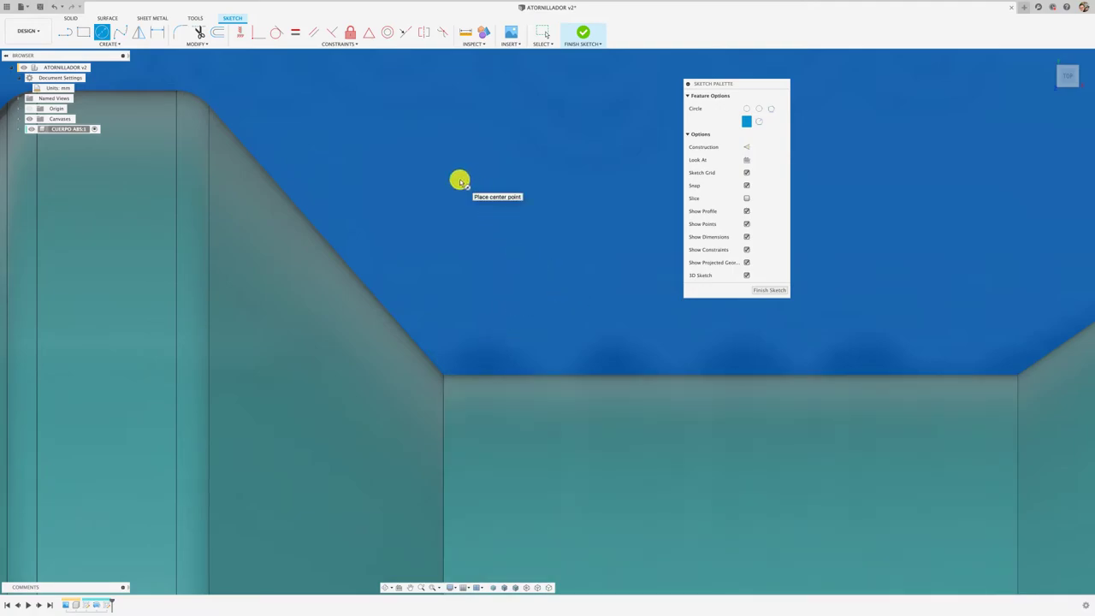
{"action": "left_click", "coordinate": [112, 44]}
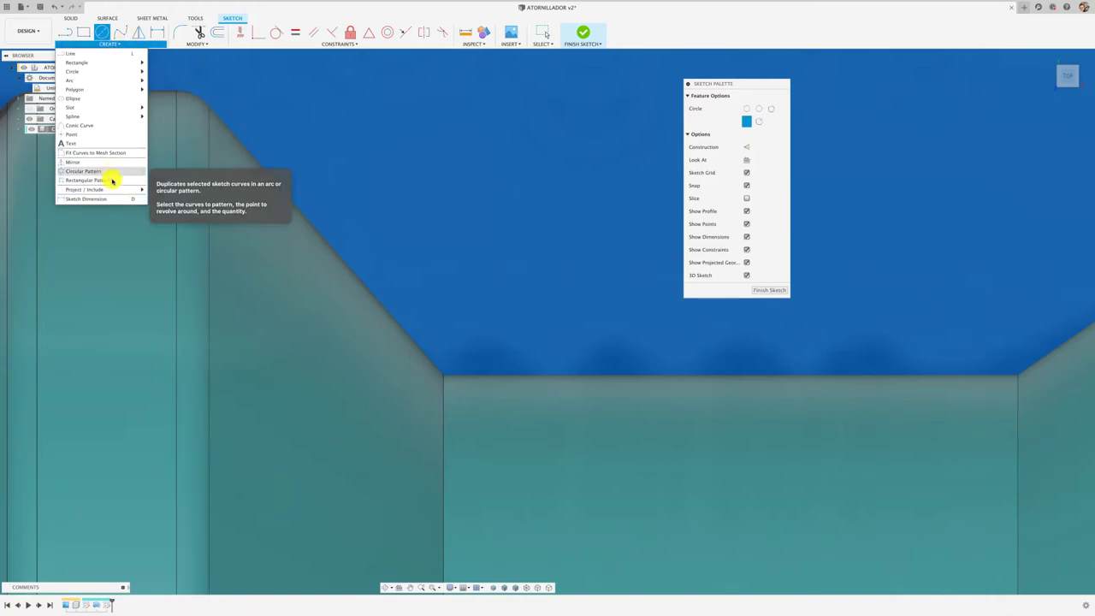
{"action": "mouse_move", "coordinate": [95, 189]}
{"action": "left_click", "coordinate": [183, 189]}
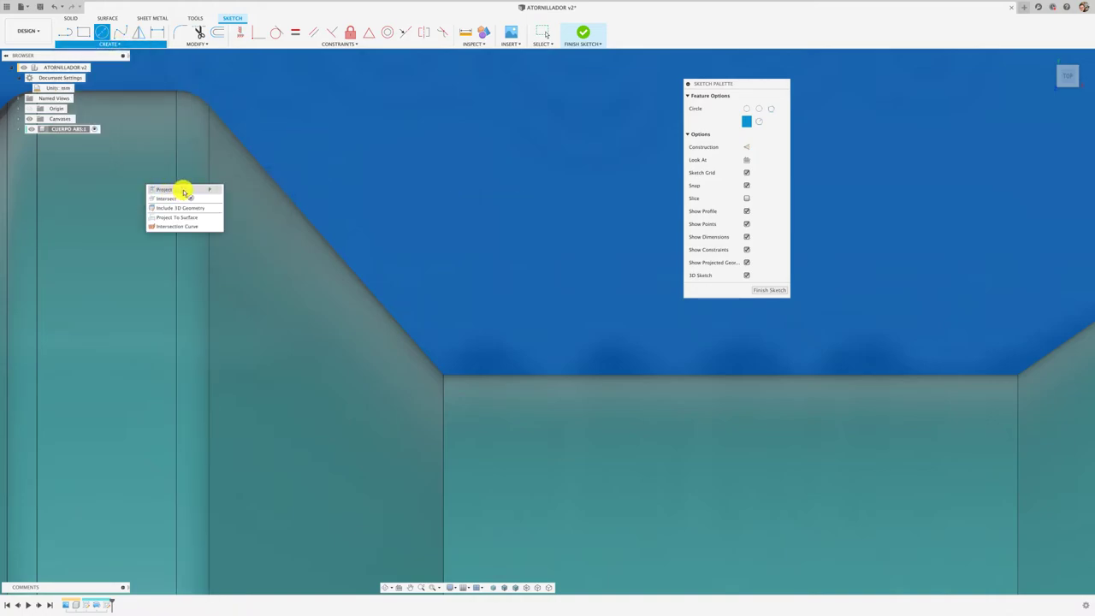
{"action": "left_click", "coordinate": [508, 390]}
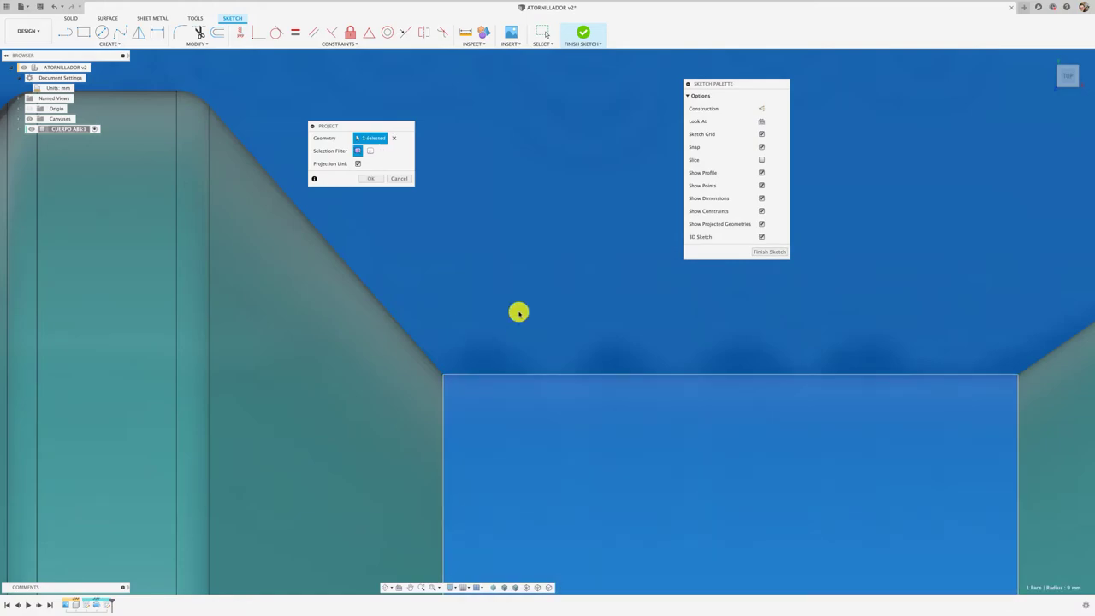
{"action": "left_click", "coordinate": [371, 178]}
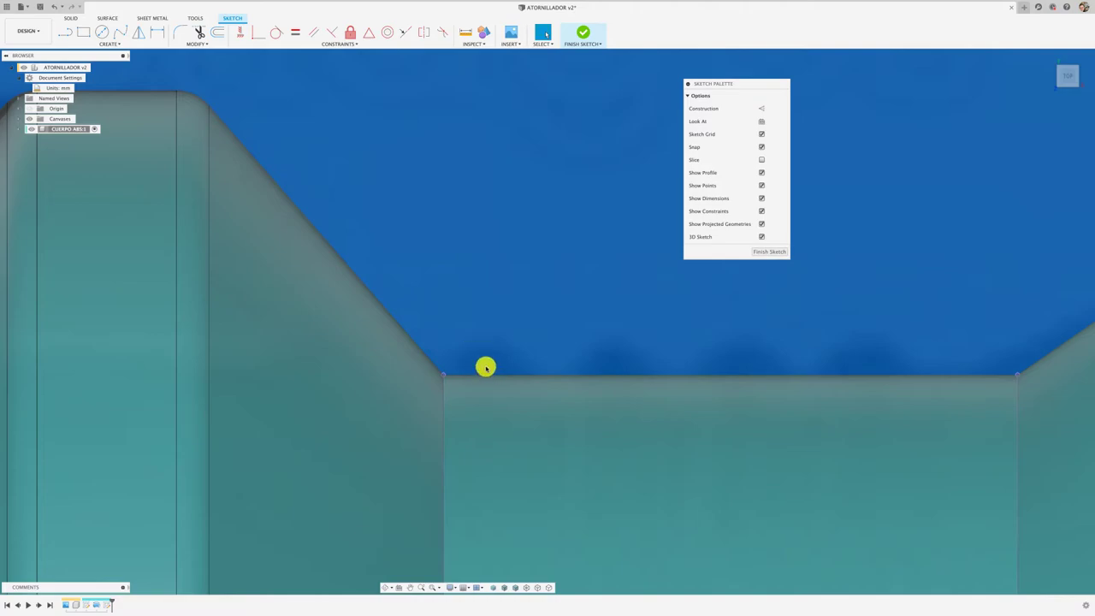
Step: Draw a small circle centred on the neck's top-left corner
{"action": "left_click", "coordinate": [101, 31]}
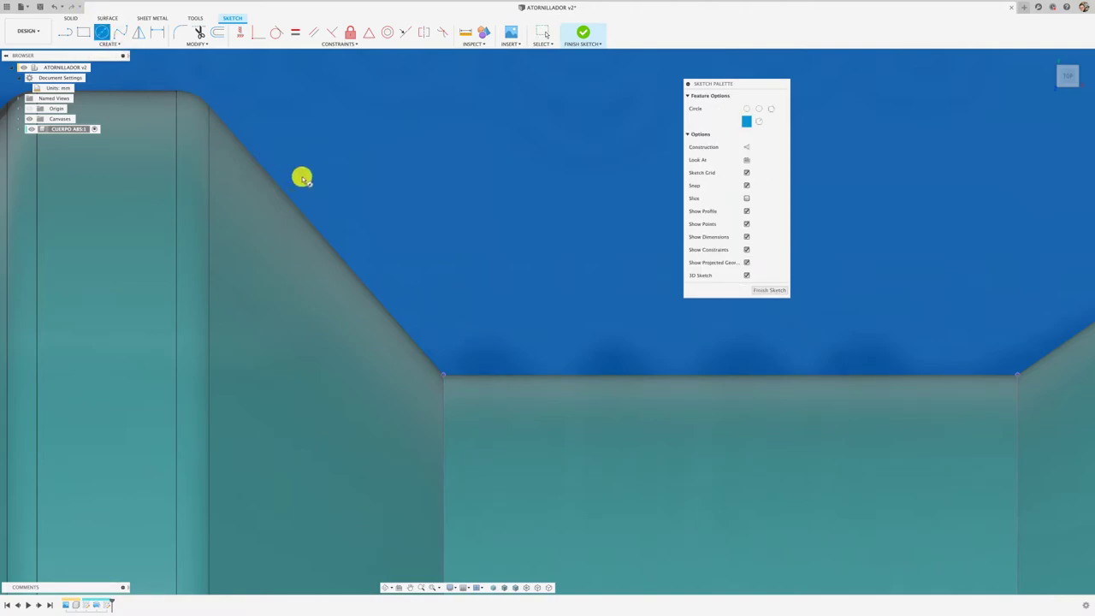
{"action": "left_click", "coordinate": [485, 374]}
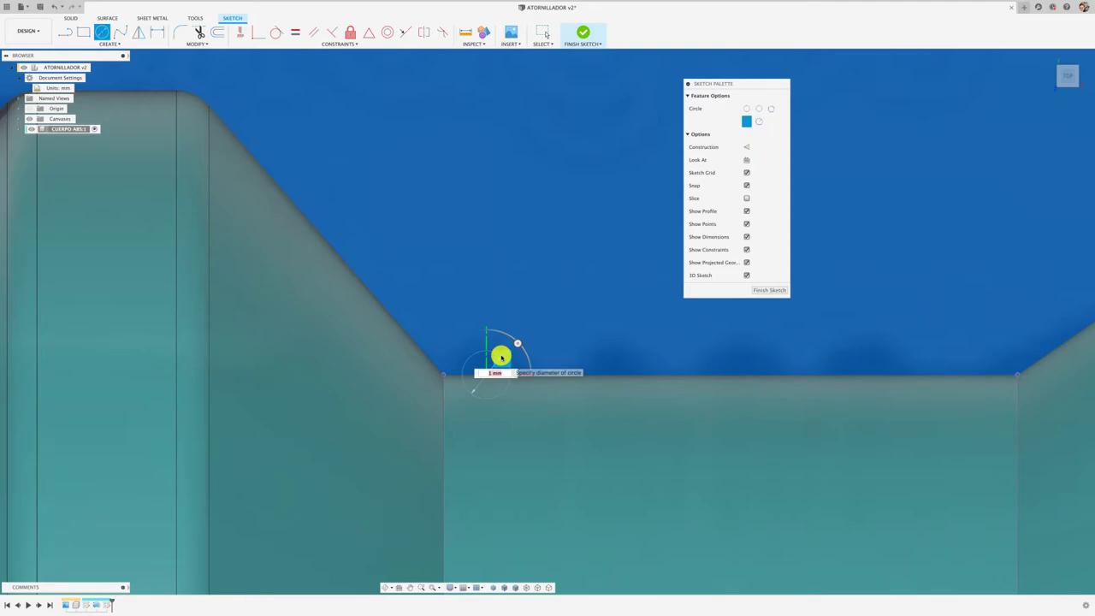
{"action": "left_click", "coordinate": [501, 354]}
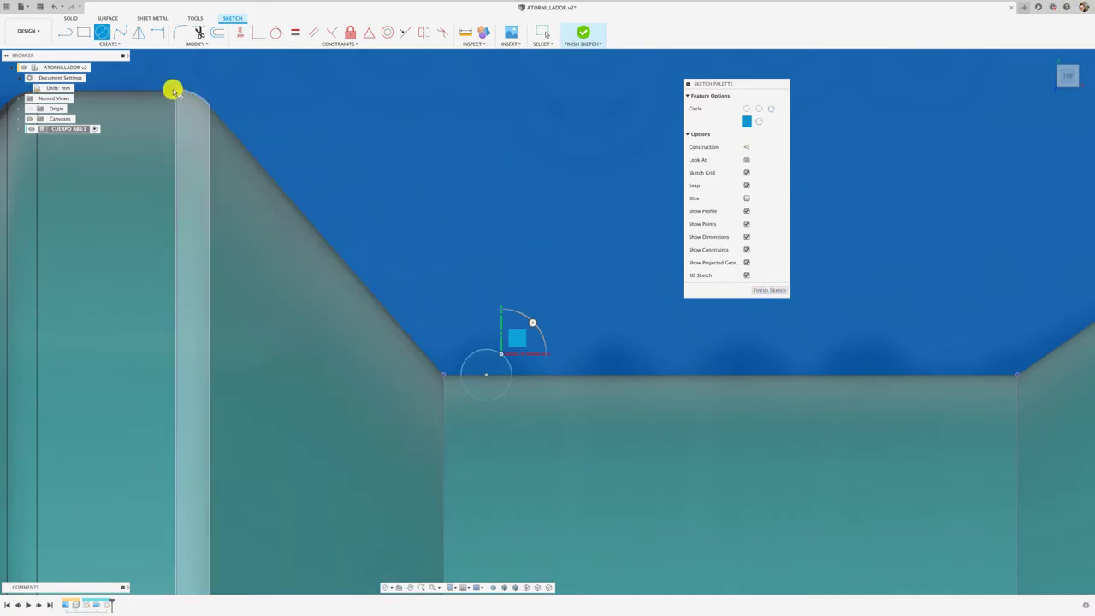
{"action": "left_click", "coordinate": [116, 44]}
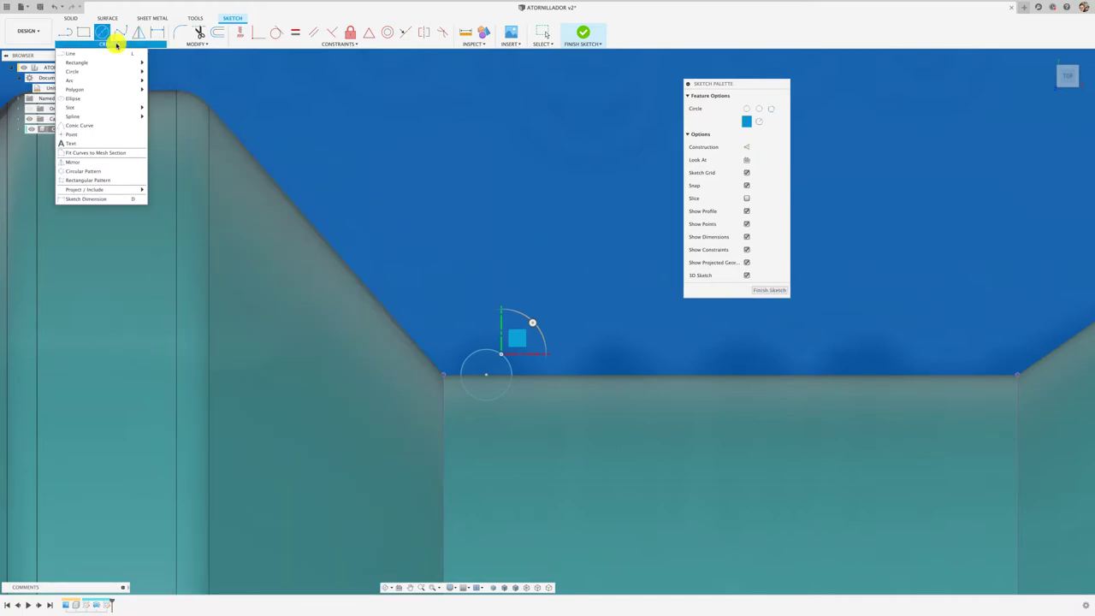
Step: Pattern the circle in a rectangular row stretched 9 mm along the neck edge
{"action": "left_click", "coordinate": [96, 183]}
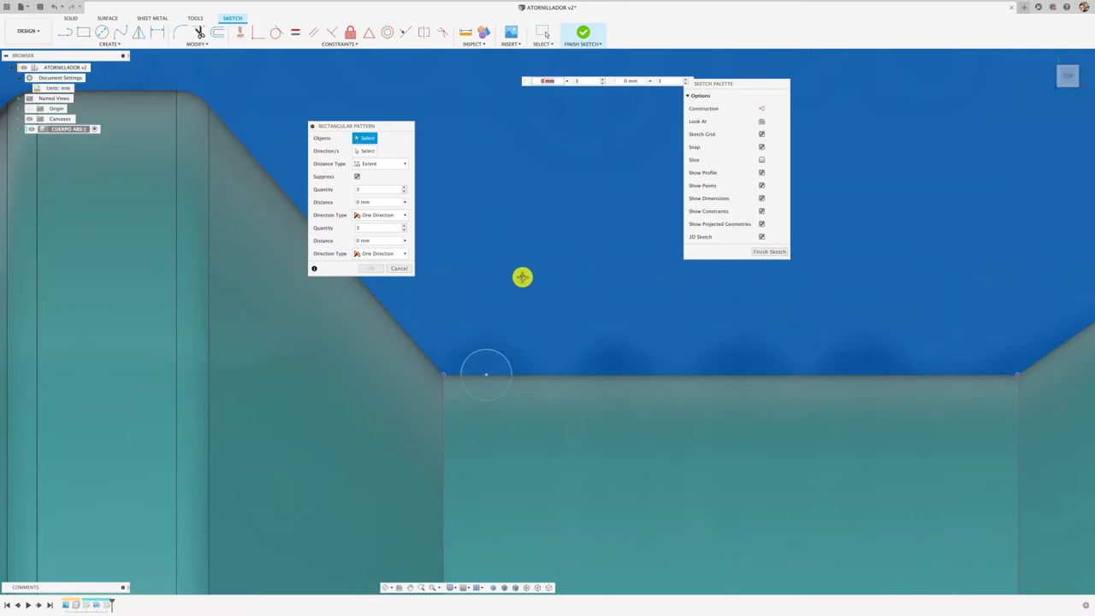
{"action": "middle_click_drag", "start_coordinate": [521, 276], "coordinate": [391, 300]}
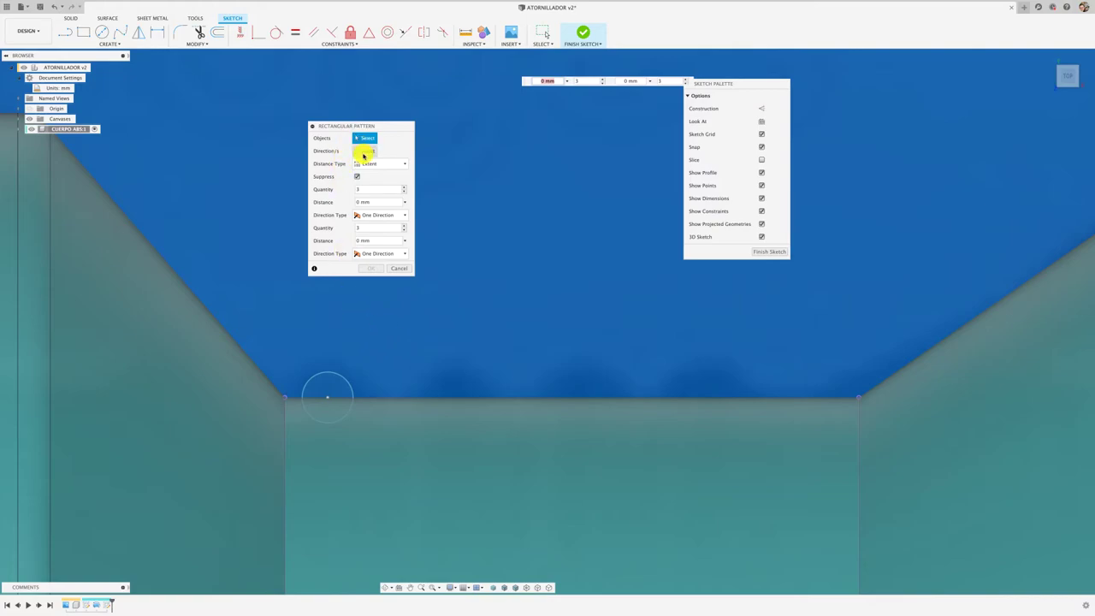
{"action": "left_click", "coordinate": [335, 373]}
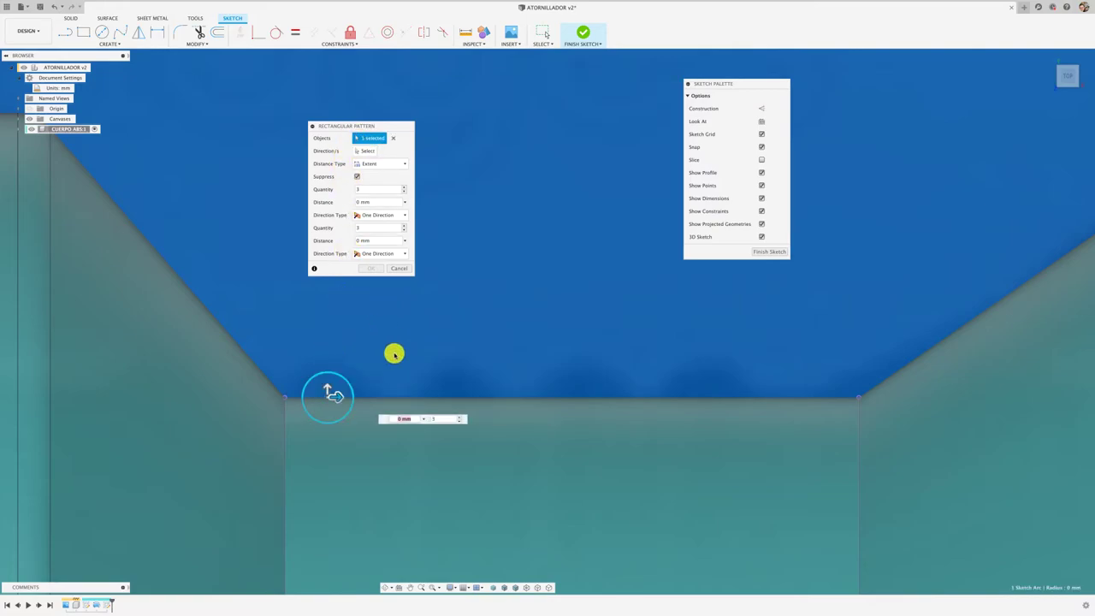
{"action": "left_click", "coordinate": [366, 151]}
{"action": "left_click_drag", "start_coordinate": [338, 399], "coordinate": [828, 418]}
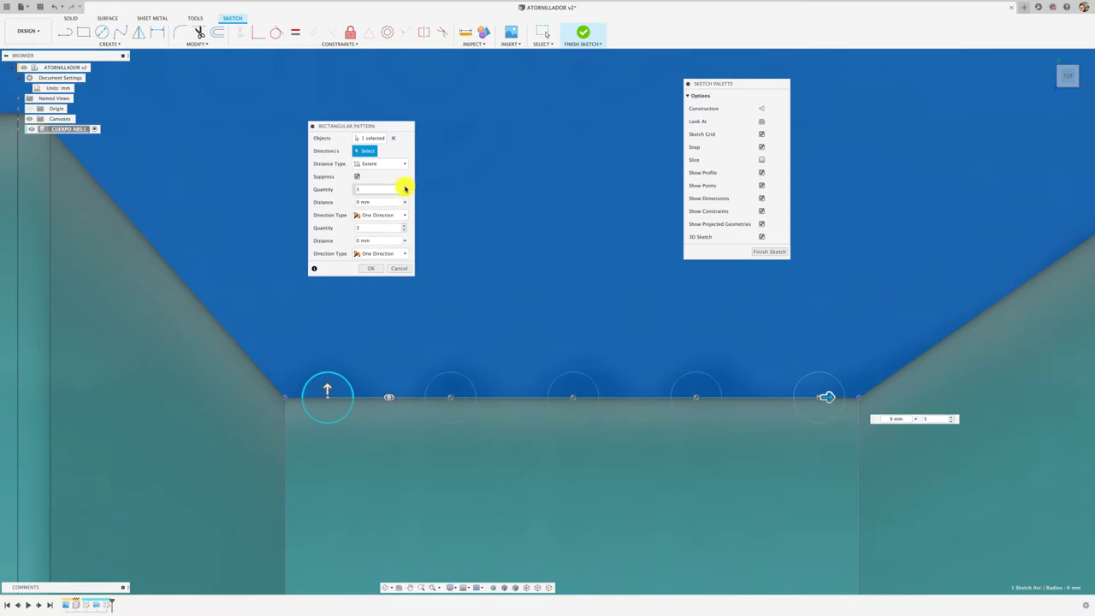
Step: Raise the pattern quantity to 9 circles, accept it, and select the last circle
{"action": "left_click", "coordinate": [406, 186]}
{"action": "left_click", "coordinate": [406, 187]}
{"action": "left_click", "coordinate": [406, 186]}
{"action": "left_click", "coordinate": [406, 186]}
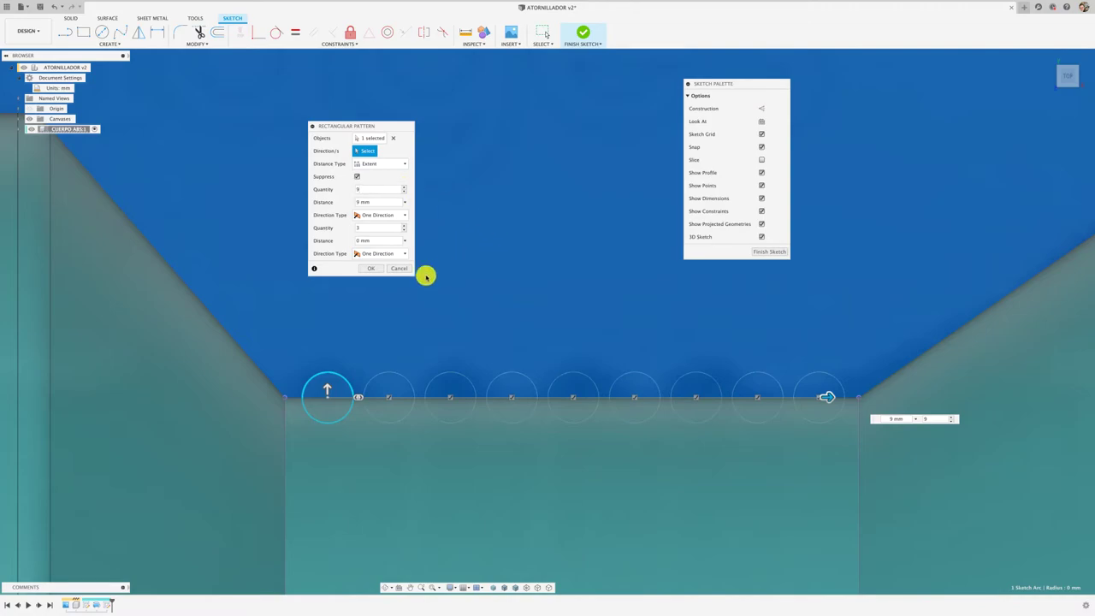
{"action": "left_click", "coordinate": [373, 271]}
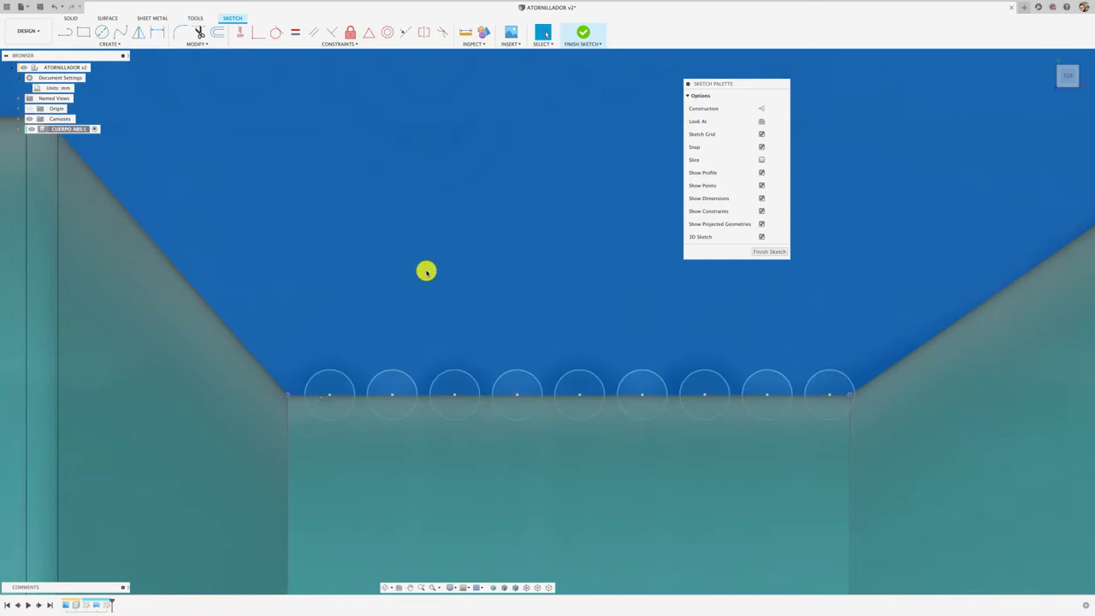
{"action": "scroll", "coordinate": [426, 271], "scroll_direction": "down", "scroll_amount": 3}
{"action": "scroll", "coordinate": [426, 271], "scroll_direction": "up", "scroll_amount": 1}
{"action": "scroll", "coordinate": [426, 271], "scroll_direction": "up", "scroll_amount": 1}
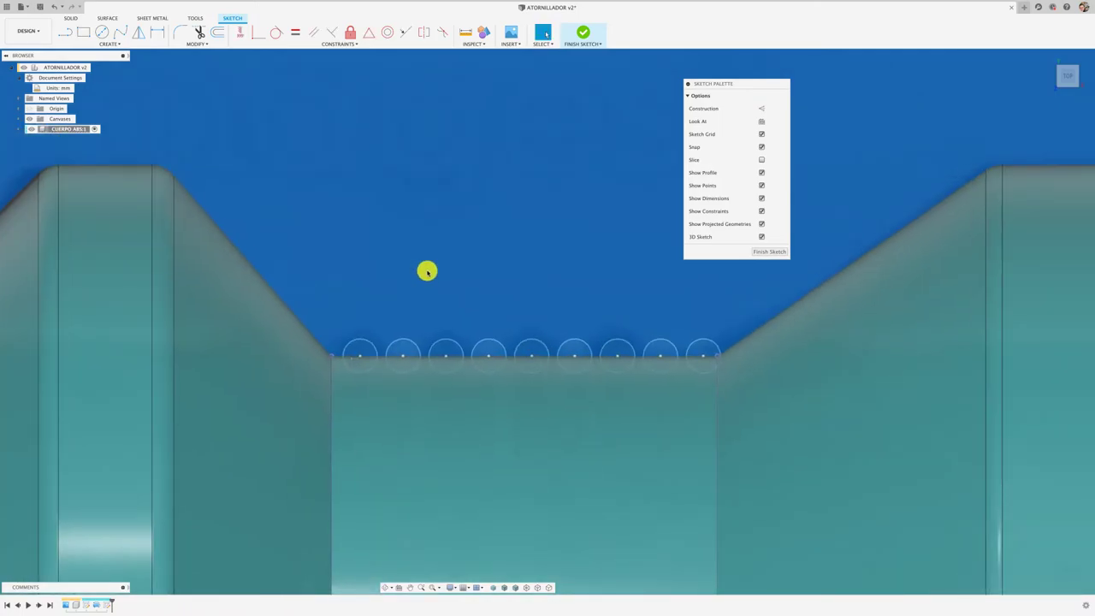
{"action": "left_click", "coordinate": [702, 356]}
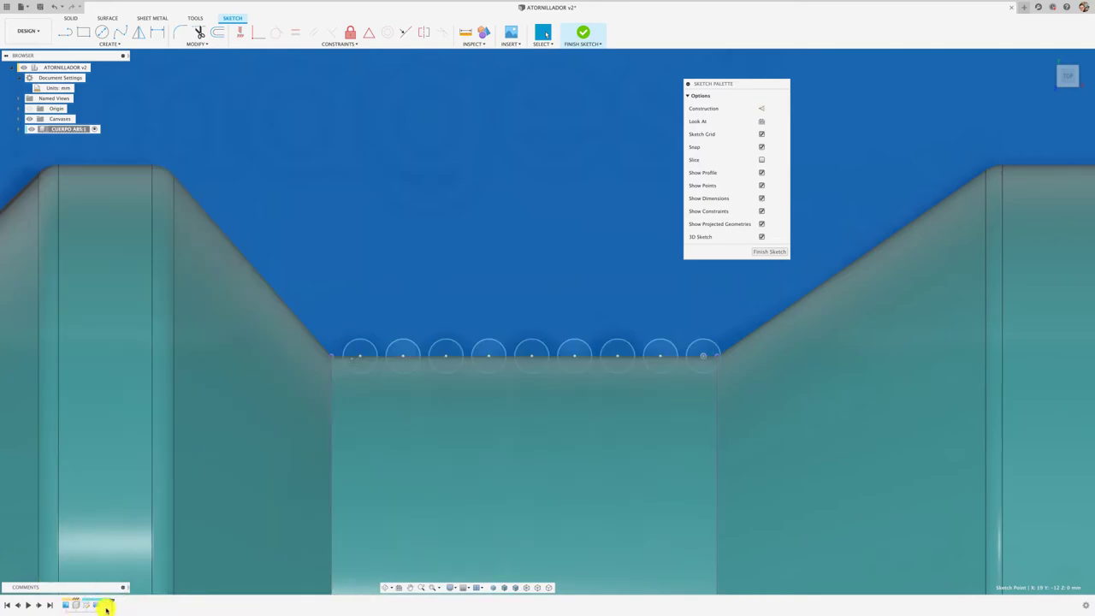
Step: Delete the rightmost circle along the neck edge
{"action": "right_click", "coordinate": [107, 606]}
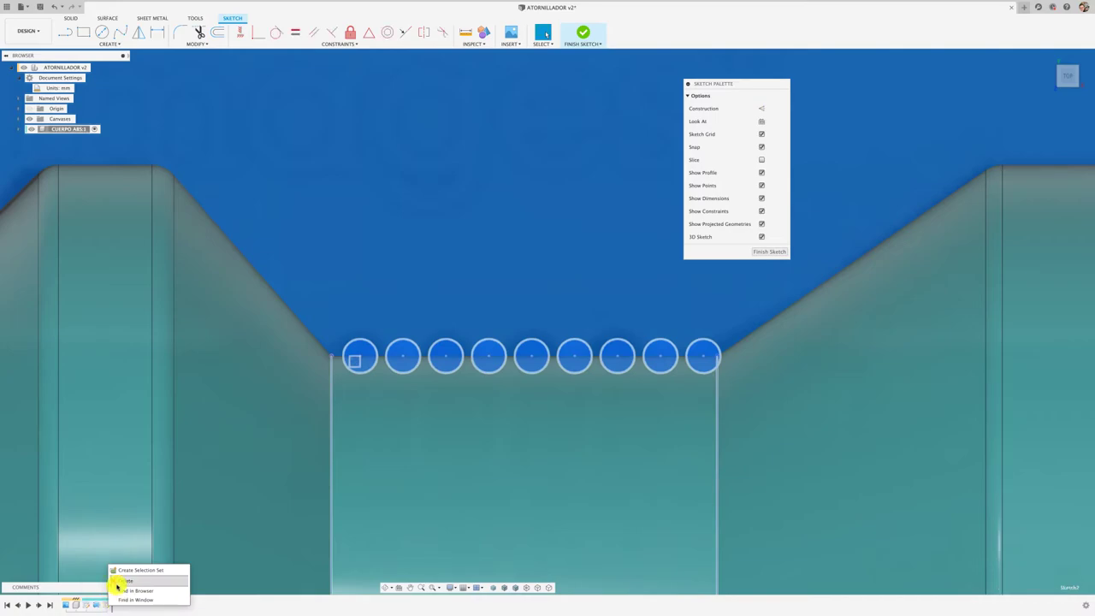
{"action": "left_click", "coordinate": [342, 276]}
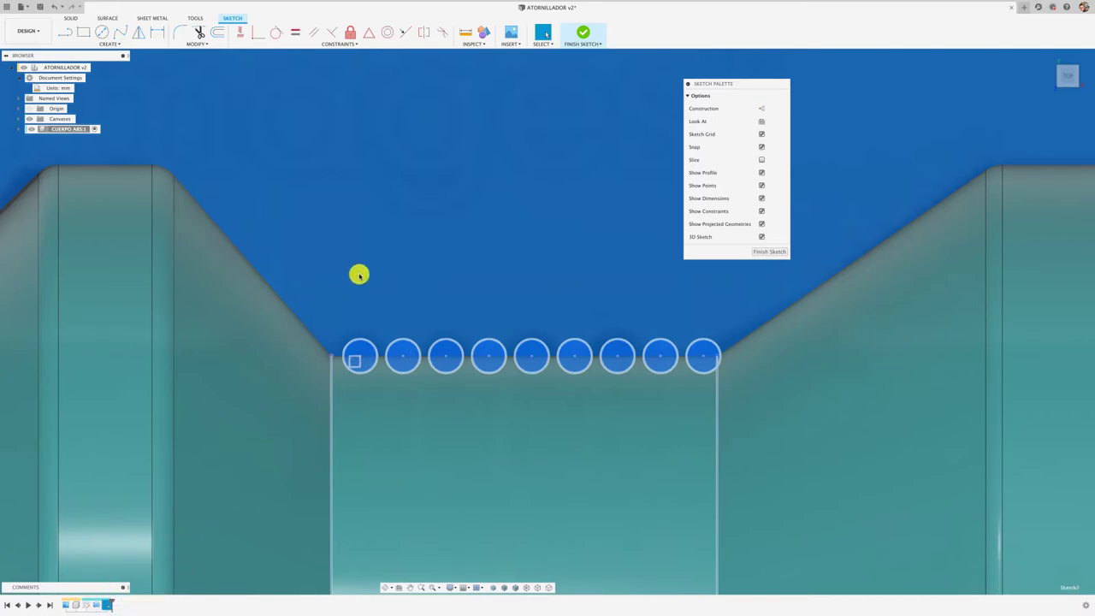
{"action": "right_click", "coordinate": [107, 606]}
{"action": "key", "text": "Escape"}
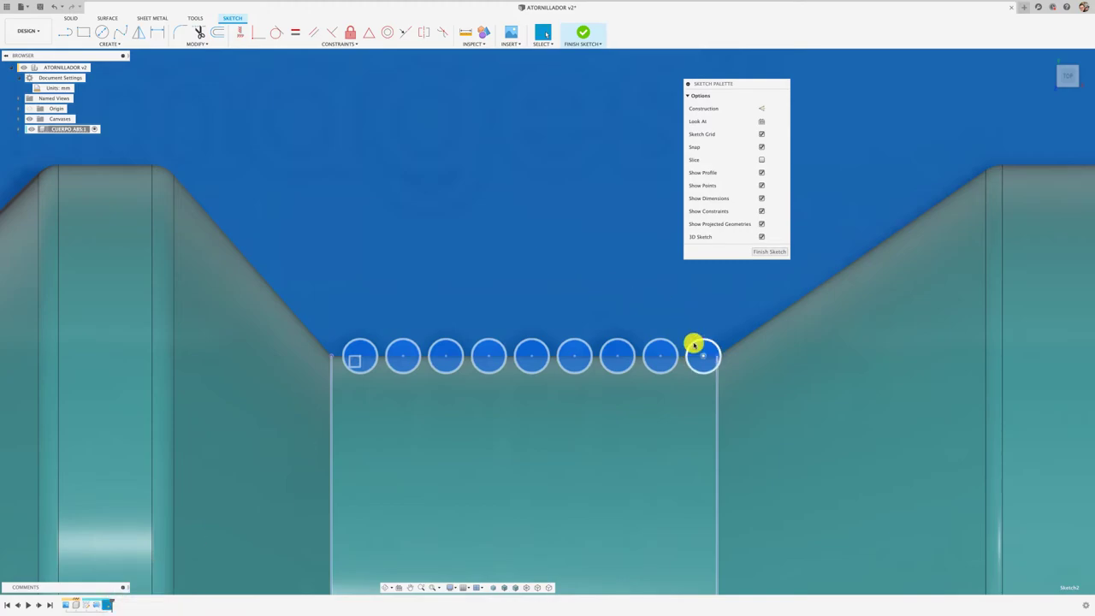
{"action": "left_click", "coordinate": [695, 342]}
{"action": "key", "text": "Delete"}
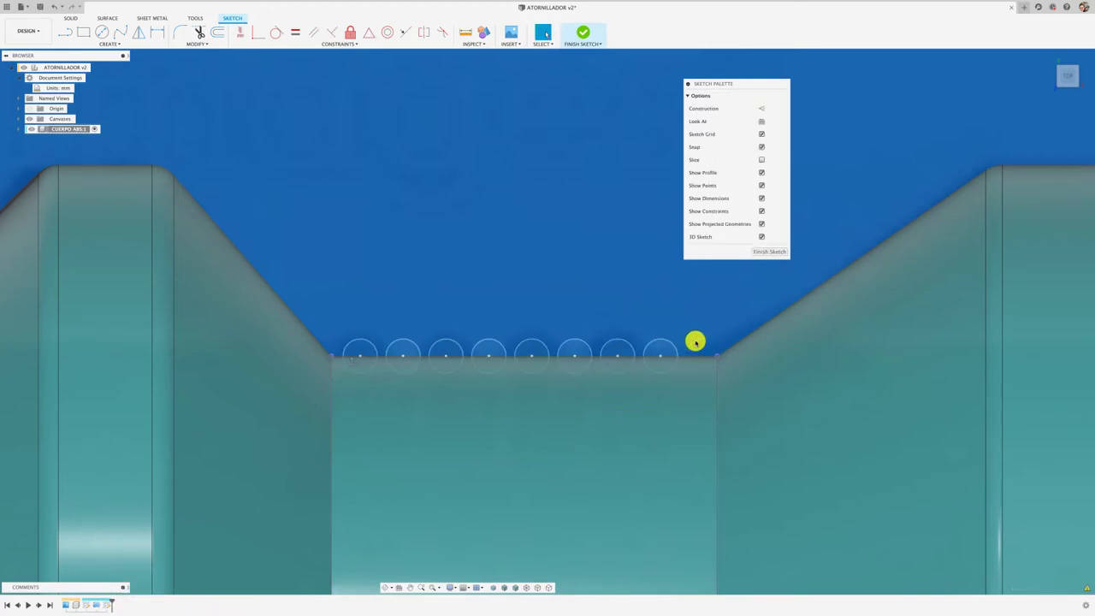
Step: Move the remaining eight circles slightly to the right along the neck edge
{"action": "left_click", "coordinate": [671, 350]}
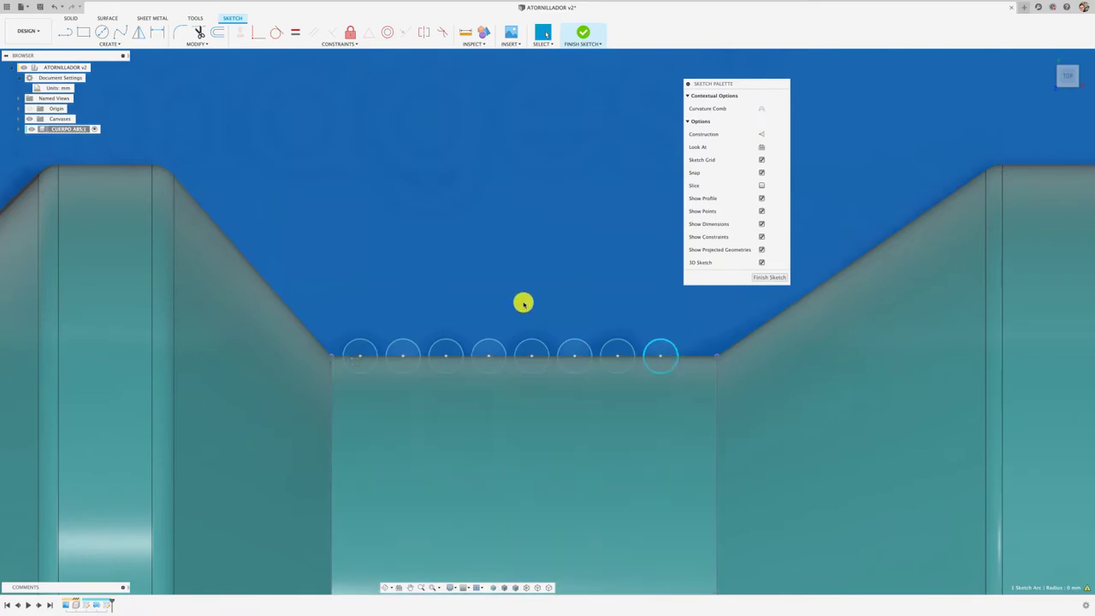
{"action": "left_click_drag", "start_coordinate": [337, 313], "coordinate": [695, 392]}
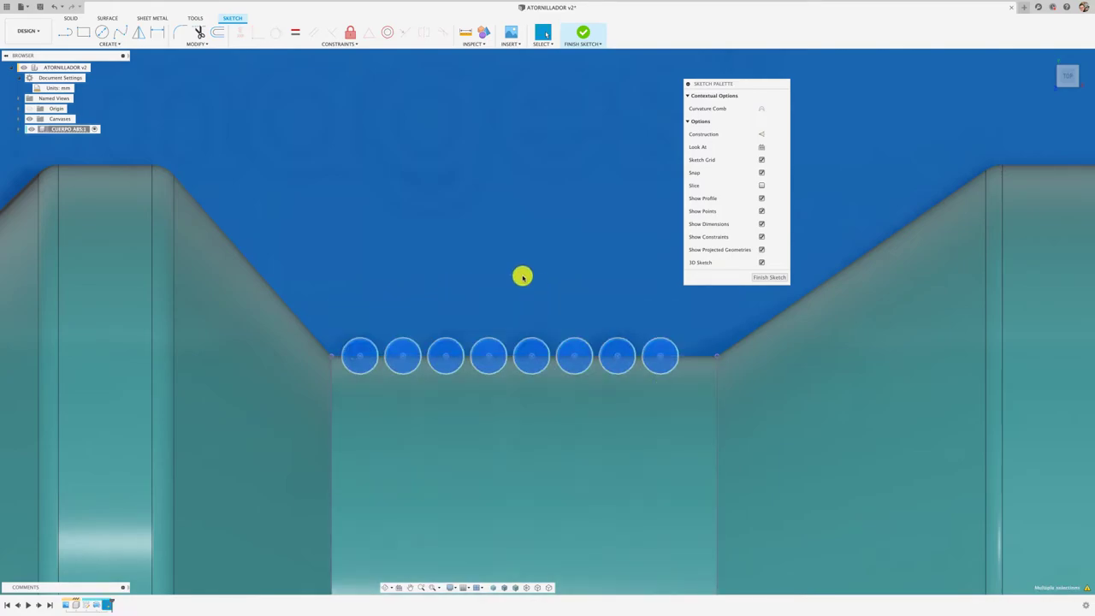
{"action": "key", "text": "m"}
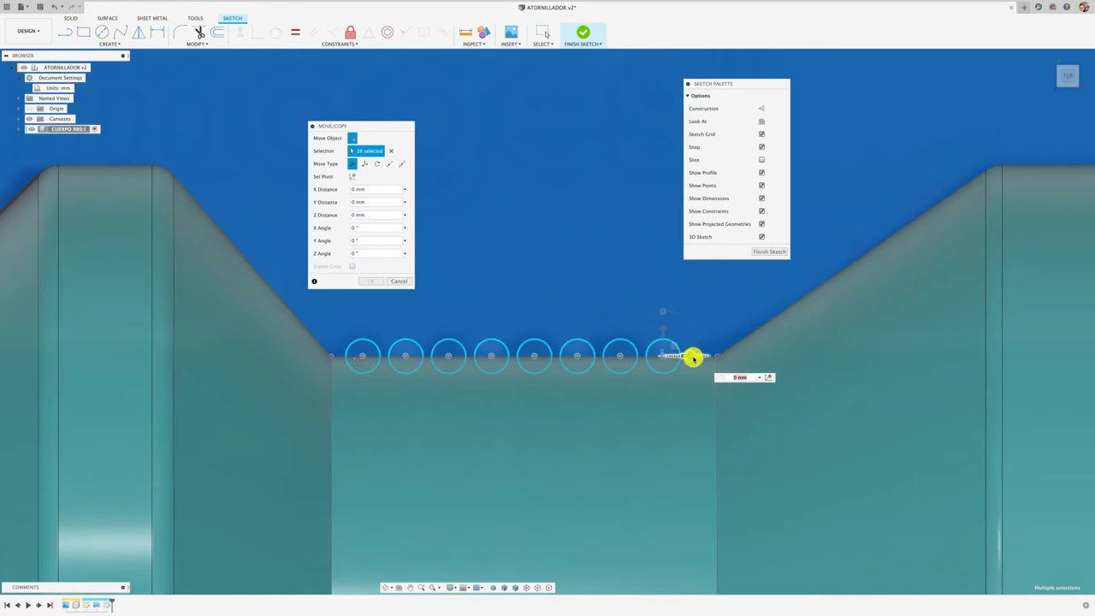
{"action": "left_click_drag", "start_coordinate": [693, 357], "coordinate": [698, 357]}
{"action": "left_click", "coordinate": [373, 282]}
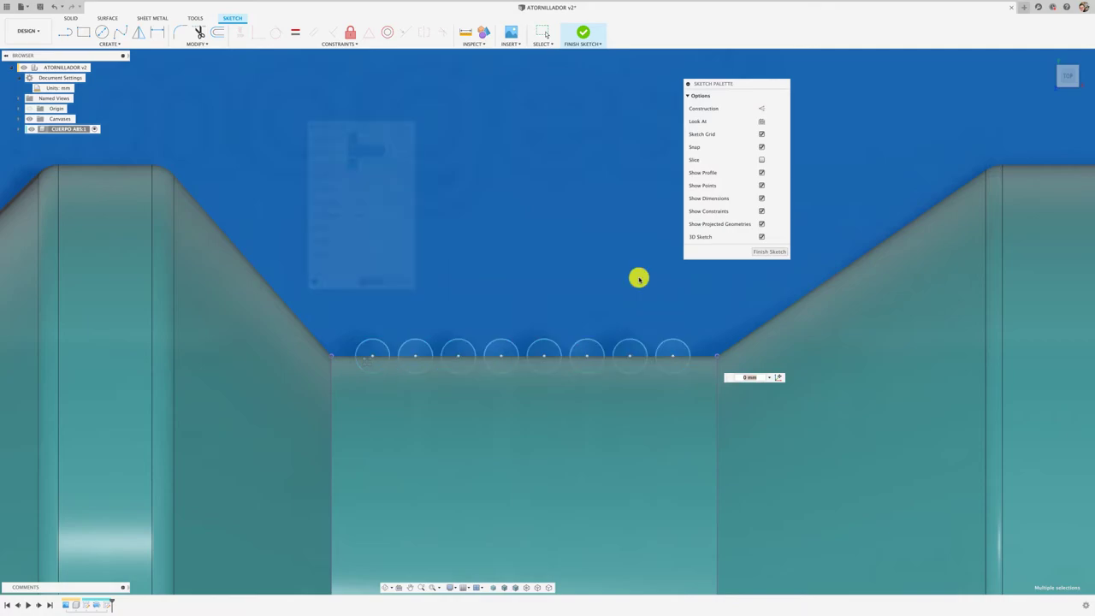
Step: Finish the circle sketch and view the handle from an angled 3D view
{"action": "left_click", "coordinate": [765, 253]}
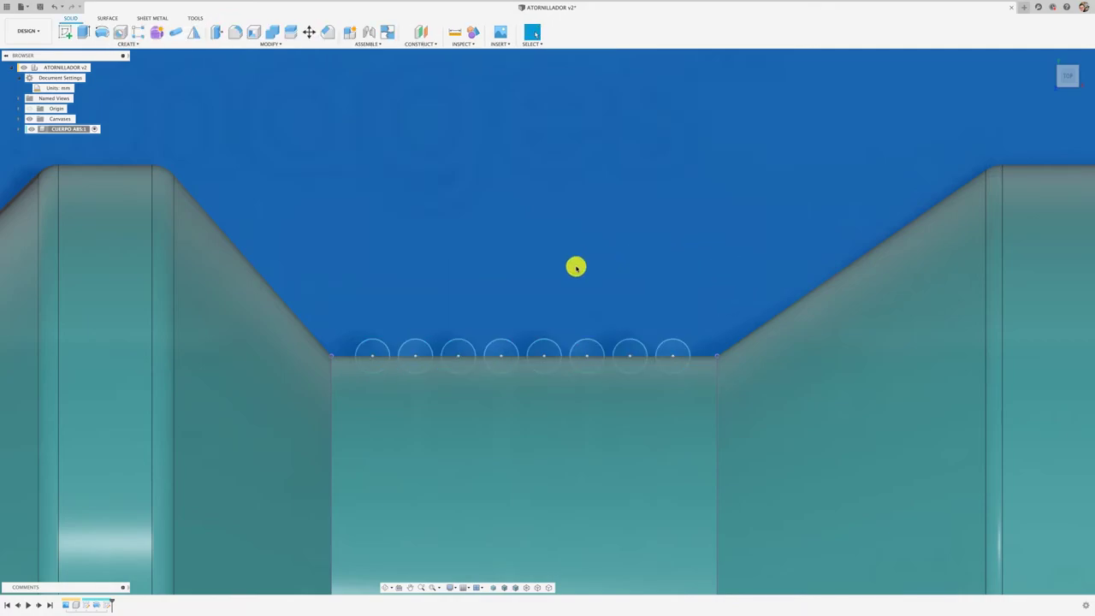
{"action": "scroll", "coordinate": [575, 267], "scroll_direction": "down", "scroll_amount": 3}
{"action": "scroll", "coordinate": [575, 267], "scroll_direction": "down", "scroll_amount": 2}
{"action": "scroll", "coordinate": [576, 267], "scroll_direction": "down", "scroll_amount": 2}
{"action": "middle_click_drag", "start_coordinate": [576, 267], "coordinate": [576, 267], "text": "shift"}
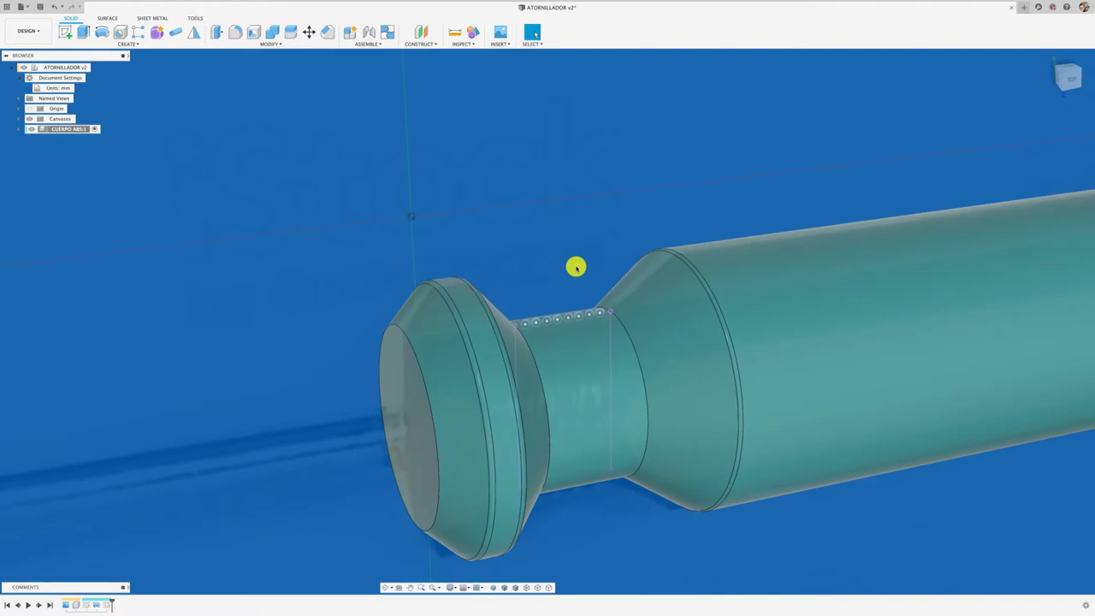
{"action": "scroll", "coordinate": [576, 267], "scroll_direction": "down", "scroll_amount": 2}
{"action": "scroll", "coordinate": [574, 265], "scroll_direction": "down", "scroll_amount": 2}
{"action": "scroll", "coordinate": [574, 265], "scroll_direction": "down", "scroll_amount": 2}
{"action": "scroll", "coordinate": [547, 267], "scroll_direction": "down", "scroll_amount": 2}
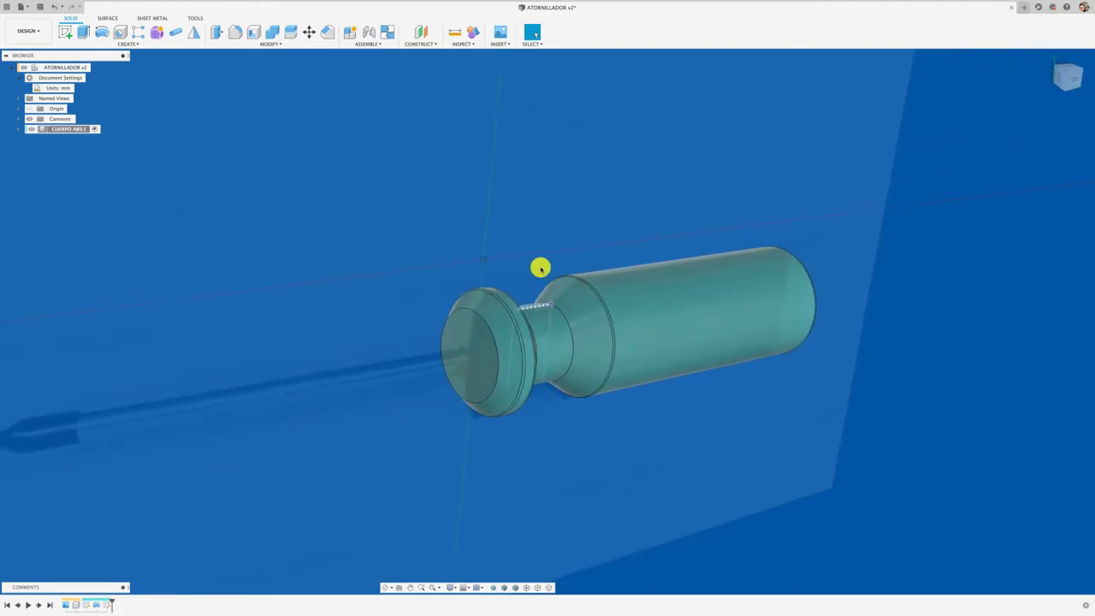
{"action": "scroll", "coordinate": [491, 279], "scroll_direction": "up", "scroll_amount": 2}
{"action": "scroll", "coordinate": [491, 279], "scroll_direction": "up", "scroll_amount": 2}
{"action": "scroll", "coordinate": [450, 225], "scroll_direction": "up", "scroll_amount": 1}
{"action": "scroll", "coordinate": [213, 128], "scroll_direction": "up", "scroll_amount": 2}
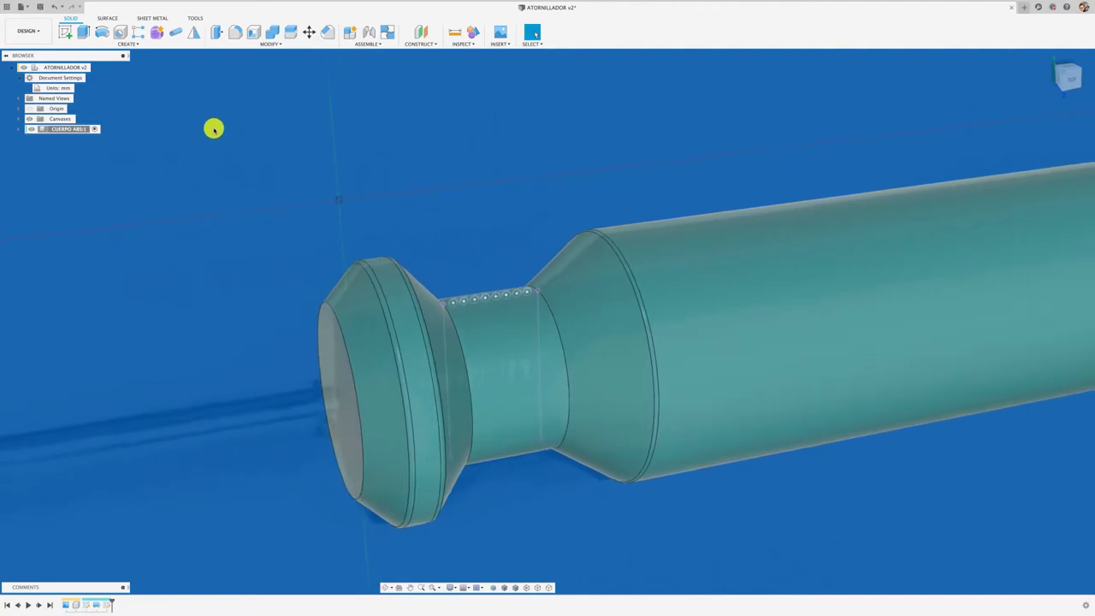
{"action": "left_click", "coordinate": [101, 32]}
{"action": "scroll", "coordinate": [499, 325], "scroll_direction": "up", "scroll_amount": 2}
Step: Select the eight circle profiles along the neck for the revolve
{"action": "scroll", "coordinate": [356, 291], "scroll_direction": "up", "scroll_amount": 3}
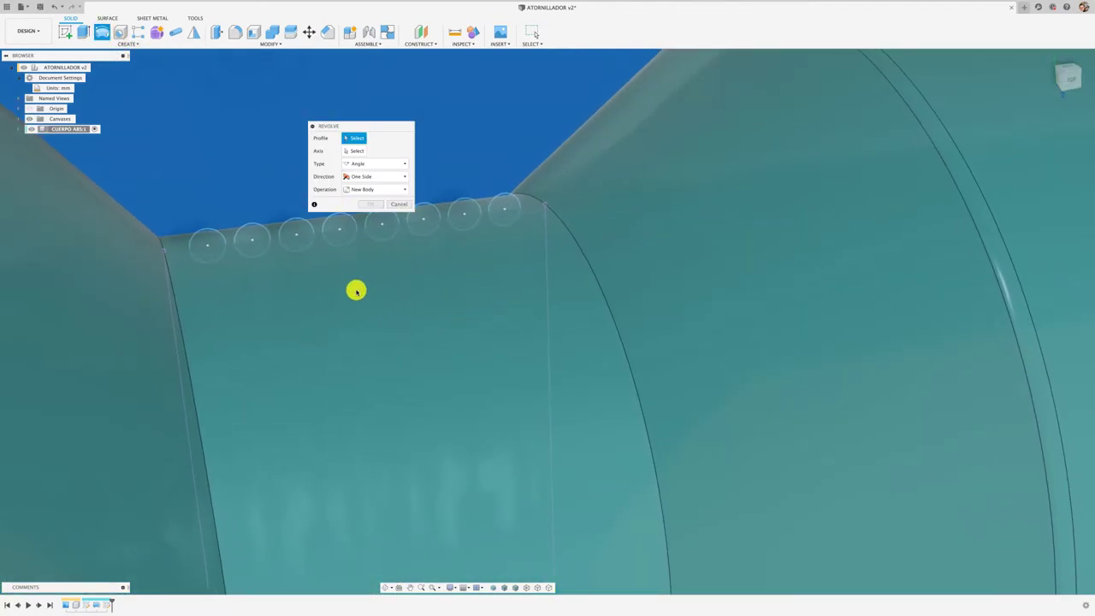
{"action": "scroll", "coordinate": [356, 291], "scroll_direction": "down", "scroll_amount": 1}
{"action": "left_click", "coordinate": [283, 403]}
{"action": "left_click", "coordinate": [328, 397]}
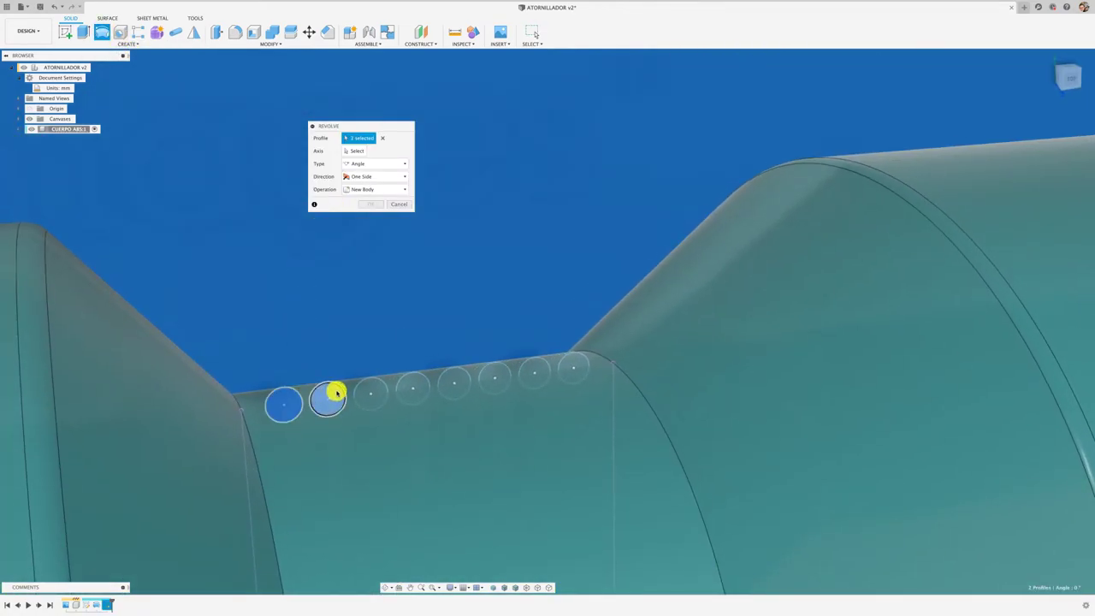
{"action": "left_click", "coordinate": [371, 392]}
{"action": "left_click", "coordinate": [413, 388]}
{"action": "left_click", "coordinate": [453, 382]}
{"action": "left_click", "coordinate": [494, 377]}
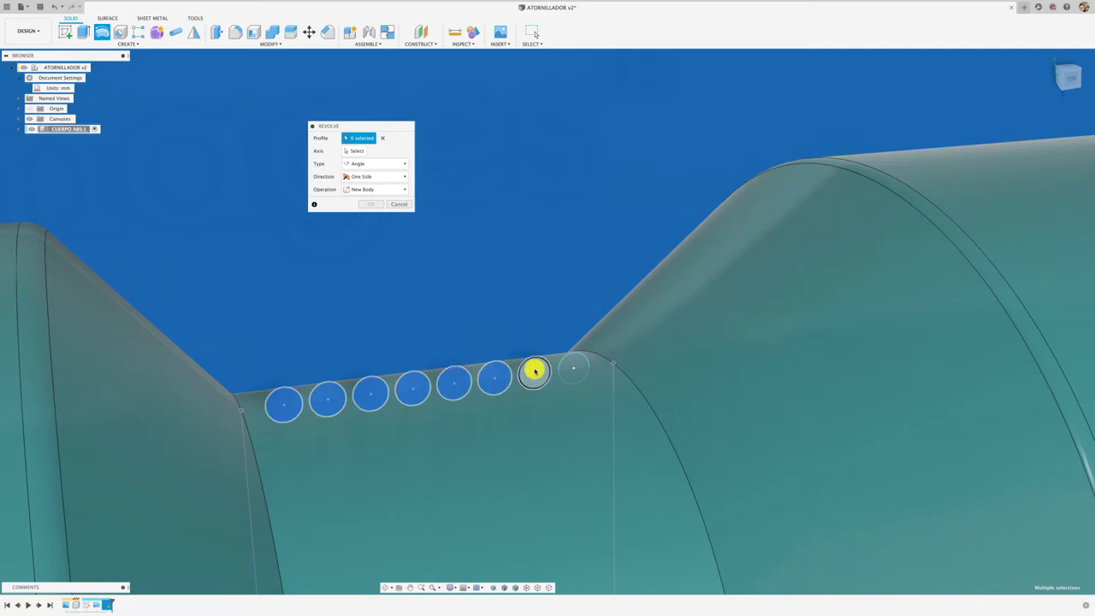
{"action": "left_click", "coordinate": [533, 369]}
{"action": "left_click", "coordinate": [571, 366]}
Step: Revolve them 360° around the neck's circular edge as a Cut, forming ring grooves
{"action": "left_click", "coordinate": [352, 151]}
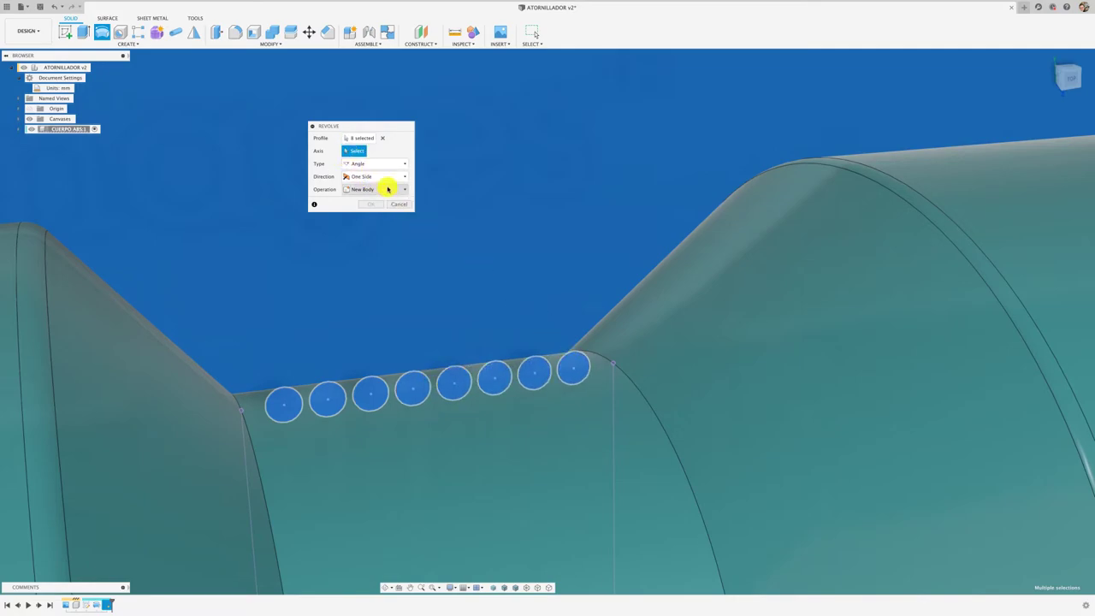
{"action": "scroll", "coordinate": [387, 189], "scroll_direction": "up", "scroll_amount": 5}
{"action": "scroll", "coordinate": [423, 311], "scroll_direction": "down", "scroll_amount": 3}
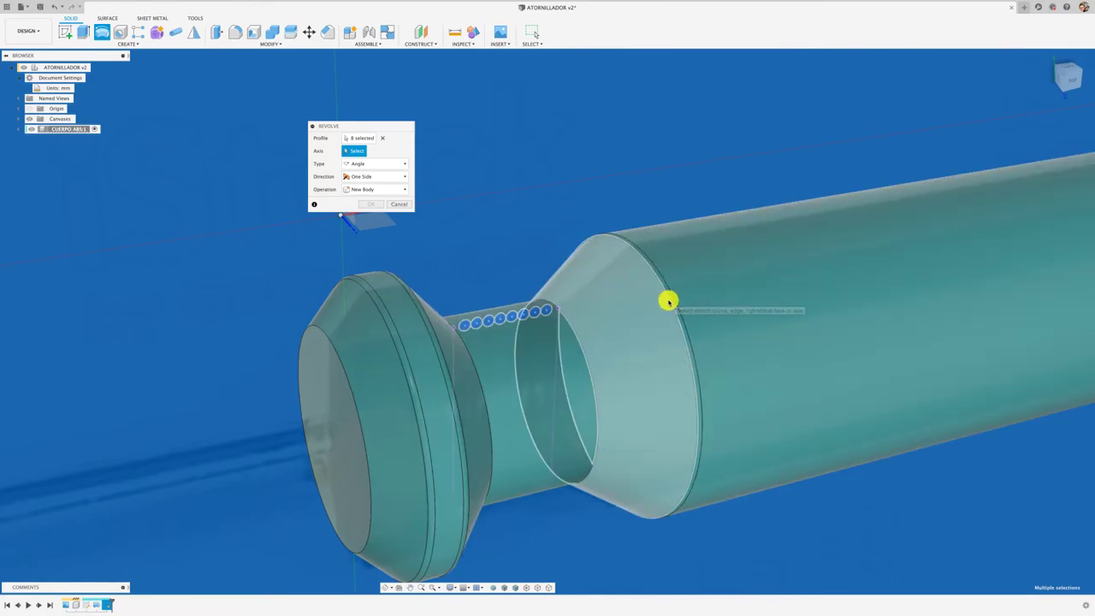
{"action": "left_click", "coordinate": [668, 301]}
{"action": "scroll", "coordinate": [555, 259], "scroll_direction": "up", "scroll_amount": 3}
{"action": "scroll", "coordinate": [552, 255], "scroll_direction": "down", "scroll_amount": 3}
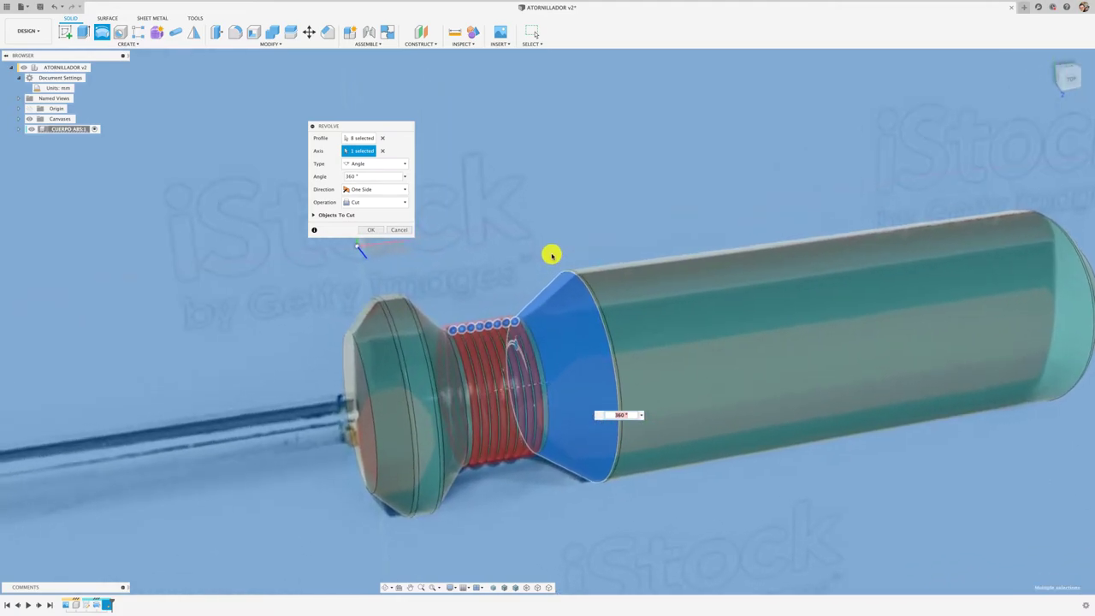
{"action": "scroll", "coordinate": [552, 255], "scroll_direction": "down", "scroll_amount": 1}
{"action": "scroll", "coordinate": [551, 254], "scroll_direction": "down", "scroll_amount": 1}
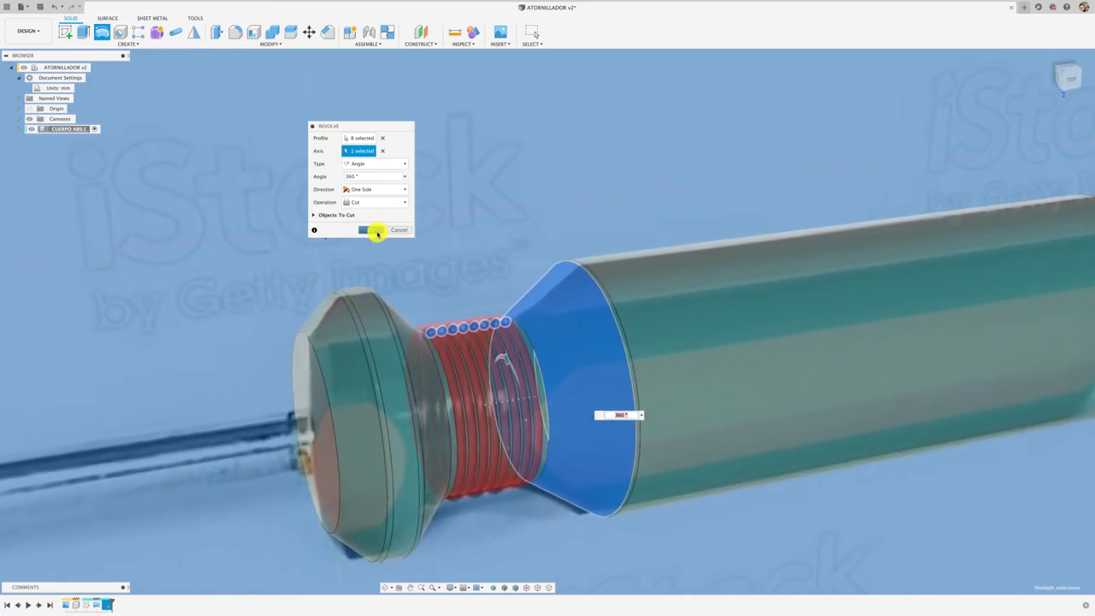
{"action": "left_click", "coordinate": [352, 204]}
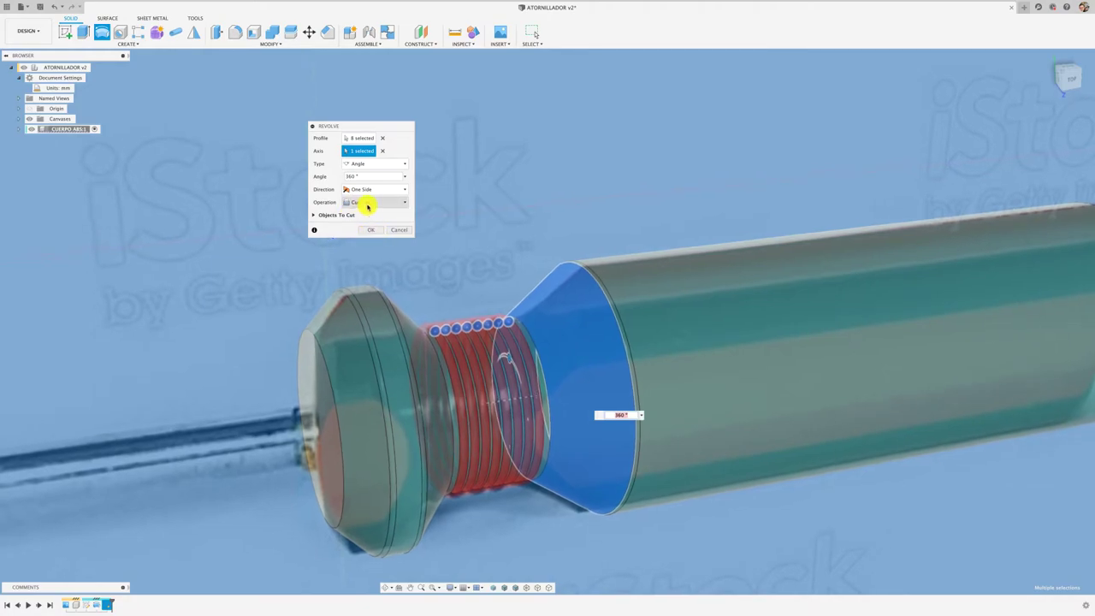
{"action": "left_click", "coordinate": [368, 229]}
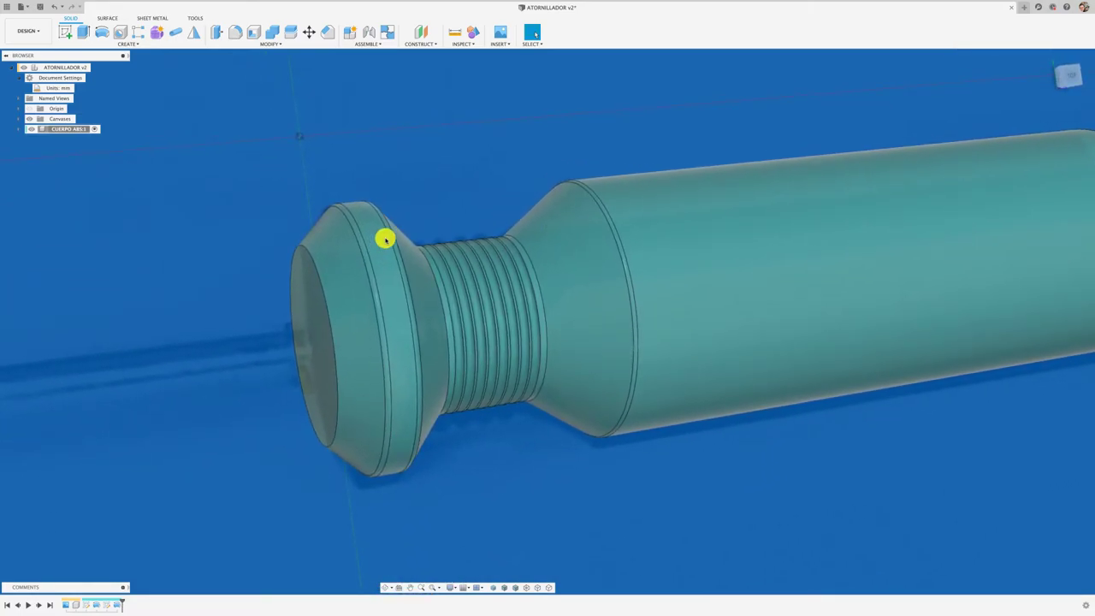
Step: Undo the groove cut and revolve the eight circles around the circular edge as a Join
{"action": "key", "text": "ctrl+z"}
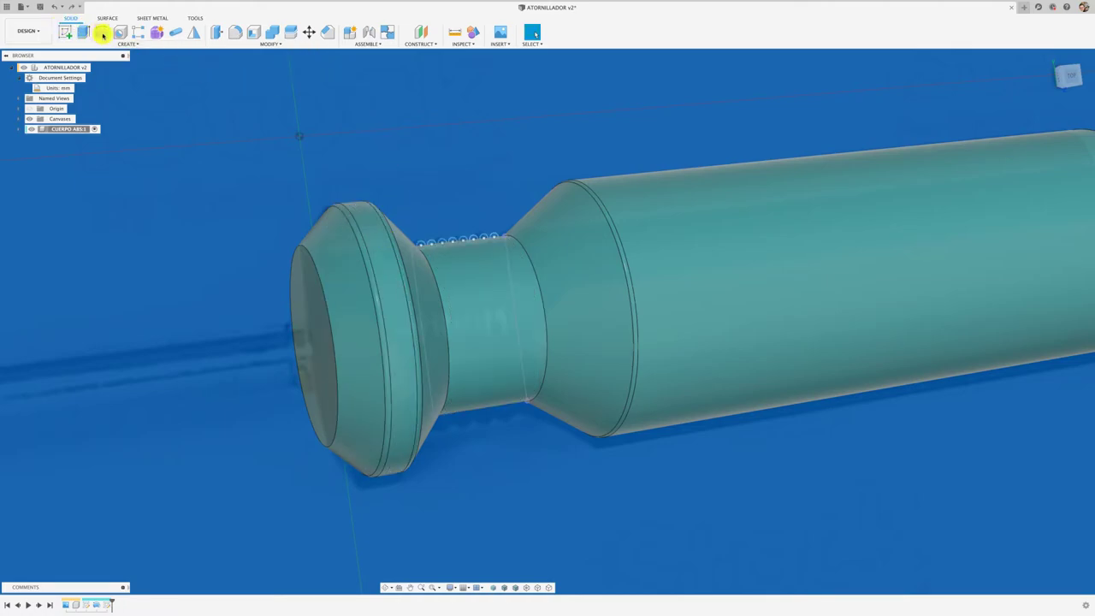
{"action": "left_click", "coordinate": [102, 34]}
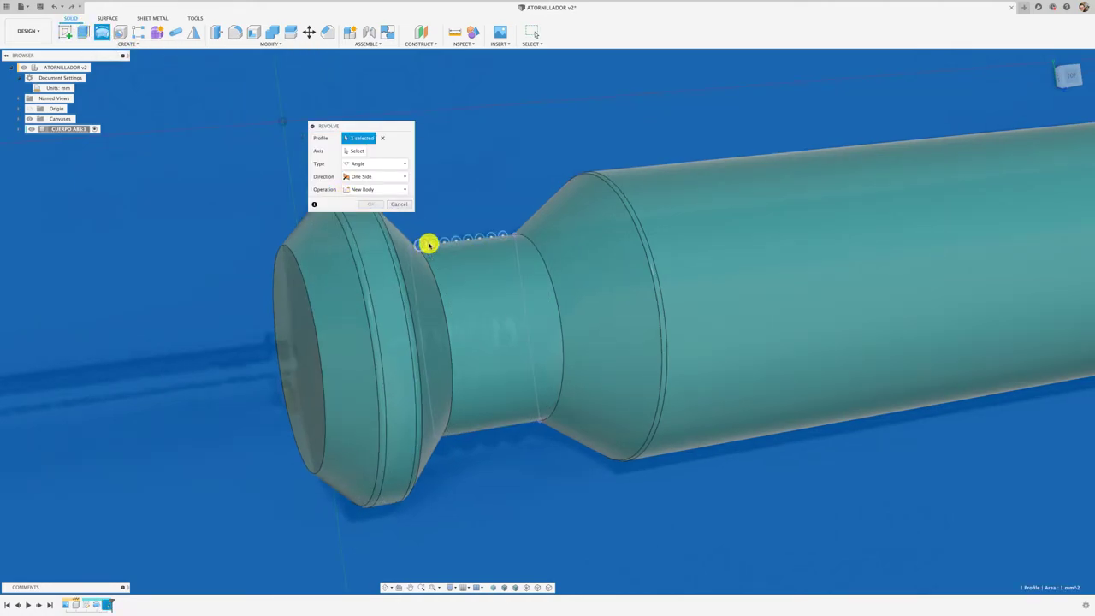
{"action": "left_click", "coordinate": [454, 242]}
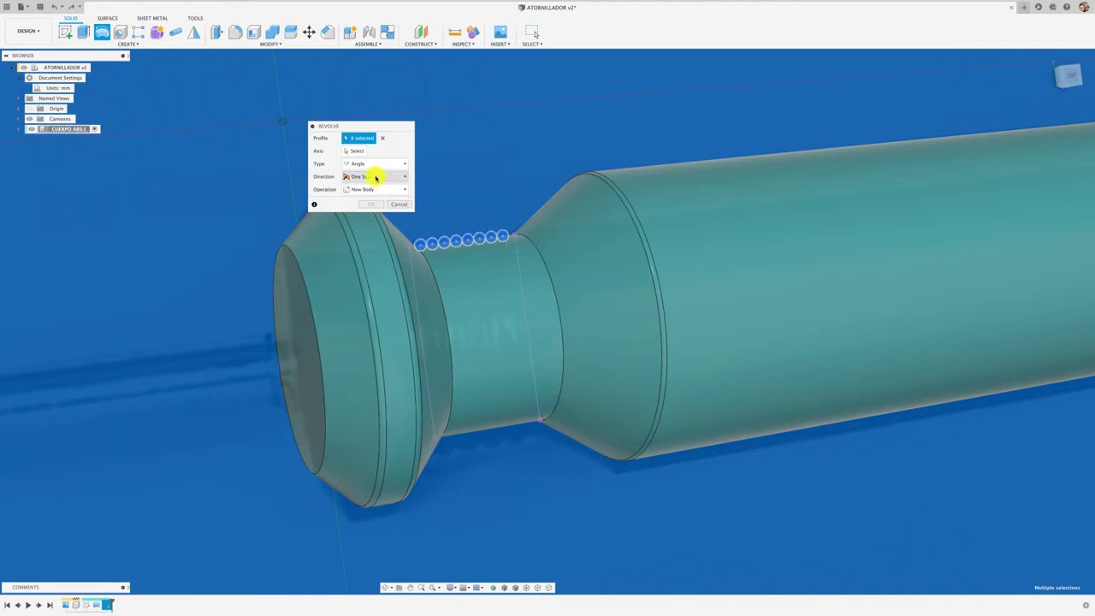
{"action": "left_click", "coordinate": [356, 151]}
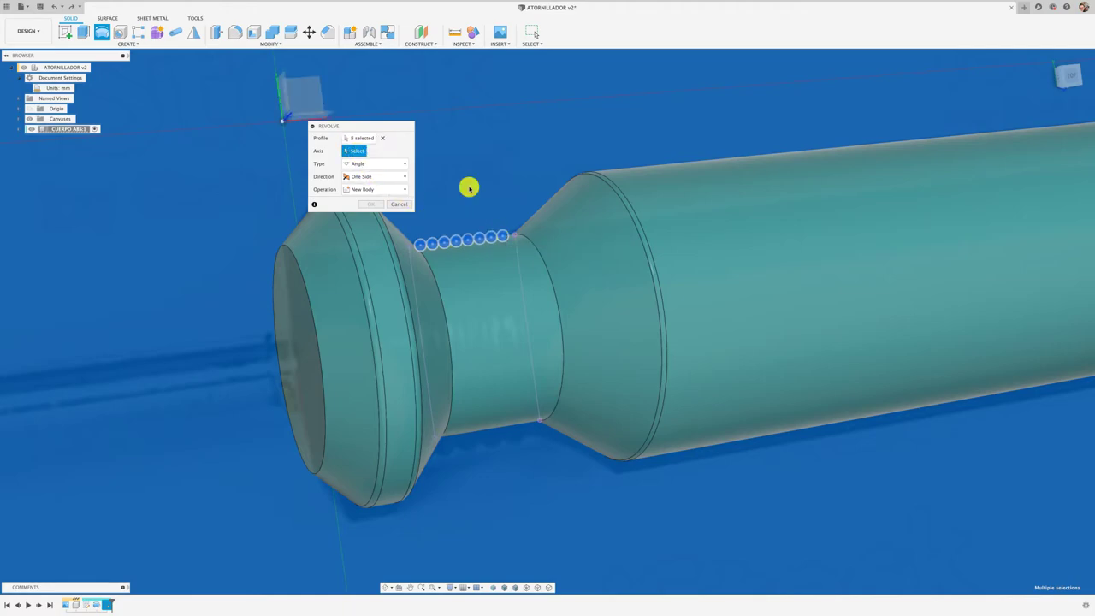
{"action": "left_click", "coordinate": [617, 195]}
{"action": "left_click", "coordinate": [402, 203]}
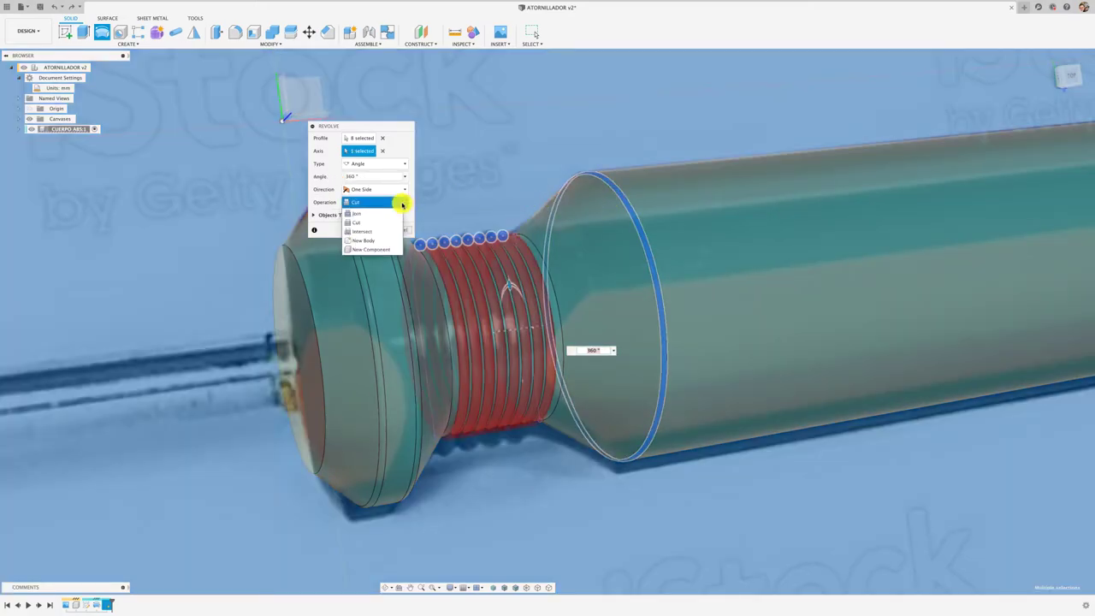
{"action": "left_click", "coordinate": [358, 213]}
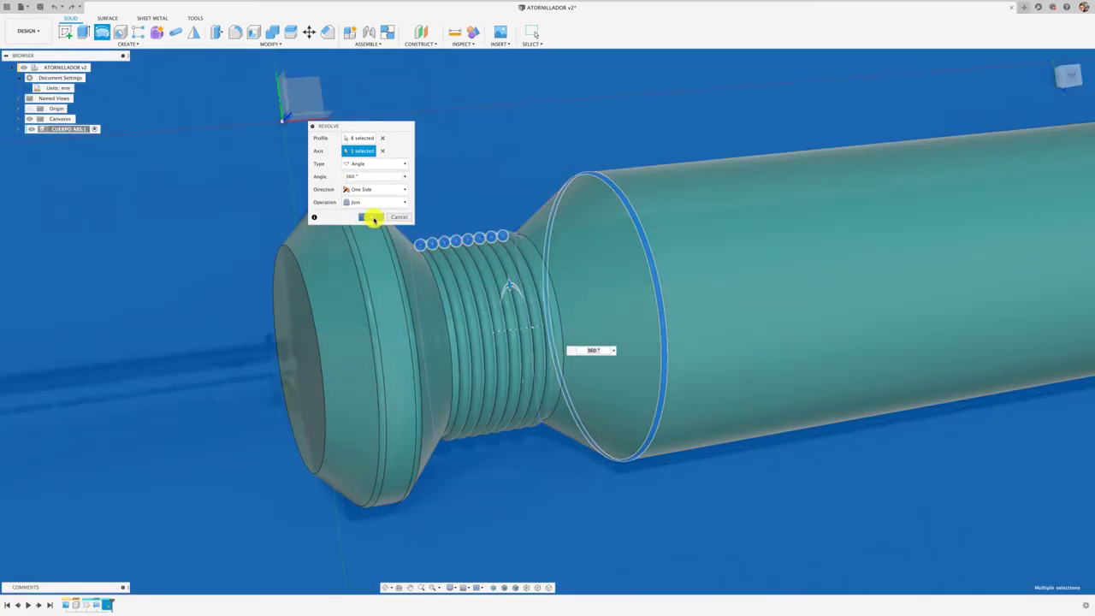
{"action": "left_click", "coordinate": [374, 218]}
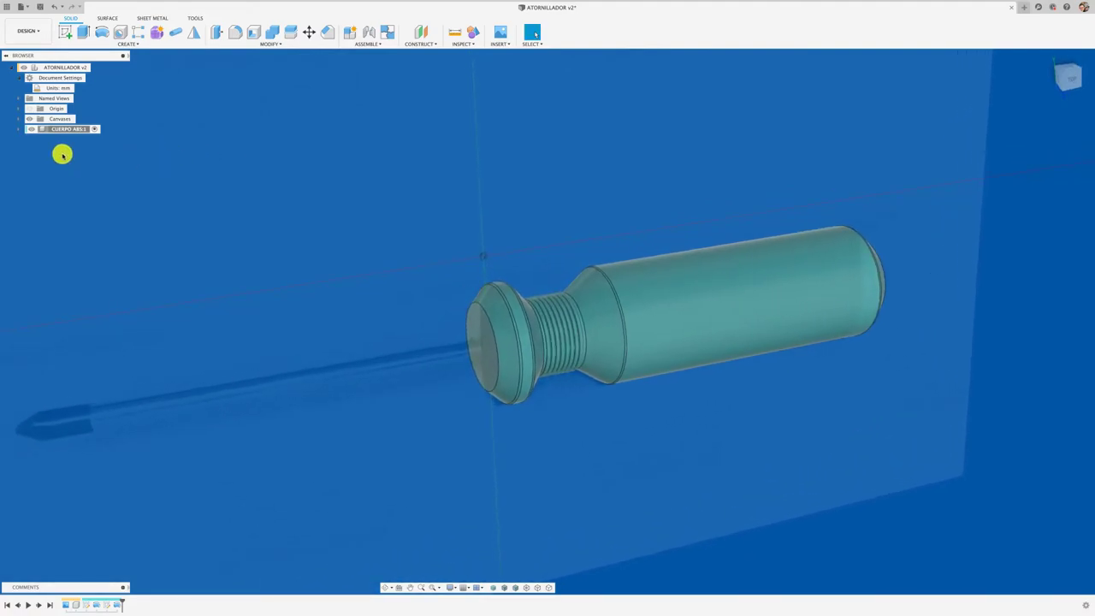
{"action": "left_click", "coordinate": [31, 129]}
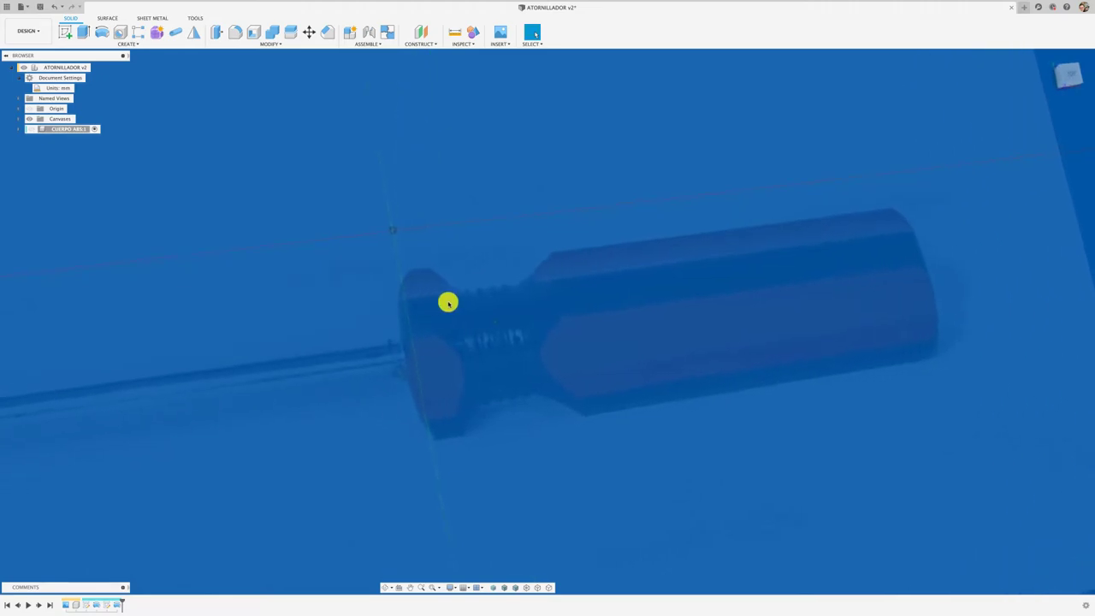
{"action": "left_click", "coordinate": [1069, 76]}
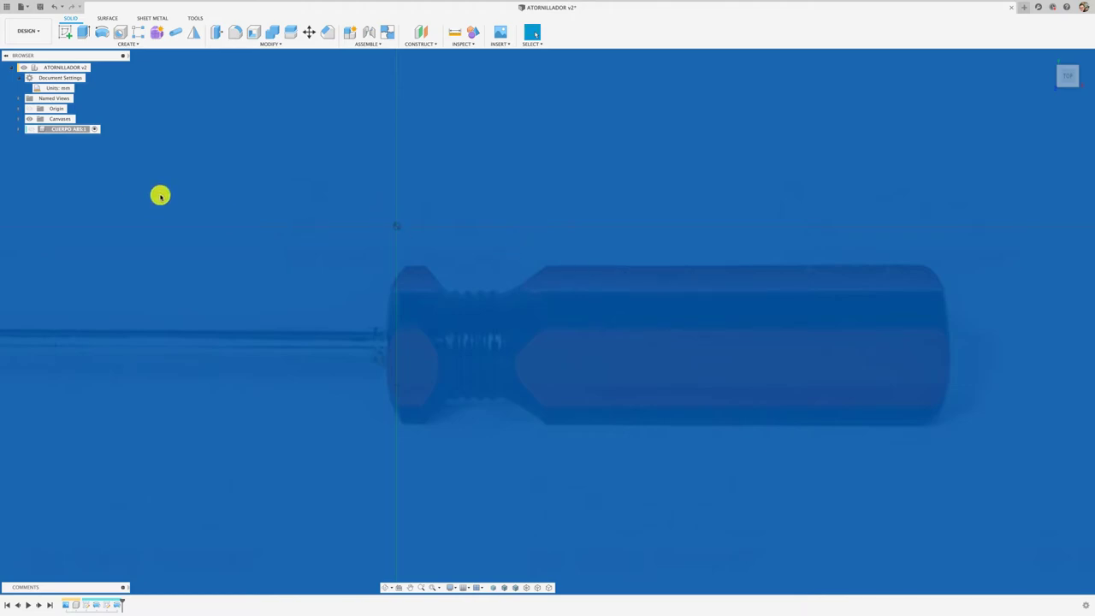
{"action": "left_click", "coordinate": [30, 130]}
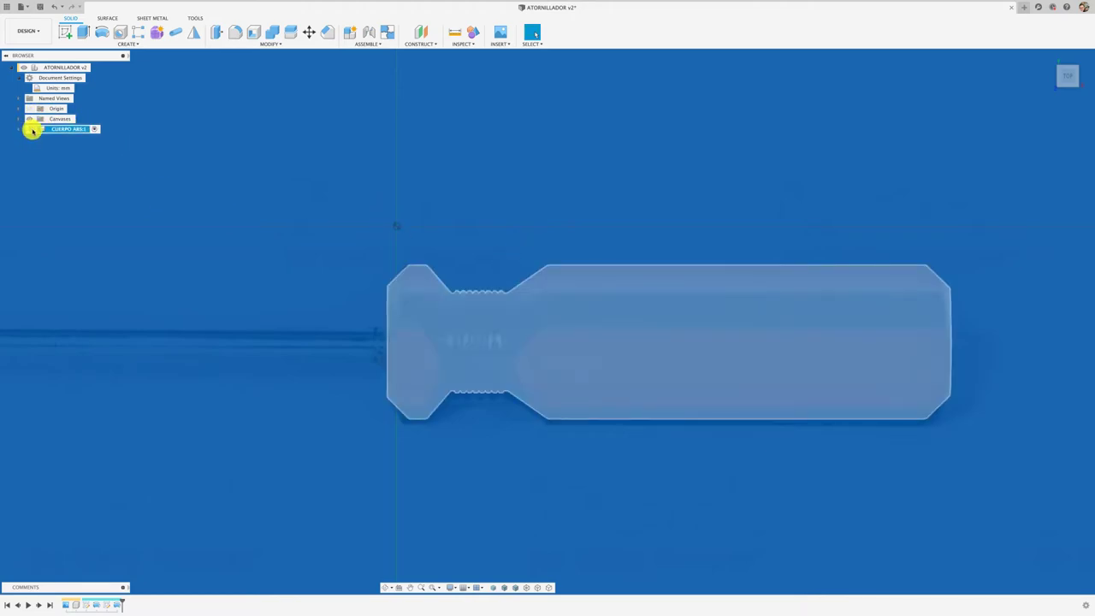
{"action": "left_click", "coordinate": [32, 129]}
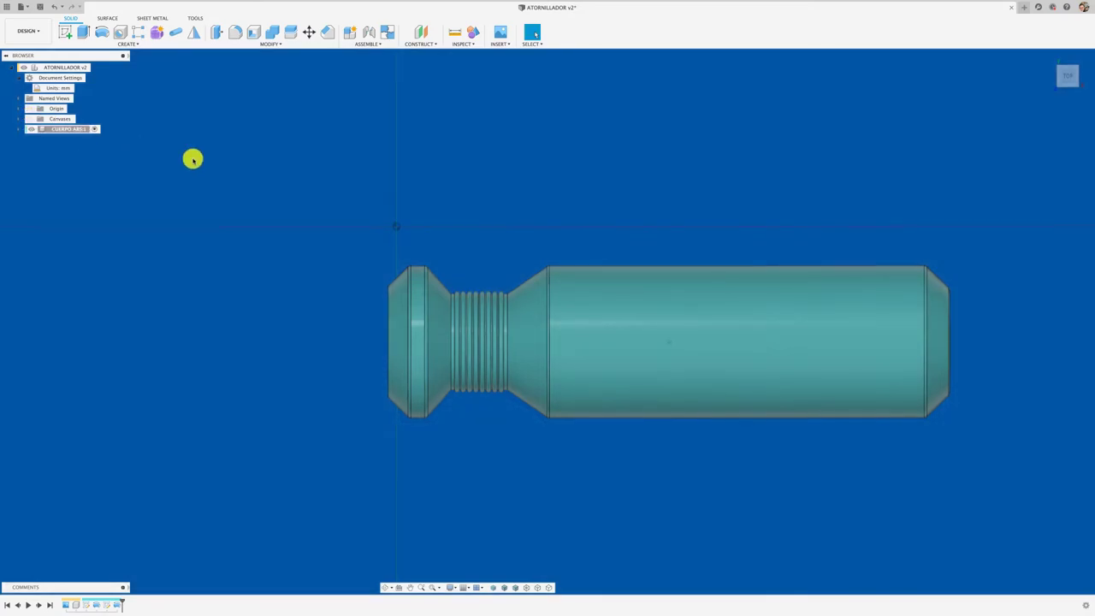
{"action": "mouse_move", "coordinate": [193, 160]}
{"action": "middle_mouse_down", "text": "shift"}
{"action": "mouse_move", "coordinate": [127, 95]}
{"action": "mouse_move", "coordinate": [115, 115]}
{"action": "mouse_move", "coordinate": [98, 59]}
{"action": "middle_mouse_up", "text": "shift"}
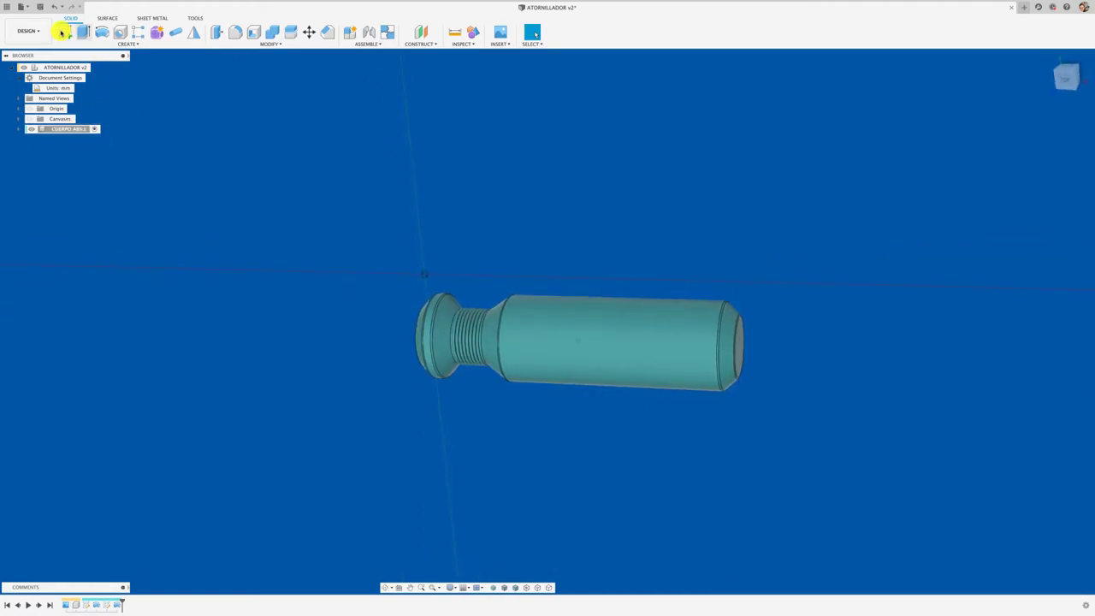
Step: Create a sketch on the handle's flat end face, viewed face-on, and begin a circle
{"action": "left_click", "coordinate": [65, 32]}
{"action": "middle_click_drag", "start_coordinate": [277, 245], "coordinate": [363, 407], "text": "shift"}
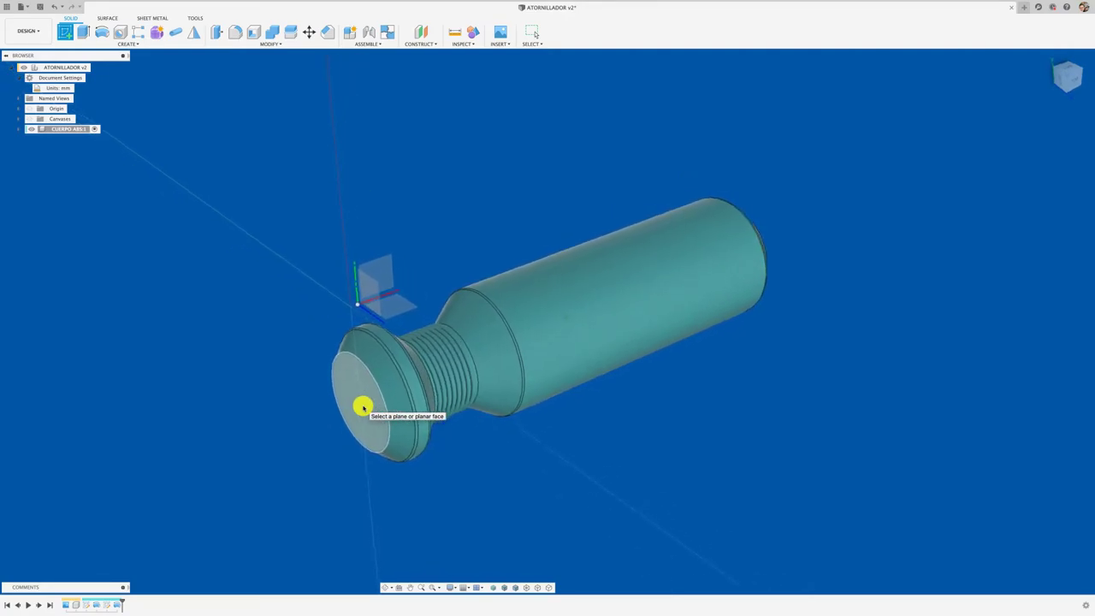
{"action": "left_click", "coordinate": [353, 403]}
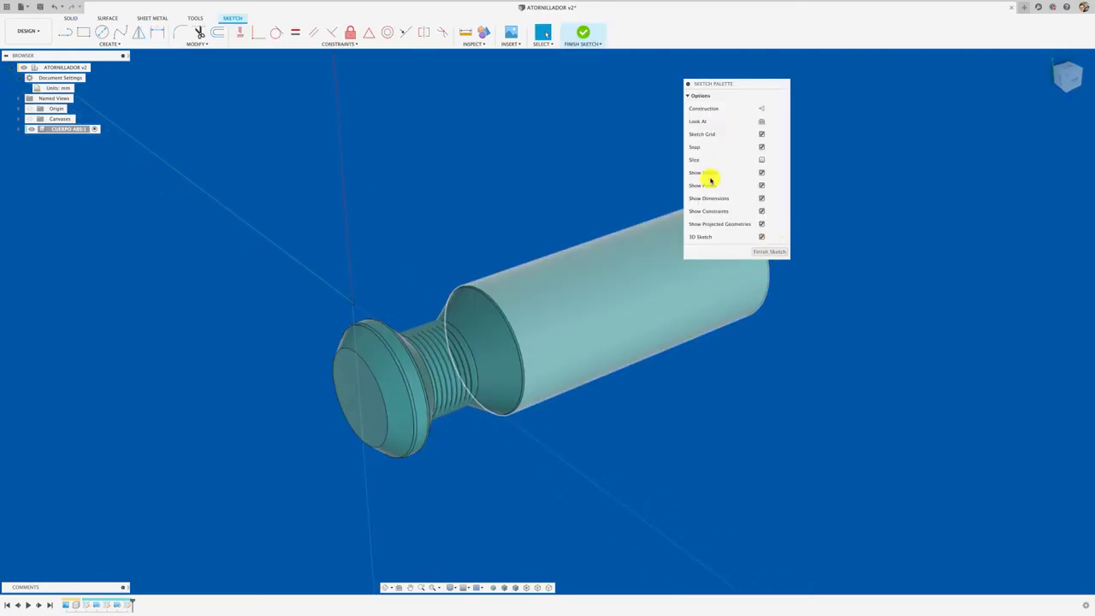
{"action": "left_click", "coordinate": [1054, 83]}
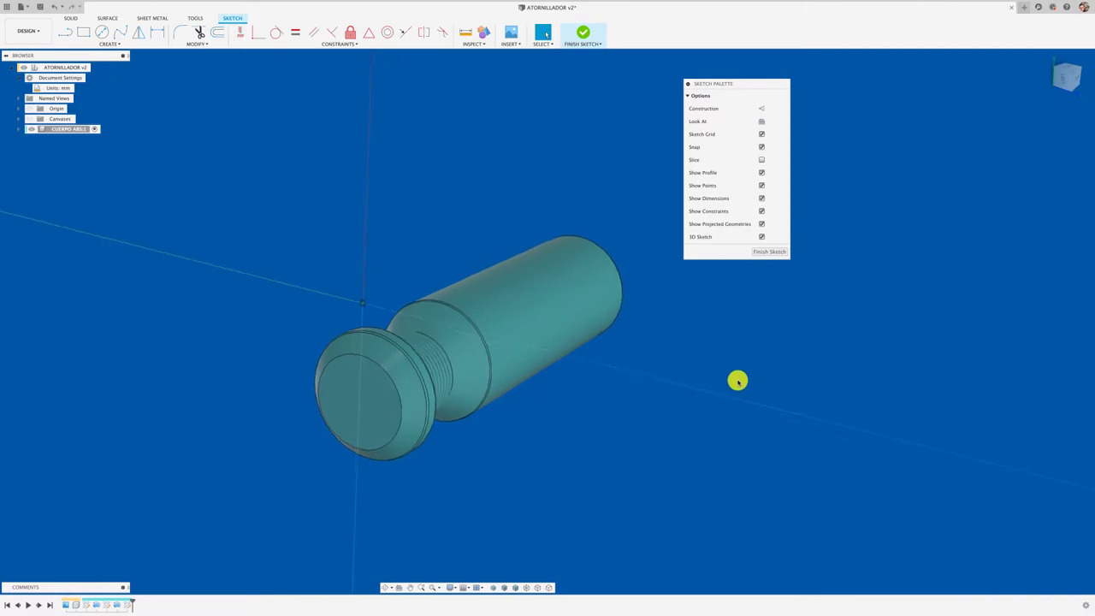
{"action": "left_click", "coordinate": [1065, 79]}
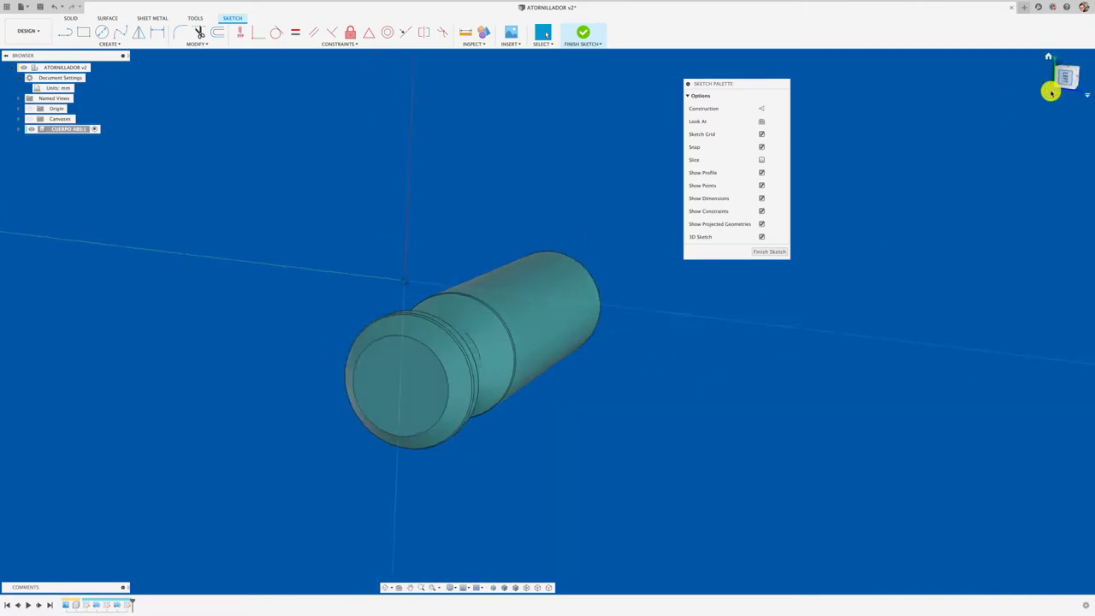
{"action": "scroll", "coordinate": [571, 339], "scroll_direction": "up", "scroll_amount": 3}
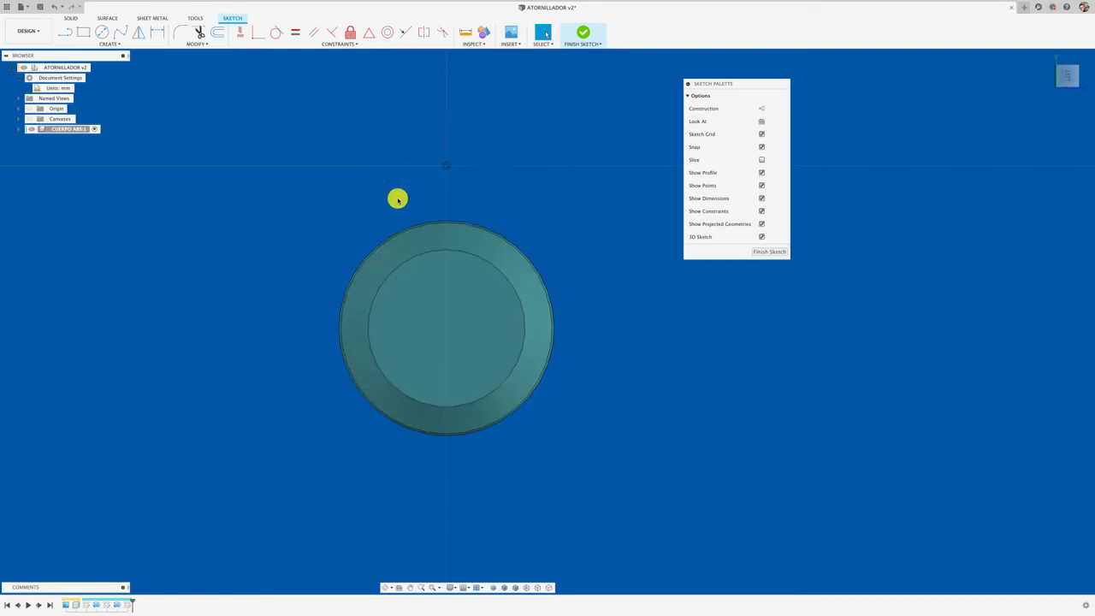
{"action": "left_click", "coordinate": [102, 32]}
{"action": "left_click", "coordinate": [452, 152]}
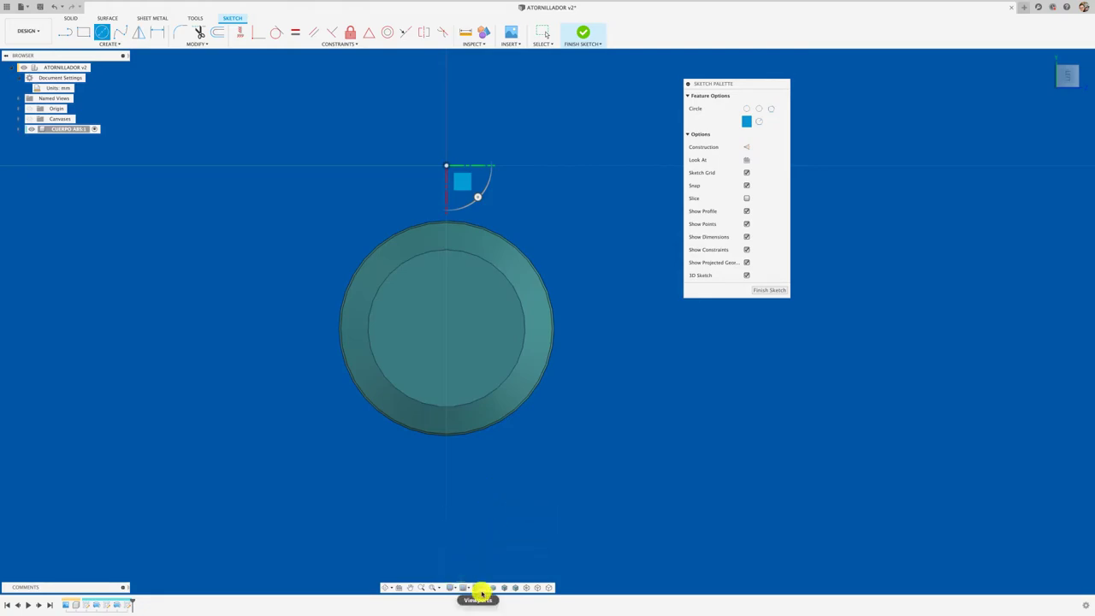
Step: In wireframe, draw a ~29 mm circle above the end ring, its edge touching the ring's top
{"action": "left_click", "coordinate": [454, 589]}
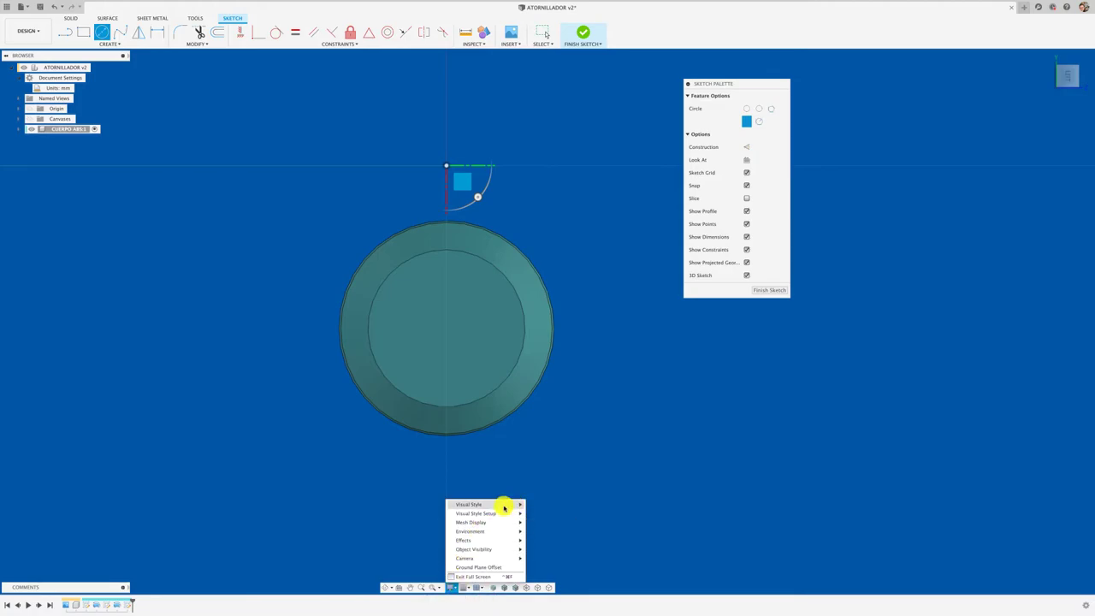
{"action": "mouse_move", "coordinate": [479, 505]}
{"action": "left_click", "coordinate": [549, 532]}
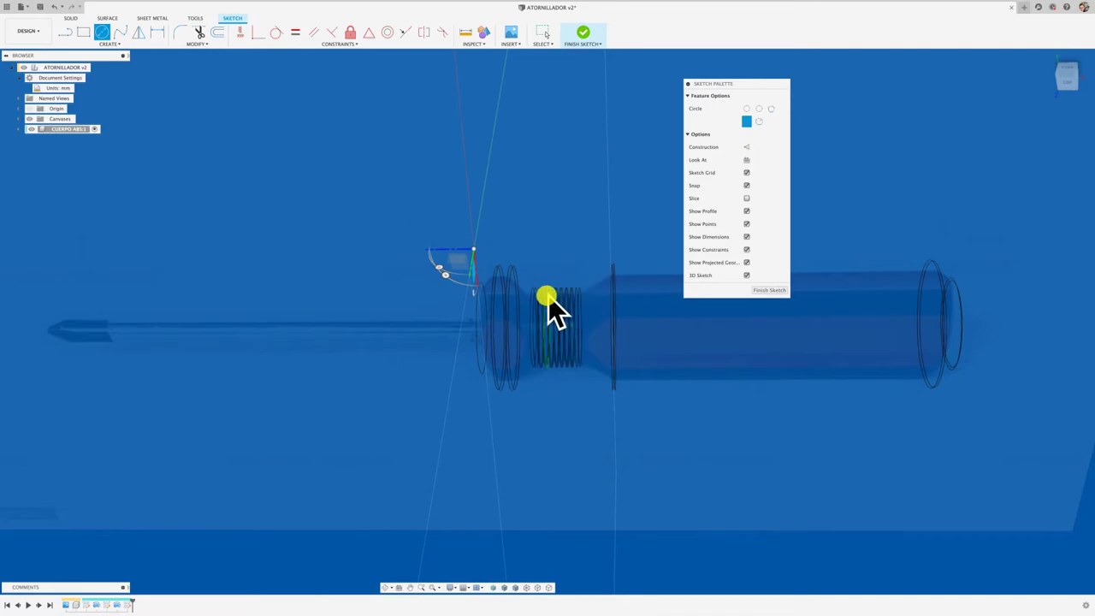
{"action": "middle_click_drag", "start_coordinate": [538, 276], "coordinate": [788, 200], "text": "shift"}
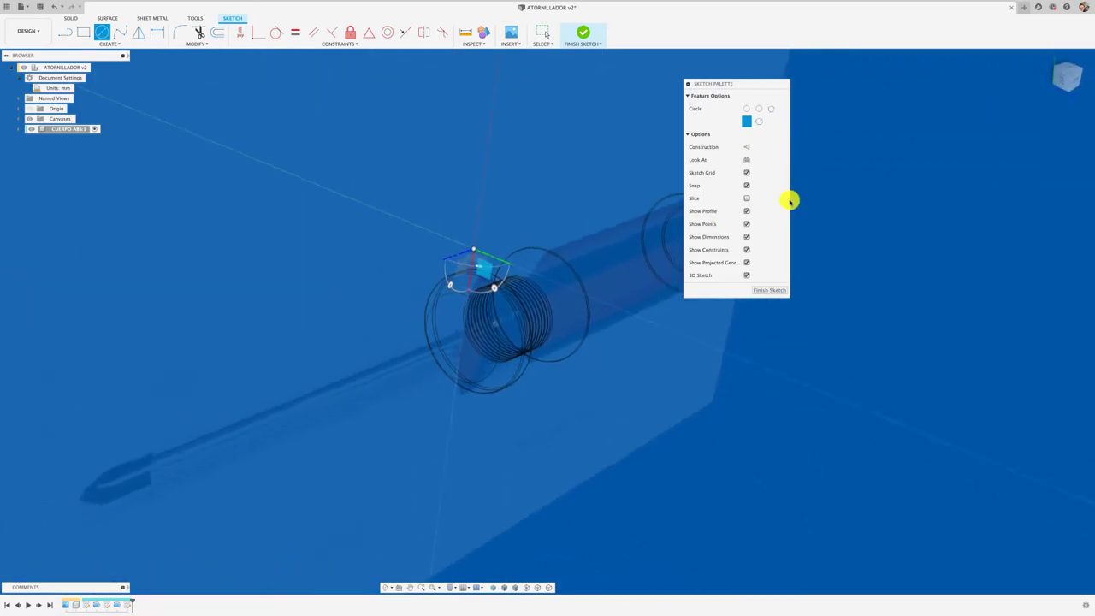
{"action": "left_click", "coordinate": [1065, 80]}
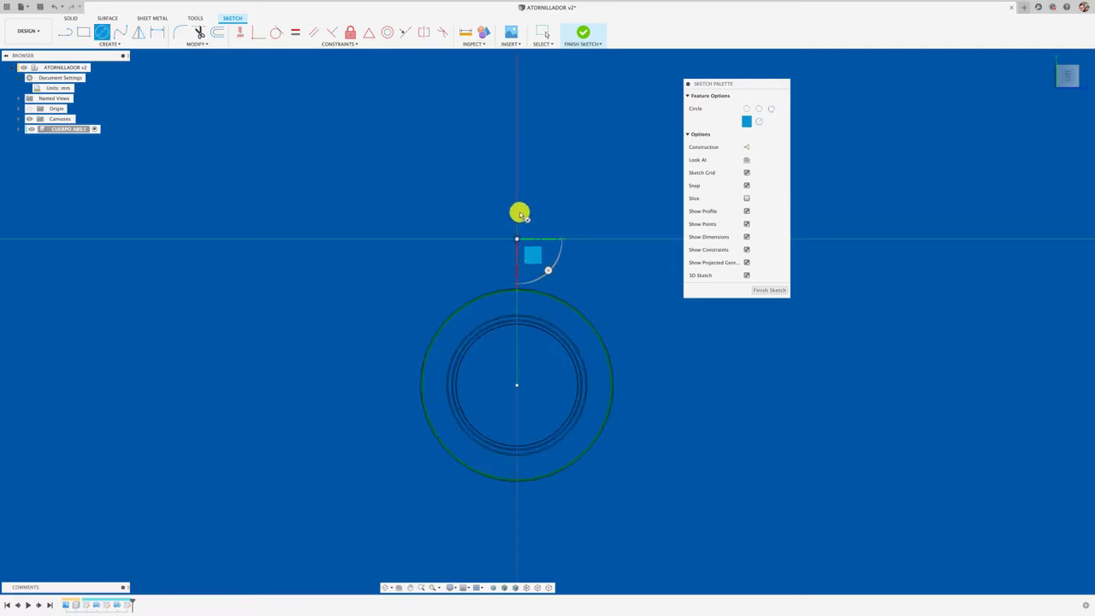
{"action": "left_click", "coordinate": [517, 206]}
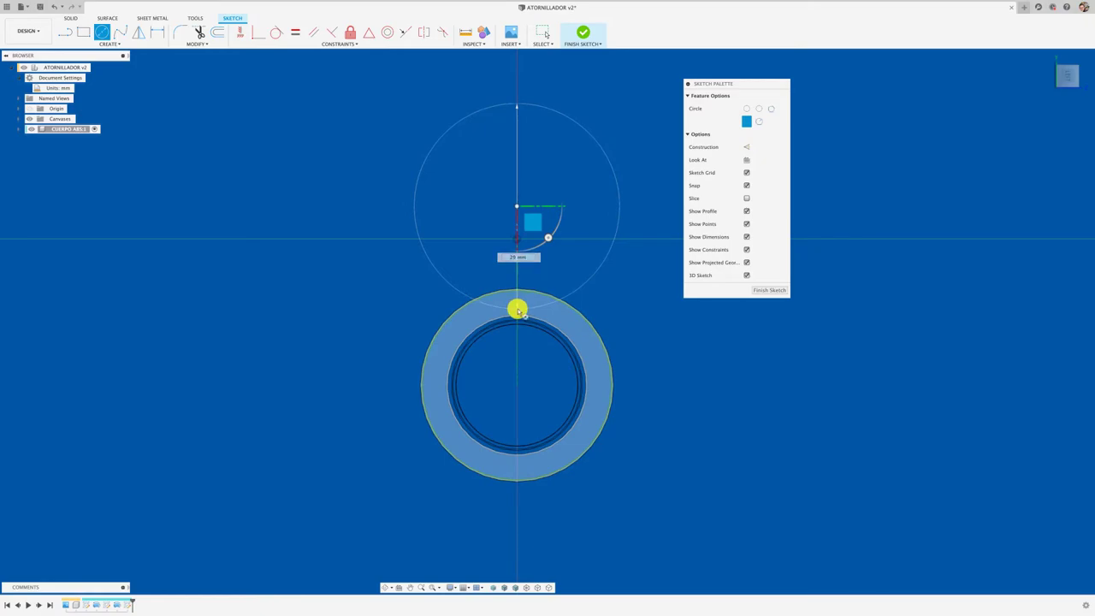
{"action": "left_click", "coordinate": [518, 308]}
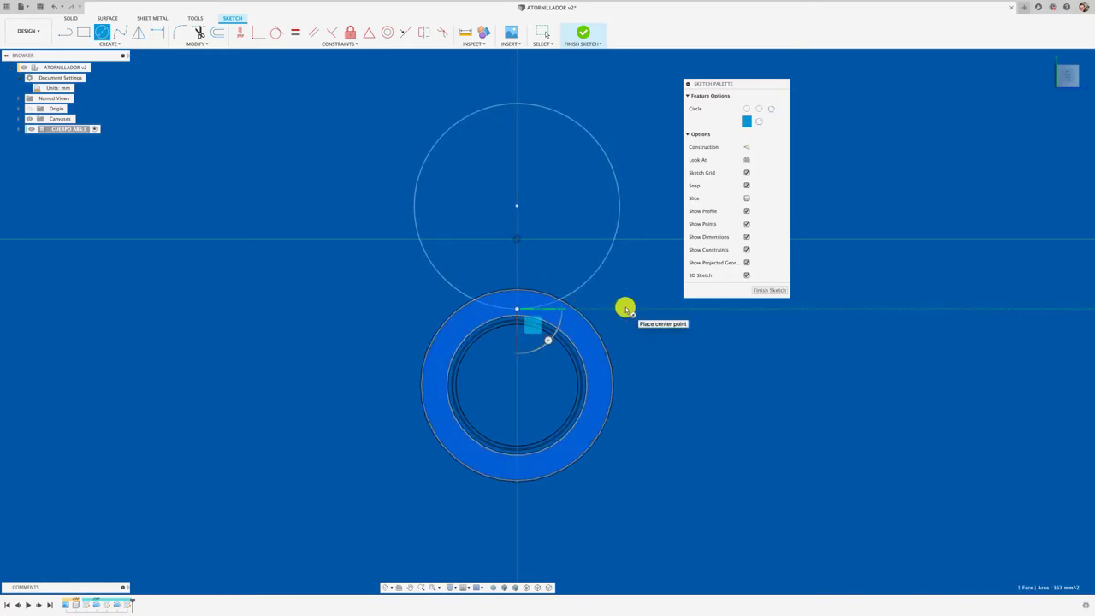
Step: Circular-pattern the upper circle 5 times around the handle's centre
{"action": "left_click", "coordinate": [120, 46]}
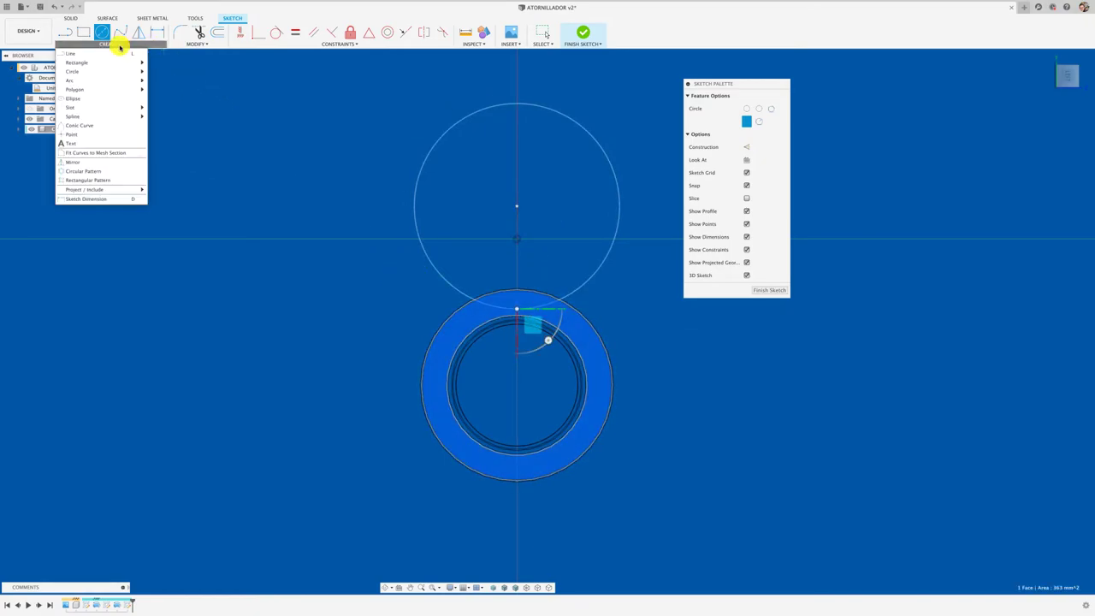
{"action": "left_click", "coordinate": [97, 174]}
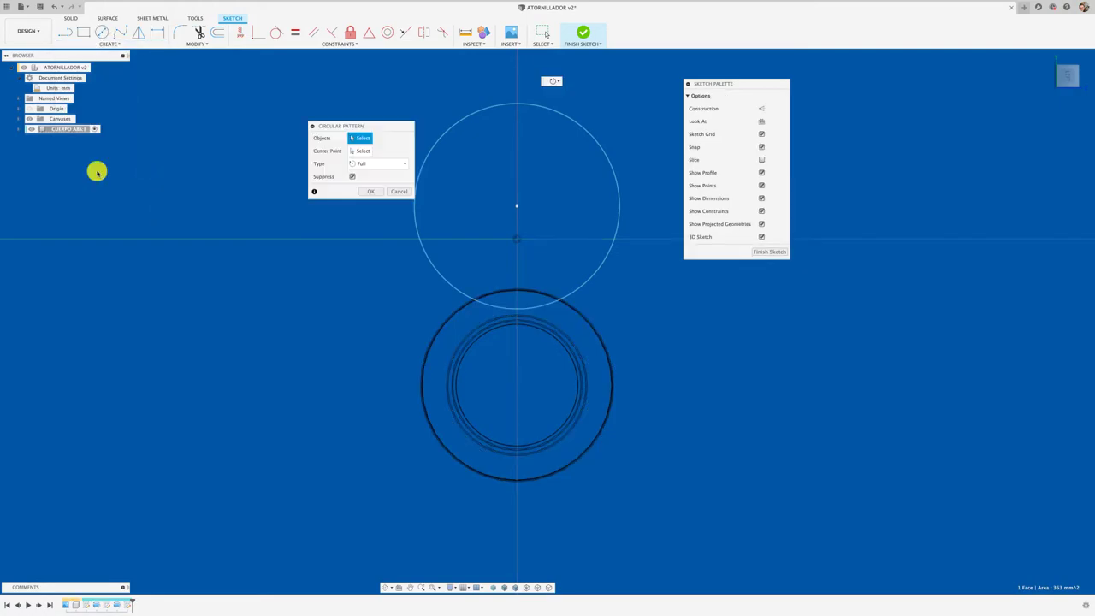
{"action": "left_click", "coordinate": [540, 107]}
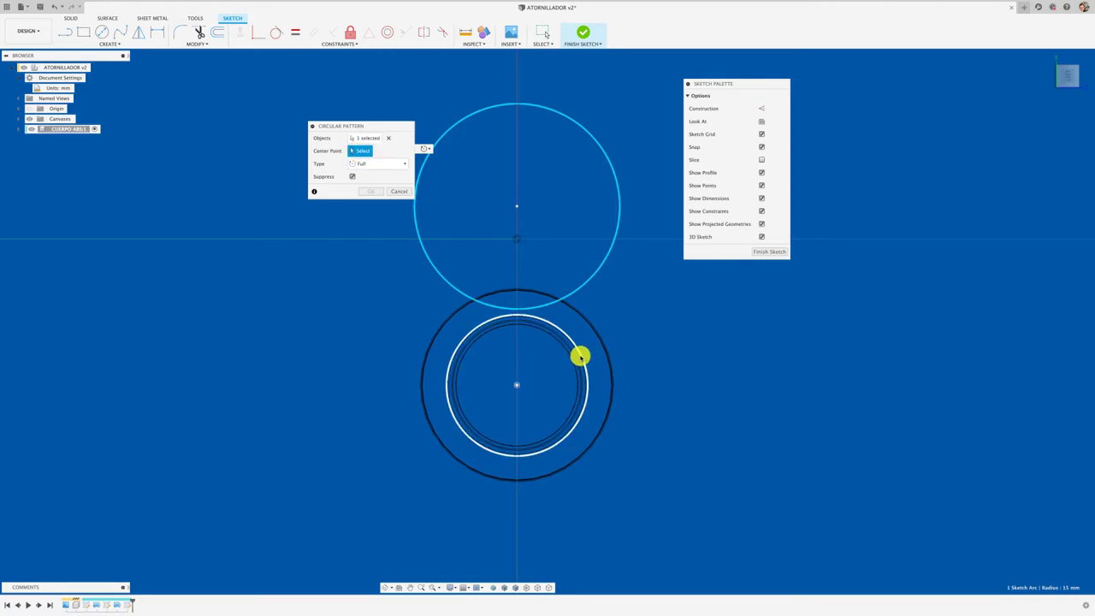
{"action": "left_click", "coordinate": [580, 357]}
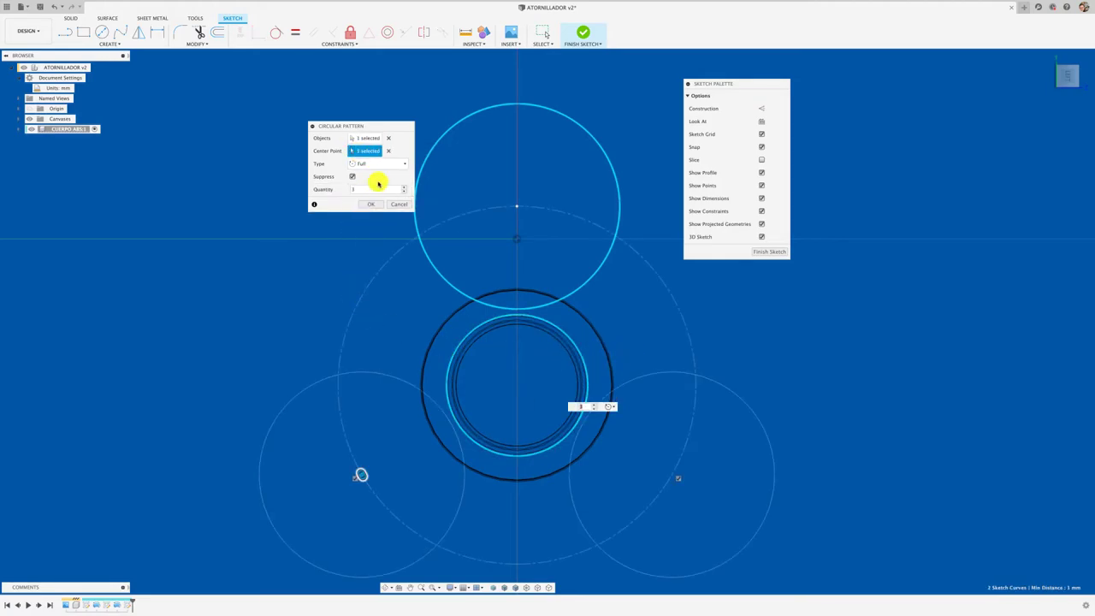
{"action": "key", "text": "Up"}
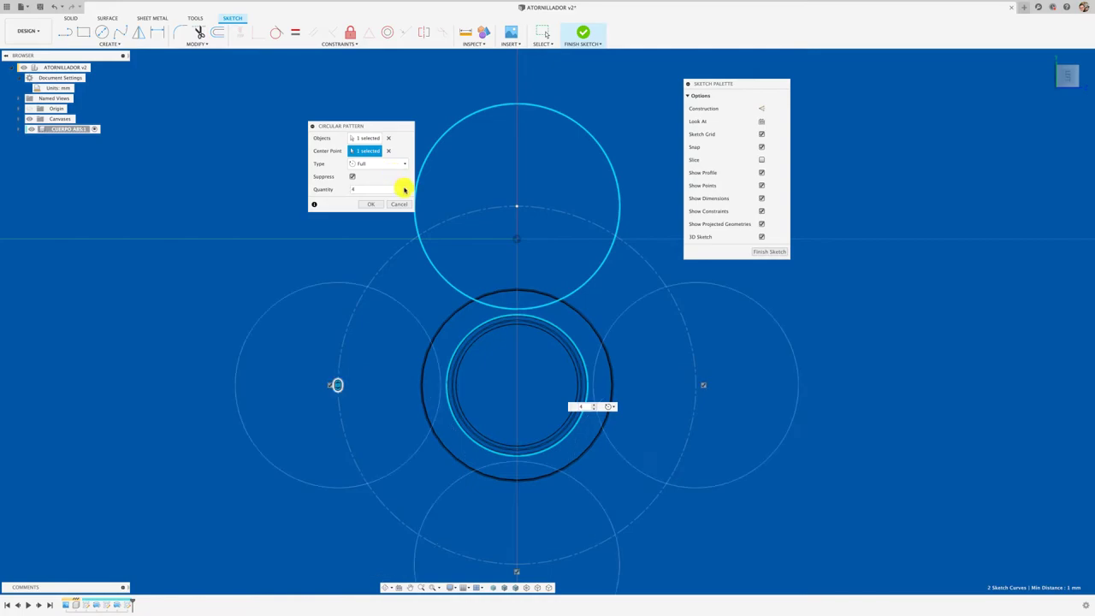
{"action": "key", "text": "Up"}
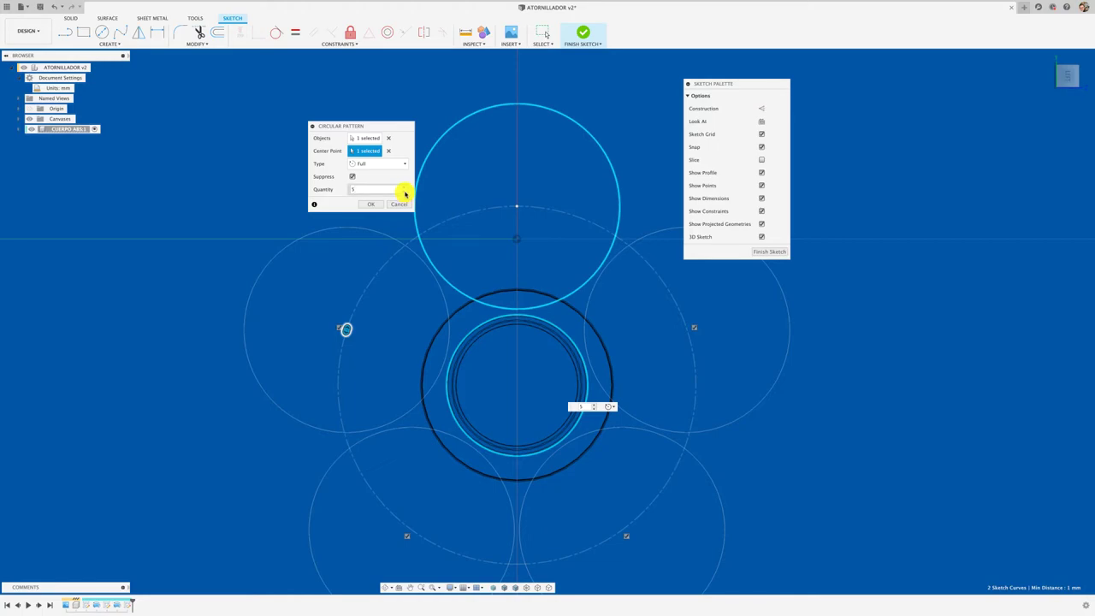
{"action": "left_click", "coordinate": [372, 206]}
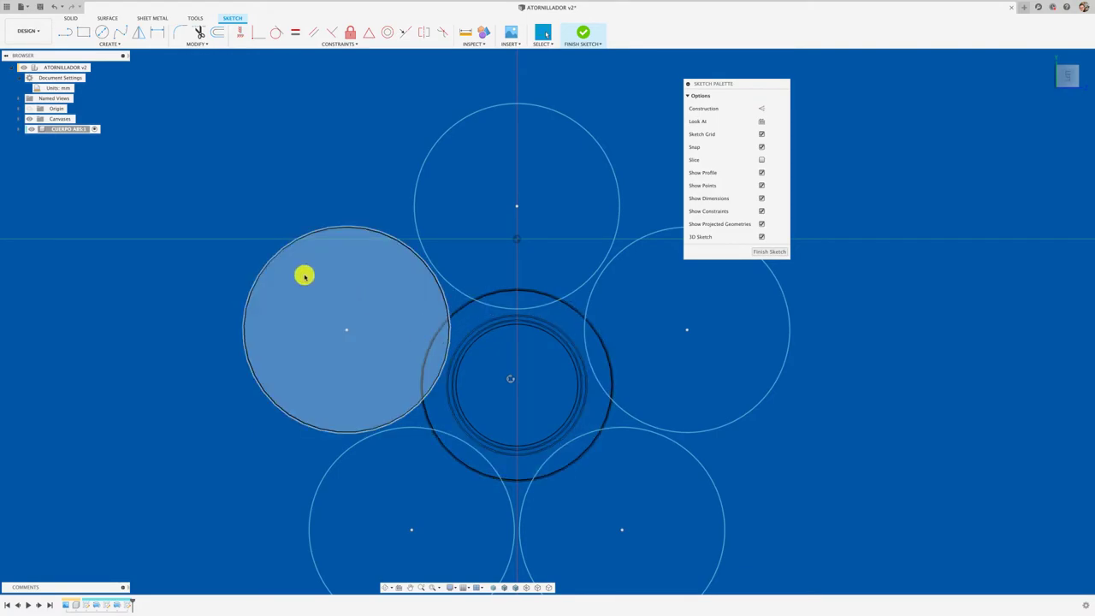
Step: Return to the home view and show the model shaded with visible edges
{"action": "key", "text": "F6"}
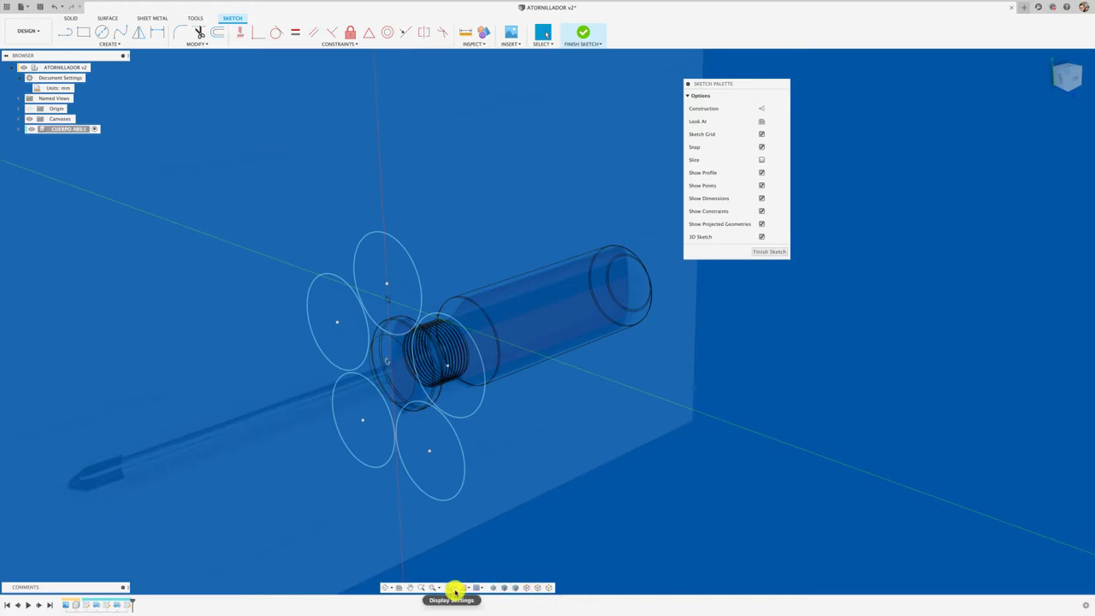
{"action": "left_click", "coordinate": [455, 589]}
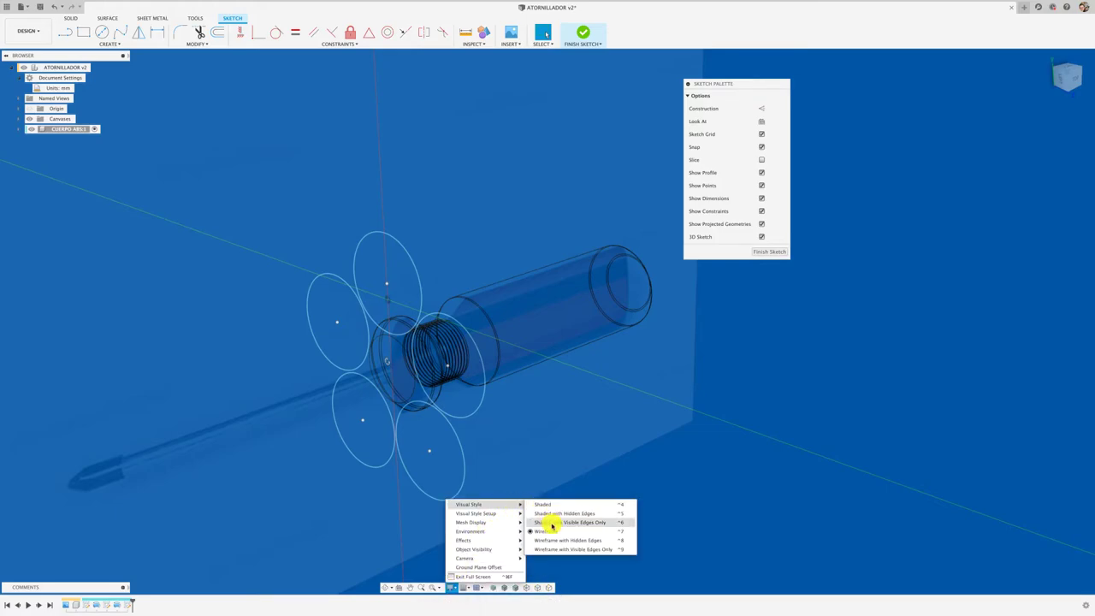
{"action": "left_click", "coordinate": [551, 523]}
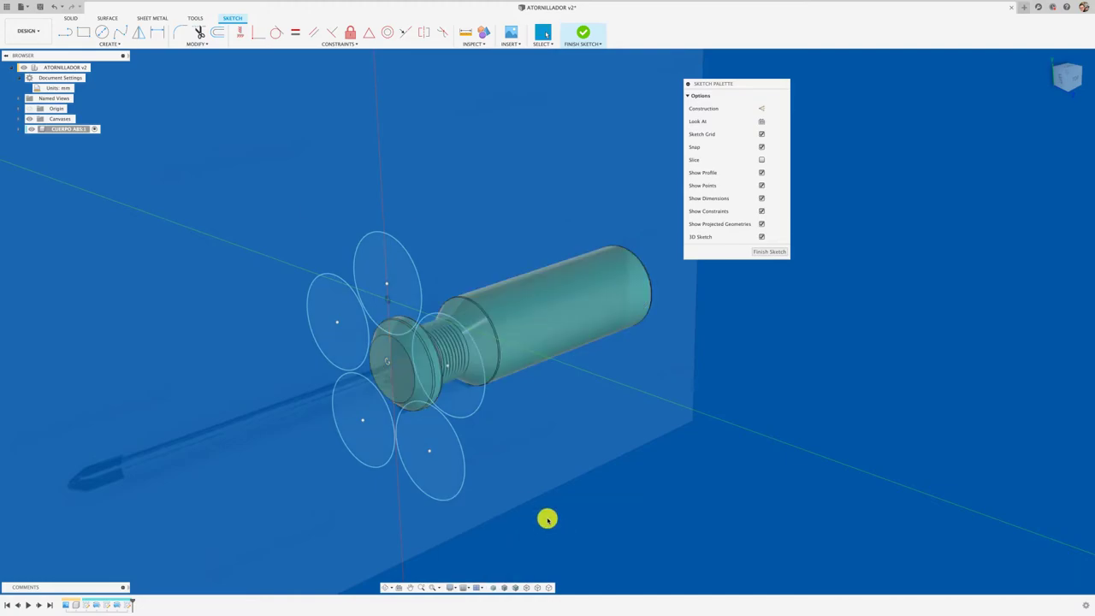
Step: Extrude the five circle profiles 119 mm through the handle as a Cut, carving flutes
{"action": "key", "text": "e"}
{"action": "left_click", "coordinate": [377, 277]}
{"action": "left_click", "coordinate": [359, 340]}
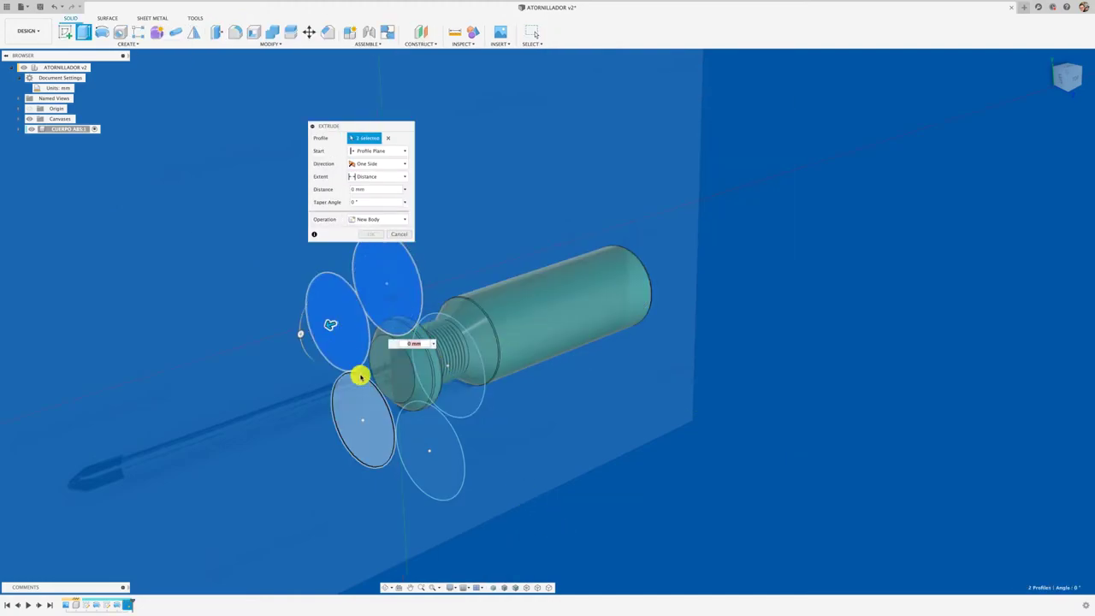
{"action": "left_click", "coordinate": [383, 402]}
{"action": "left_click", "coordinate": [419, 415]}
{"action": "left_click", "coordinate": [424, 382]}
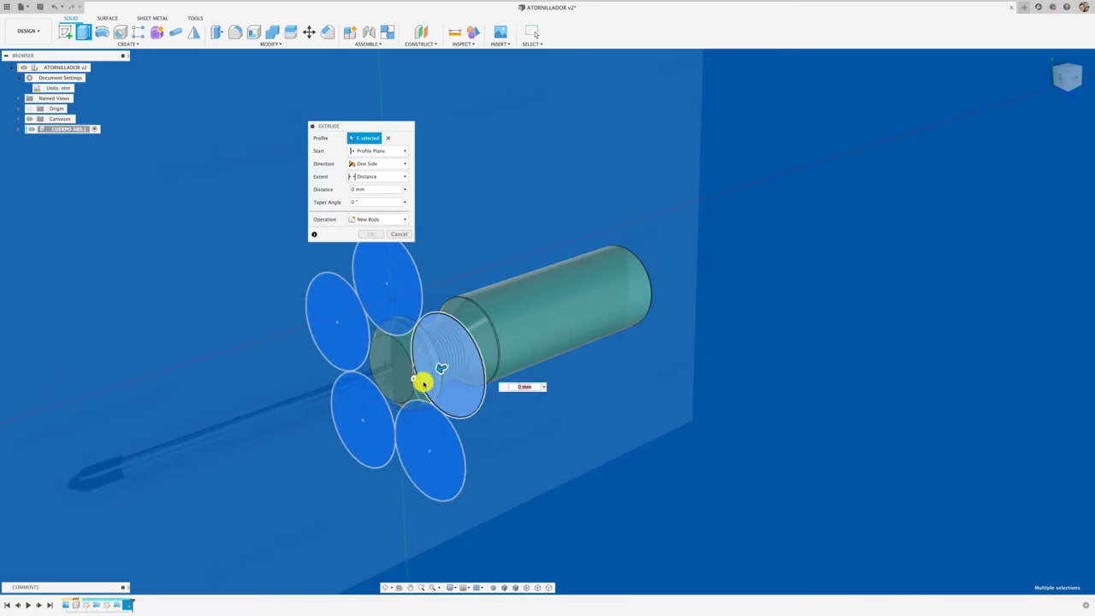
{"action": "mouse_move", "coordinate": [440, 368]}
{"action": "left_mouse_down"}
{"action": "mouse_move", "coordinate": [700, 304]}
{"action": "mouse_move", "coordinate": [762, 277]}
{"action": "left_mouse_up"}
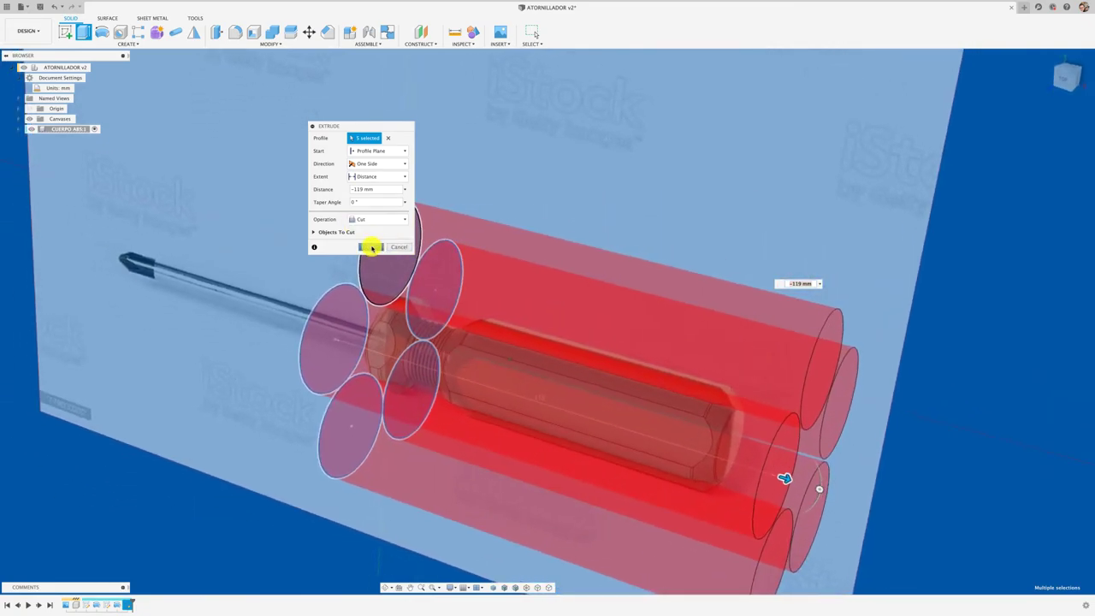
{"action": "left_click", "coordinate": [369, 247]}
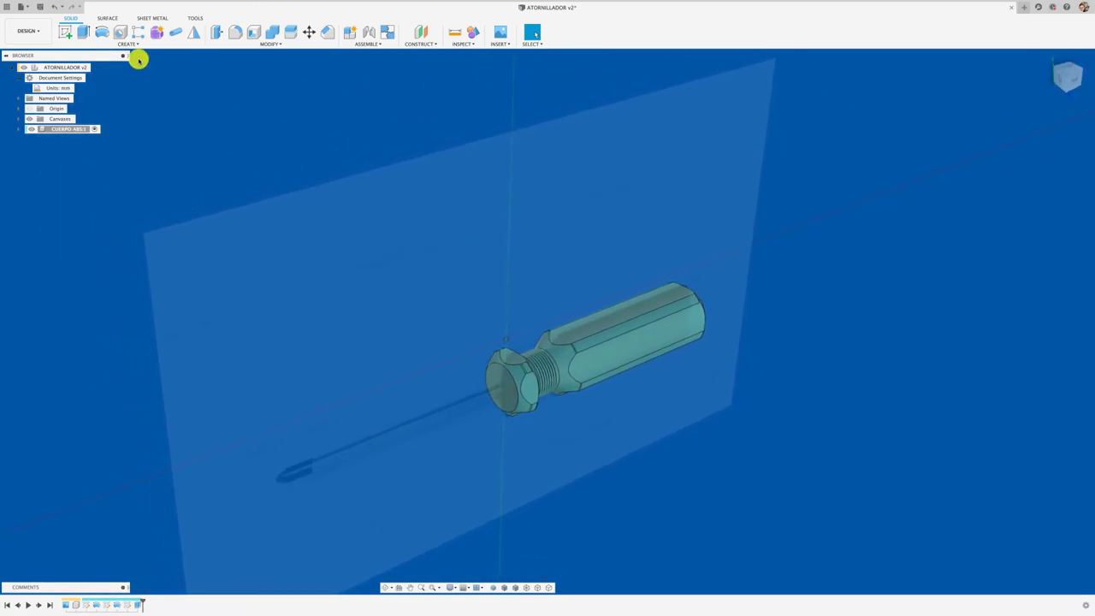
Step: Save the design and show the data panel listing the ATORNILLADOR file
{"action": "left_click", "coordinate": [38, 8]}
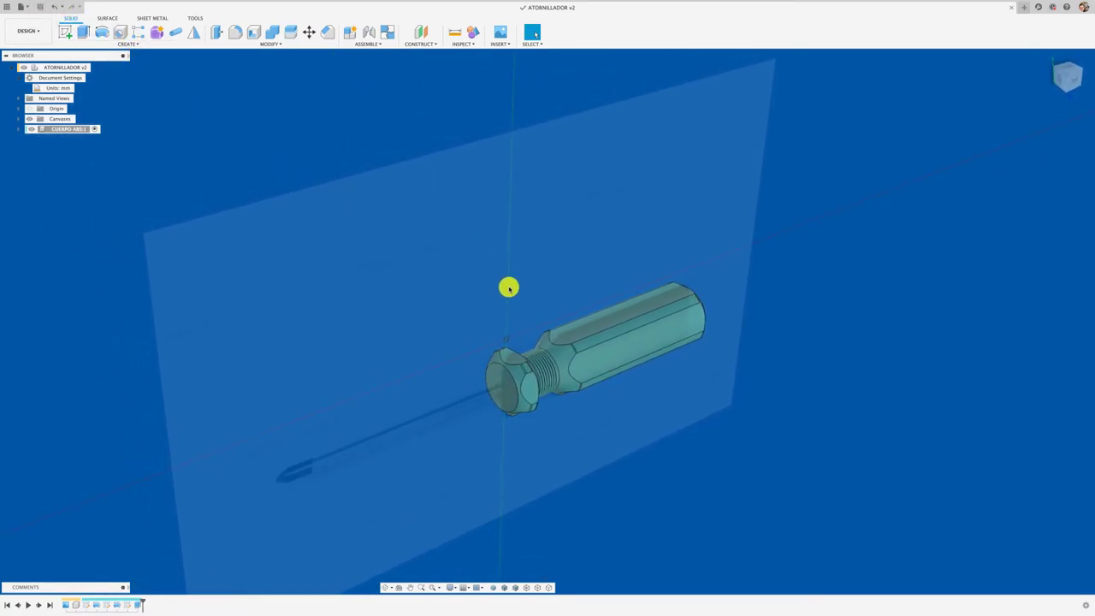
{"action": "left_click", "coordinate": [7, 7]}
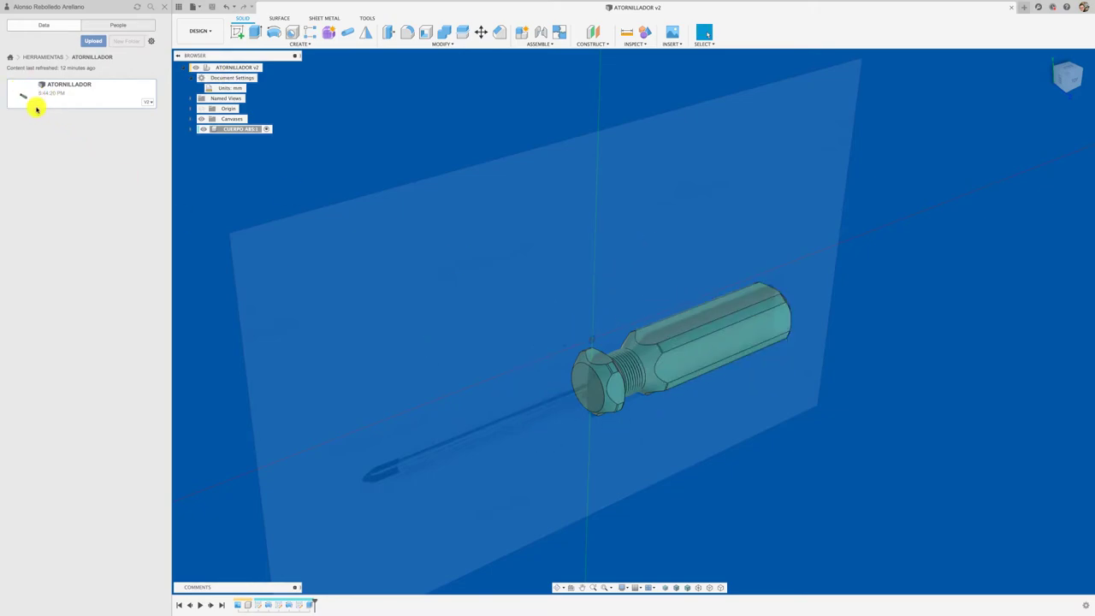
{"action": "mouse_move", "coordinate": [323, 276]}
{"action": "middle_mouse_down", "text": "shift"}
{"action": "mouse_move", "coordinate": [675, 557]}
{"action": "mouse_move", "coordinate": [373, 231]}
{"action": "mouse_move", "coordinate": [320, 149]}
{"action": "mouse_move", "coordinate": [302, 144]}
{"action": "mouse_move", "coordinate": [266, 74]}
{"action": "middle_mouse_up", "text": "shift"}
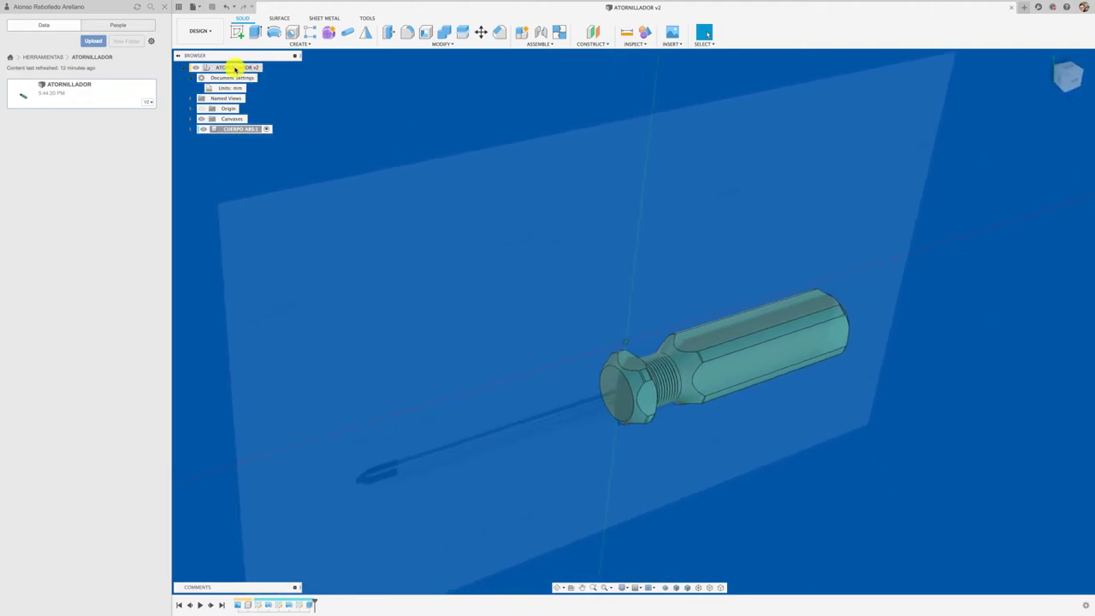
Step: Create a new component under the root named VASTAGO
{"action": "left_click", "coordinate": [236, 68]}
{"action": "right_click", "coordinate": [235, 68]}
{"action": "left_click", "coordinate": [256, 85]}
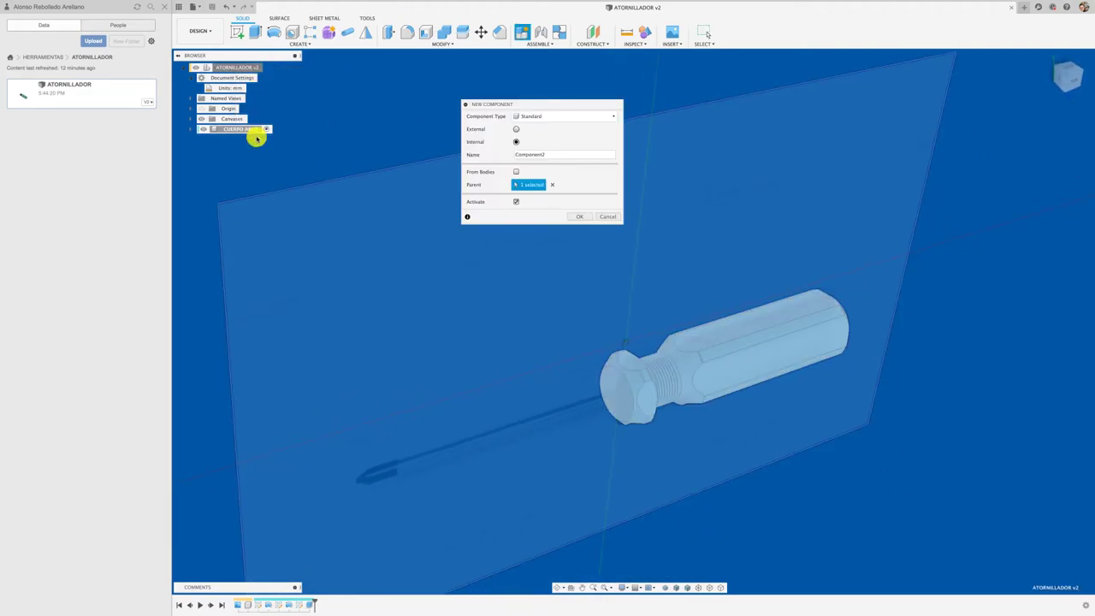
{"action": "left_click_drag", "start_coordinate": [515, 156], "coordinate": [477, 156]}
{"action": "type", "text": "VASTAGO"}
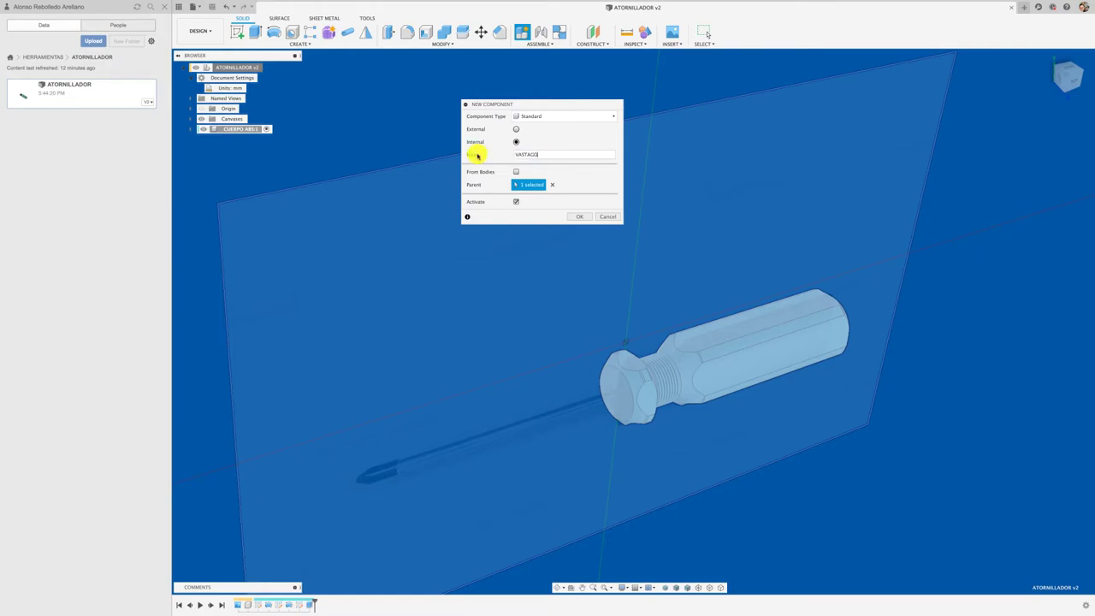
{"action": "left_click", "coordinate": [581, 218]}
Step: Sketch a 5 mm circle centred on the handle's end face
{"action": "left_click", "coordinate": [244, 31]}
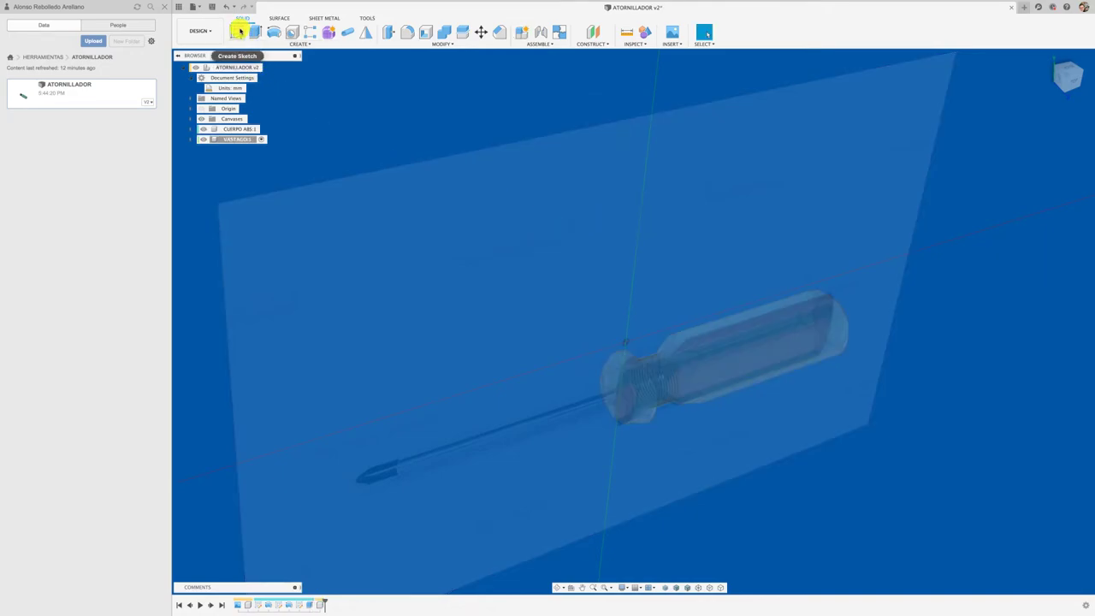
{"action": "left_click", "coordinate": [618, 404]}
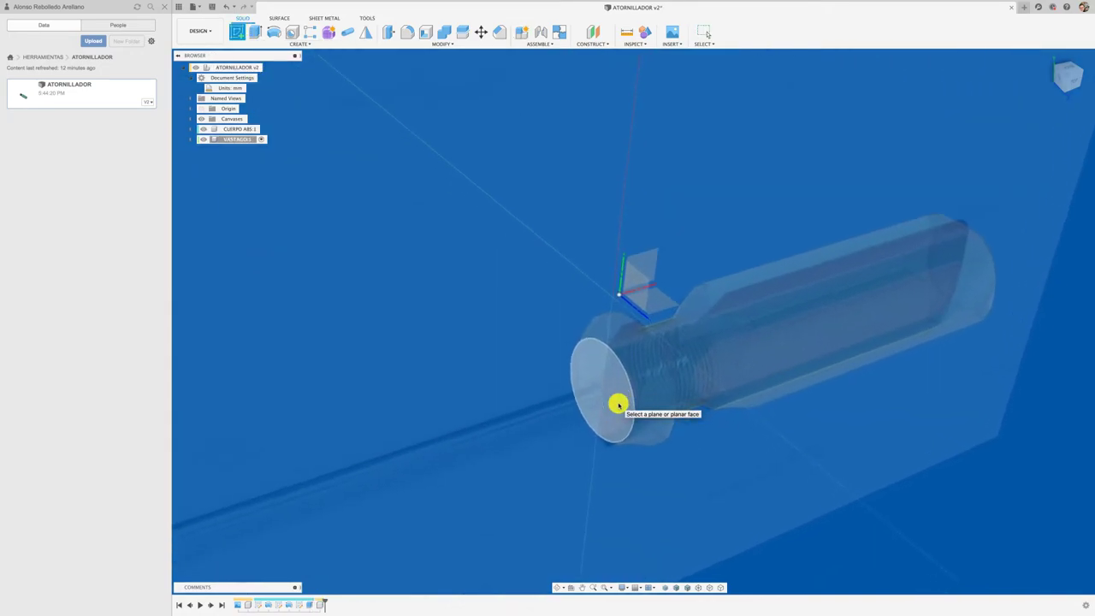
{"action": "key", "text": "c"}
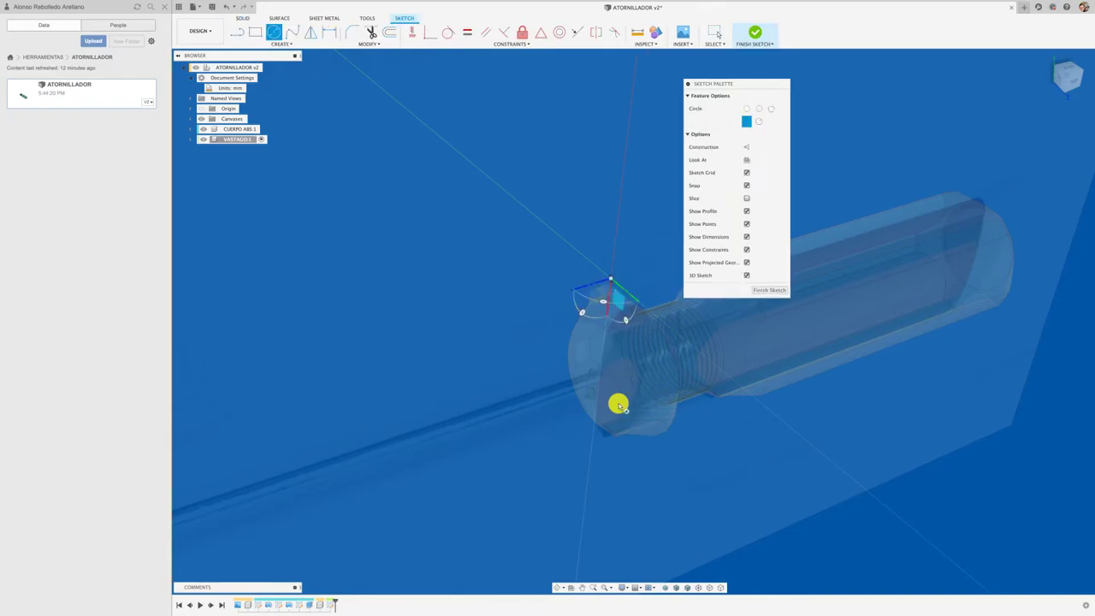
{"action": "middle_click_drag", "start_coordinate": [593, 381], "coordinate": [770, 274], "text": "shift"}
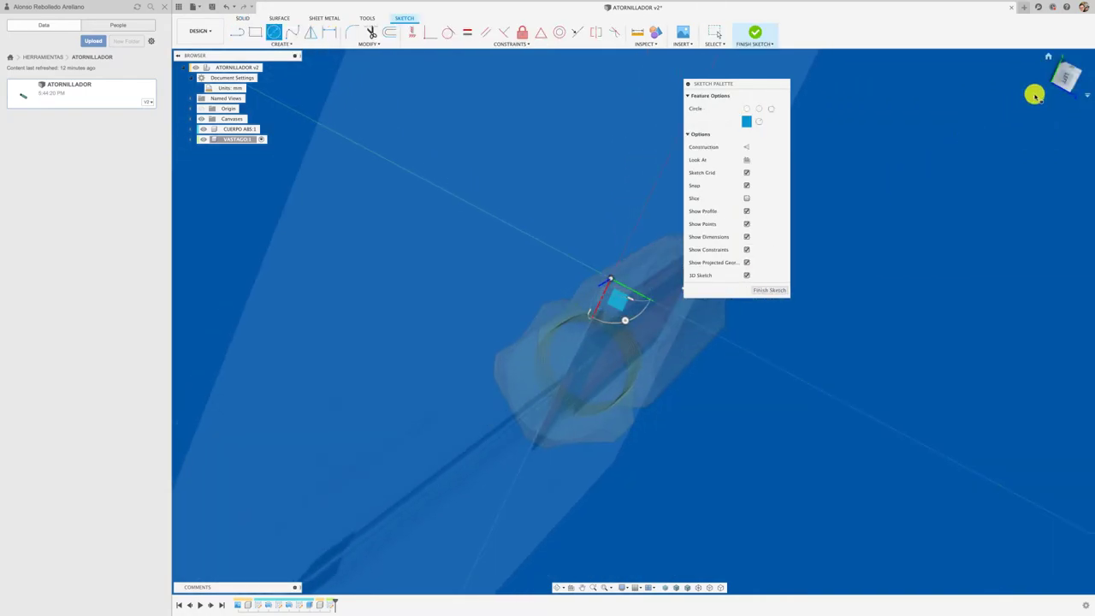
{"action": "left_click", "coordinate": [1067, 79]}
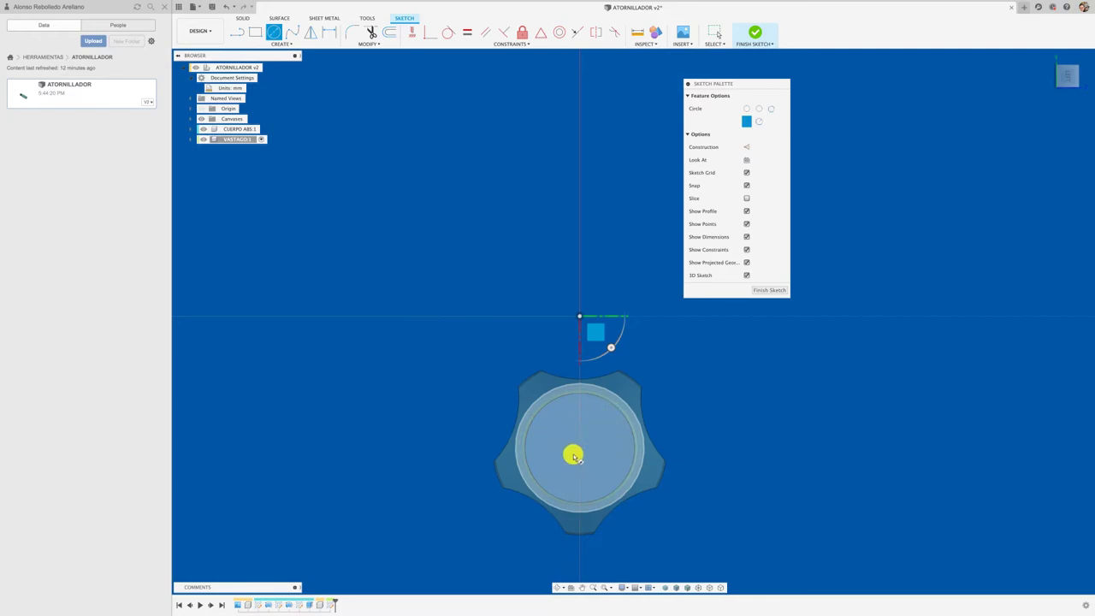
{"action": "left_click", "coordinate": [580, 450]}
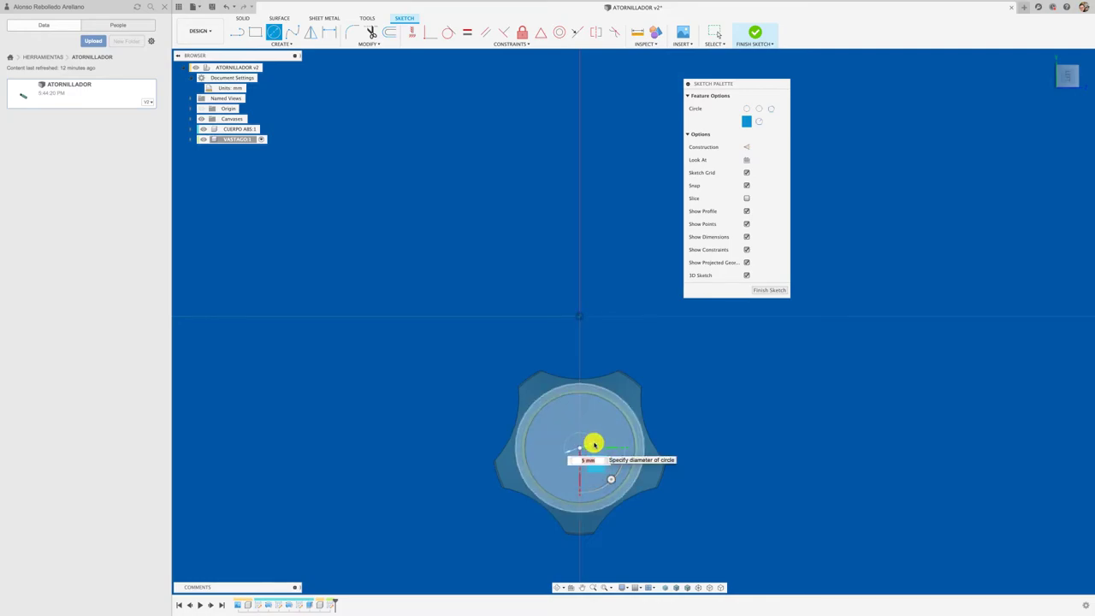
{"action": "key", "text": "Return"}
{"action": "key", "text": "Escape"}
{"action": "middle_click_drag", "start_coordinate": [645, 456], "coordinate": [665, 464], "text": "shift"}
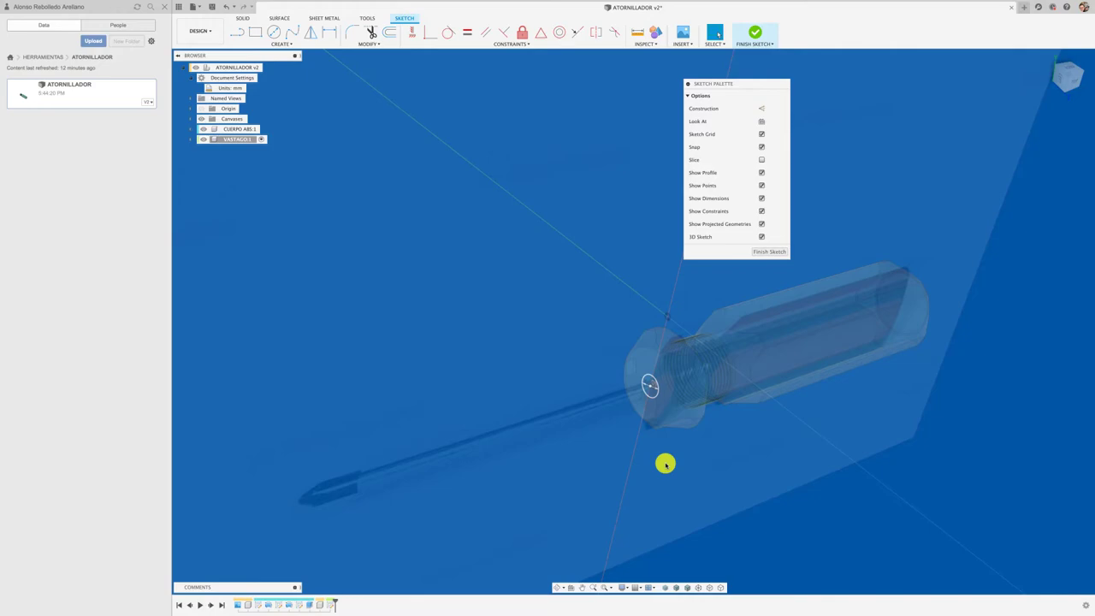
Step: Extrude the small circle 83 mm out from the handle as the shaft
{"action": "key", "text": "e"}
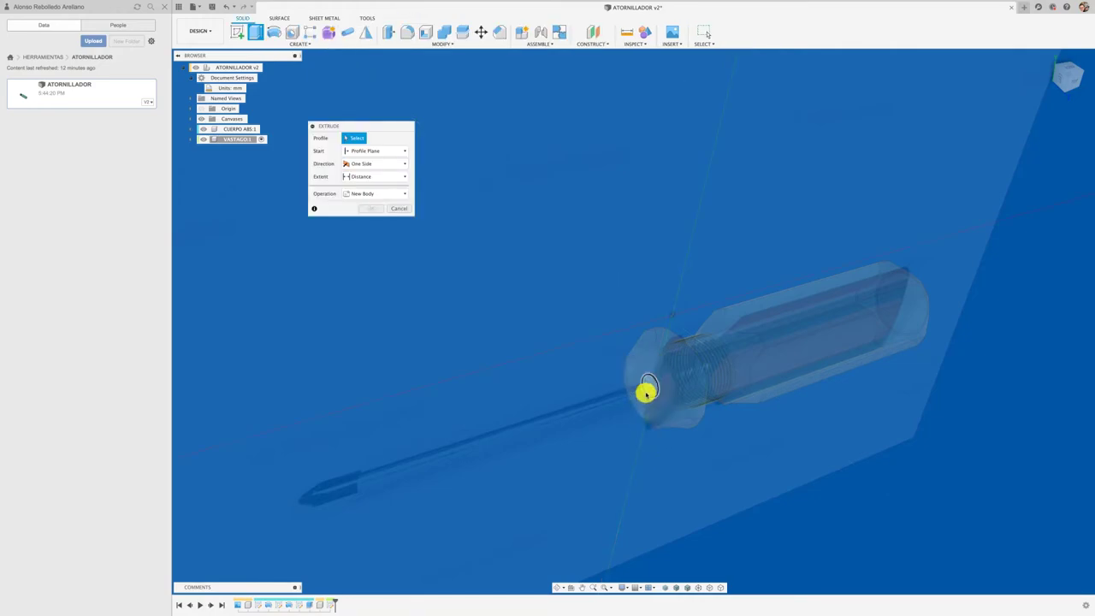
{"action": "left_click", "coordinate": [645, 390]}
{"action": "mouse_move", "coordinate": [643, 389]}
{"action": "left_mouse_down"}
{"action": "mouse_move", "coordinate": [482, 420]}
{"action": "mouse_move", "coordinate": [438, 456]}
{"action": "left_mouse_up"}
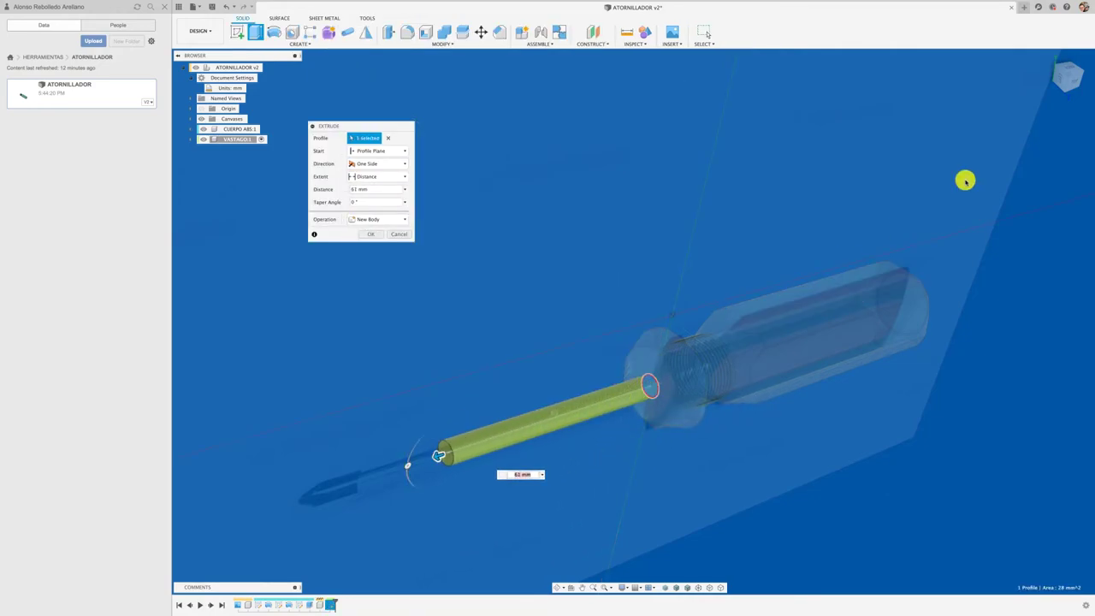
{"action": "left_click", "coordinate": [1075, 83]}
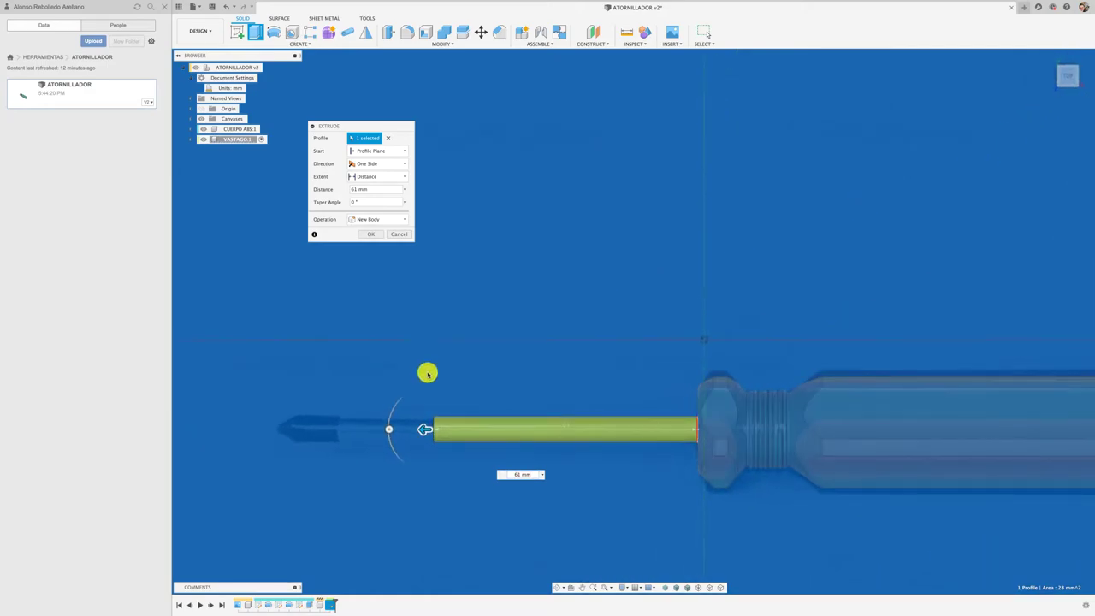
{"action": "left_click_drag", "start_coordinate": [421, 430], "coordinate": [326, 431]}
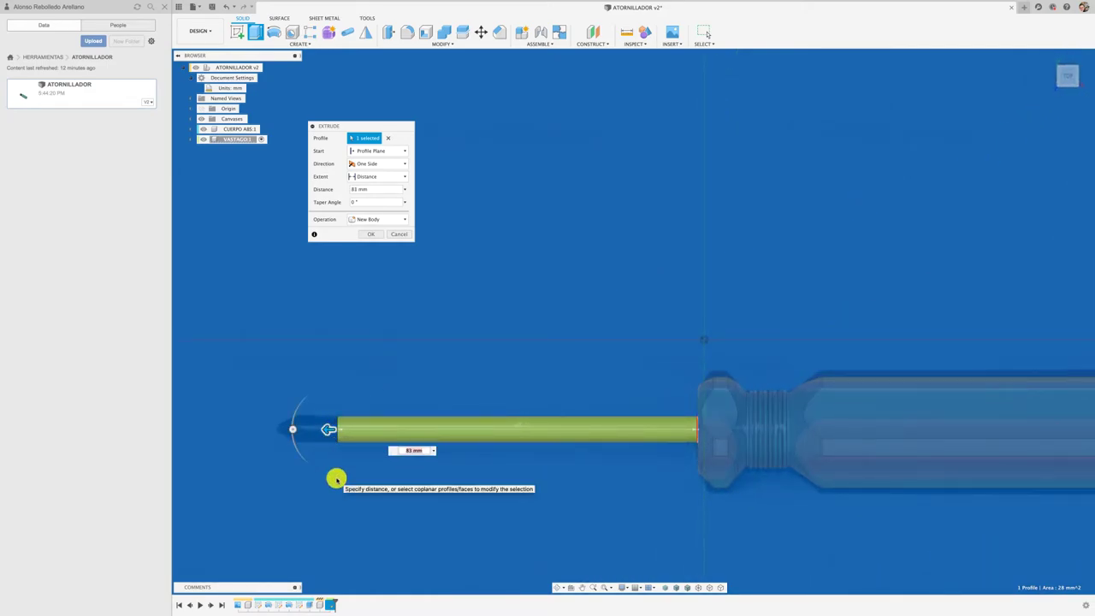
Step: Make the extrusion Two Sides, extending 60 mm back into the handle
{"action": "left_click", "coordinate": [398, 179]}
{"action": "left_click", "coordinate": [398, 177]}
{"action": "left_click", "coordinate": [399, 165]}
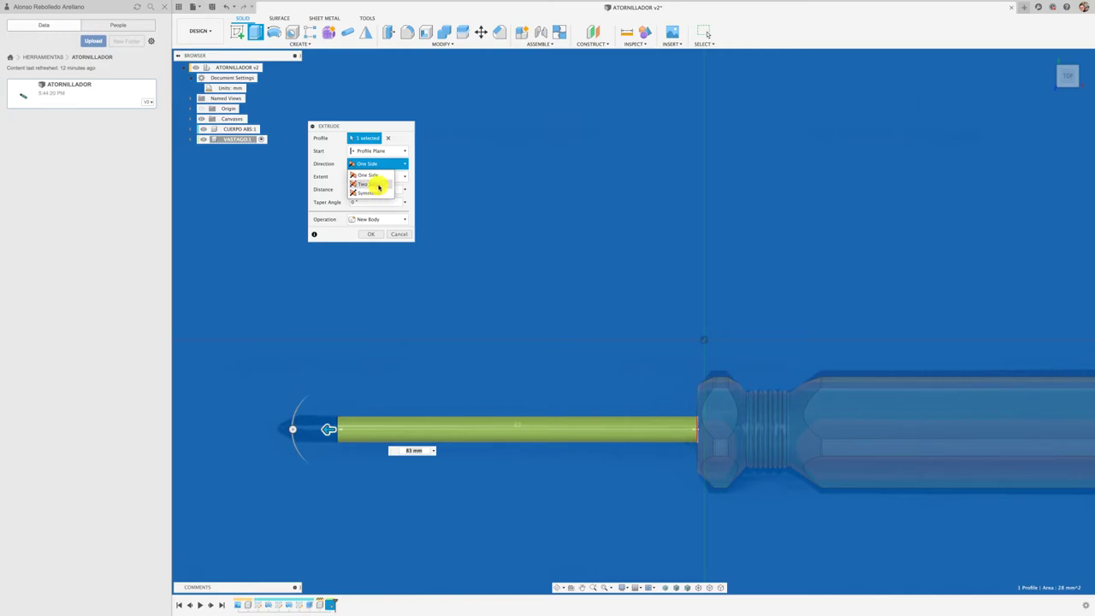
{"action": "left_click", "coordinate": [377, 184]}
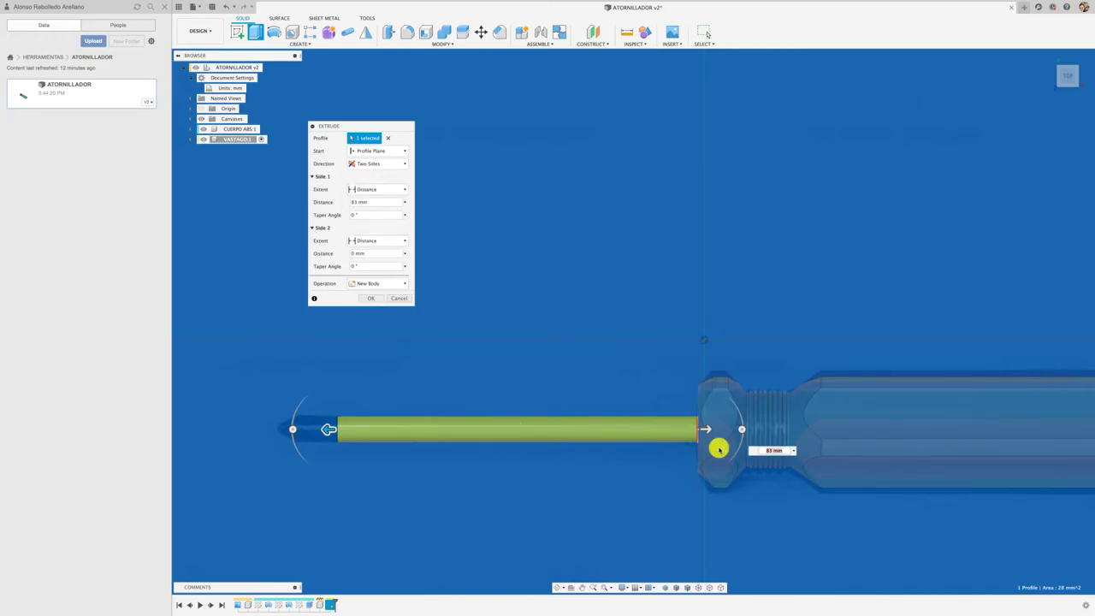
{"action": "left_click_drag", "start_coordinate": [711, 431], "coordinate": [957, 441]}
{"action": "scroll", "coordinate": [956, 441], "scroll_direction": "down", "scroll_amount": 1}
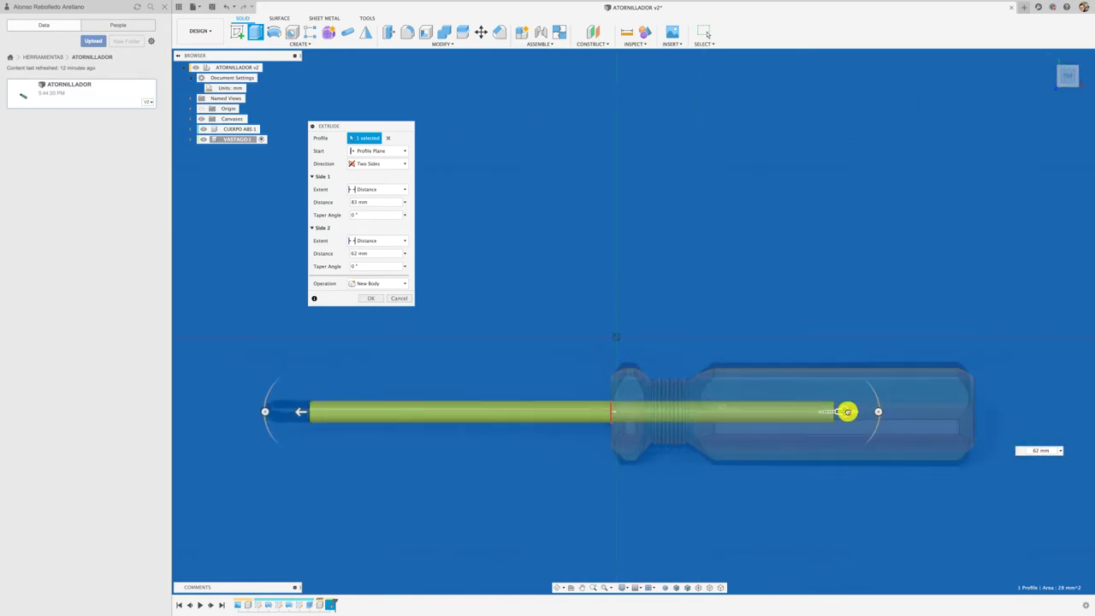
{"action": "left_click_drag", "start_coordinate": [843, 410], "coordinate": [871, 412]}
{"action": "type", "text": "60"}
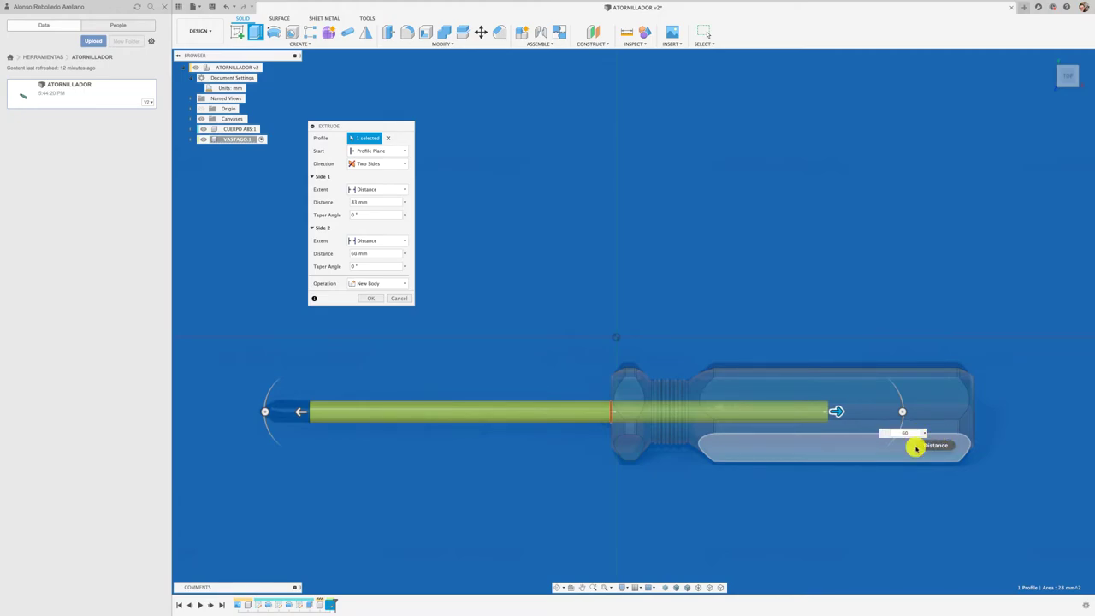
{"action": "left_click", "coordinate": [379, 299]}
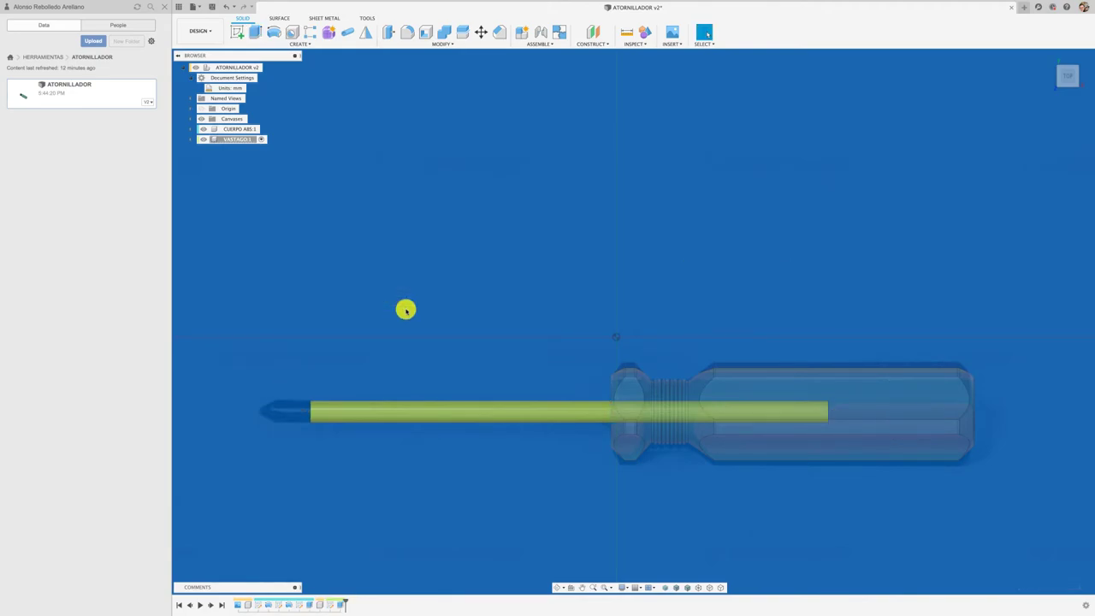
Step: Hide the CUERPO ABS:1 handle body and the Canvases reference image to expose the rod
{"action": "middle_click_drag", "start_coordinate": [406, 308], "coordinate": [856, 532], "text": "shift"}
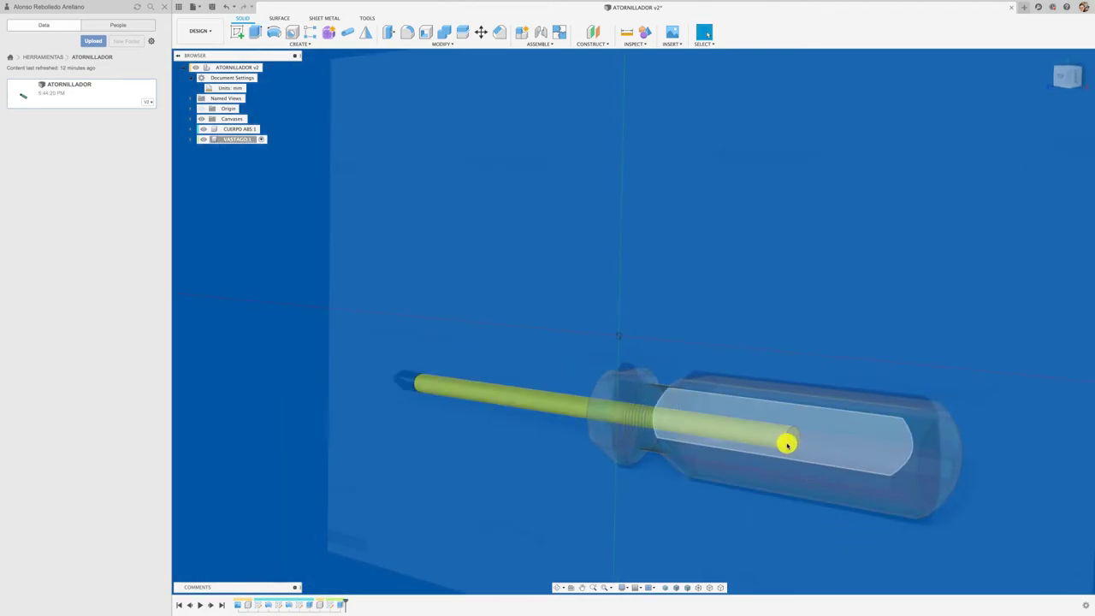
{"action": "left_click", "coordinate": [203, 128]}
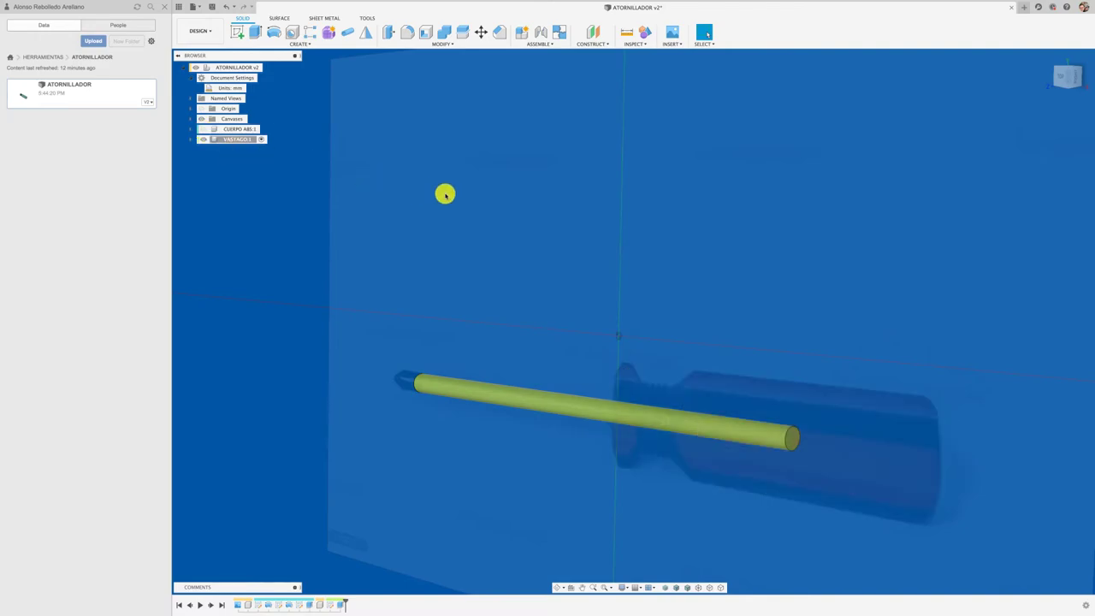
{"action": "middle_click_drag", "start_coordinate": [444, 195], "coordinate": [496, 232], "text": "shift"}
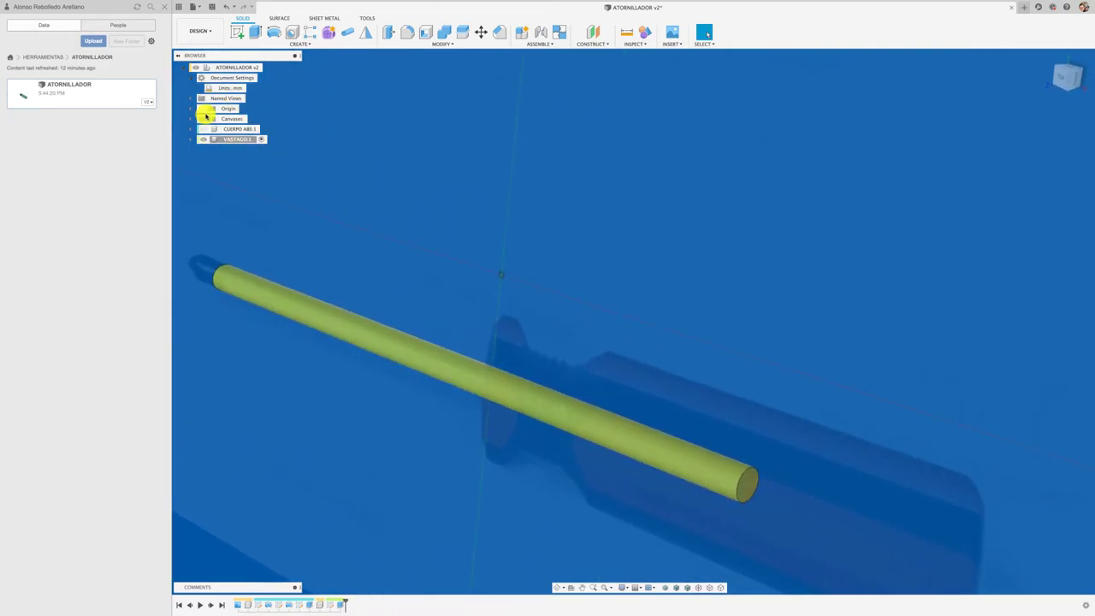
{"action": "left_click", "coordinate": [204, 120]}
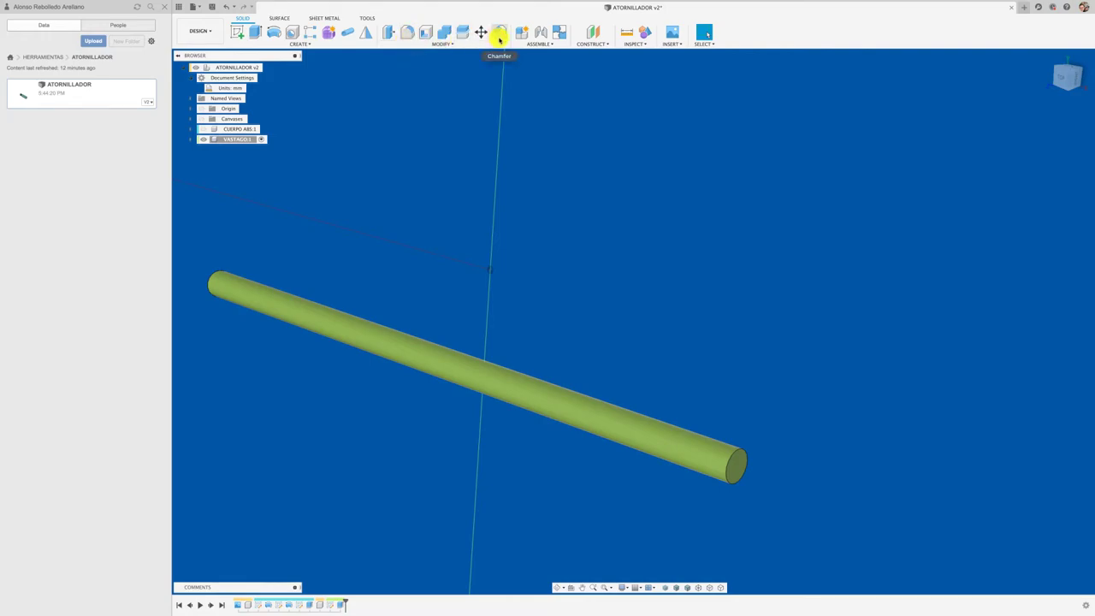
Step: Chamfer the VASTAGO rod's end edge by 1 mm
{"action": "left_click", "coordinate": [500, 31]}
{"action": "left_click", "coordinate": [733, 459]}
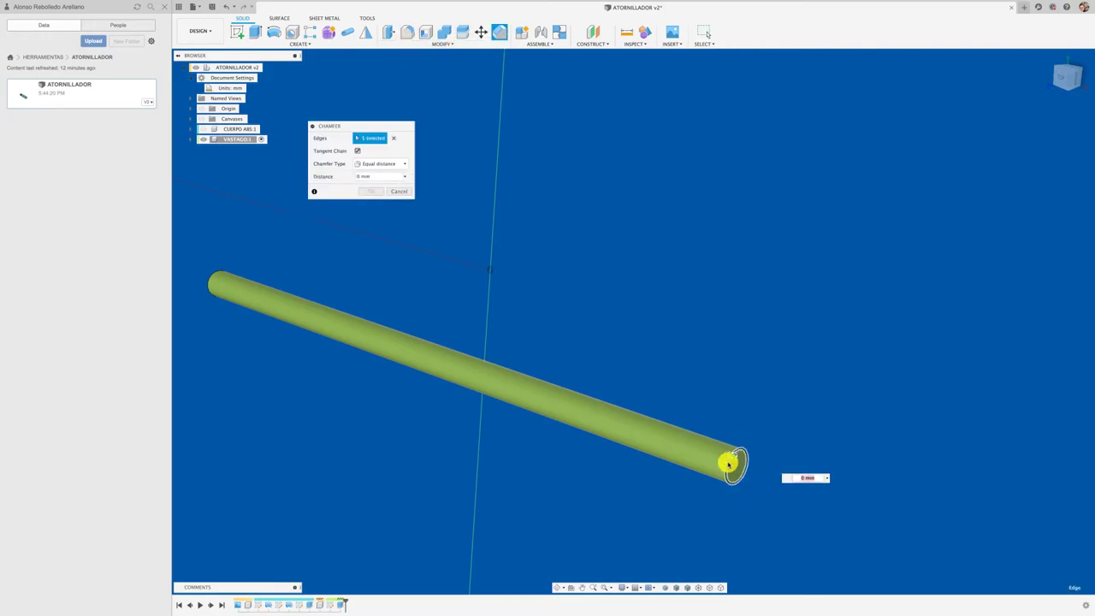
{"action": "type", "text": "1"}
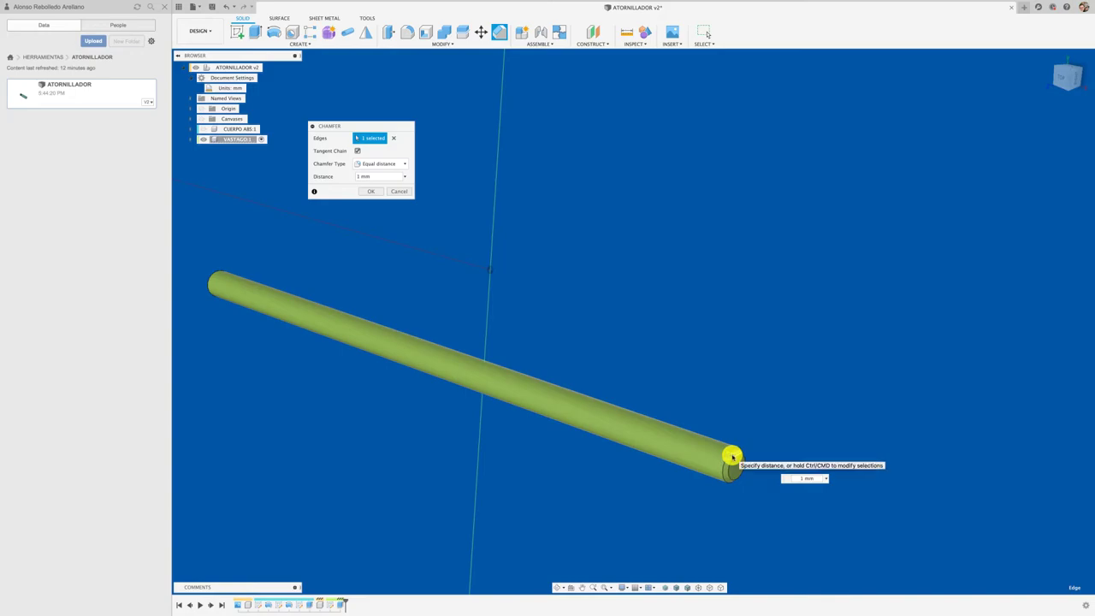
{"action": "left_click", "coordinate": [378, 191]}
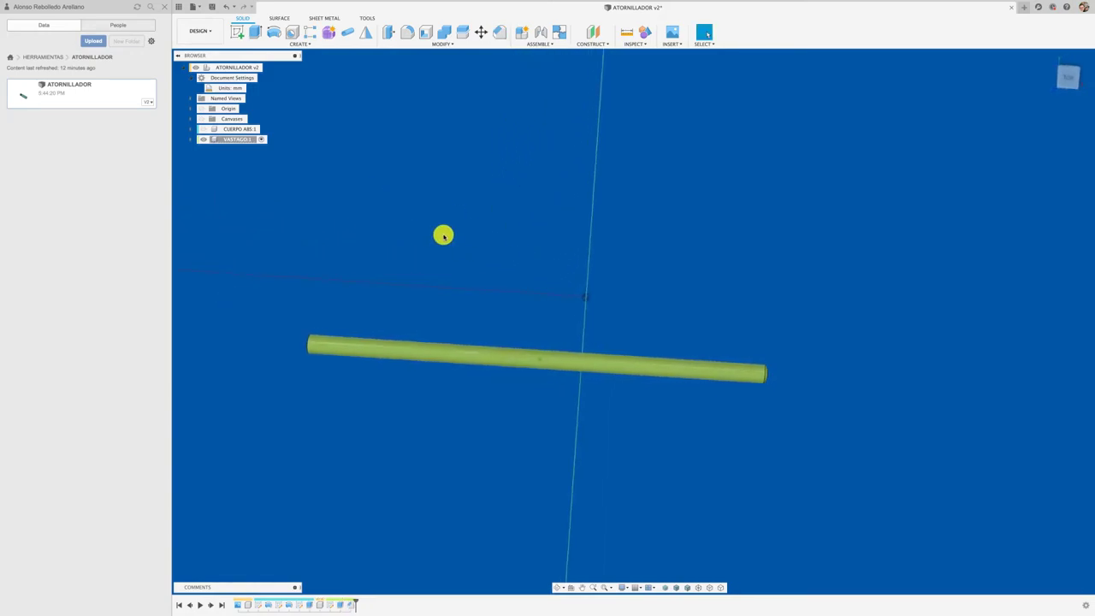
{"action": "middle_click_drag", "start_coordinate": [443, 235], "coordinate": [358, 211], "text": "shift"}
Step: Show the CUERPO ABS:1 handle again and activate the root ATORNILLADOR v2 assembly
{"action": "left_click", "coordinate": [203, 129]}
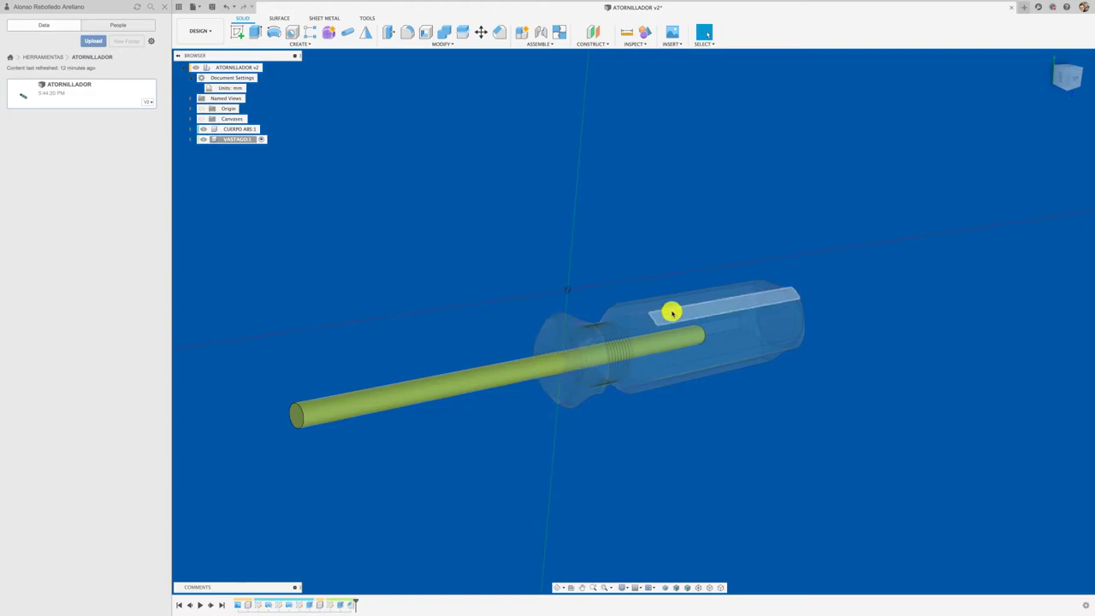
{"action": "left_click", "coordinate": [265, 67]}
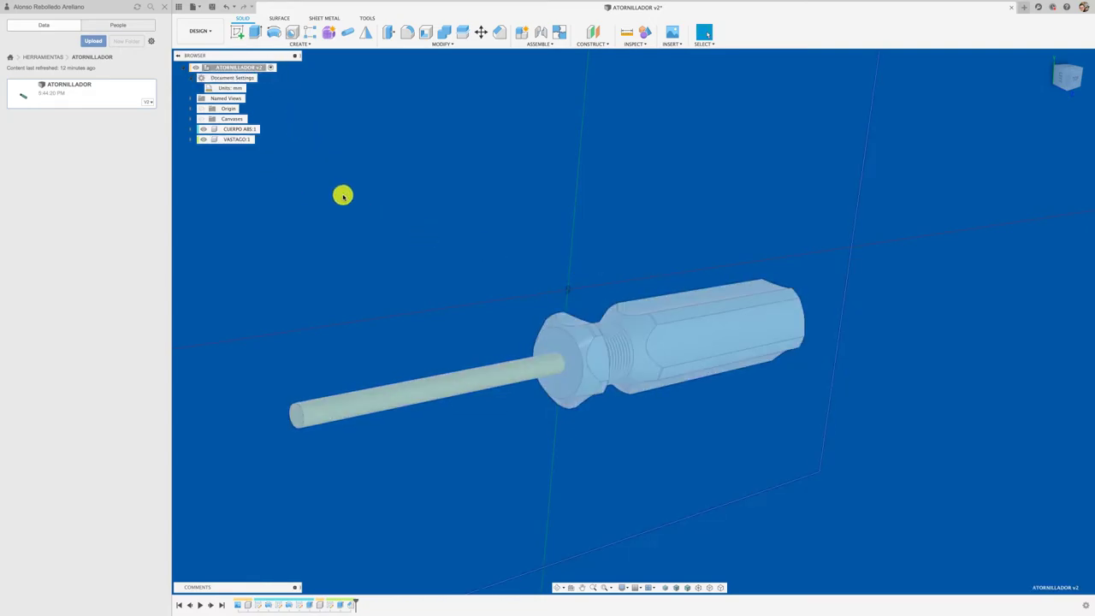
{"action": "left_click", "coordinate": [354, 200]}
Step: Drag the shaft out of the handle as a test, then revert its position
{"action": "mouse_move", "coordinate": [354, 200]}
{"action": "middle_mouse_down", "text": "shift"}
{"action": "mouse_move", "coordinate": [383, 308]}
{"action": "mouse_move", "coordinate": [433, 313]}
{"action": "middle_mouse_up", "text": "shift"}
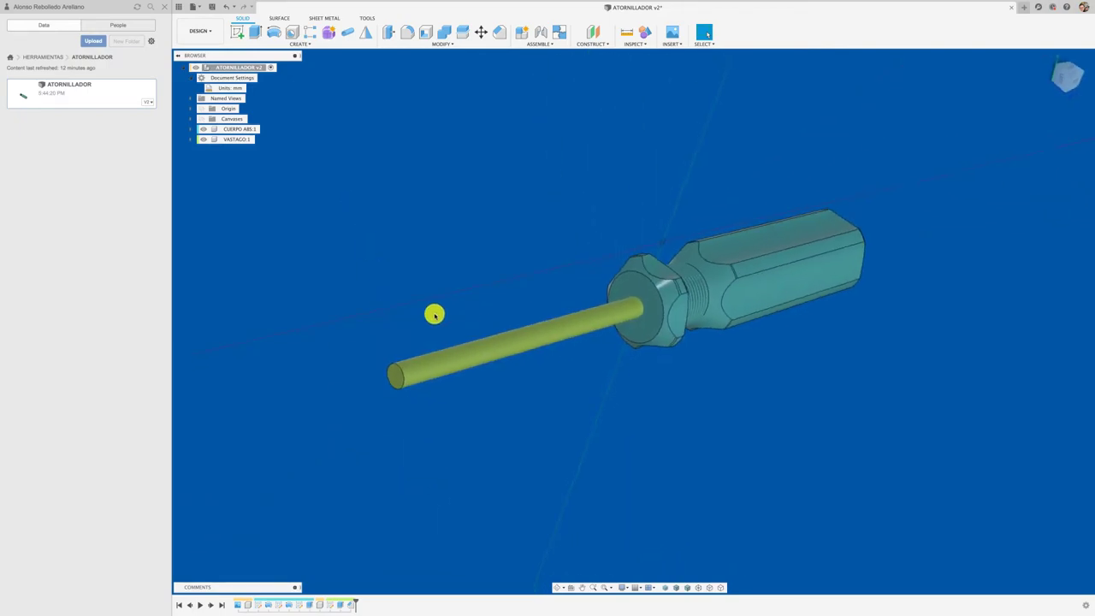
{"action": "left_click_drag", "start_coordinate": [508, 342], "coordinate": [405, 230]}
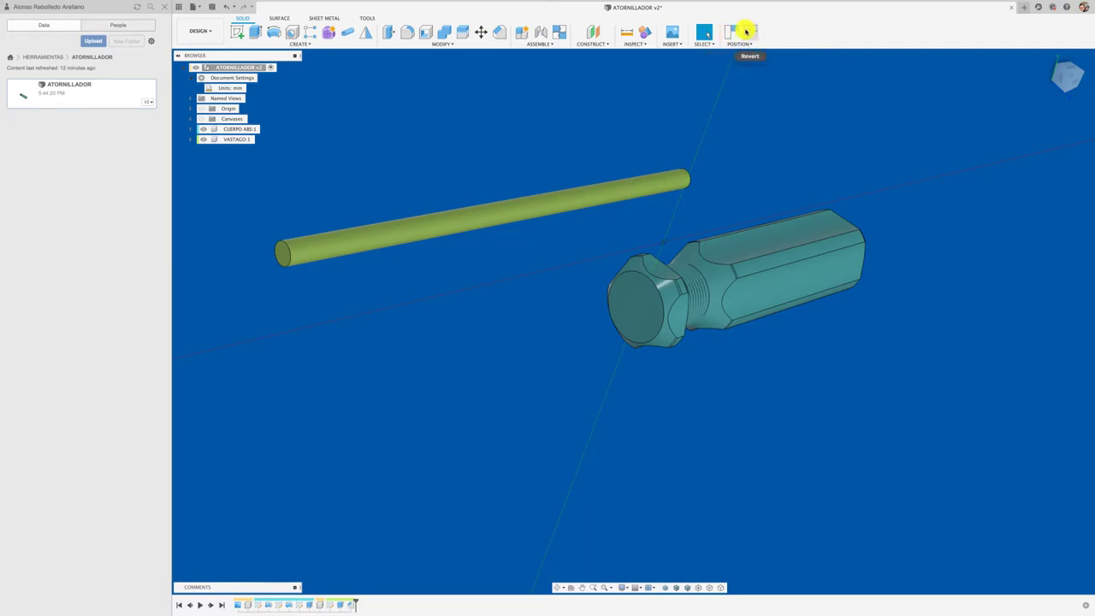
{"action": "left_click", "coordinate": [746, 32]}
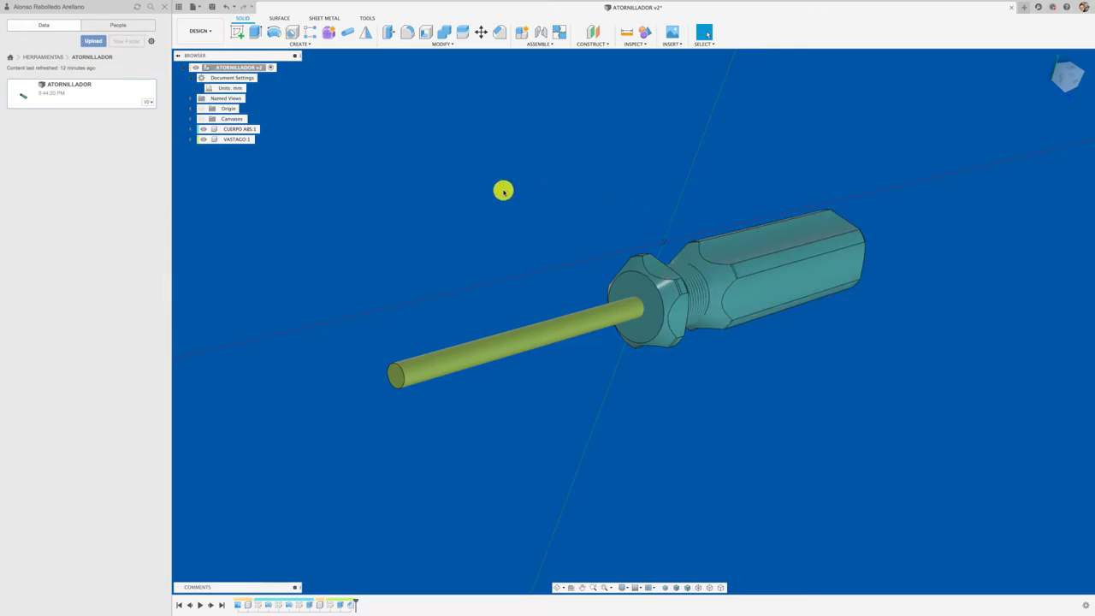
Step: Activate the CUERPO ABS:1 component, test-move and revert the shaft, then open Combine
{"action": "right_click", "coordinate": [242, 130]}
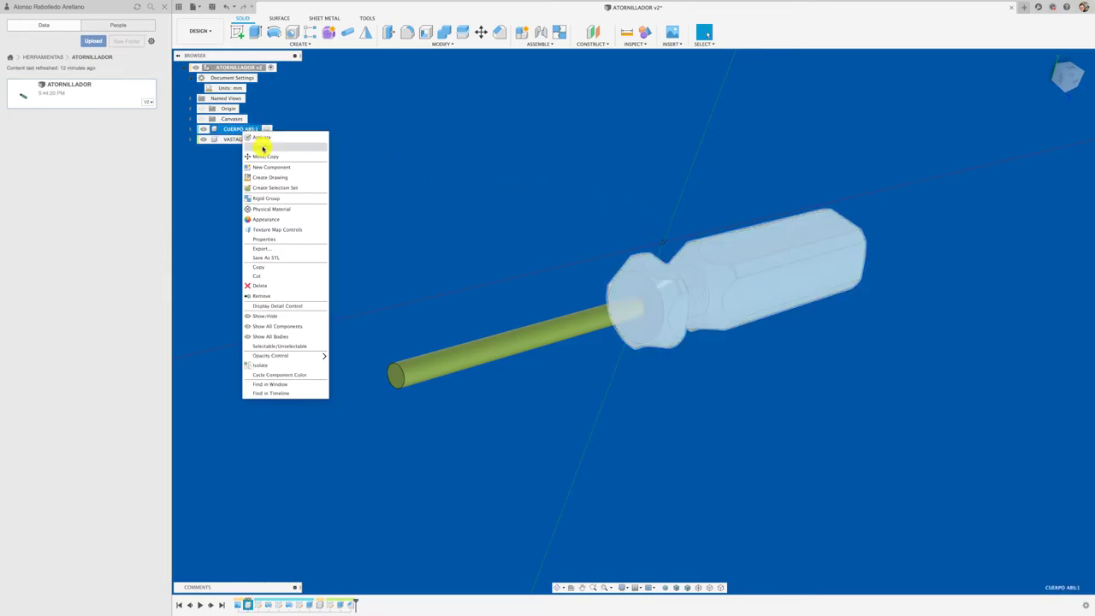
{"action": "left_click", "coordinate": [258, 138]}
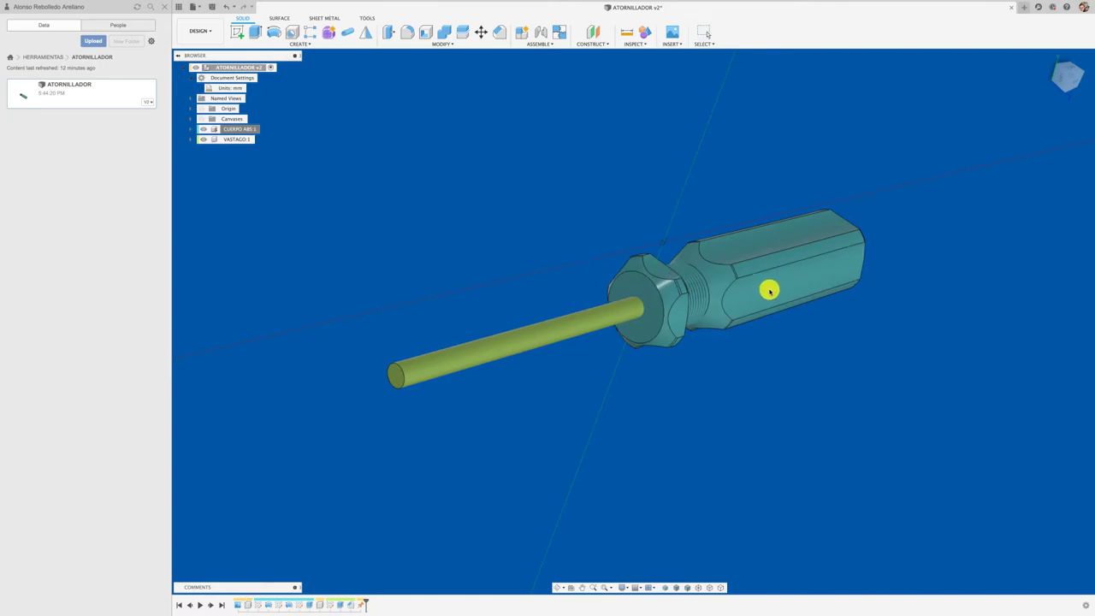
{"action": "left_click_drag", "start_coordinate": [528, 320], "coordinate": [481, 225]}
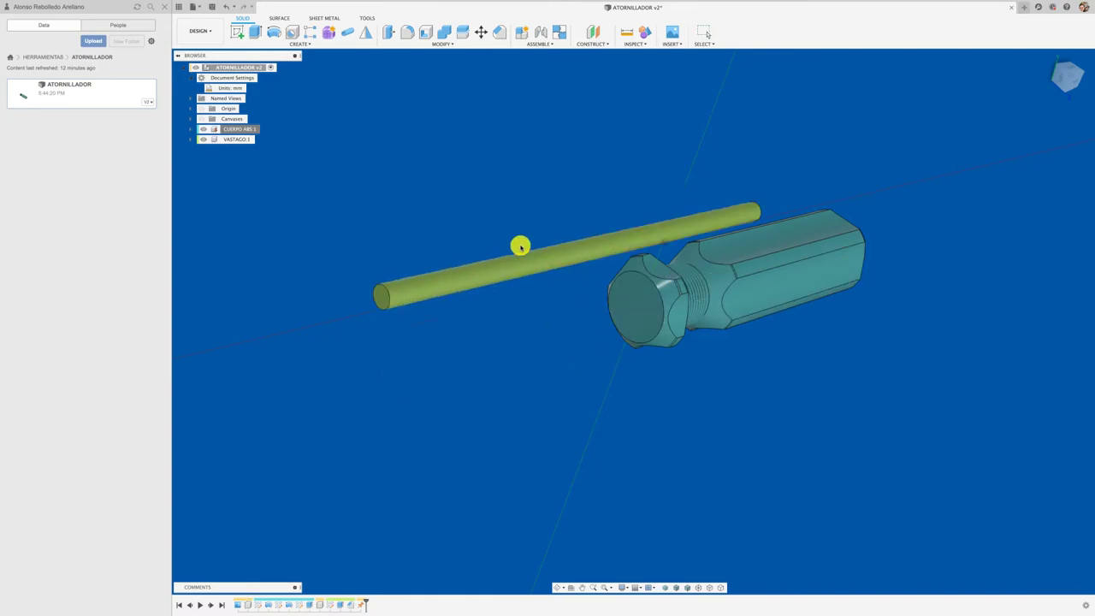
{"action": "left_click", "coordinate": [744, 33]}
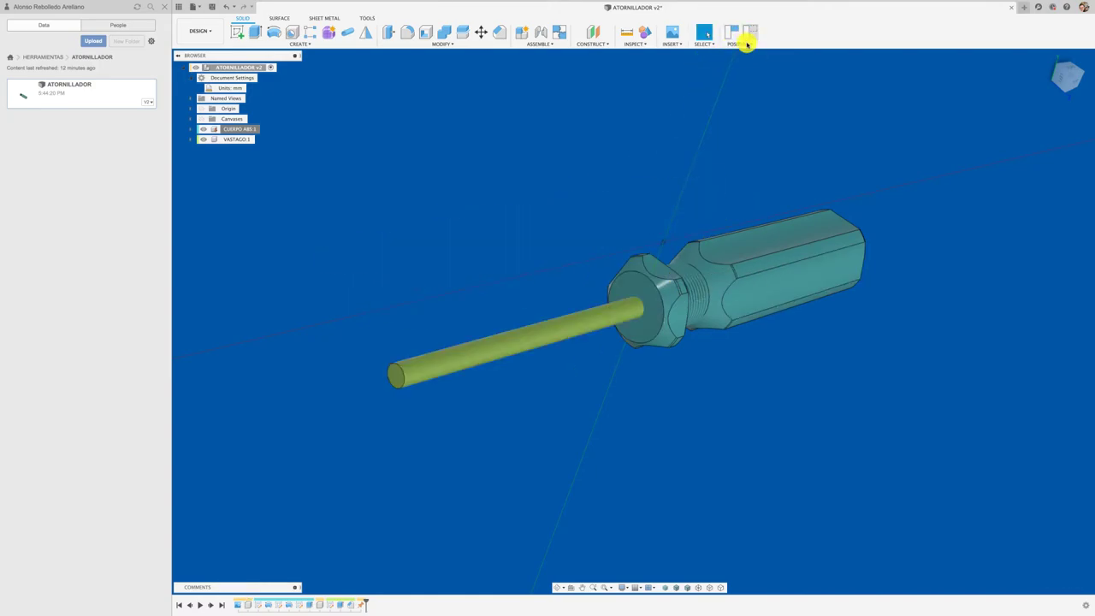
{"action": "left_click", "coordinate": [446, 33]}
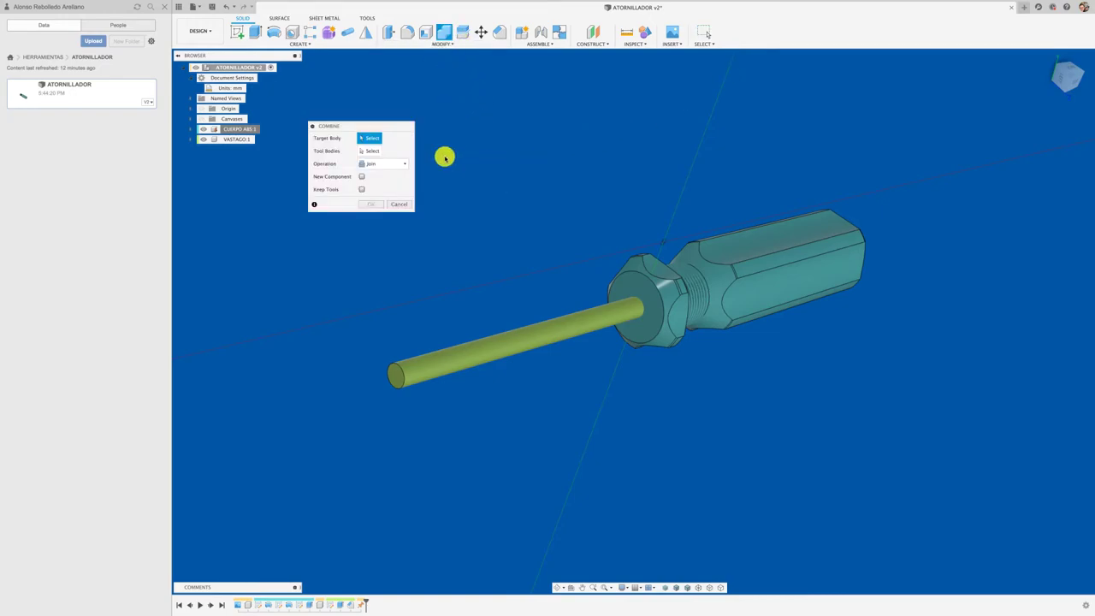
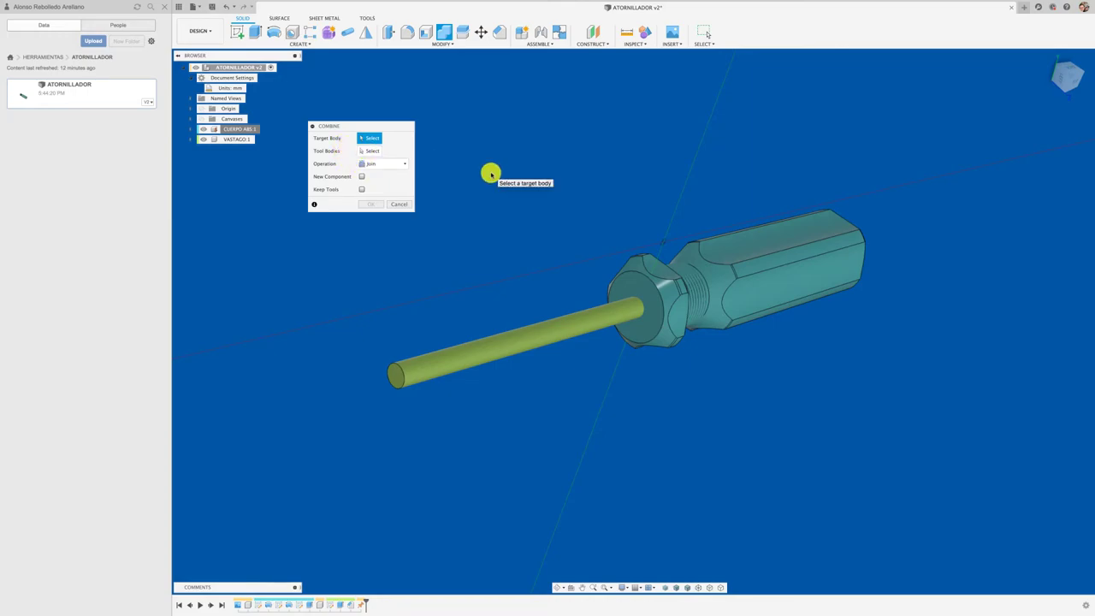
Step: Cut the shaft out of the CUERPO handle with Combine, keeping the VASTAGO shaft as a tool
{"action": "left_click", "coordinate": [781, 268]}
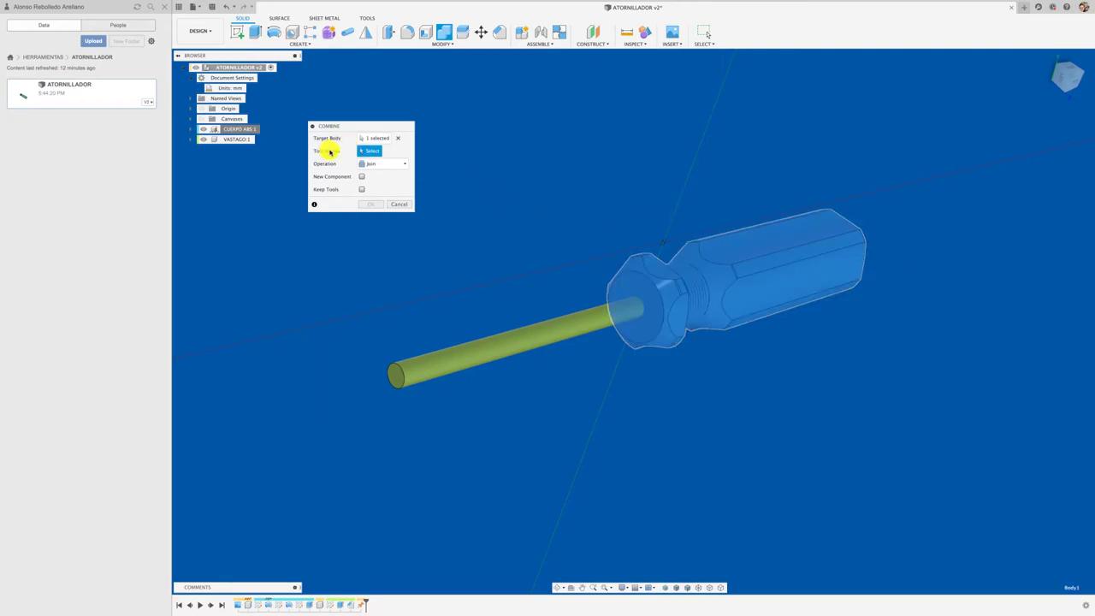
{"action": "left_click", "coordinate": [508, 343]}
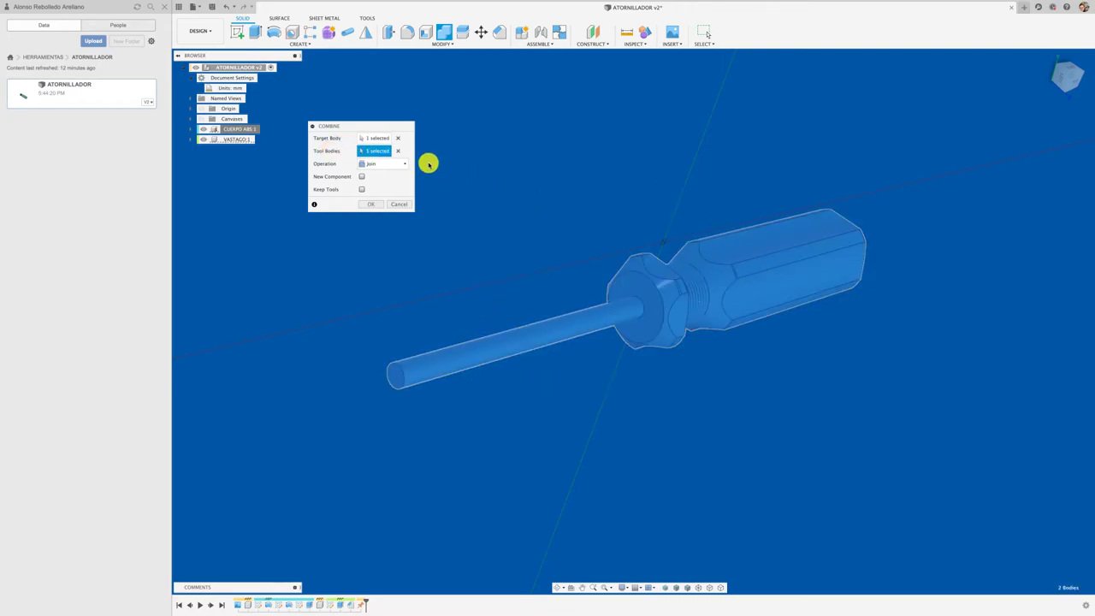
{"action": "left_click", "coordinate": [399, 164]}
{"action": "left_click", "coordinate": [372, 184]}
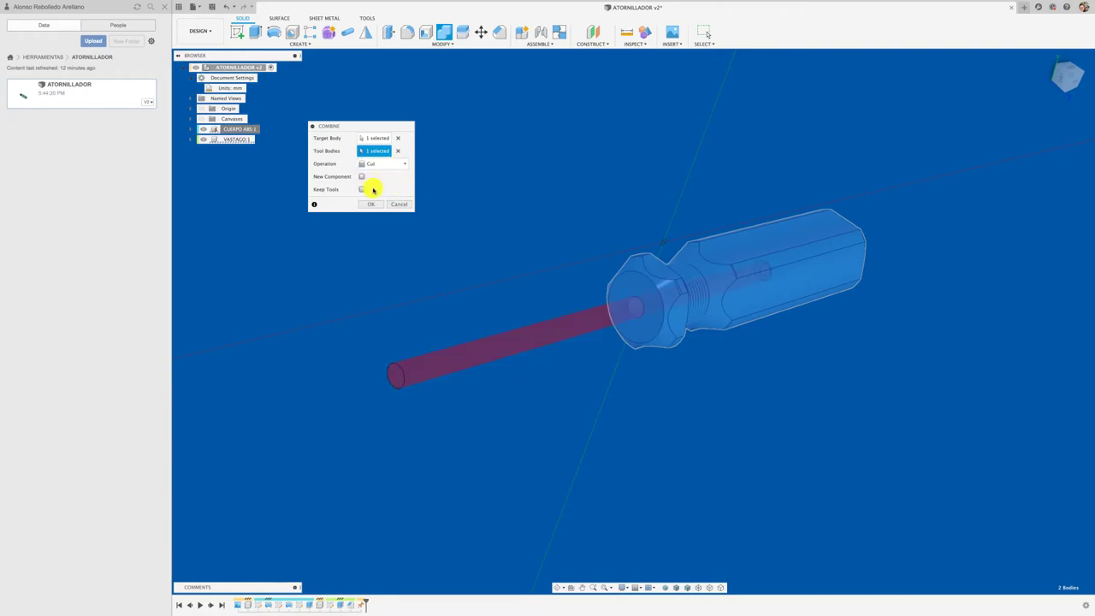
{"action": "left_click", "coordinate": [369, 206]}
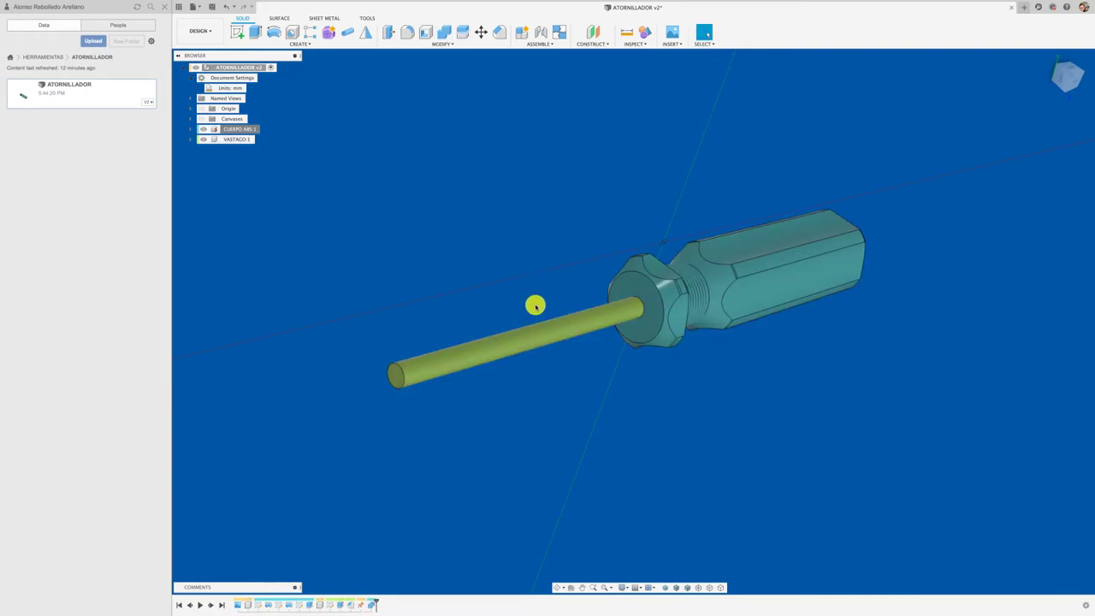
Step: Pull the shaft out to inspect the hole in the handle, then restore it
{"action": "left_click_drag", "start_coordinate": [574, 318], "coordinate": [521, 264]}
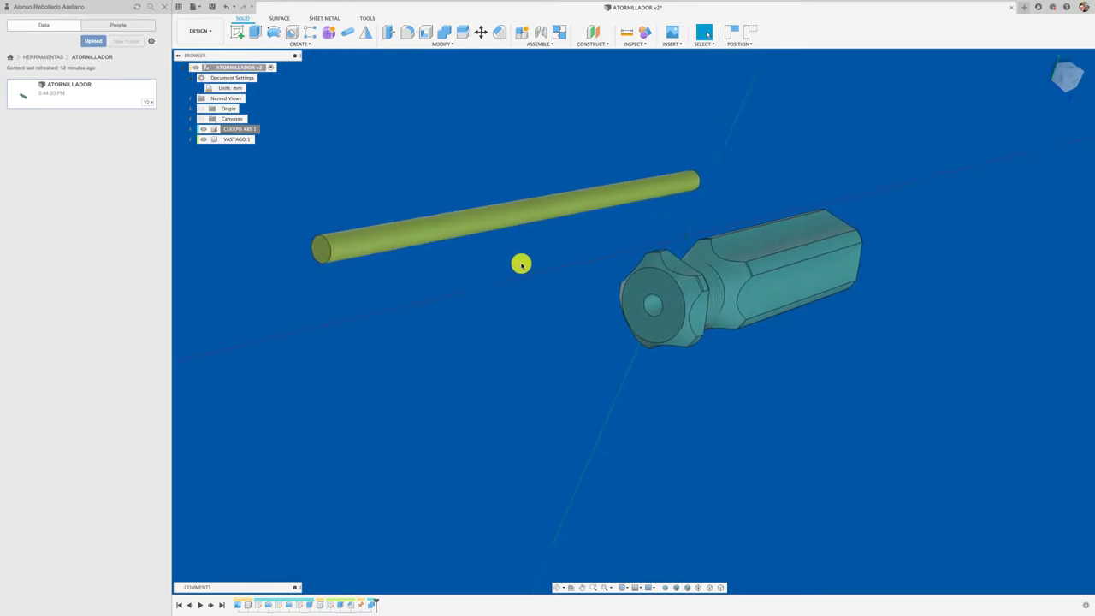
{"action": "mouse_move", "coordinate": [521, 265]}
{"action": "middle_mouse_down", "text": "shift"}
{"action": "mouse_move", "coordinate": [704, 110]}
{"action": "mouse_move", "coordinate": [621, 195]}
{"action": "mouse_move", "coordinate": [652, 172]}
{"action": "middle_mouse_up", "text": "shift"}
{"action": "left_click", "coordinate": [750, 32]}
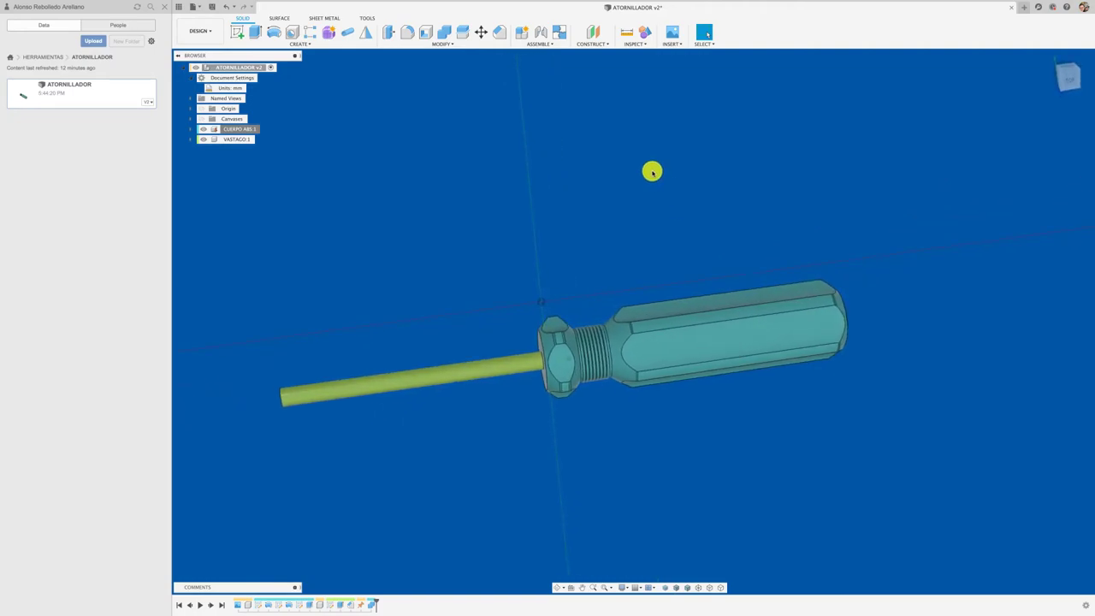
Step: Start a Section Analysis of the screwdriver sliced by the XY plane
{"action": "left_click", "coordinate": [633, 48]}
{"action": "left_click", "coordinate": [641, 128]}
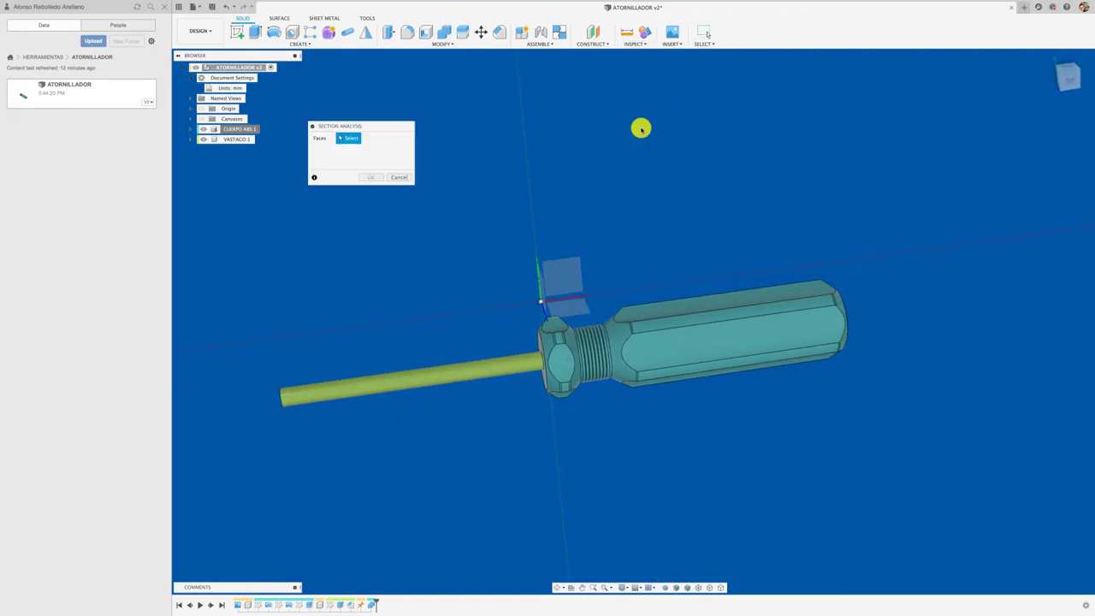
{"action": "mouse_move", "coordinate": [641, 127]}
{"action": "middle_mouse_down", "text": "shift"}
{"action": "mouse_move", "coordinate": [628, 144]}
{"action": "mouse_move", "coordinate": [655, 288]}
{"action": "mouse_move", "coordinate": [753, 334]}
{"action": "middle_mouse_up", "text": "shift"}
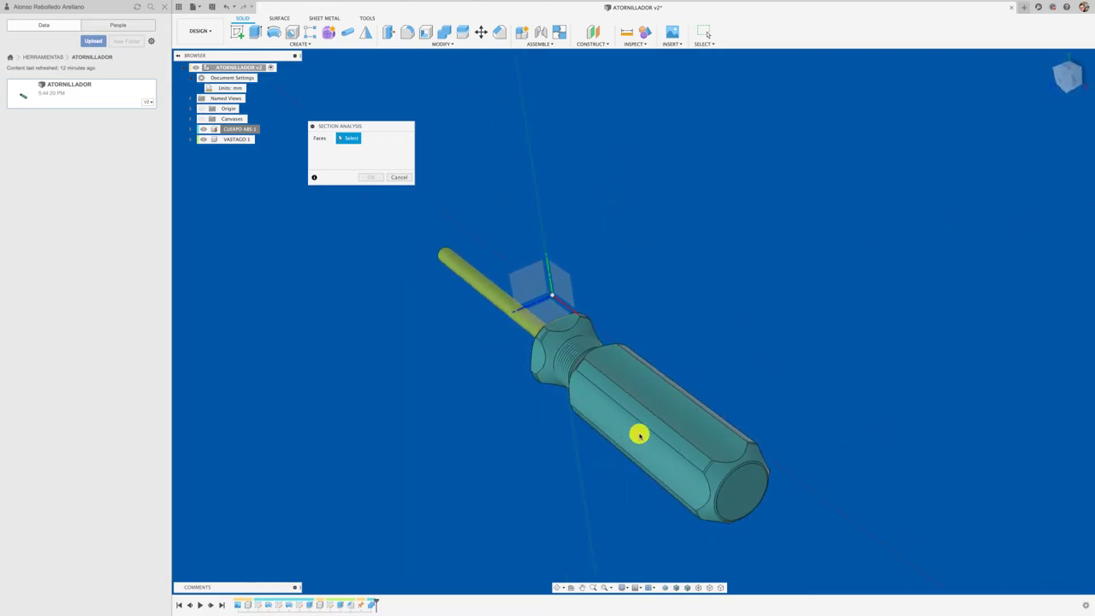
{"action": "mouse_move", "coordinate": [565, 326]}
{"action": "middle_mouse_down", "text": "shift"}
{"action": "mouse_move", "coordinate": [460, 233]}
{"action": "mouse_move", "coordinate": [479, 248]}
{"action": "middle_mouse_up", "text": "shift"}
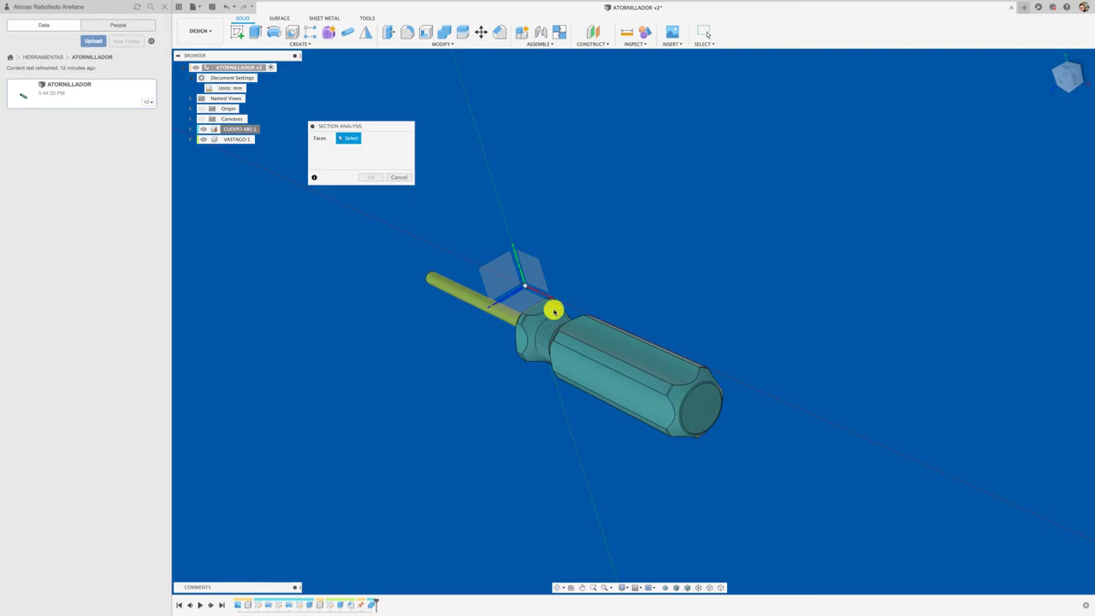
{"action": "left_click", "coordinate": [535, 273]}
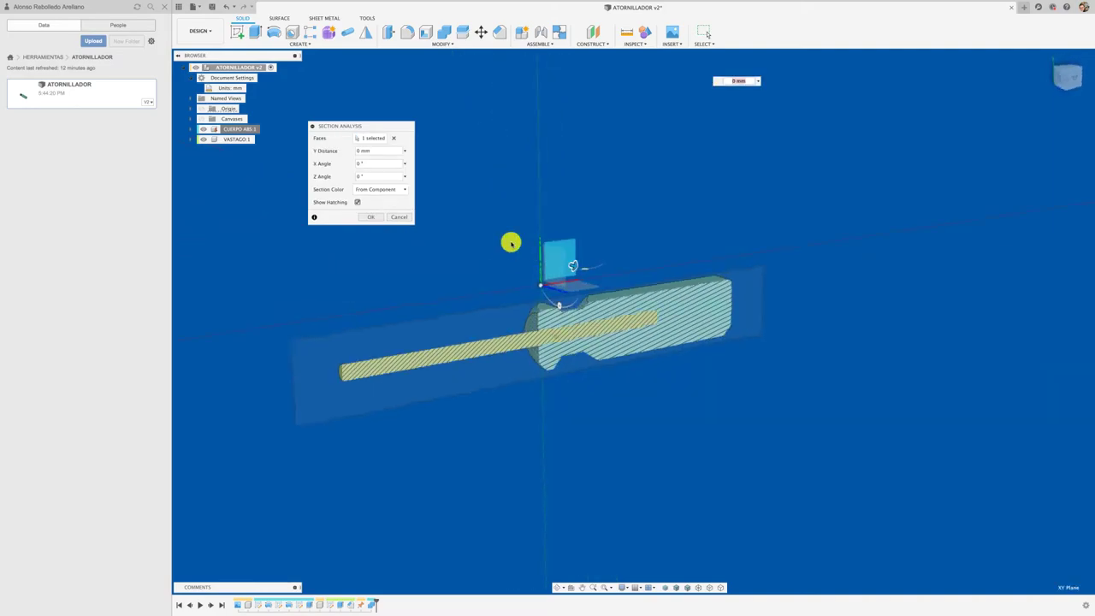
Step: Confirm the section analysis, hide it in the browser, and close the Data panel
{"action": "left_click", "coordinate": [376, 216]}
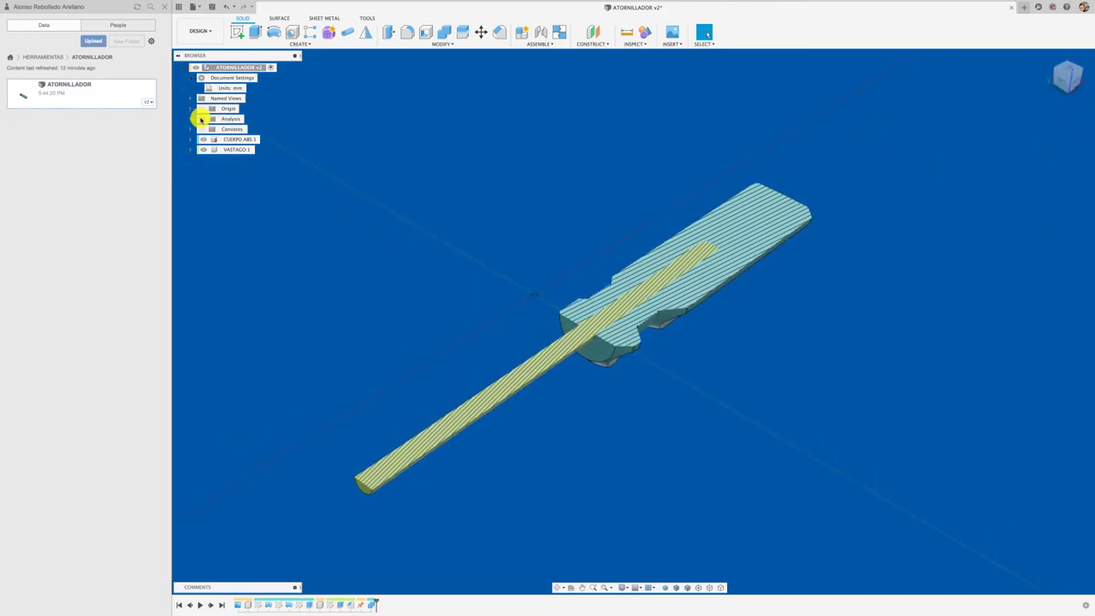
{"action": "left_click", "coordinate": [201, 119]}
{"action": "left_click", "coordinate": [164, 7]}
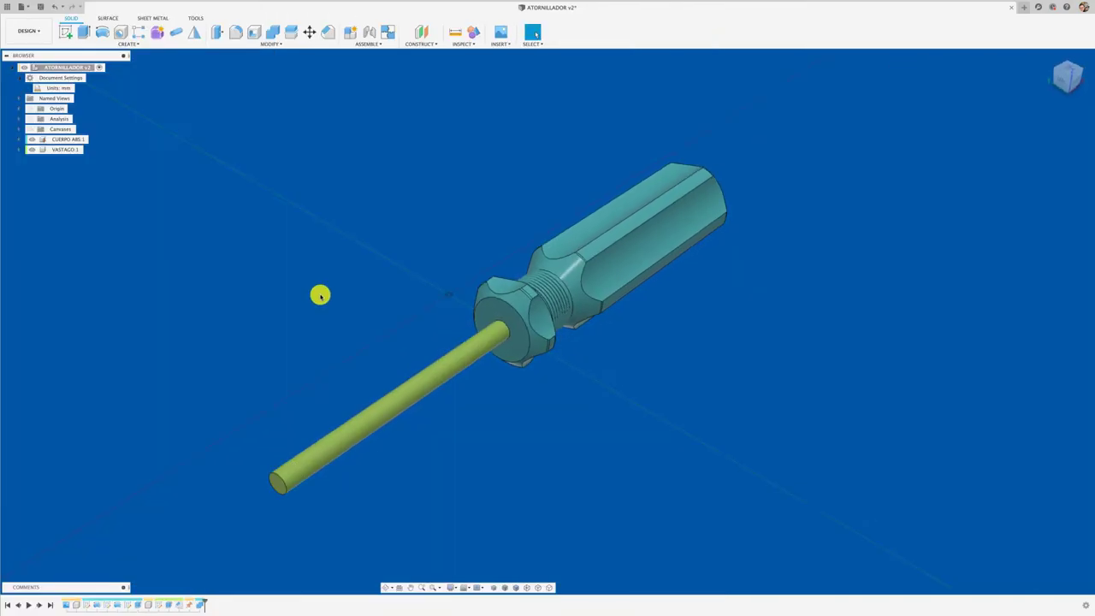
Step: Turn on the Canvases reference image, orbit to face it, and select the VASTAGO:1 shaft
{"action": "left_click", "coordinate": [29, 129]}
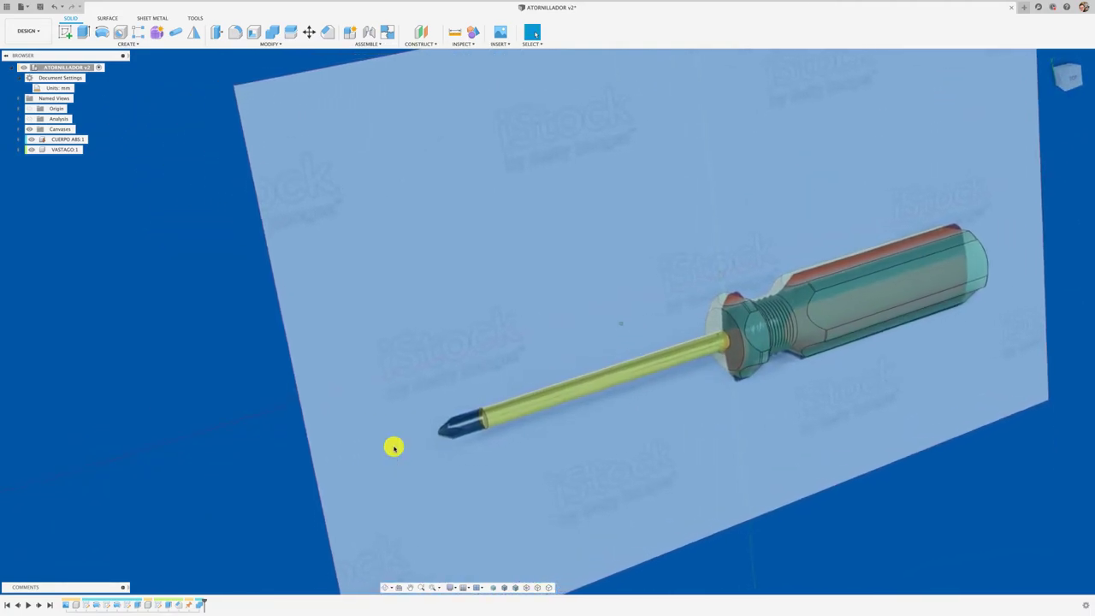
{"action": "mouse_move", "coordinate": [926, 191]}
{"action": "middle_mouse_down", "text": "shift"}
{"action": "mouse_move", "coordinate": [653, 350]}
{"action": "mouse_move", "coordinate": [570, 423]}
{"action": "middle_mouse_up", "text": "shift"}
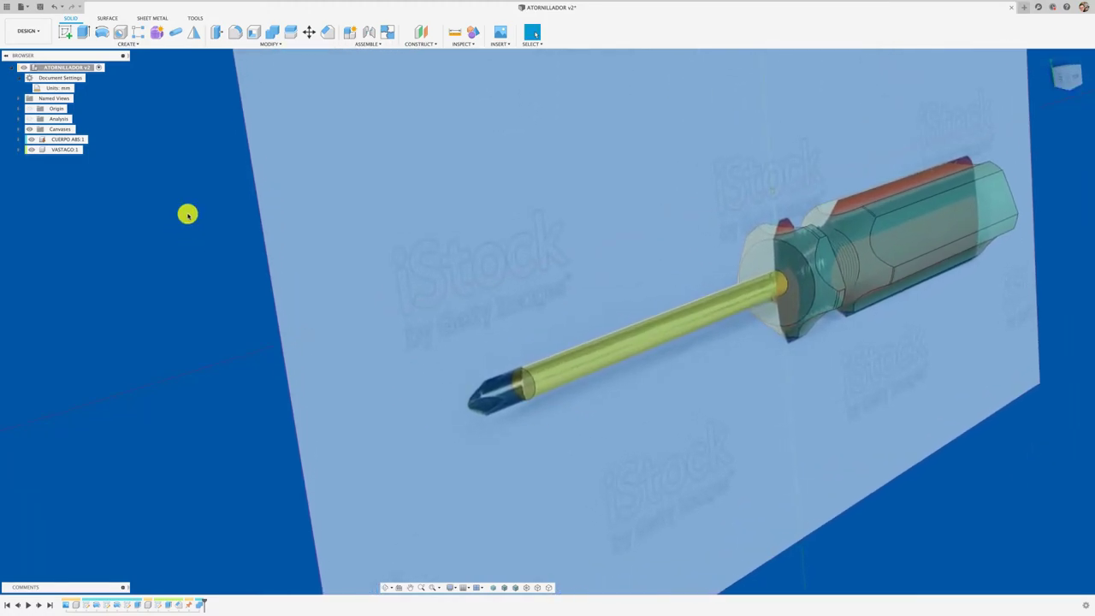
{"action": "left_click", "coordinate": [81, 150]}
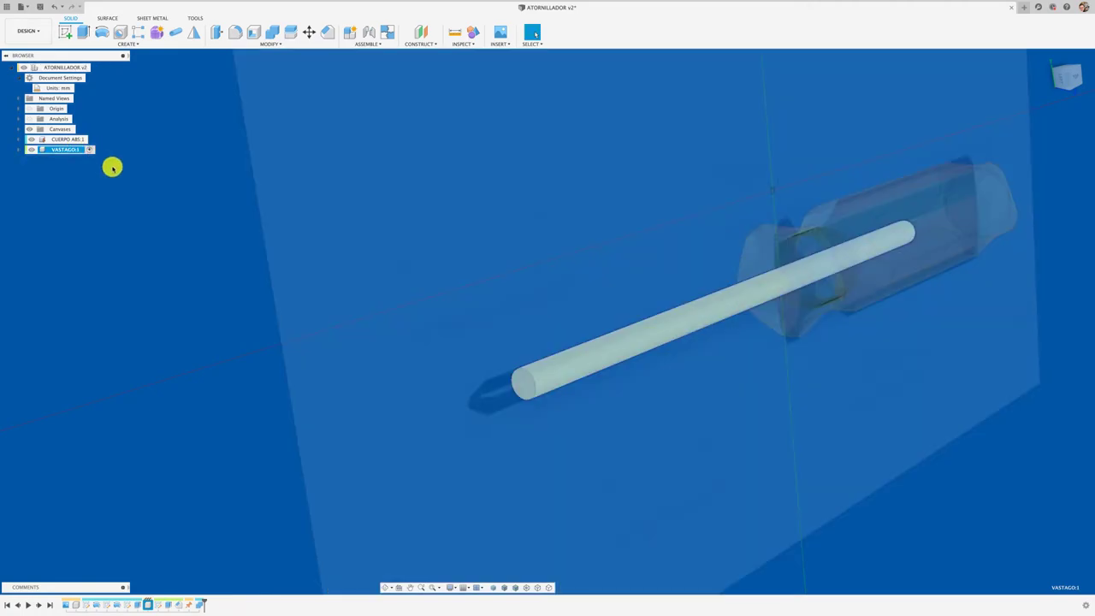
Step: Sketch on the shaft's end face, cancel a trial extrusion, and finish the sketch
{"action": "left_click", "coordinate": [530, 382]}
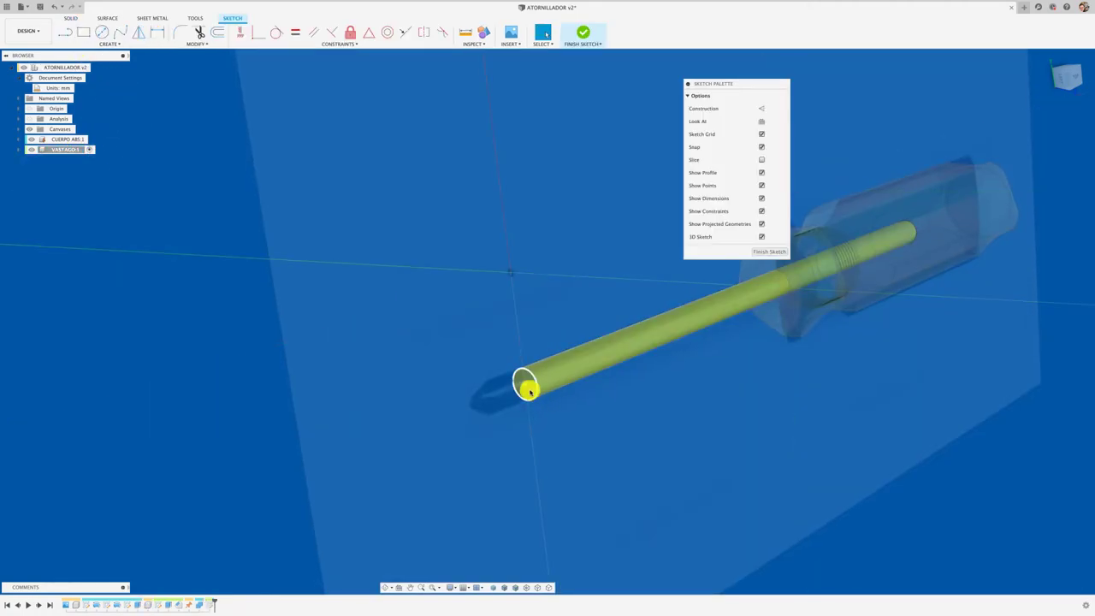
{"action": "left_click", "coordinate": [531, 392]}
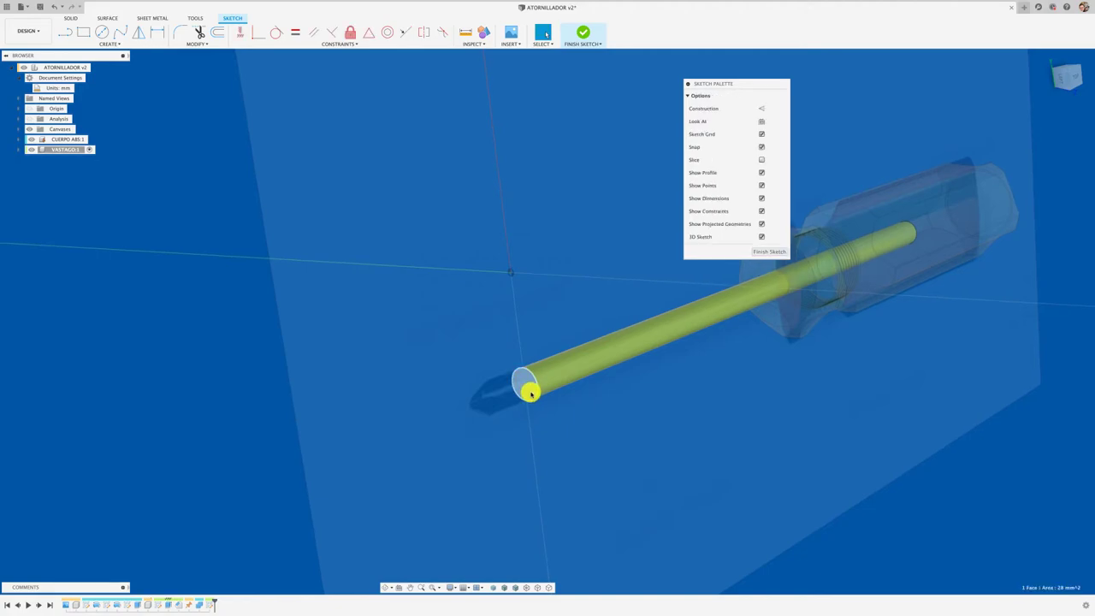
{"action": "key", "text": "e"}
{"action": "left_click_drag", "start_coordinate": [521, 393], "coordinate": [500, 403]}
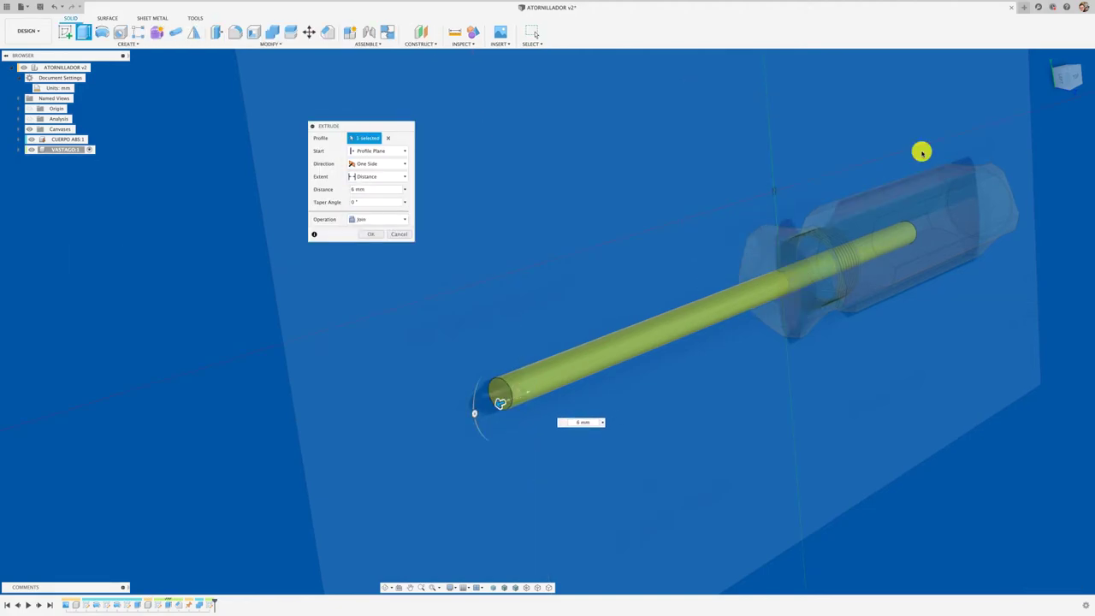
{"action": "left_click", "coordinate": [1076, 80]}
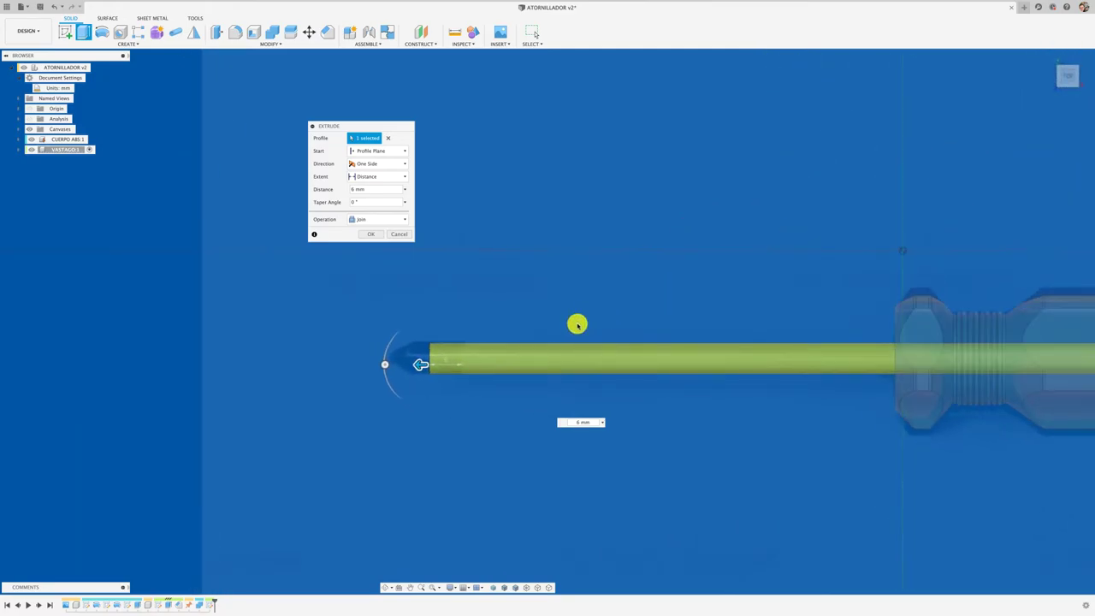
{"action": "left_click_drag", "start_coordinate": [416, 365], "coordinate": [381, 365]}
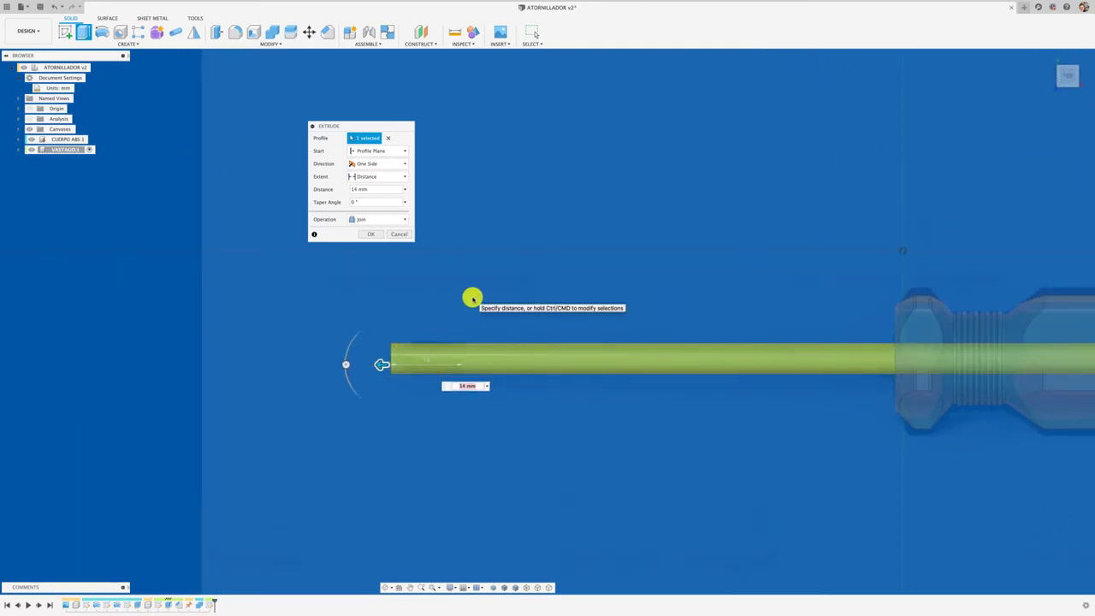
{"action": "mouse_move", "coordinate": [418, 368]}
{"action": "middle_mouse_down", "text": "shift"}
{"action": "mouse_move", "coordinate": [458, 347]}
{"action": "mouse_move", "coordinate": [401, 385]}
{"action": "mouse_move", "coordinate": [389, 368]}
{"action": "middle_mouse_up", "text": "shift"}
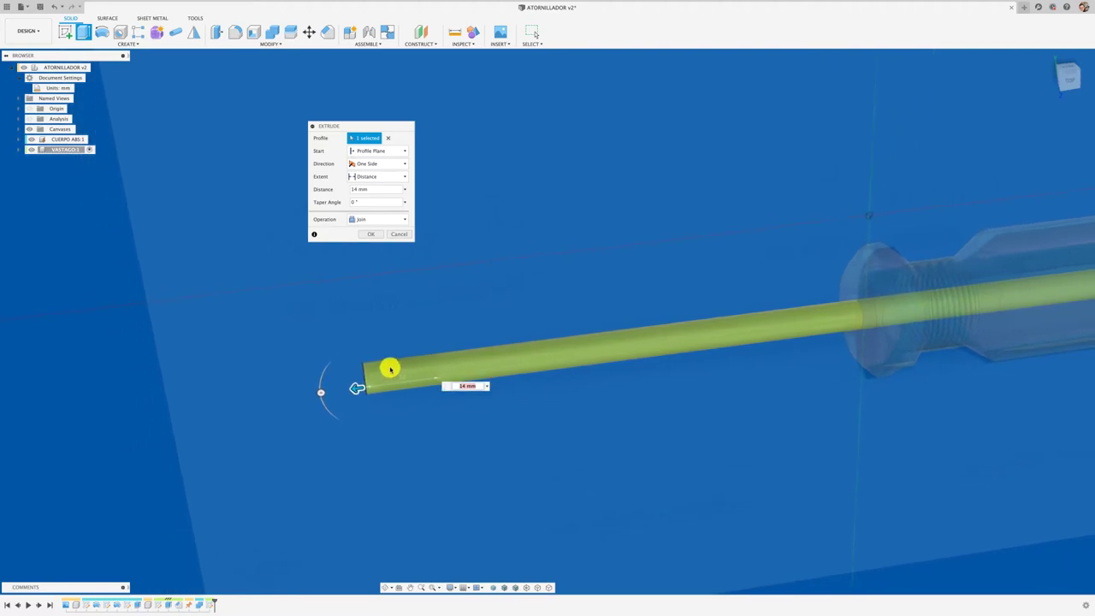
{"action": "left_click_drag", "start_coordinate": [361, 390], "coordinate": [381, 386]}
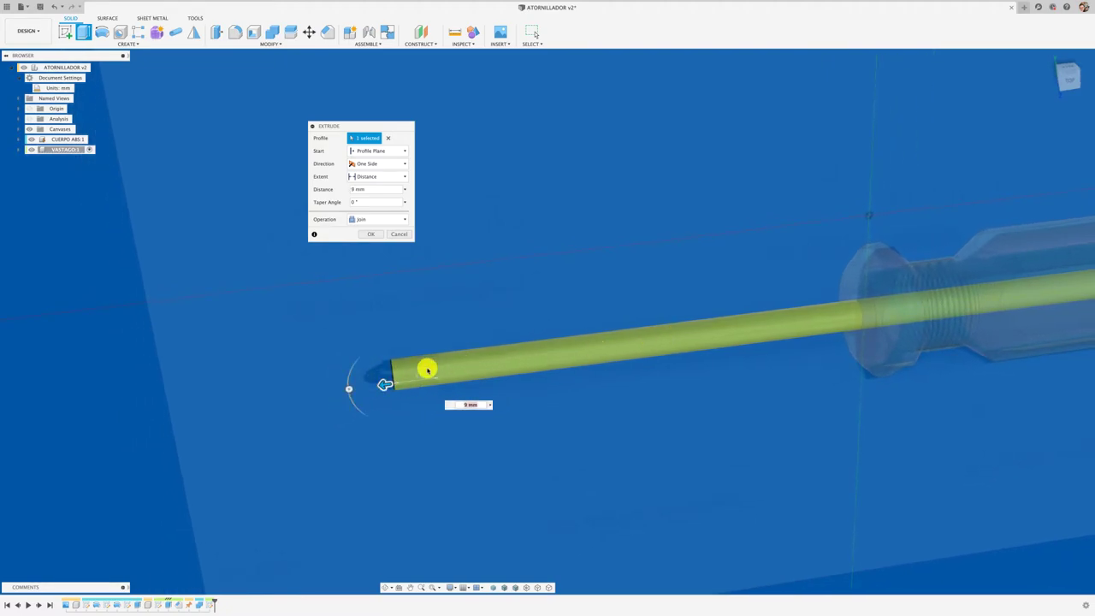
{"action": "left_click", "coordinate": [405, 237]}
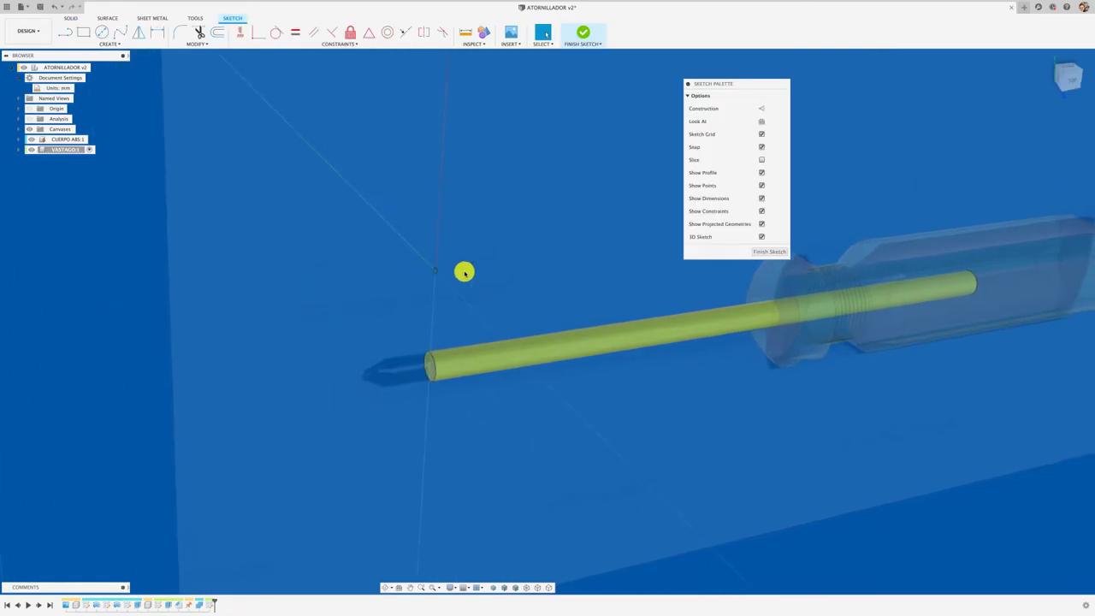
{"action": "left_click", "coordinate": [766, 251]}
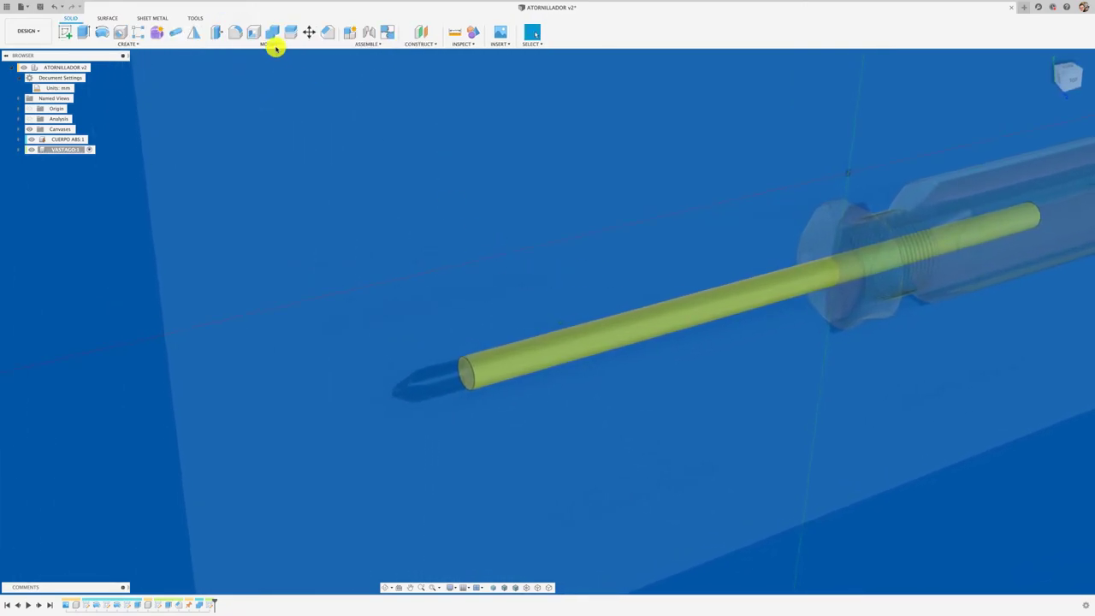
Step: Press Pull the shaft's end face out by 9 mm
{"action": "left_click", "coordinate": [215, 33]}
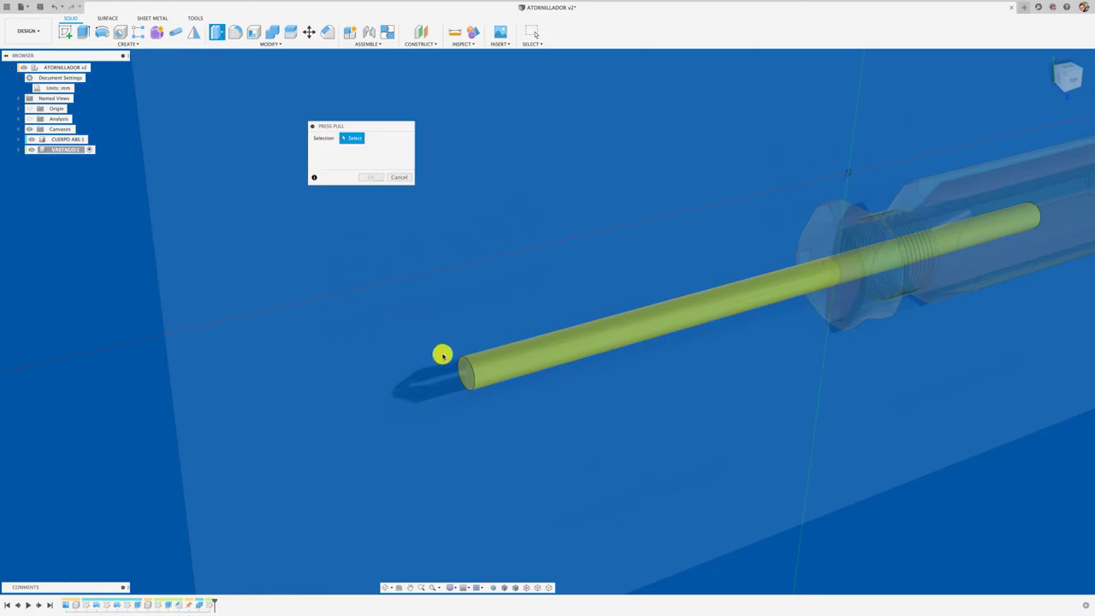
{"action": "left_click", "coordinate": [469, 372]}
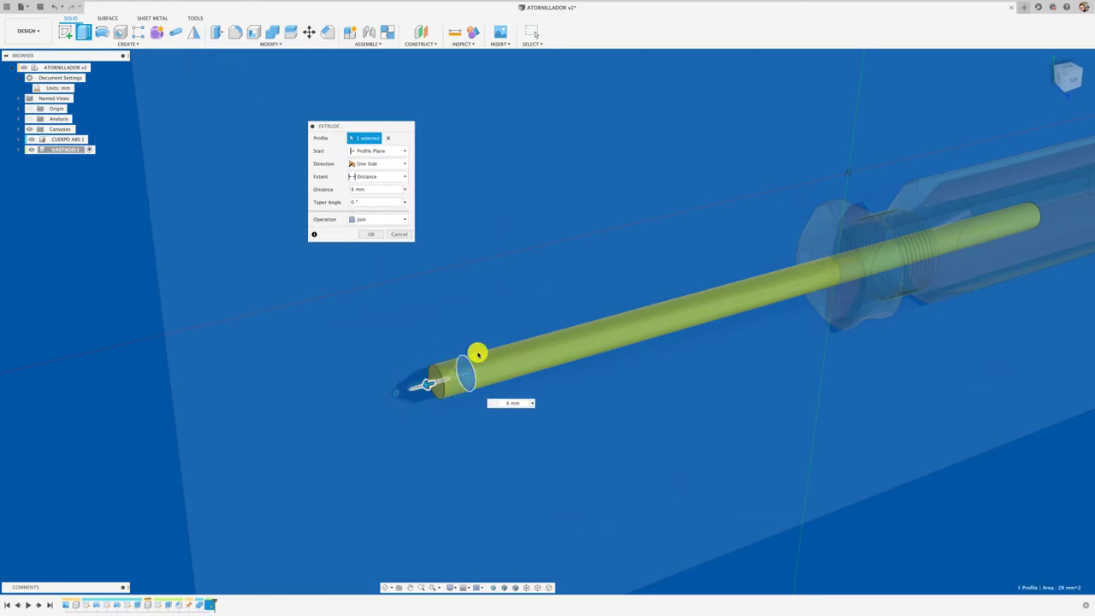
{"action": "left_click", "coordinate": [1075, 83]}
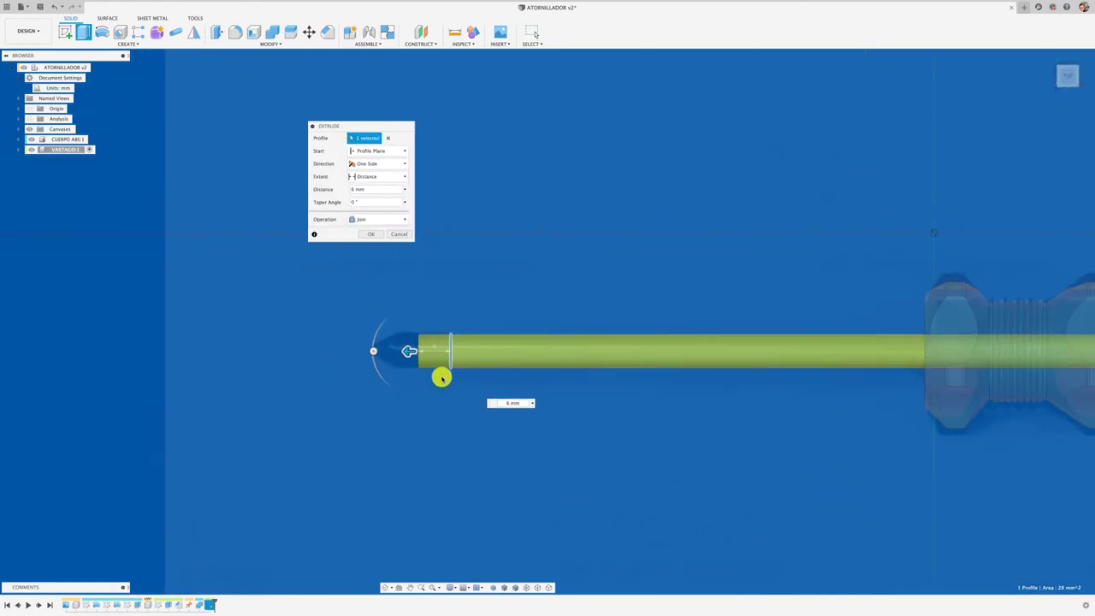
{"action": "mouse_move", "coordinate": [411, 352]}
{"action": "left_mouse_down"}
{"action": "mouse_move", "coordinate": [365, 352]}
{"action": "mouse_move", "coordinate": [388, 349]}
{"action": "left_mouse_up"}
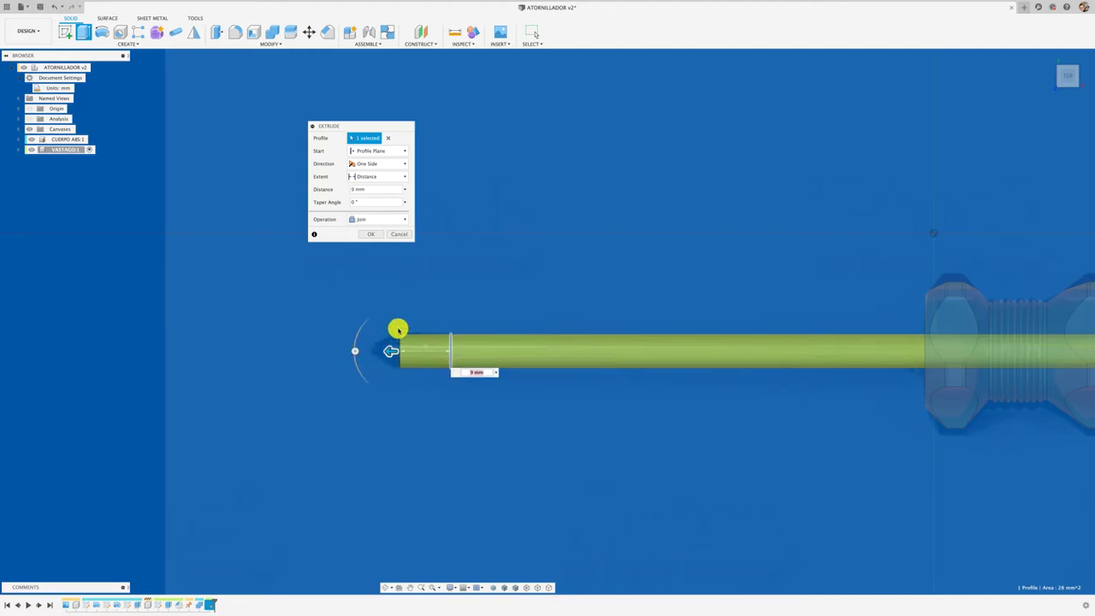
{"action": "key", "text": "Return"}
{"action": "middle_click_drag", "start_coordinate": [369, 271], "coordinate": [158, 96], "text": "shift"}
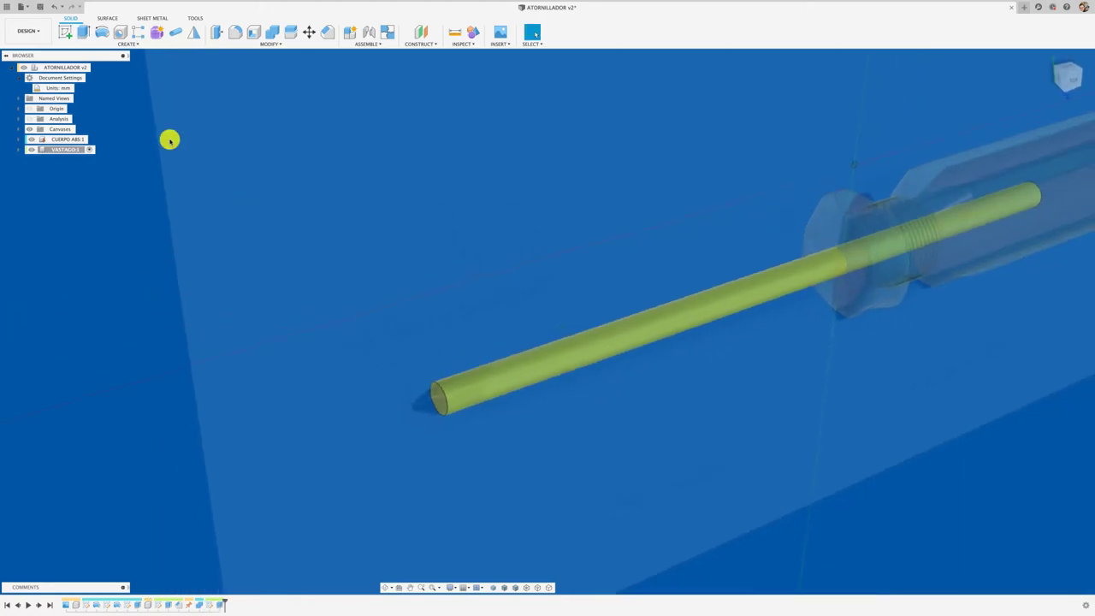
{"action": "left_click", "coordinate": [83, 33]}
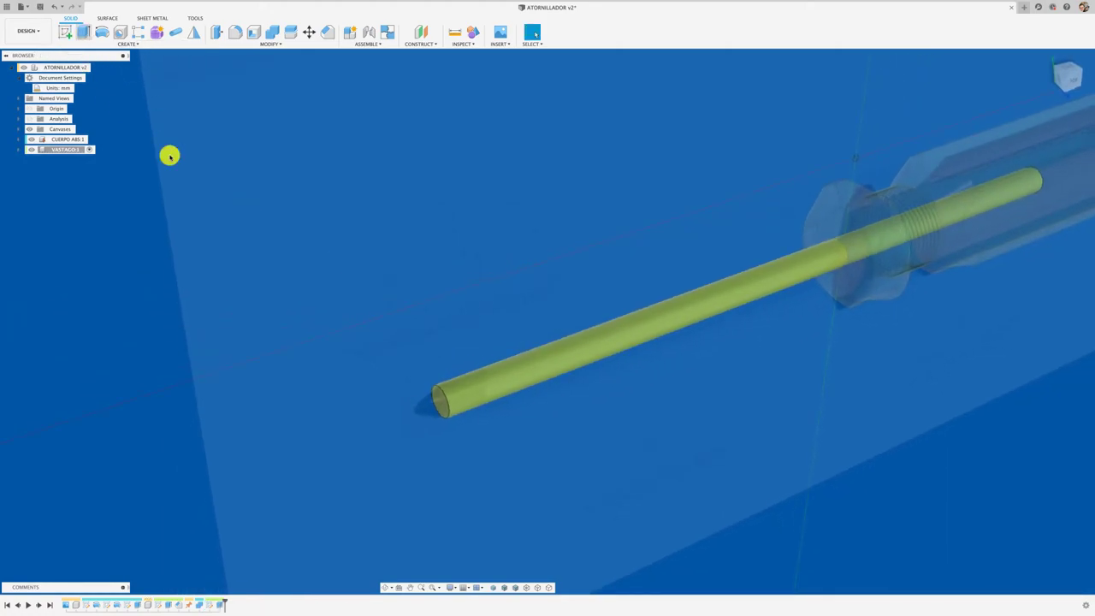
{"action": "left_click", "coordinate": [441, 413]}
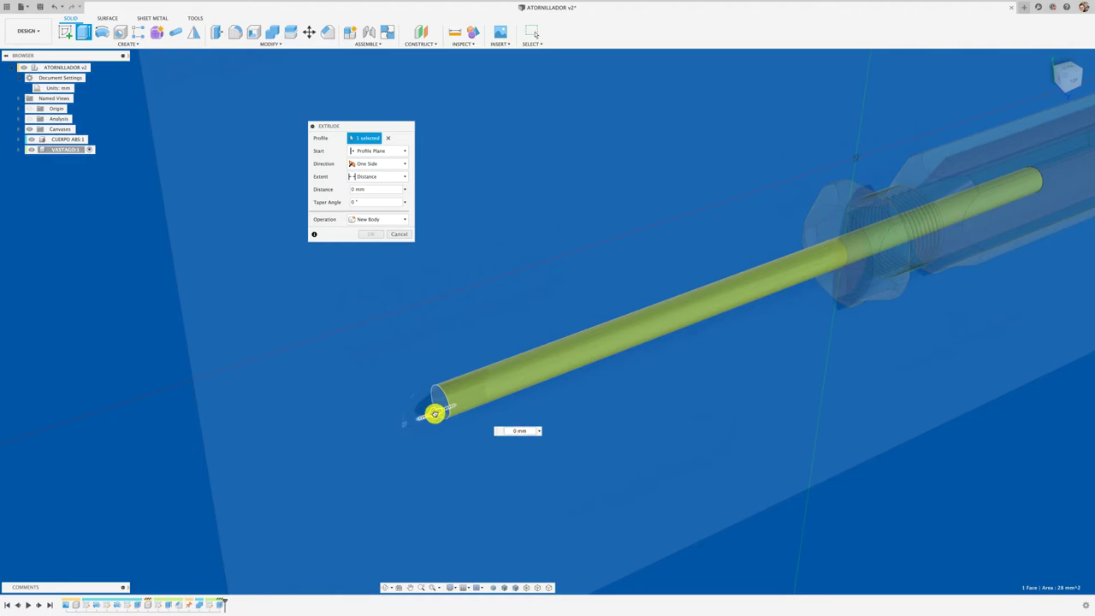
{"action": "left_click_drag", "start_coordinate": [435, 414], "coordinate": [415, 421]}
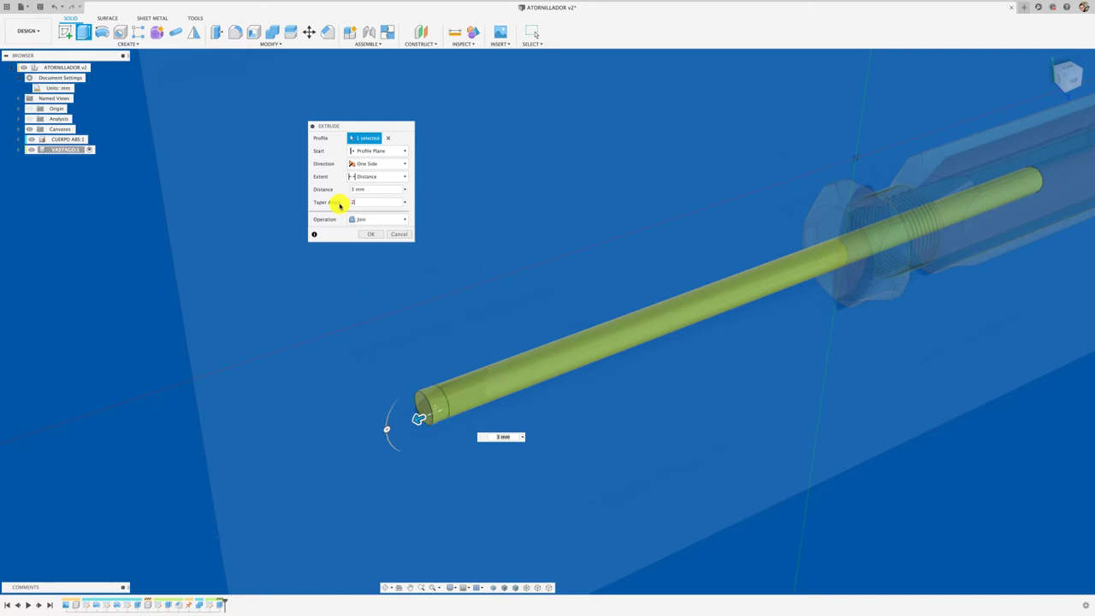
{"action": "type", "text": "2"}
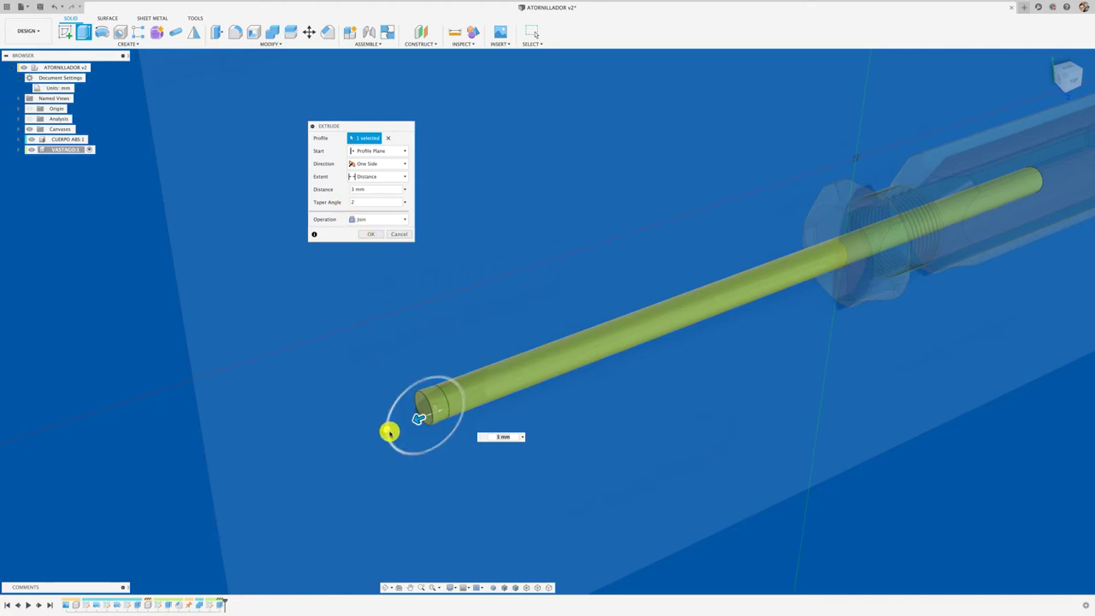
{"action": "left_click_drag", "start_coordinate": [387, 425], "coordinate": [385, 439]}
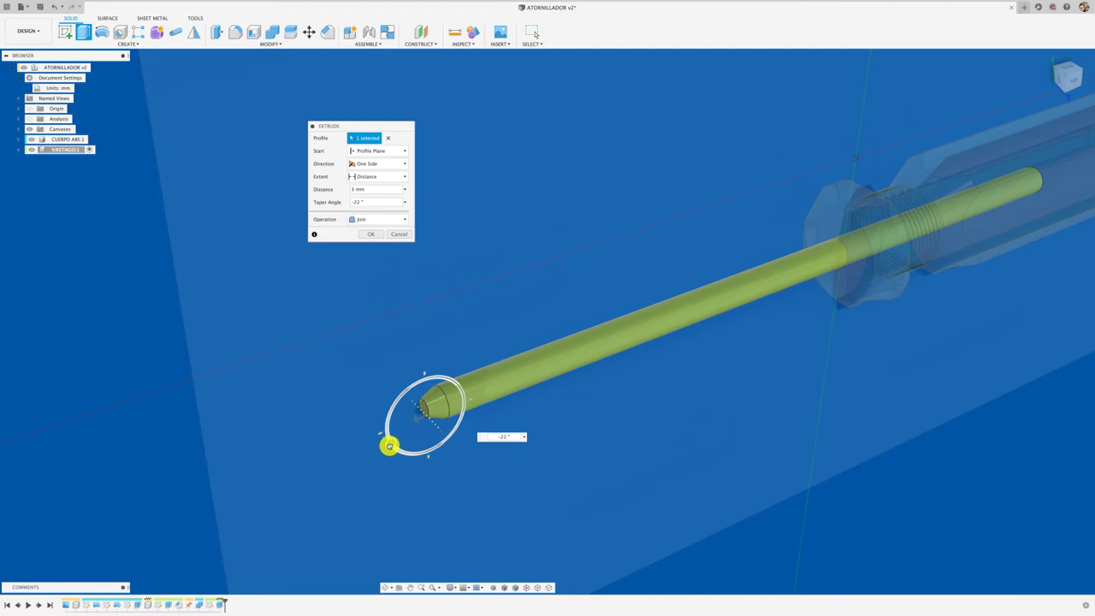
{"action": "left_click", "coordinate": [1073, 82]}
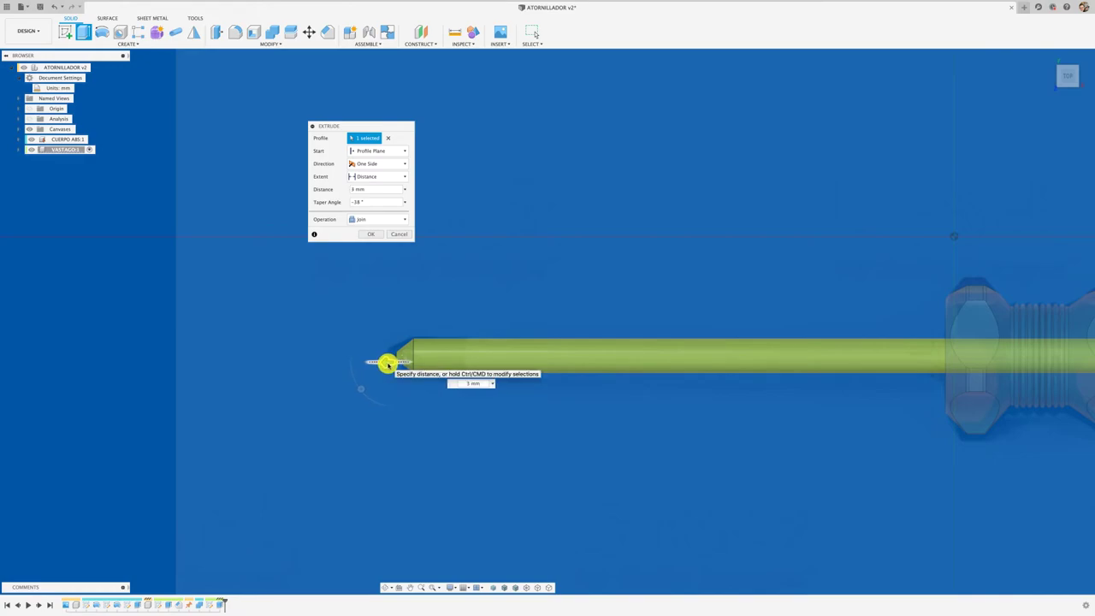
{"action": "scroll", "coordinate": [398, 396], "scroll_direction": "up", "scroll_amount": 1}
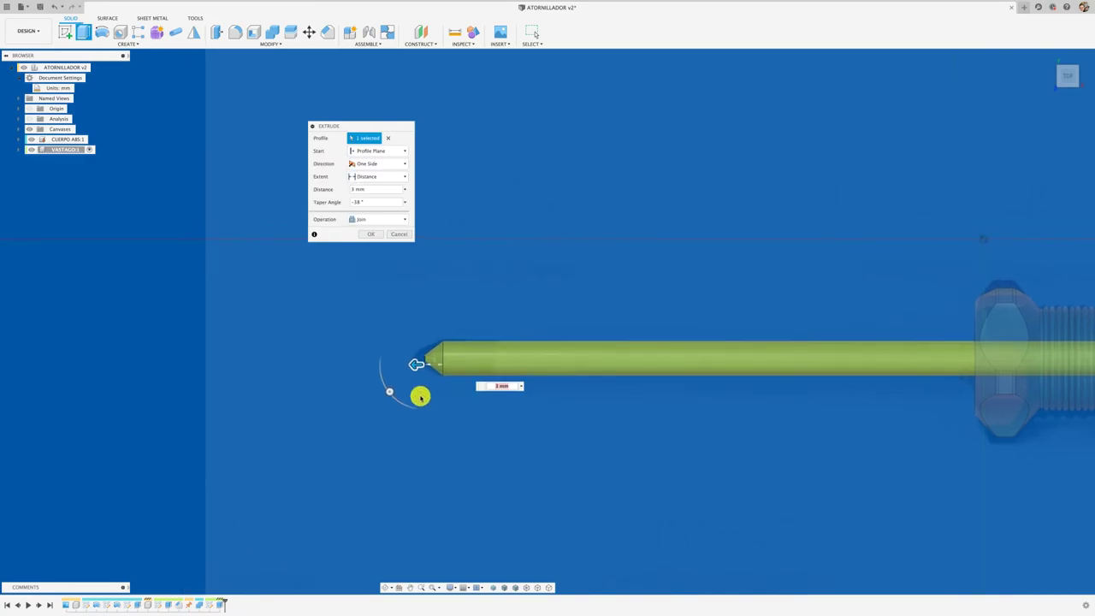
{"action": "scroll", "coordinate": [410, 391], "scroll_direction": "up", "scroll_amount": 2}
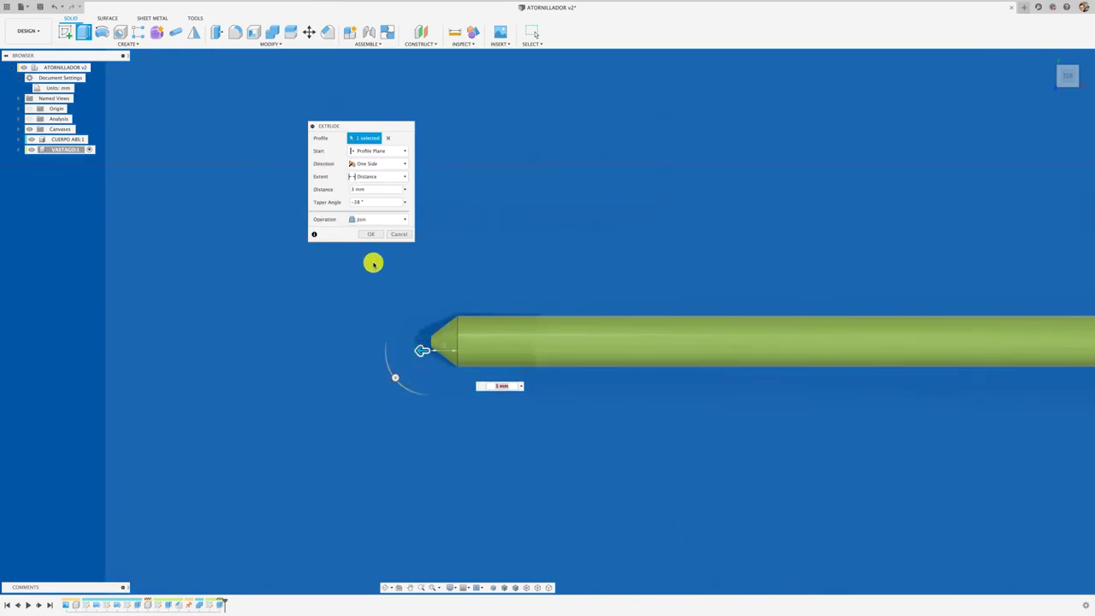
{"action": "left_click", "coordinate": [404, 234]}
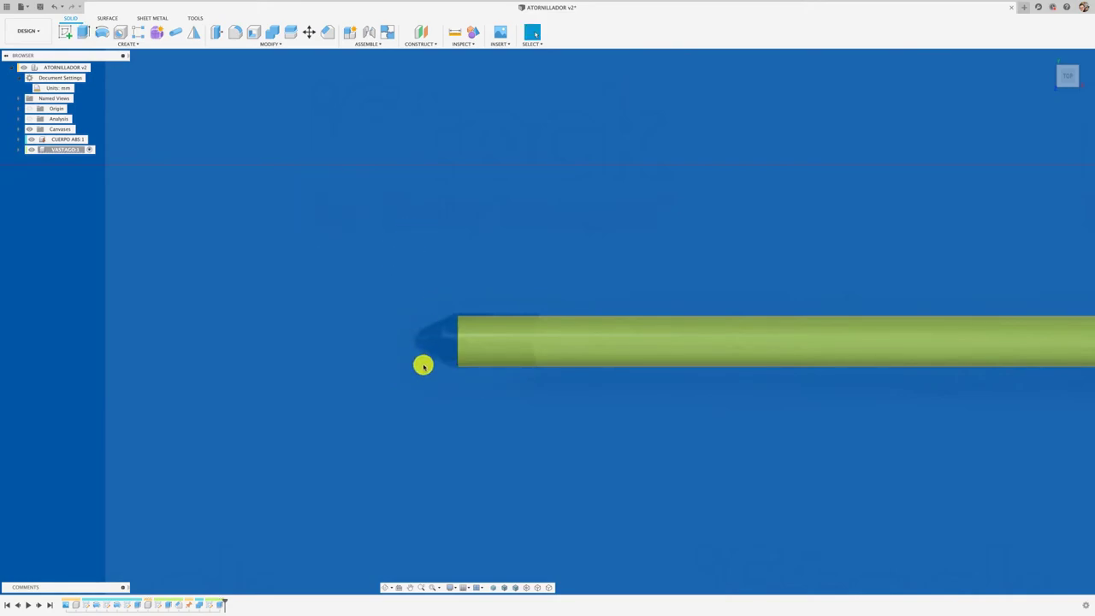
Step: Extrude the shaft end face 5 mm with a -27° taper, joined to the shaft
{"action": "left_click", "coordinate": [77, 31]}
{"action": "left_click", "coordinate": [481, 370]}
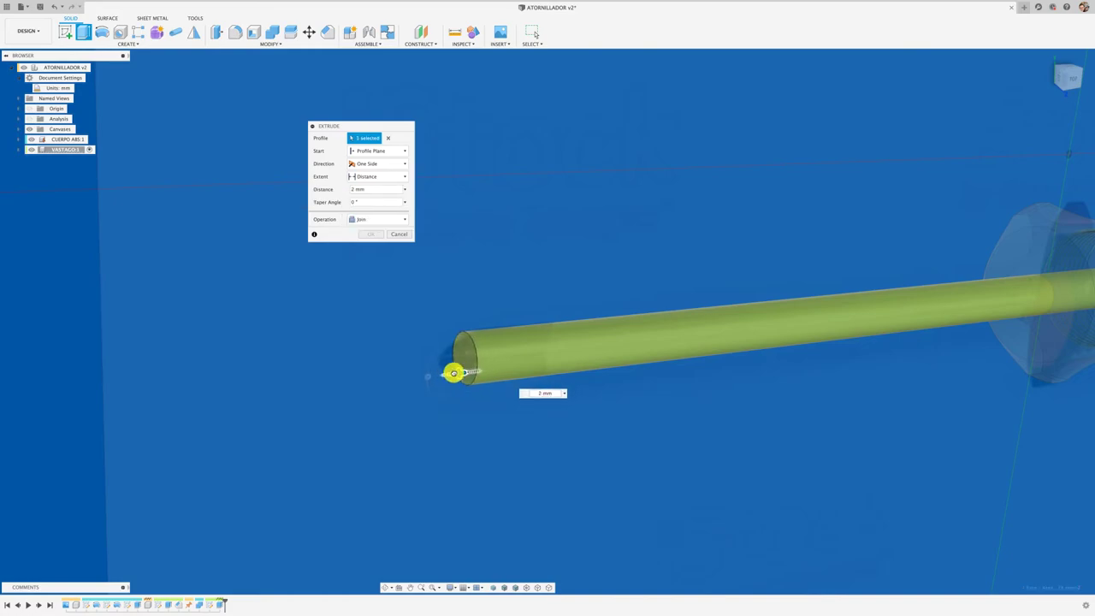
{"action": "left_click_drag", "start_coordinate": [454, 373], "coordinate": [441, 375]}
{"action": "left_click", "coordinate": [1071, 79]}
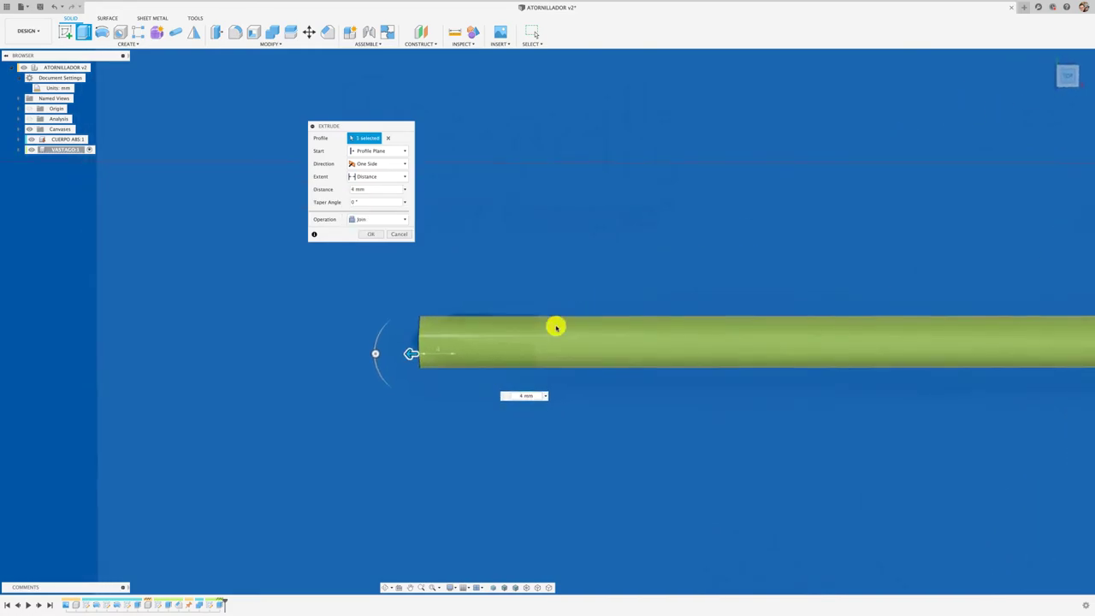
{"action": "left_click_drag", "start_coordinate": [414, 351], "coordinate": [377, 381]}
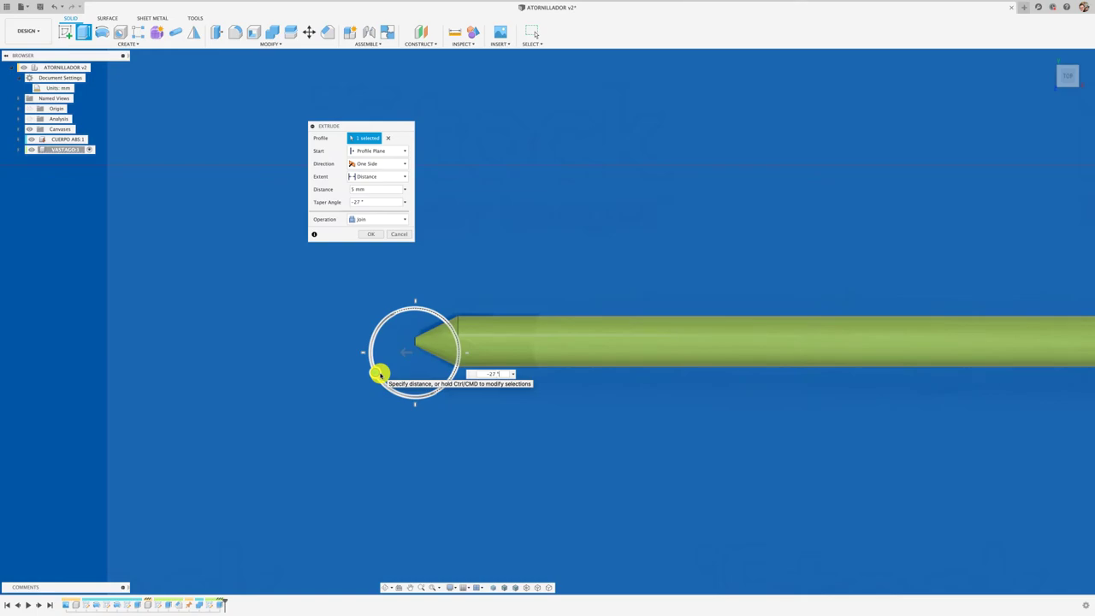
{"action": "left_click", "coordinate": [368, 235]}
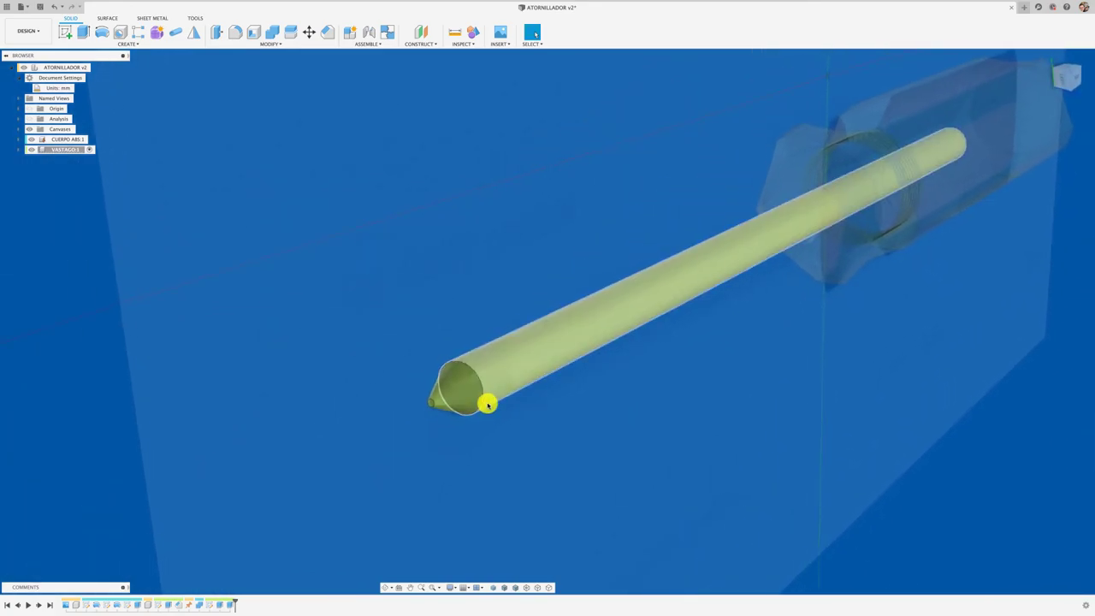
Step: Select the flat tip face and check the latest timeline feature's options without changes
{"action": "left_click", "coordinate": [447, 393]}
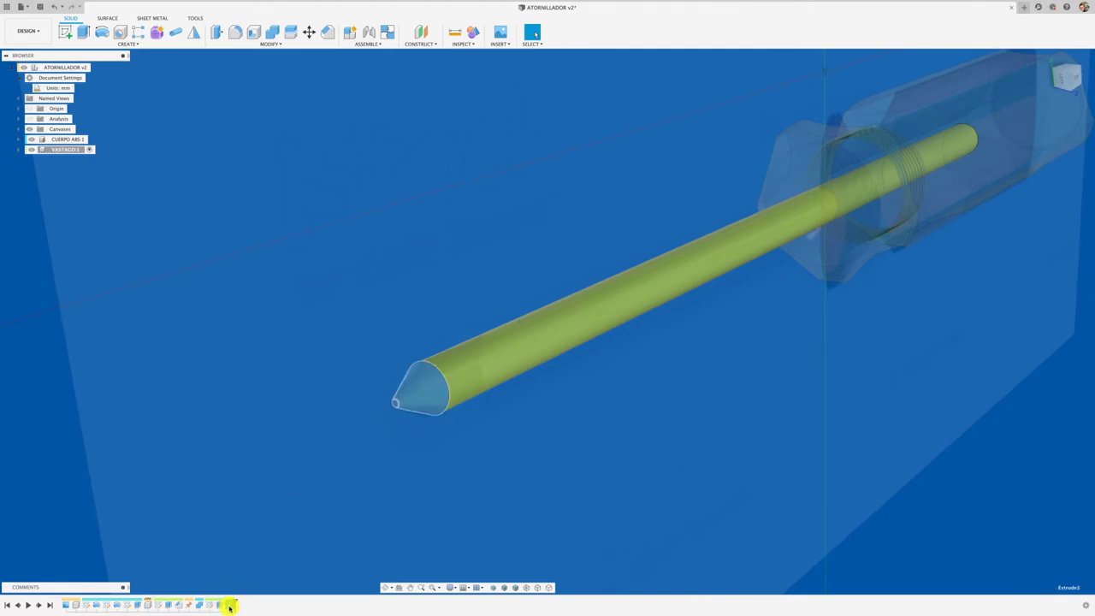
{"action": "right_click", "coordinate": [229, 605]}
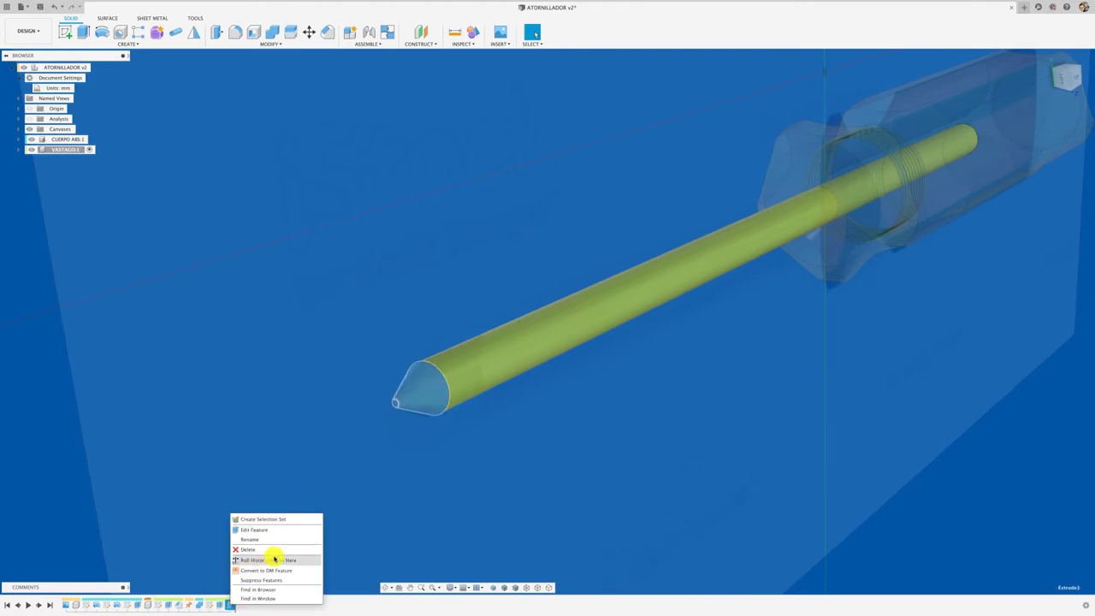
{"action": "left_click", "coordinate": [361, 542]}
{"action": "scroll", "coordinate": [385, 479], "scroll_direction": "up", "scroll_amount": 2}
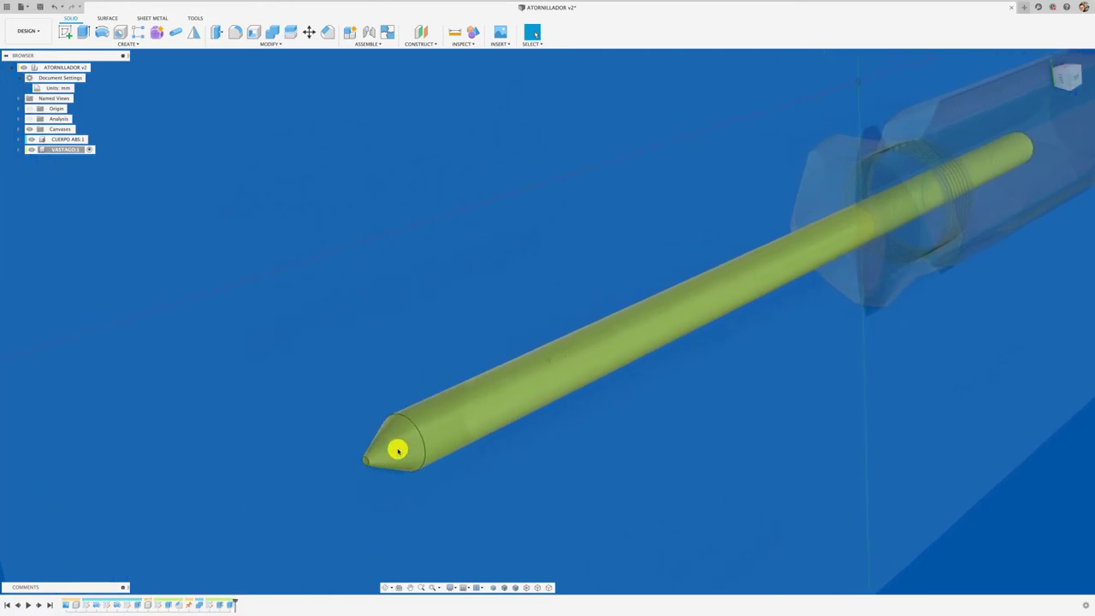
{"action": "scroll", "coordinate": [416, 496], "scroll_direction": "down", "scroll_amount": 2}
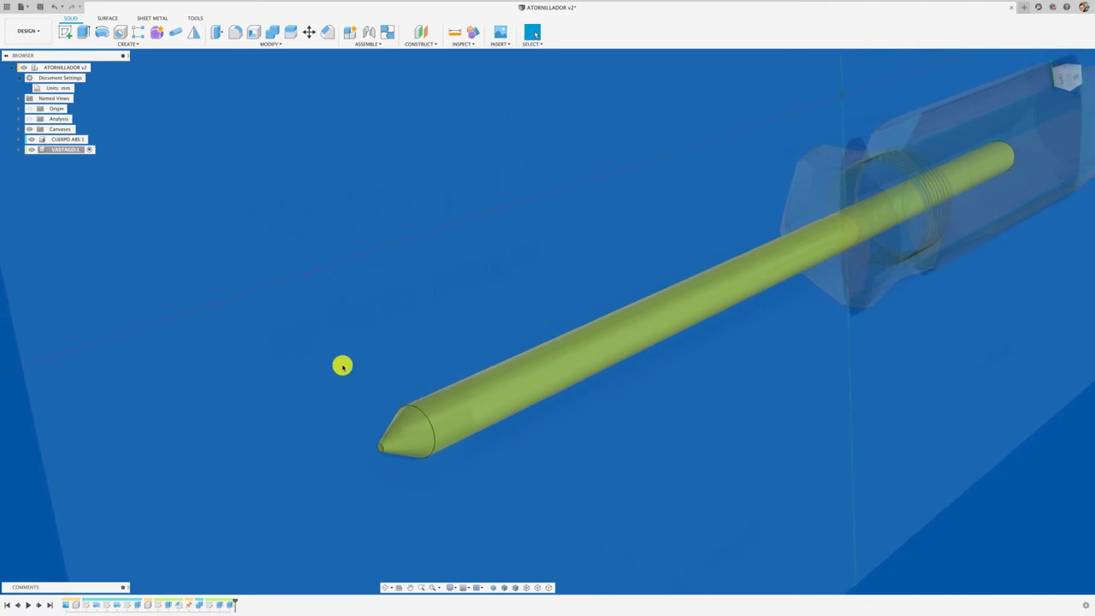
{"action": "scroll", "coordinate": [381, 142], "scroll_direction": "down", "scroll_amount": 1}
{"action": "scroll", "coordinate": [396, 76], "scroll_direction": "up", "scroll_amount": 1}
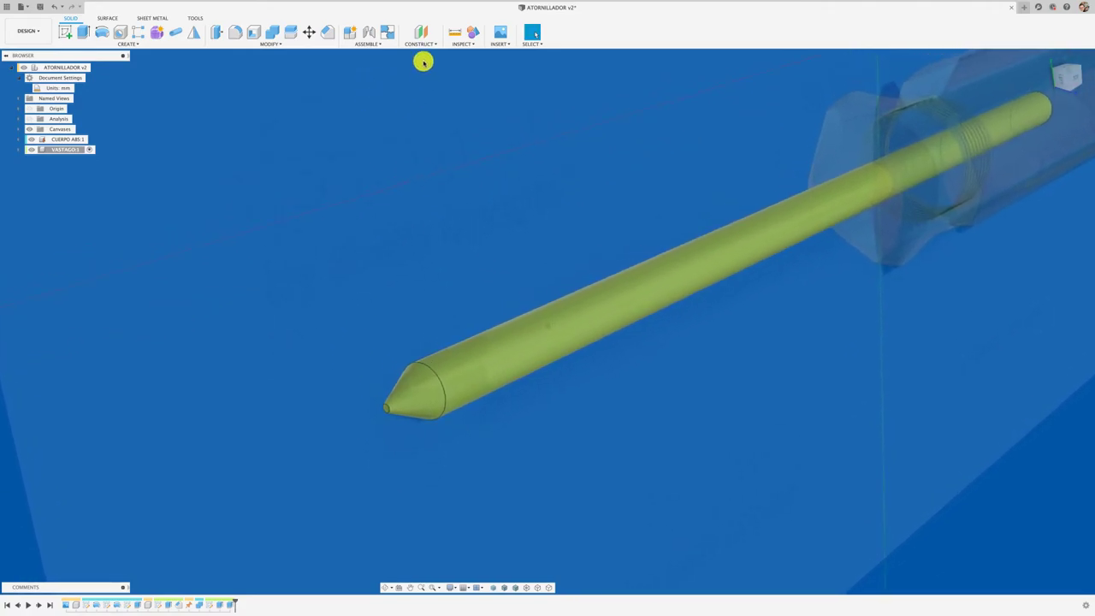
Step: Create an offset construction plane from the shaft's tip face
{"action": "left_click", "coordinate": [423, 35]}
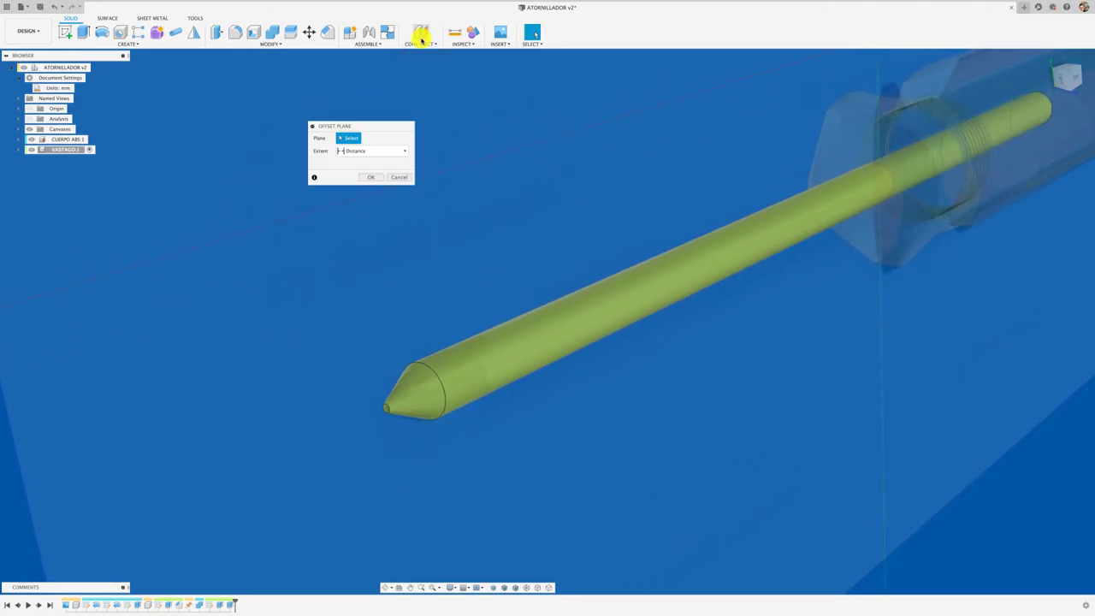
{"action": "left_click", "coordinate": [385, 410]}
{"action": "mouse_move", "coordinate": [378, 412]}
{"action": "left_mouse_down"}
{"action": "mouse_move", "coordinate": [433, 403]}
{"action": "mouse_move", "coordinate": [362, 419]}
{"action": "left_mouse_up"}
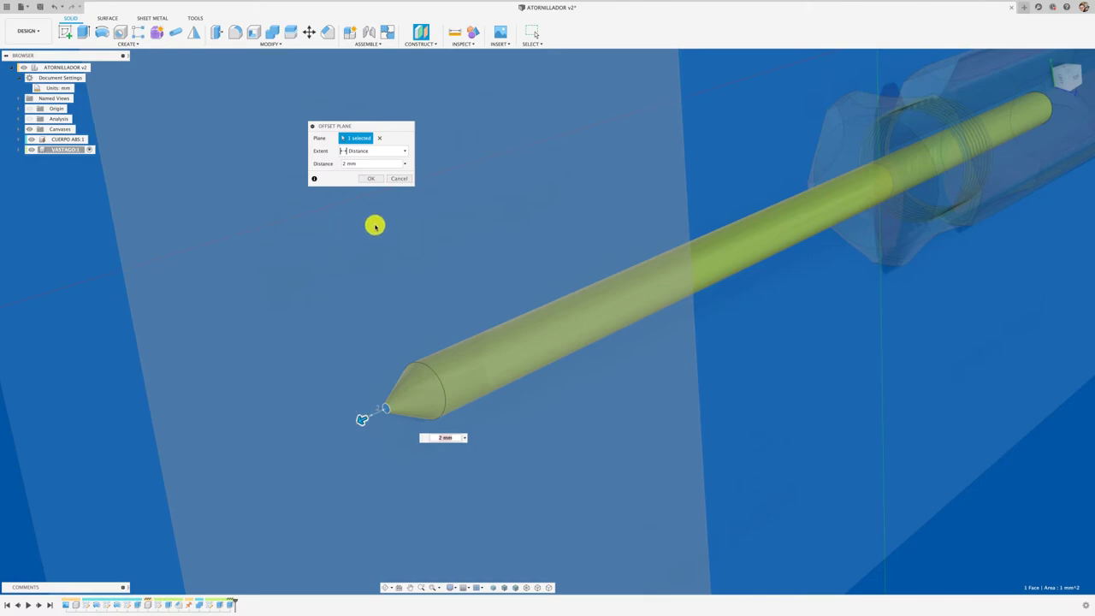
{"action": "left_click", "coordinate": [401, 179]}
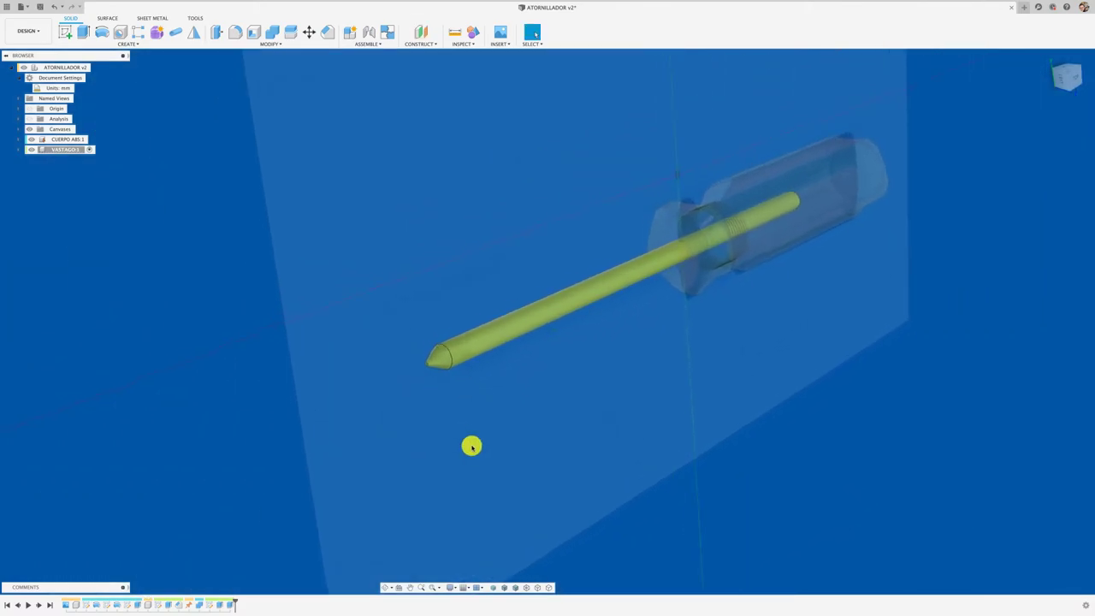
{"action": "scroll", "coordinate": [472, 445], "scroll_direction": "up", "scroll_amount": 2}
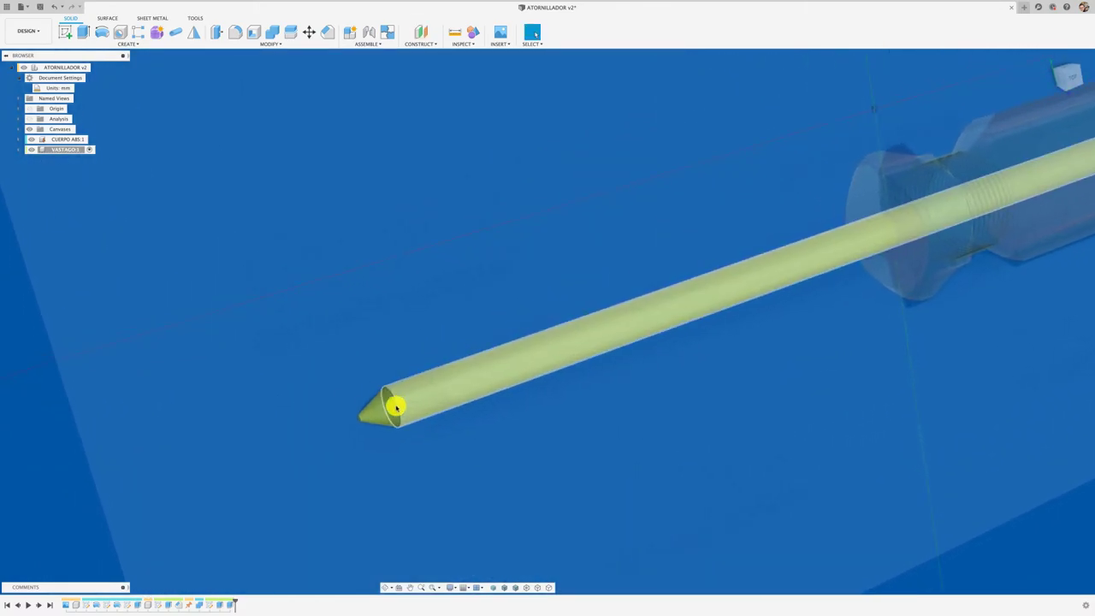
{"action": "scroll", "coordinate": [391, 413], "scroll_direction": "up", "scroll_amount": 3}
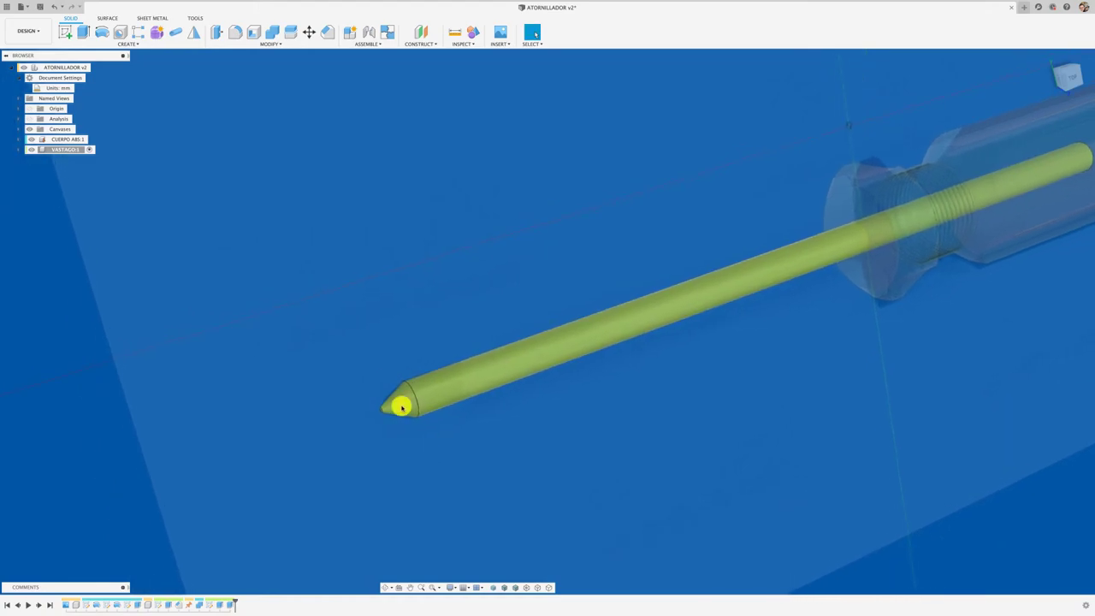
Step: Hide the canvas, select the tip's circular edge, and bring up the CONSTRUCT menu
{"action": "middle_click_drag", "start_coordinate": [401, 403], "coordinate": [353, 323], "text": "shift"}
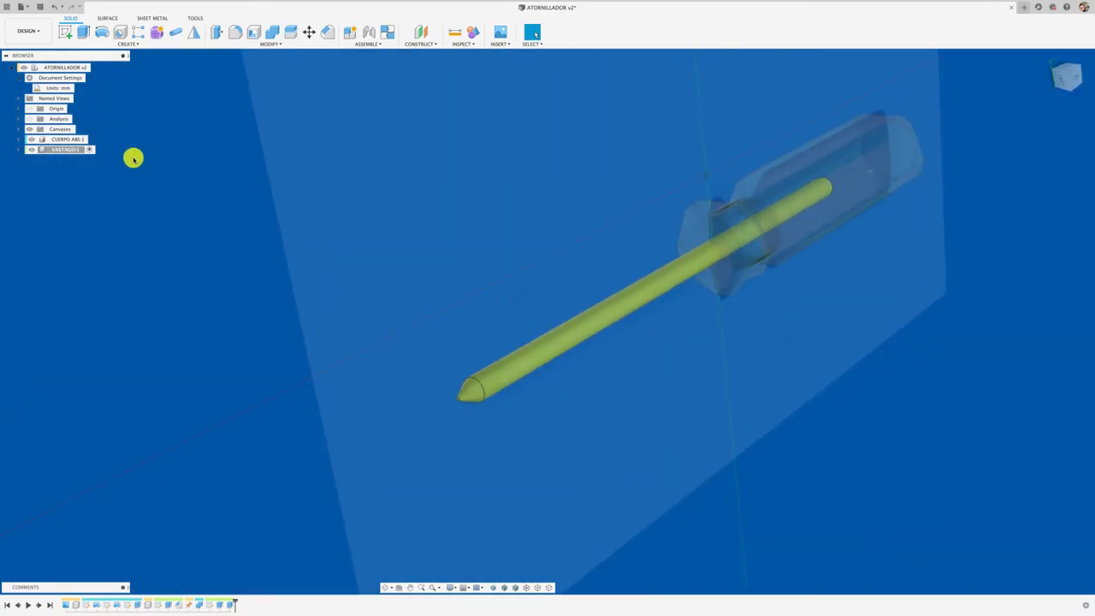
{"action": "left_click", "coordinate": [30, 131]}
{"action": "middle_click_drag", "start_coordinate": [193, 293], "coordinate": [285, 391], "text": "shift"}
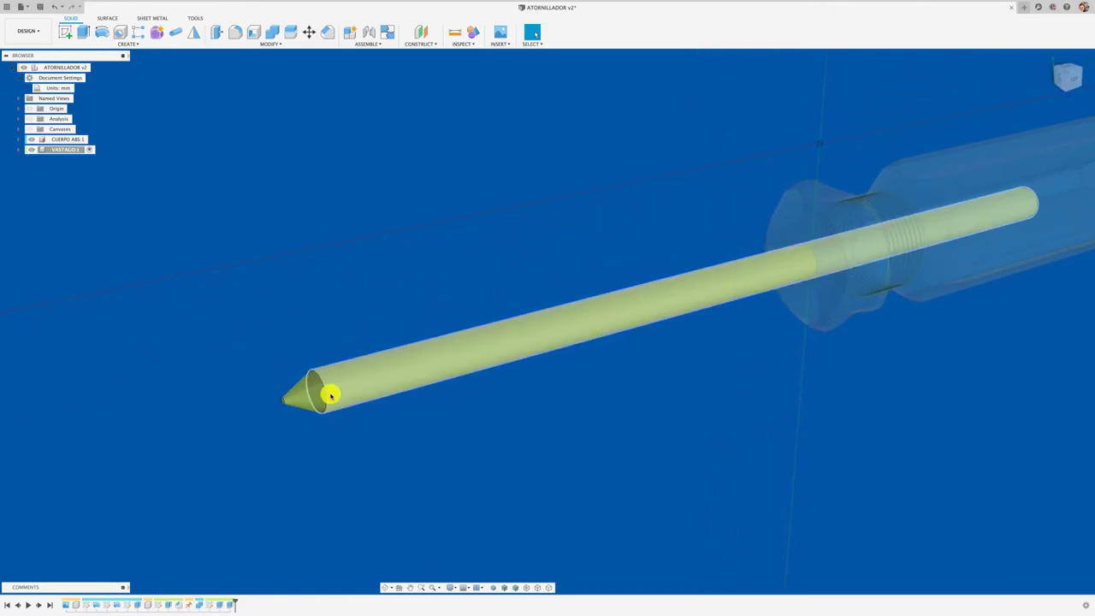
{"action": "left_click", "coordinate": [326, 398]}
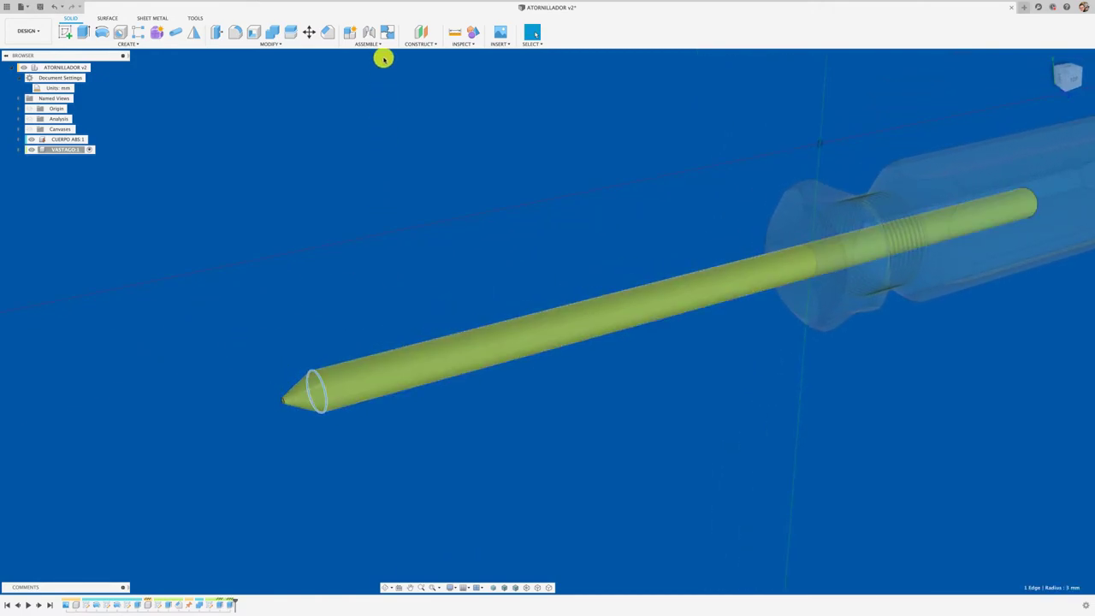
{"action": "left_click", "coordinate": [119, 46]}
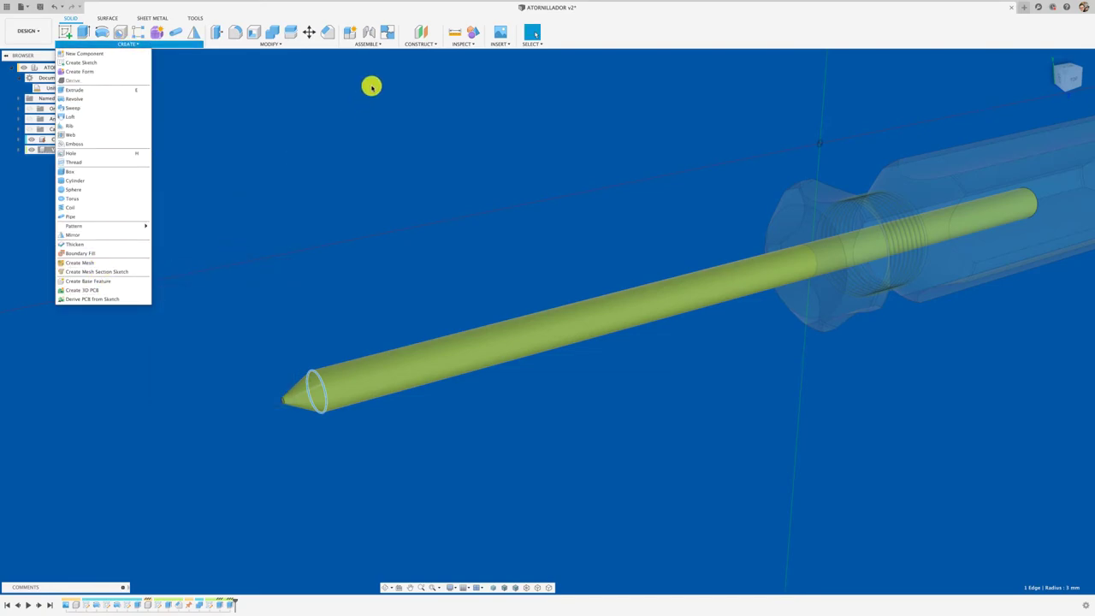
{"action": "left_click", "coordinate": [434, 73]}
{"action": "left_click", "coordinate": [418, 44]}
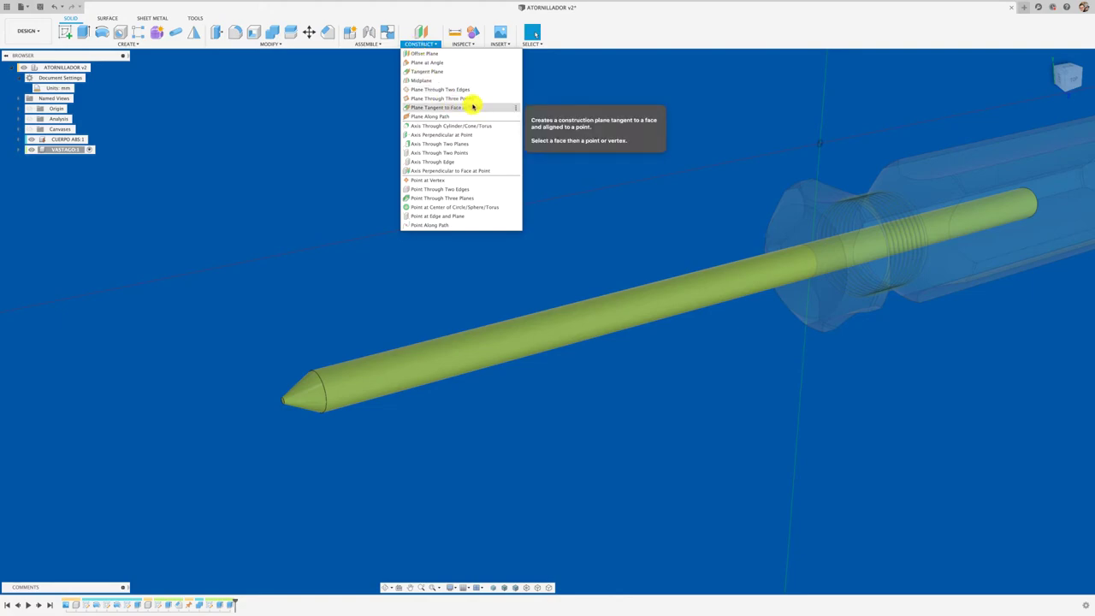
Step: Offset a construction plane -5 mm from the shaft's cone tip face
{"action": "left_click", "coordinate": [432, 56]}
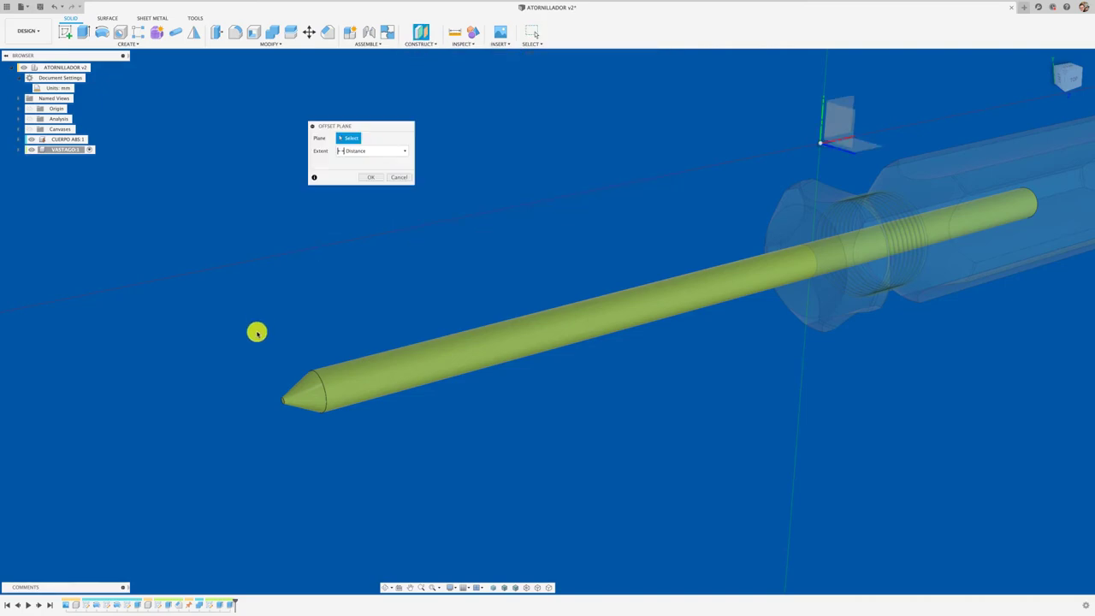
{"action": "scroll", "coordinate": [318, 379], "scroll_direction": "down", "scroll_amount": 2}
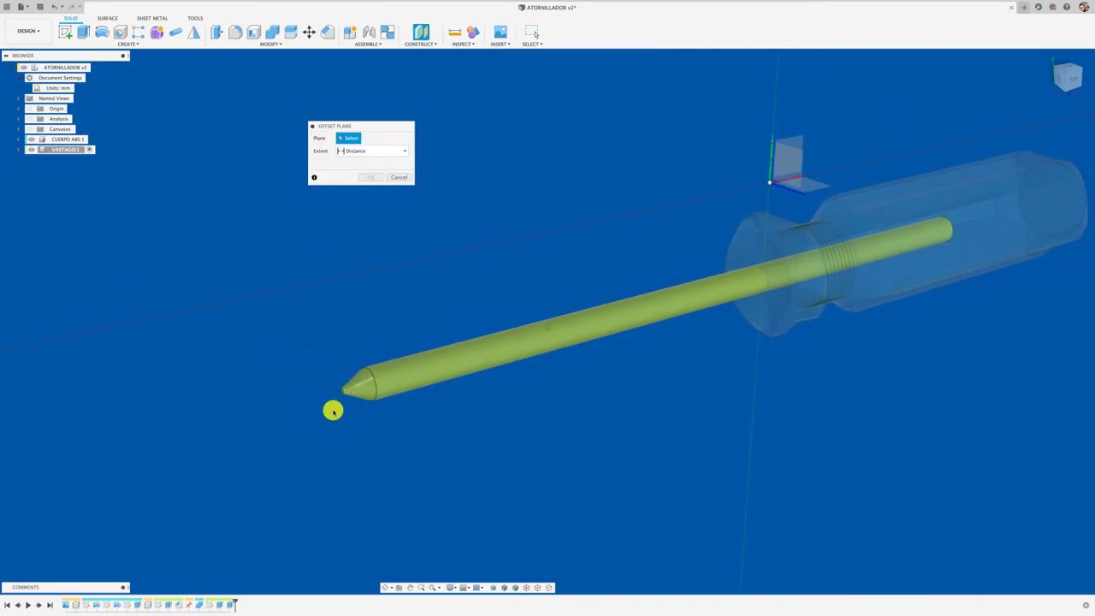
{"action": "scroll", "coordinate": [329, 423], "scroll_direction": "up", "scroll_amount": 1}
{"action": "scroll", "coordinate": [331, 426], "scroll_direction": "up", "scroll_amount": 2}
{"action": "scroll", "coordinate": [333, 411], "scroll_direction": "up", "scroll_amount": 3}
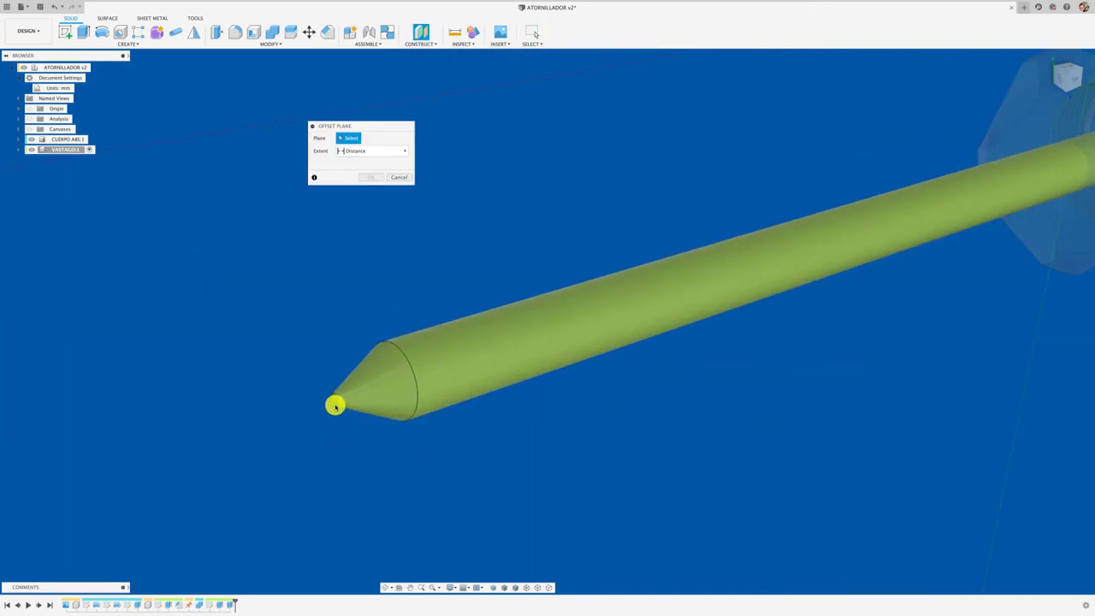
{"action": "left_click", "coordinate": [333, 402]}
{"action": "left_click_drag", "start_coordinate": [341, 397], "coordinate": [387, 386]}
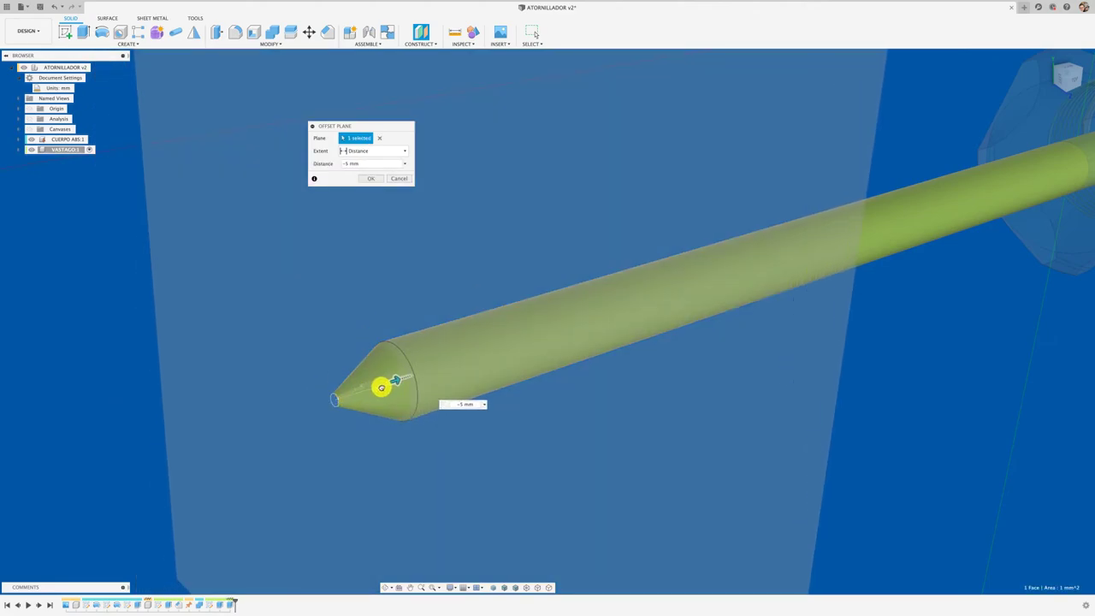
{"action": "left_click", "coordinate": [1077, 79]}
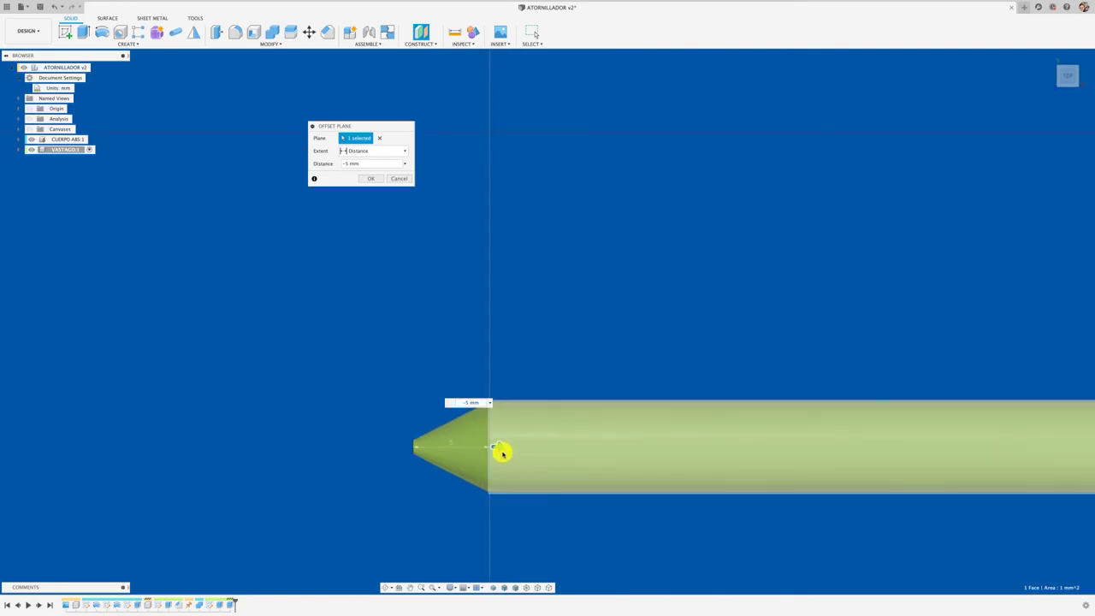
{"action": "left_click", "coordinate": [369, 179]}
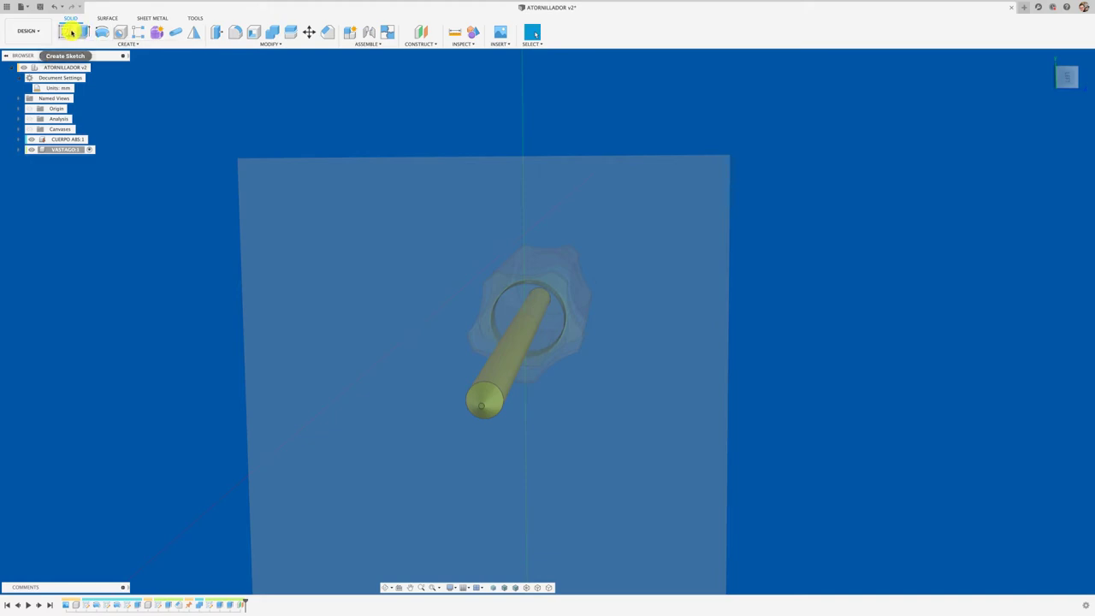
Step: Start a sketch on the new offset plane, viewed straight on, with Slice enabled
{"action": "left_click", "coordinate": [71, 31]}
{"action": "left_click", "coordinate": [337, 183]}
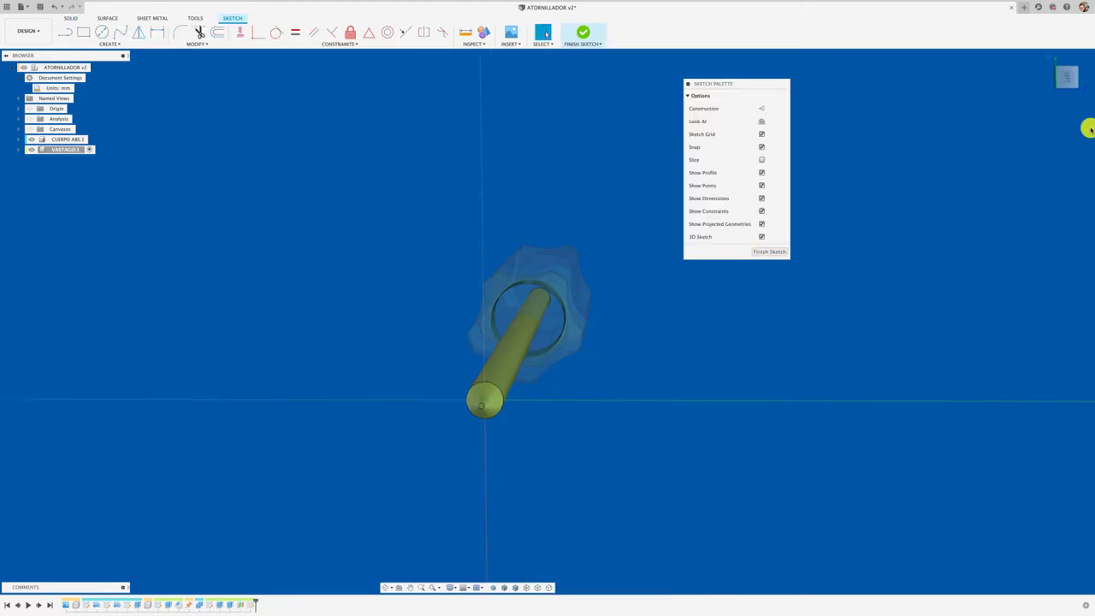
{"action": "left_click", "coordinate": [1068, 75]}
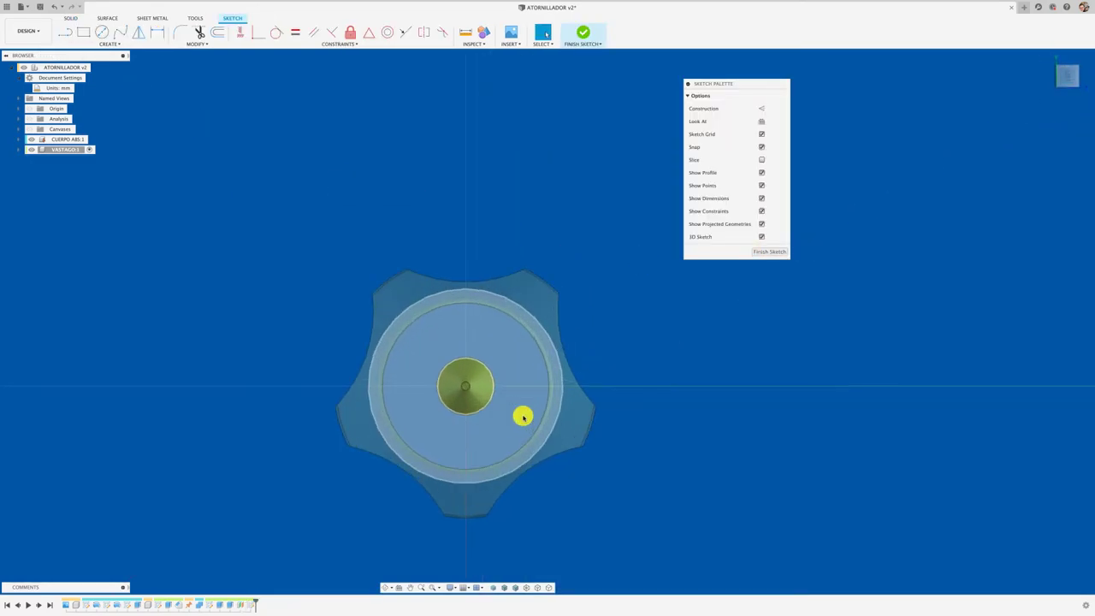
{"action": "scroll", "coordinate": [523, 417], "scroll_direction": "up", "scroll_amount": 2}
{"action": "scroll", "coordinate": [525, 414], "scroll_direction": "up", "scroll_amount": 3}
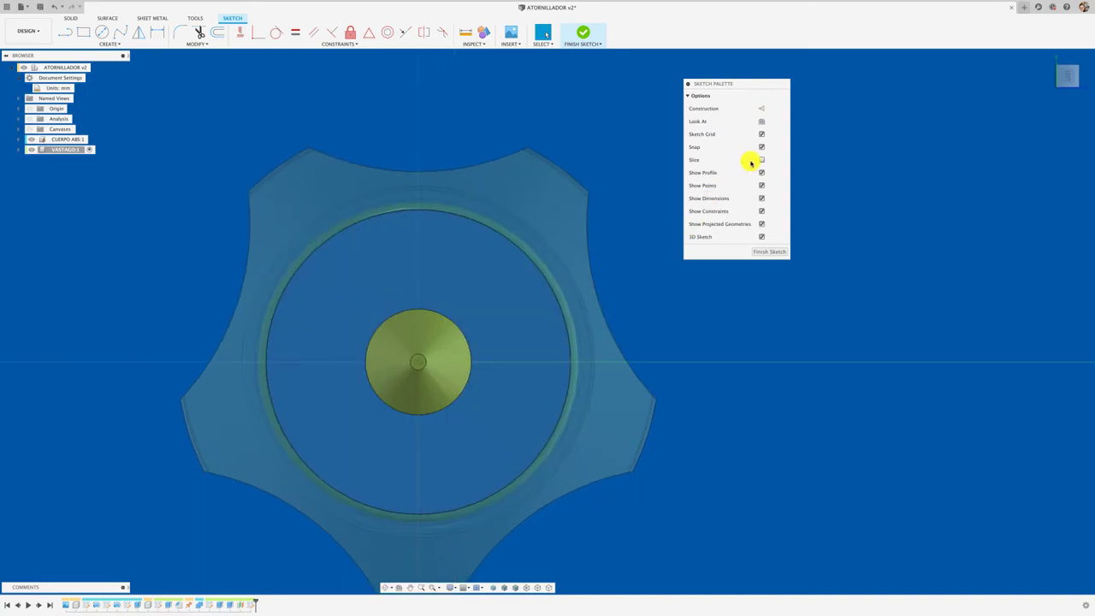
{"action": "left_click", "coordinate": [762, 160]}
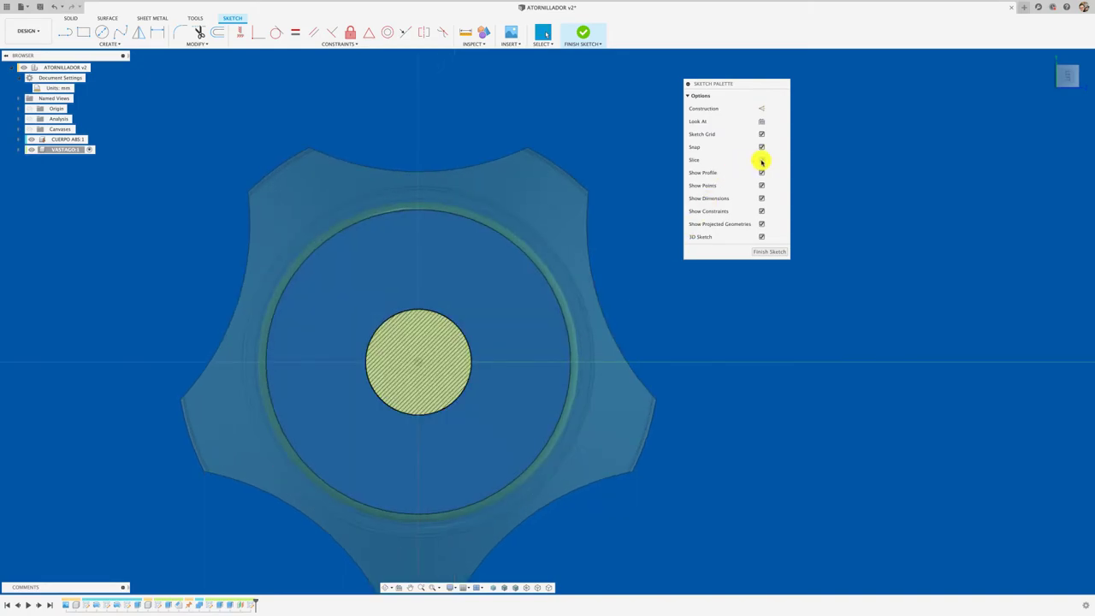
Step: Draw a horizontal line and a vertical line outward from the shaft's centre
{"action": "left_click", "coordinate": [66, 32]}
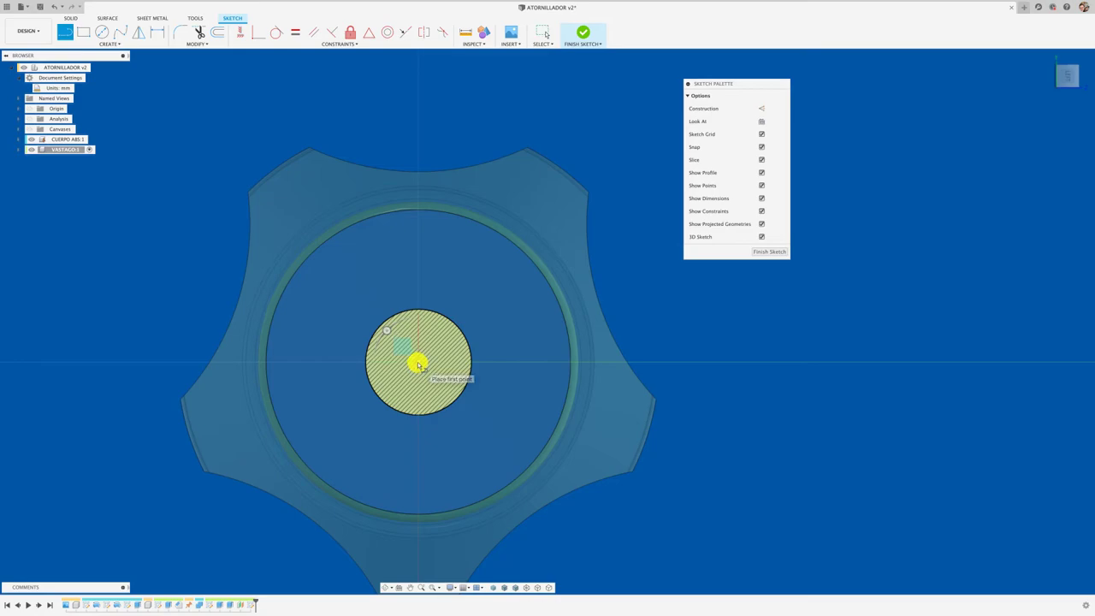
{"action": "left_click", "coordinate": [418, 363]}
{"action": "left_click", "coordinate": [728, 366]}
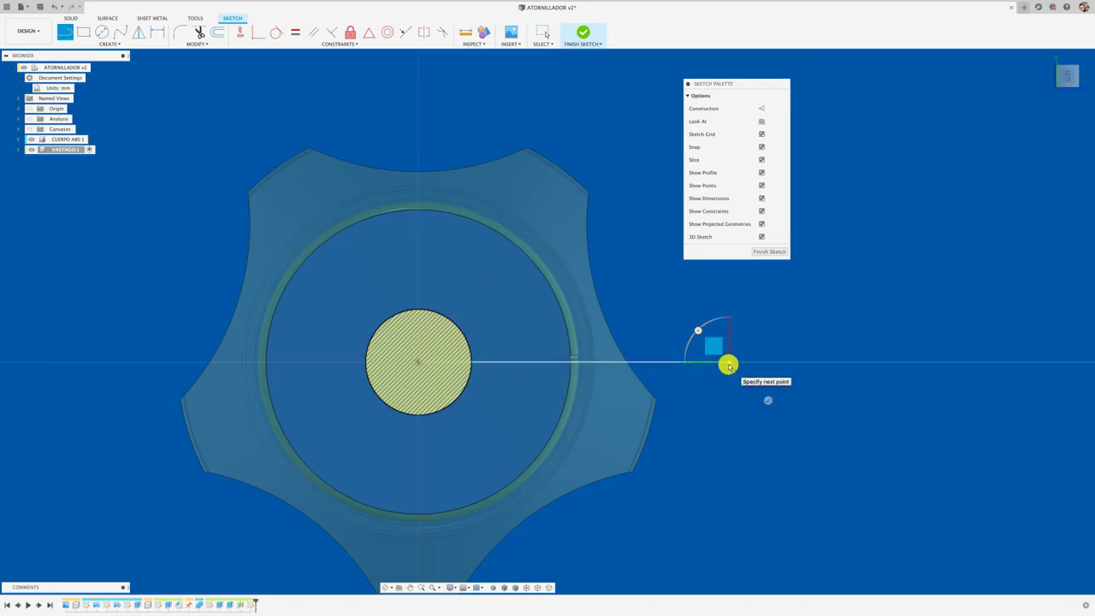
{"action": "key", "text": "Escape"}
{"action": "key", "text": "l"}
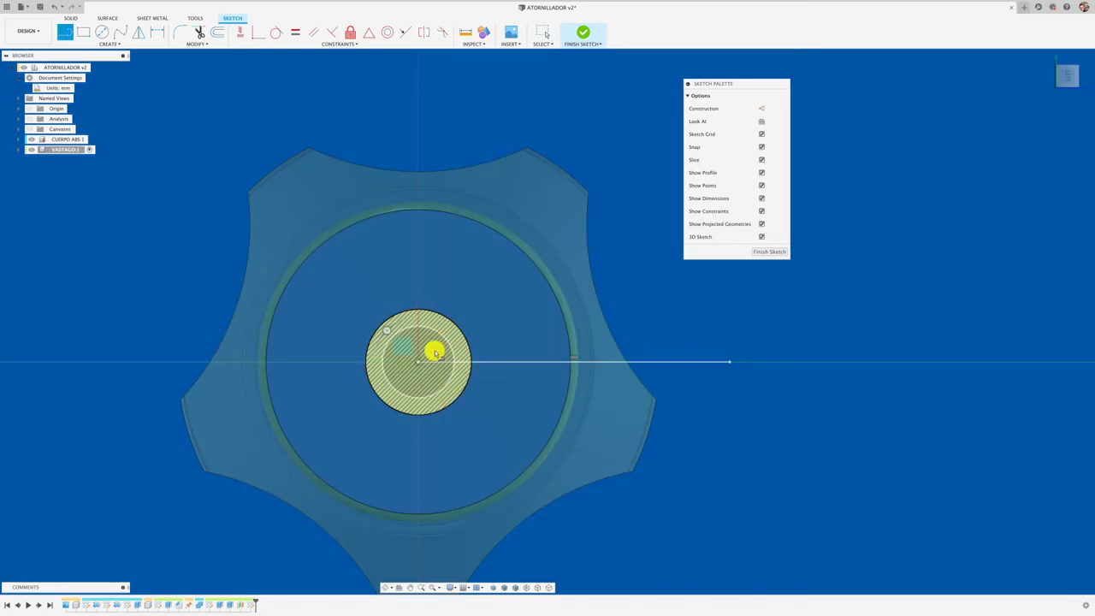
{"action": "left_click", "coordinate": [419, 363]}
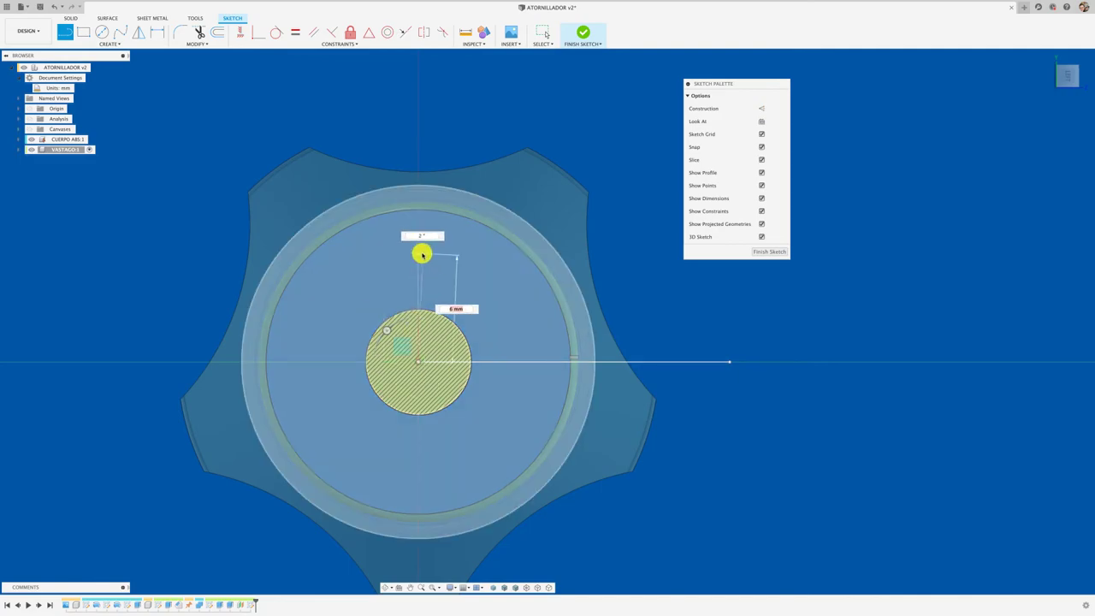
{"action": "left_click", "coordinate": [420, 250]}
{"action": "key", "text": "Escape"}
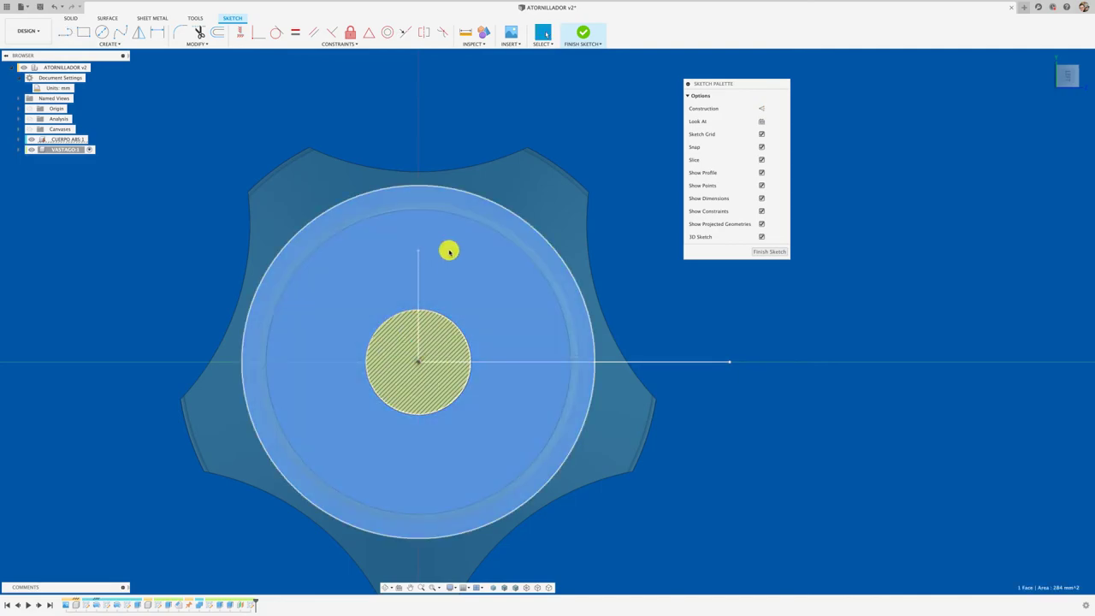
Step: Offset the vertical and horizontal sketch lines by -1 mm
{"action": "left_click", "coordinate": [218, 34]}
{"action": "left_click", "coordinate": [418, 268]}
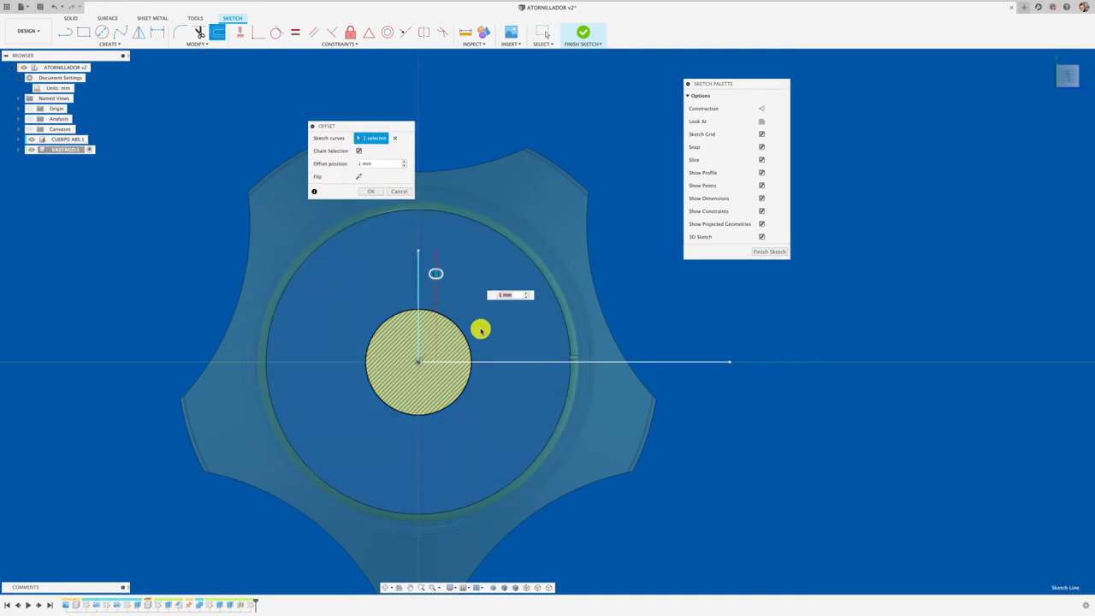
{"action": "left_click", "coordinate": [505, 363]}
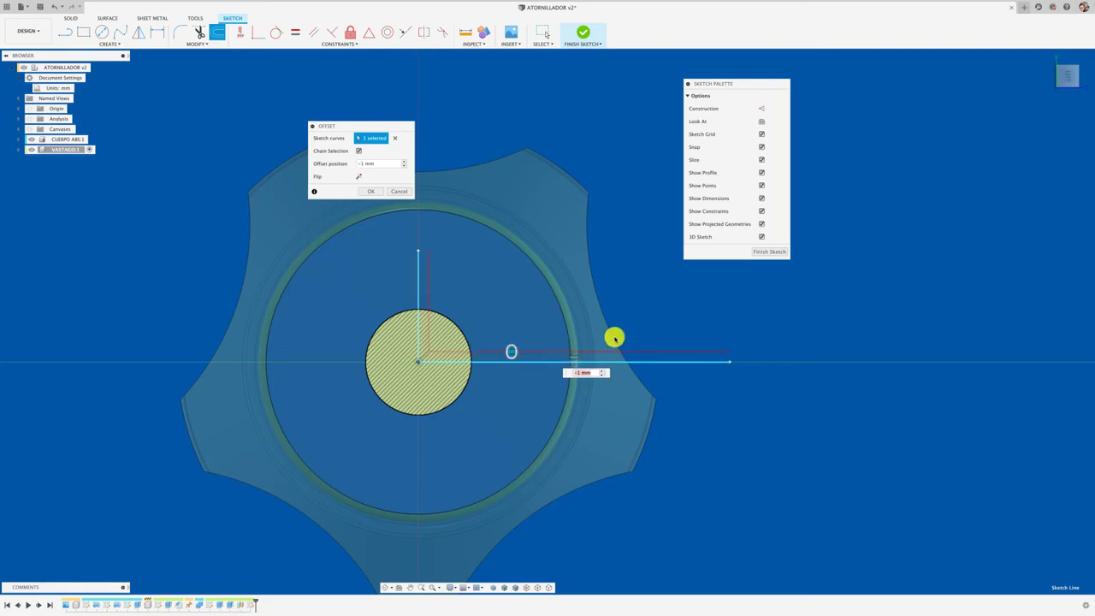
{"action": "left_click", "coordinate": [374, 192]}
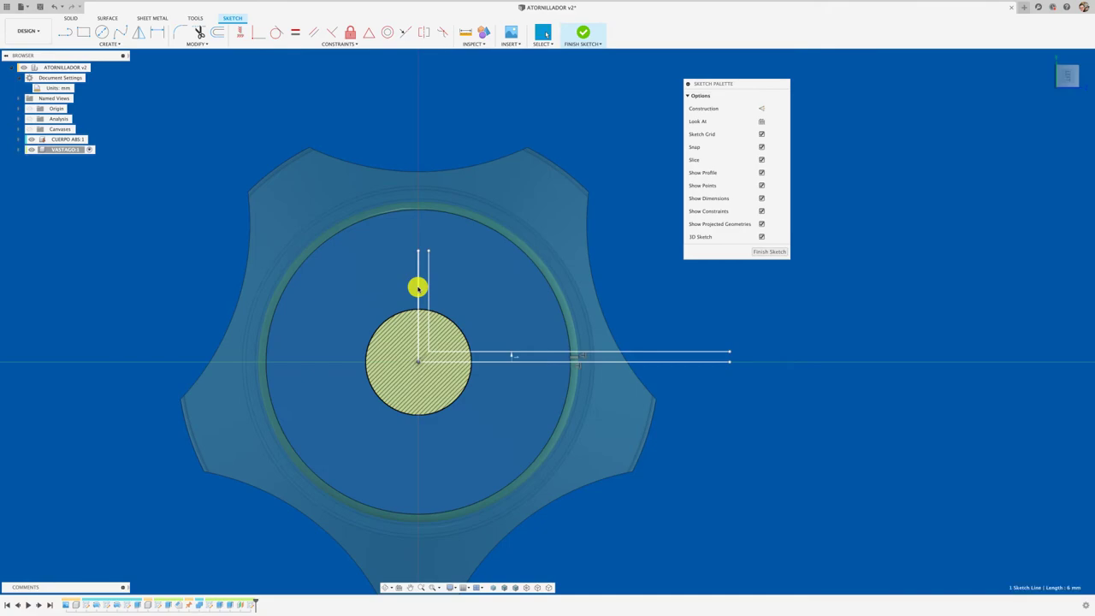
Step: Make the vertical centre line construction geometry and abandon a first mirror attempt
{"action": "left_click", "coordinate": [761, 109]}
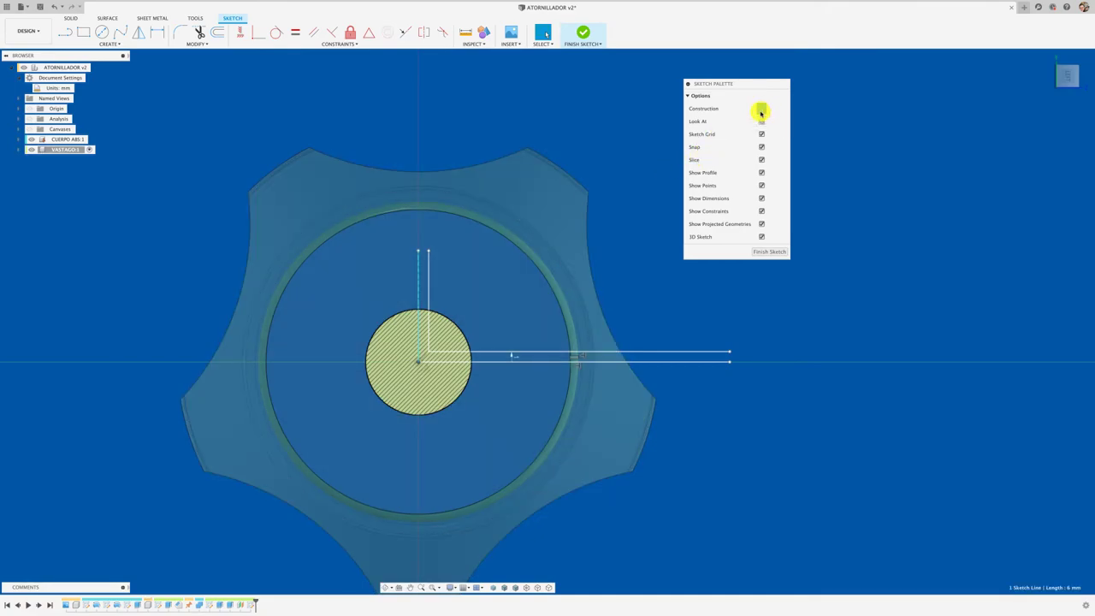
{"action": "left_click", "coordinate": [139, 32]}
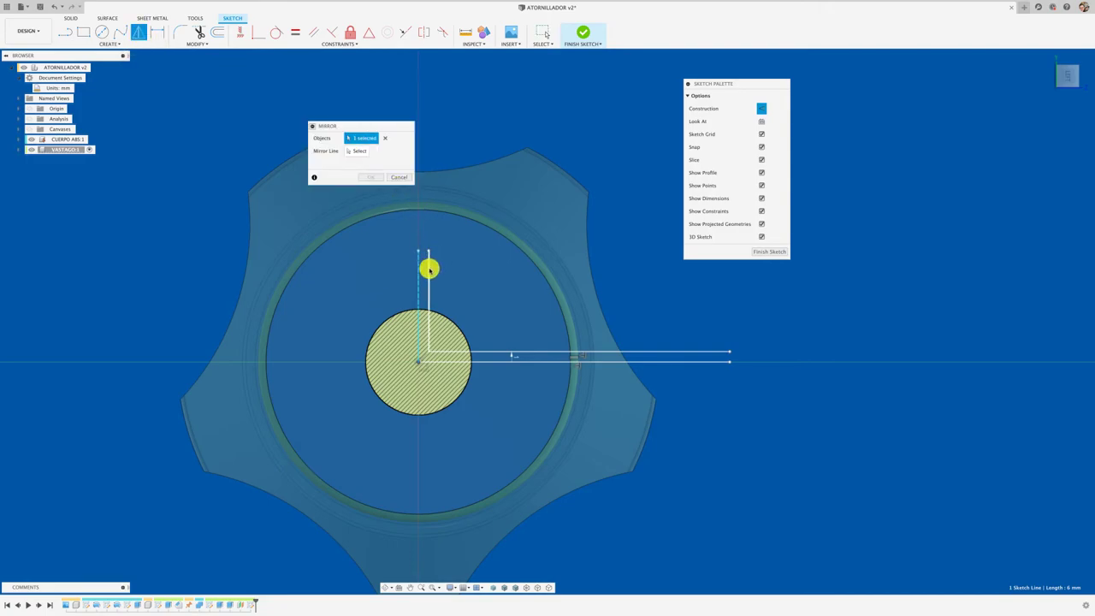
{"action": "left_click", "coordinate": [558, 352]}
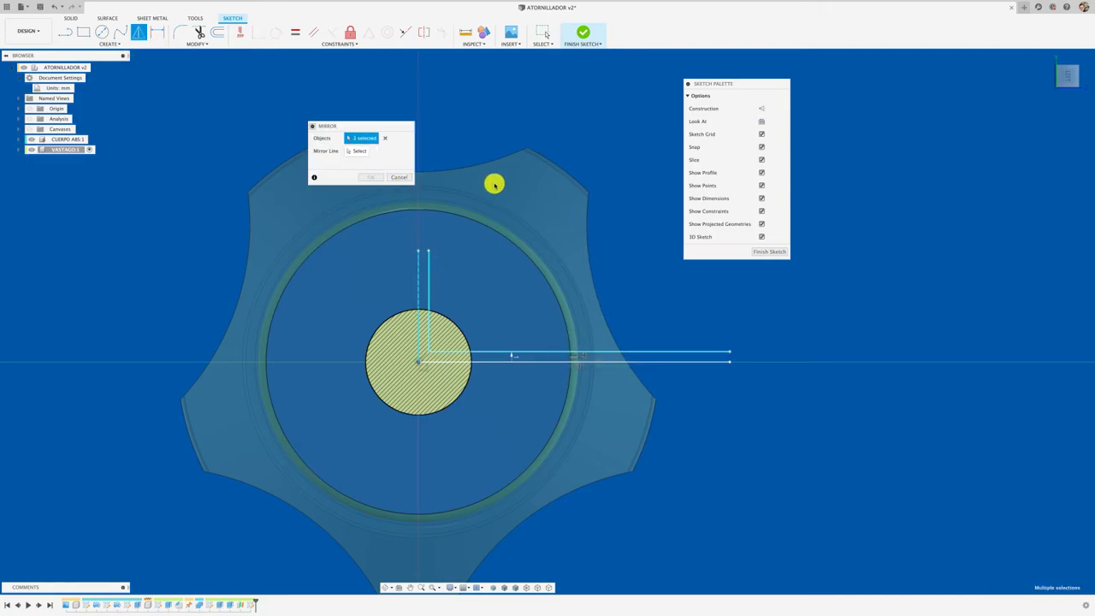
{"action": "left_click", "coordinate": [360, 151]}
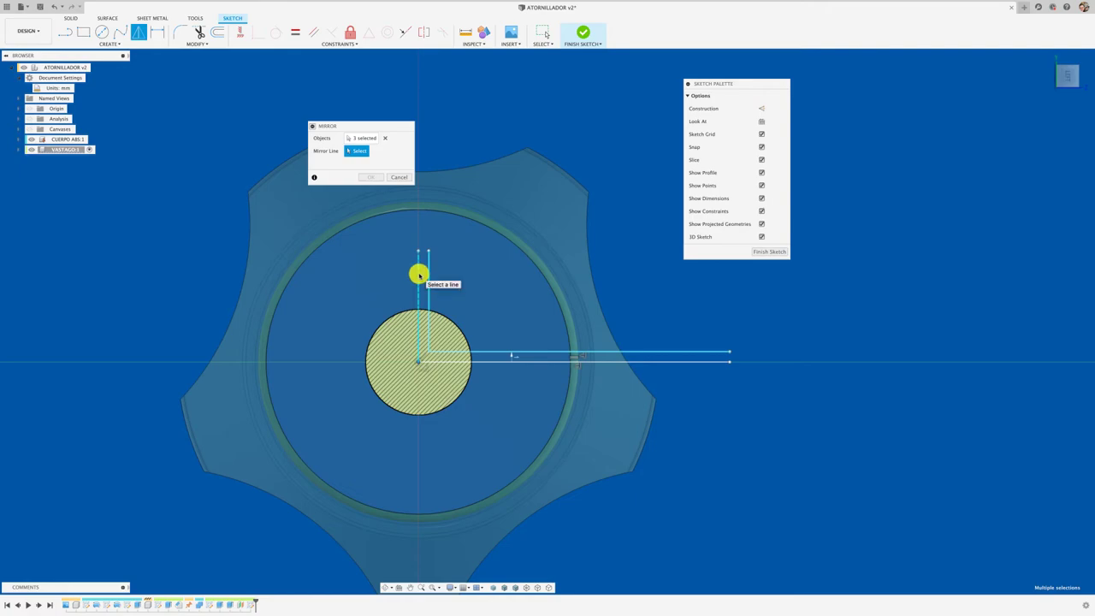
{"action": "left_click", "coordinate": [397, 177]}
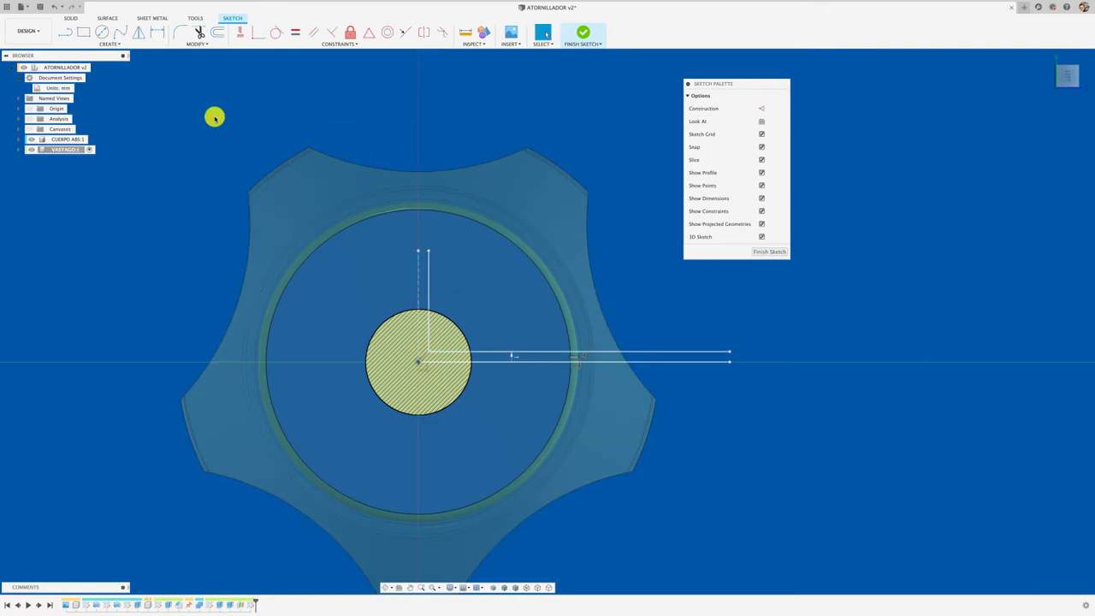
Step: Mirror the offset vertical and horizontal lines to the left across the vertical centre line
{"action": "left_click", "coordinate": [141, 33]}
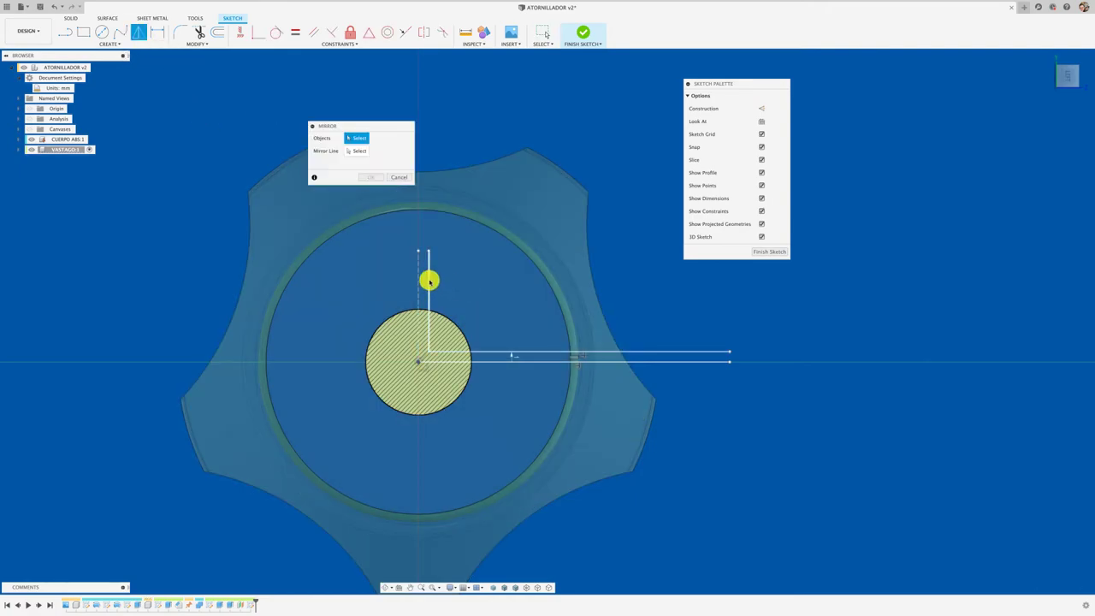
{"action": "left_click", "coordinate": [429, 281]}
{"action": "left_click", "coordinate": [491, 351]}
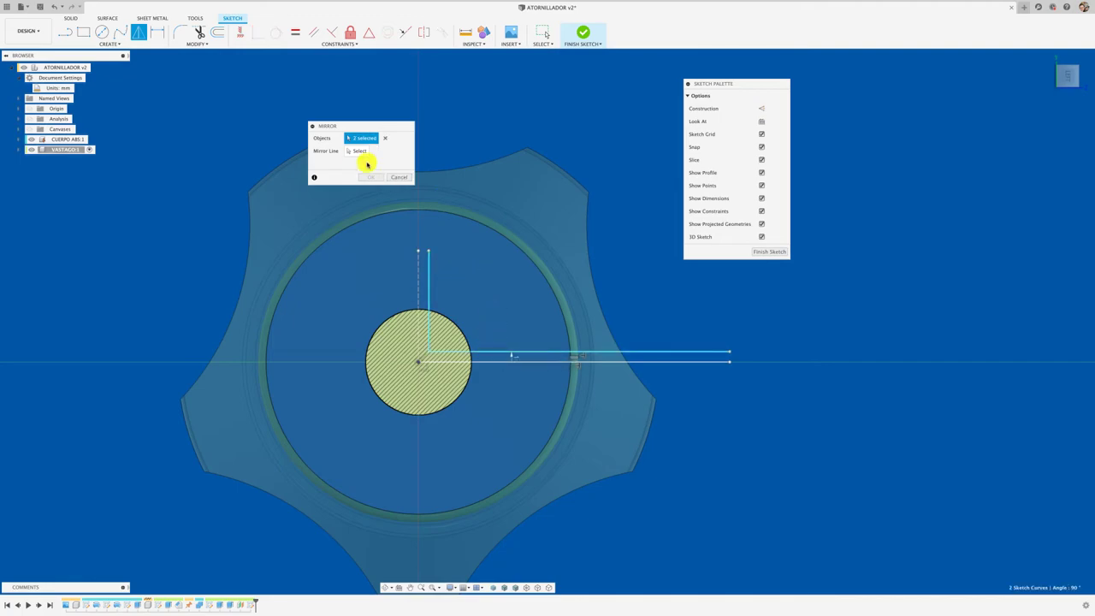
{"action": "left_click", "coordinate": [351, 152]}
{"action": "left_click", "coordinate": [417, 256]}
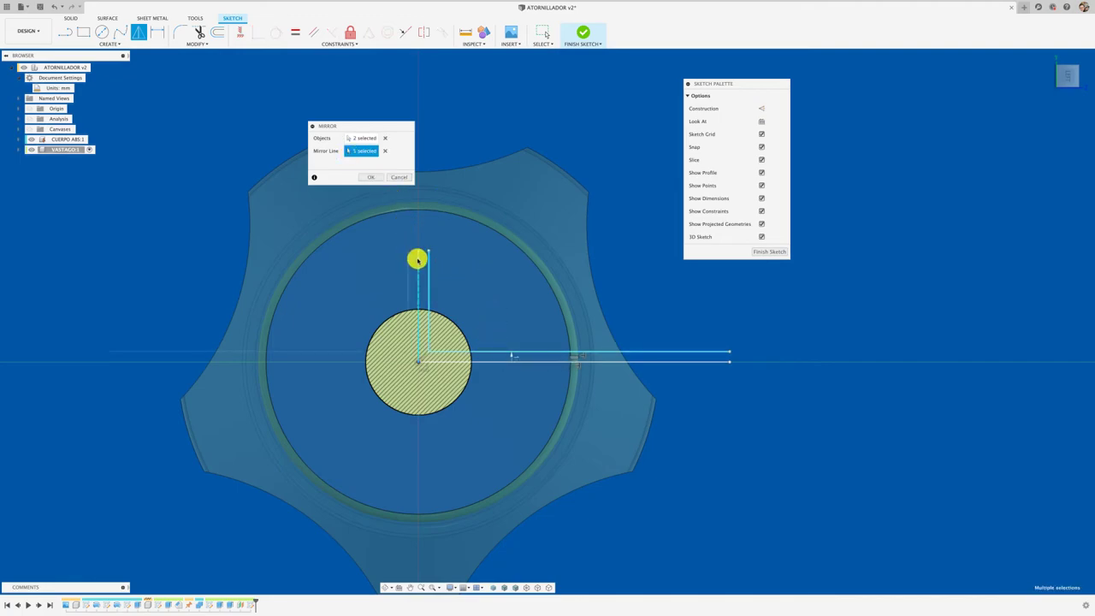
{"action": "left_click", "coordinate": [378, 178]}
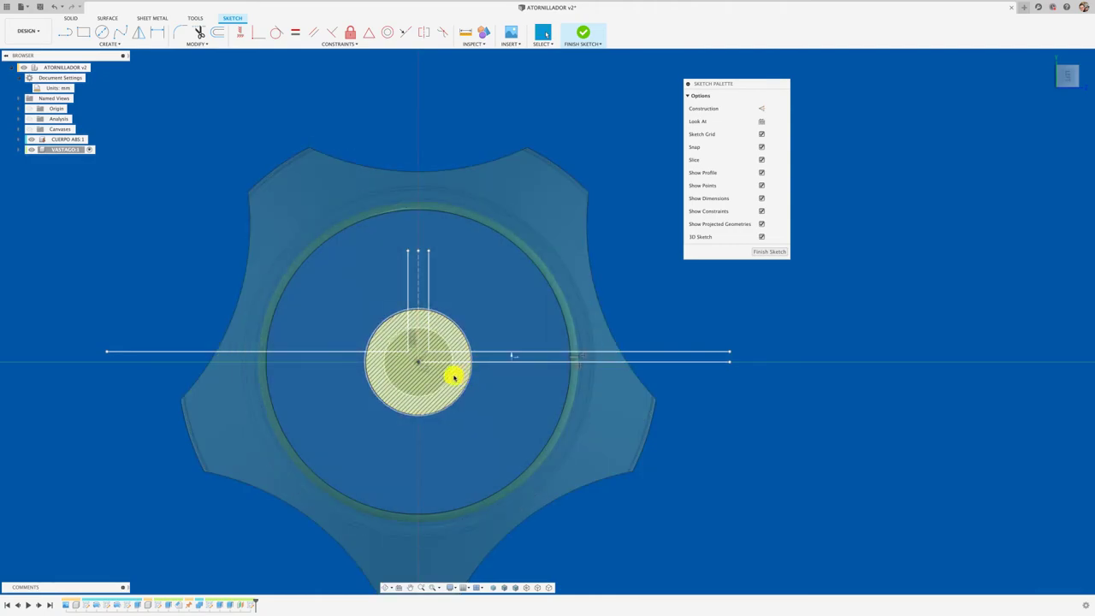
Step: Mirror the vertical and both horizontal tip lines across the horizontal centre line
{"action": "left_click", "coordinate": [138, 34]}
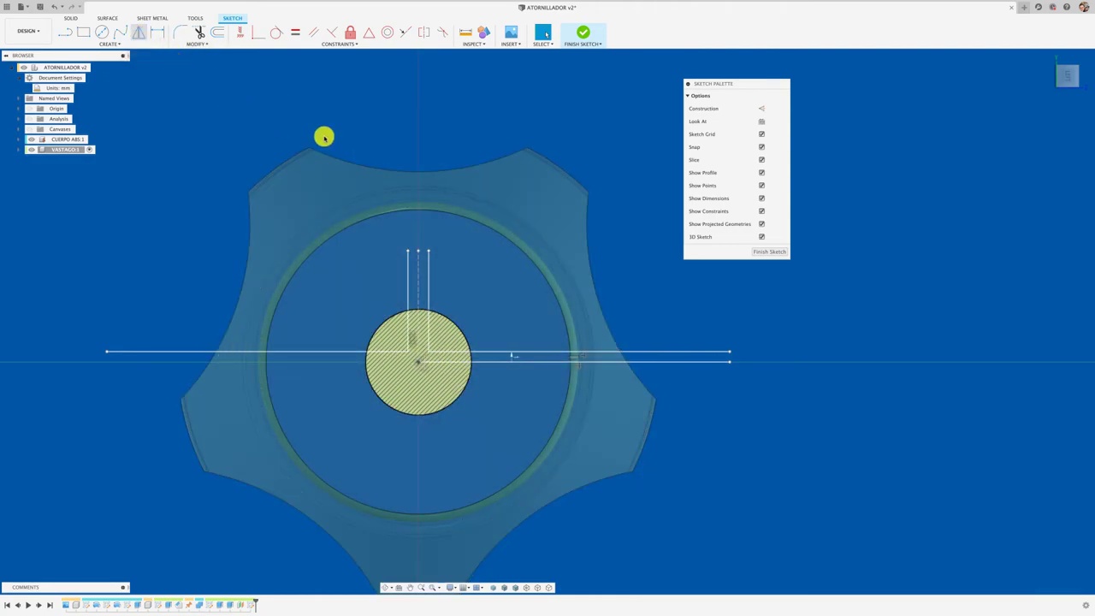
{"action": "left_click", "coordinate": [429, 268]}
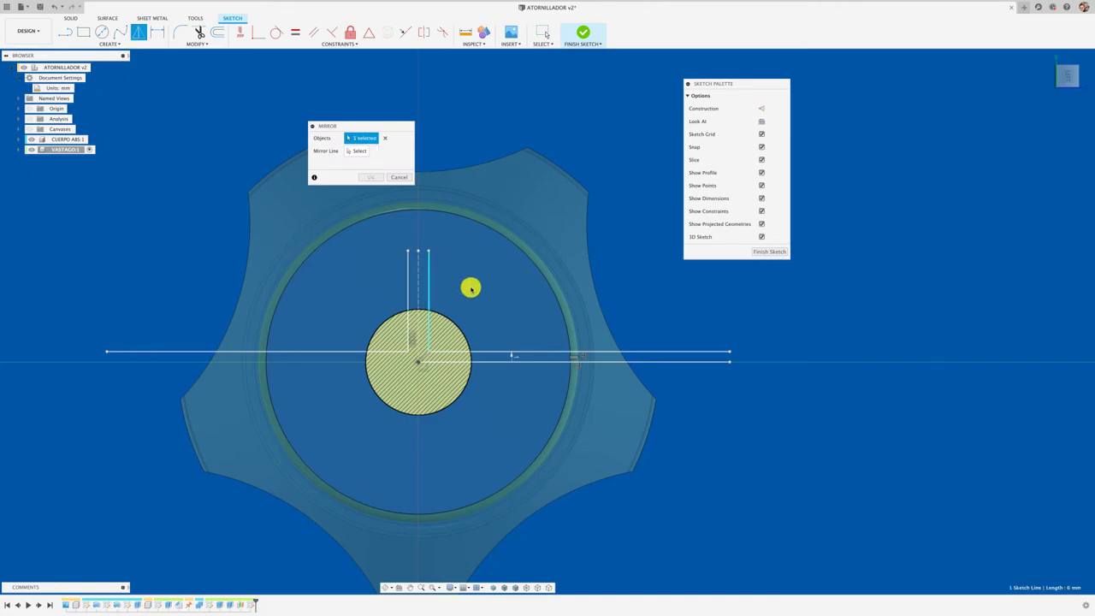
{"action": "left_click", "coordinate": [504, 351]}
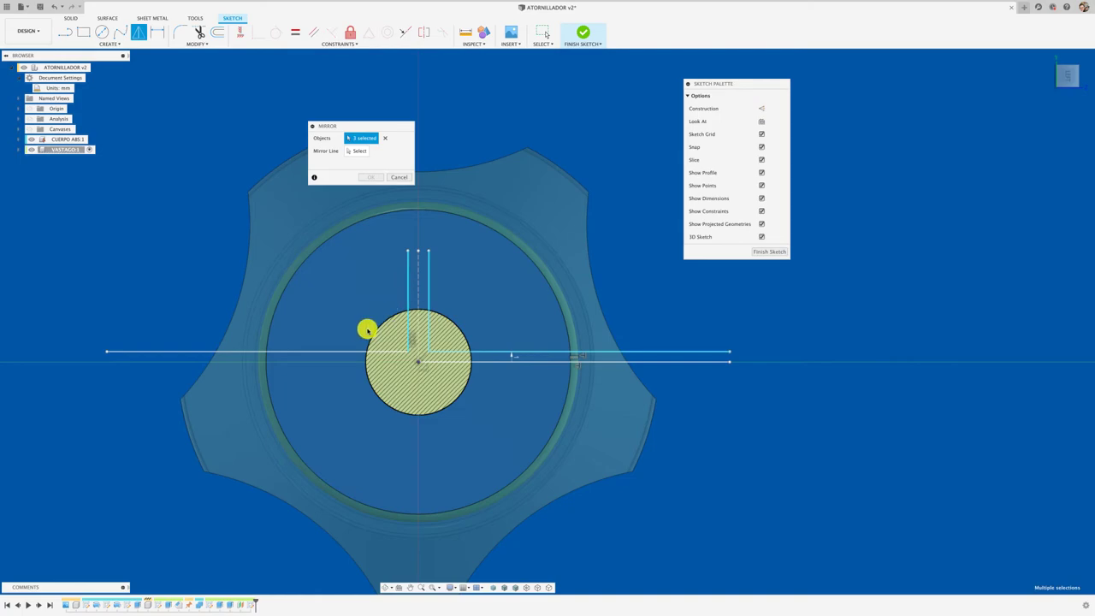
{"action": "left_click", "coordinate": [350, 351]}
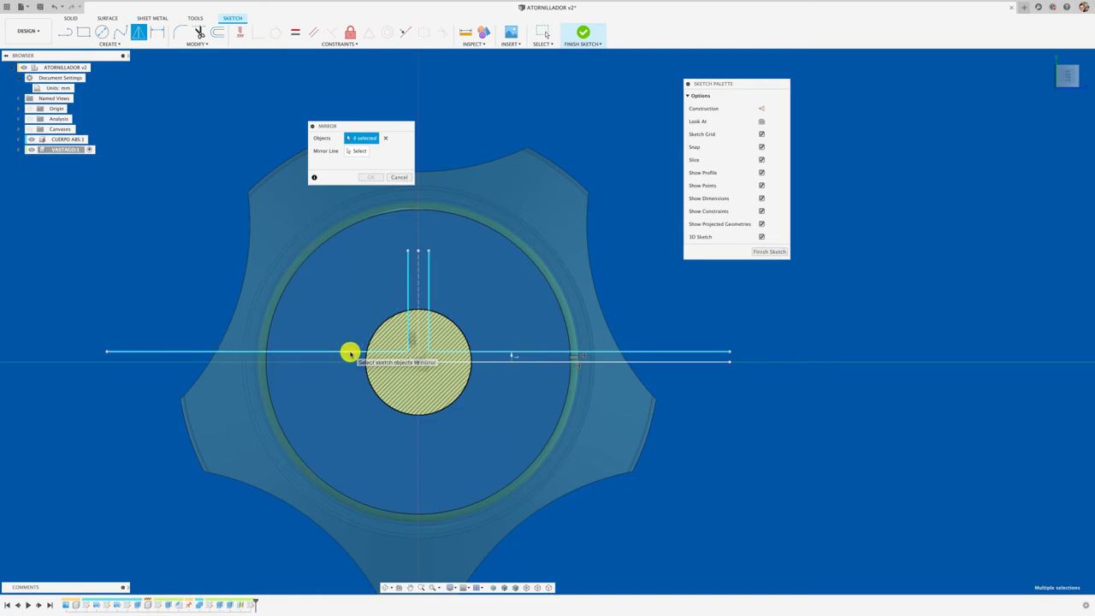
{"action": "left_click", "coordinate": [354, 153]}
{"action": "left_click", "coordinate": [492, 364]}
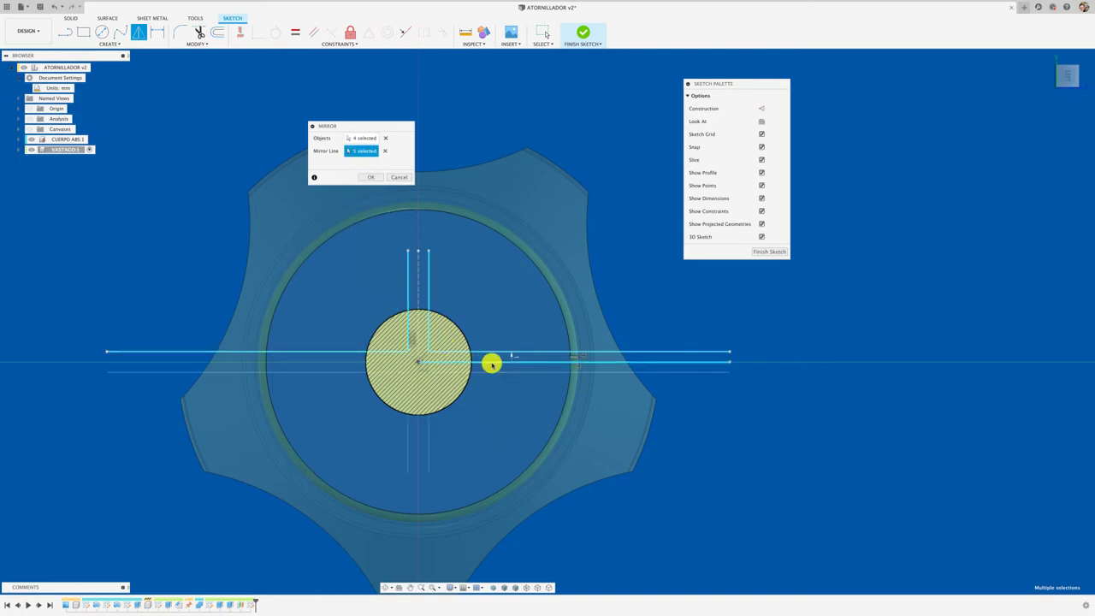
{"action": "left_click", "coordinate": [374, 177]}
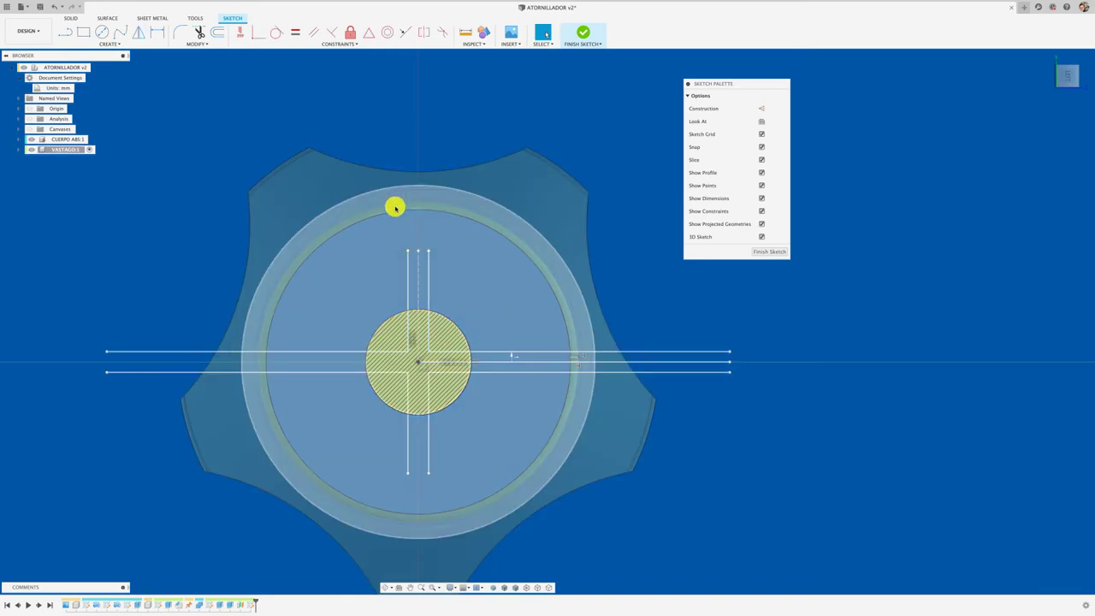
Step: Draw the right triangle with lines from the upper tip line out to the far corner and back to the lower tip line
{"action": "key", "text": "l"}
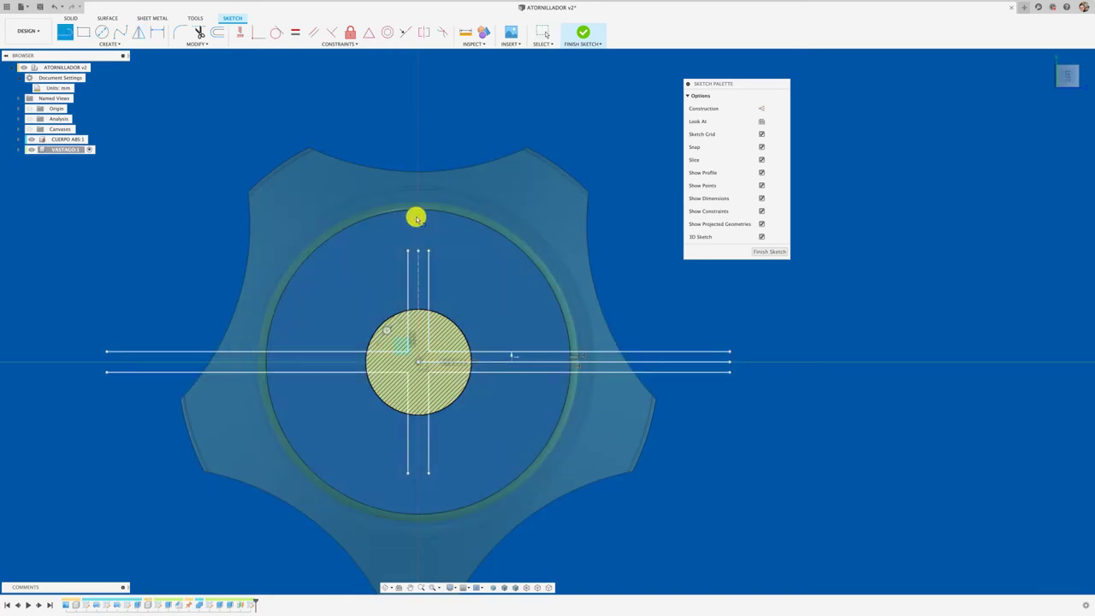
{"action": "left_click", "coordinate": [428, 250]}
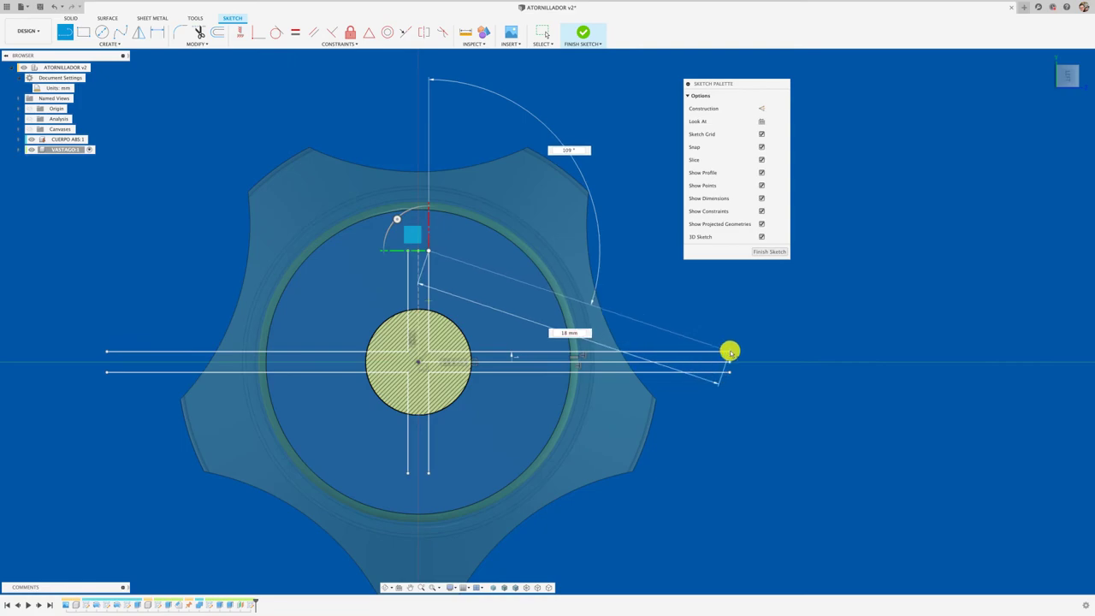
{"action": "left_click", "coordinate": [729, 350]}
{"action": "left_click", "coordinate": [727, 374]}
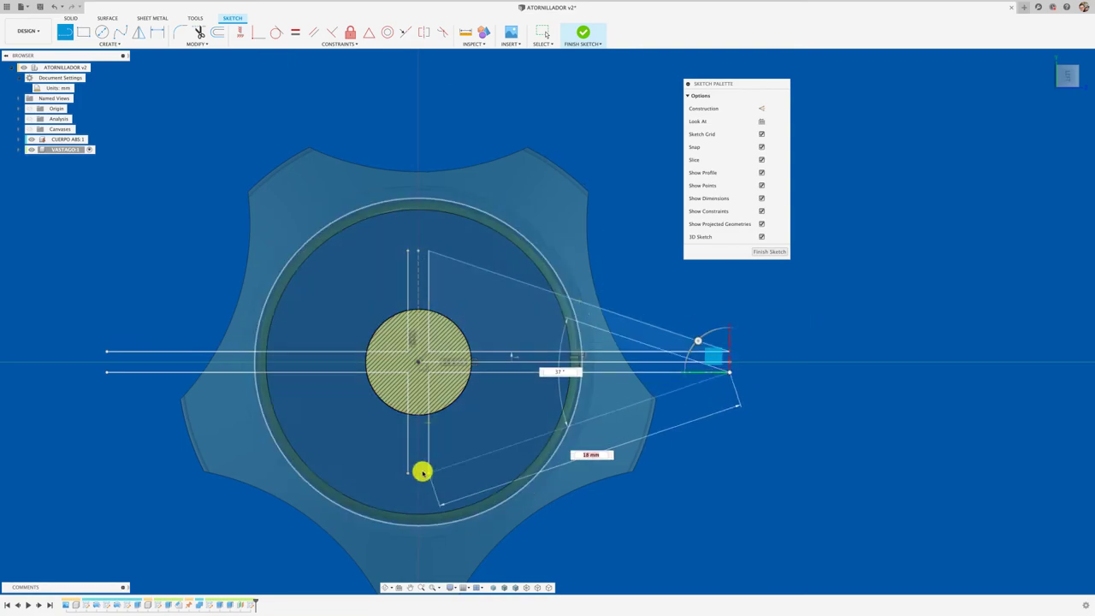
{"action": "left_click", "coordinate": [428, 473]}
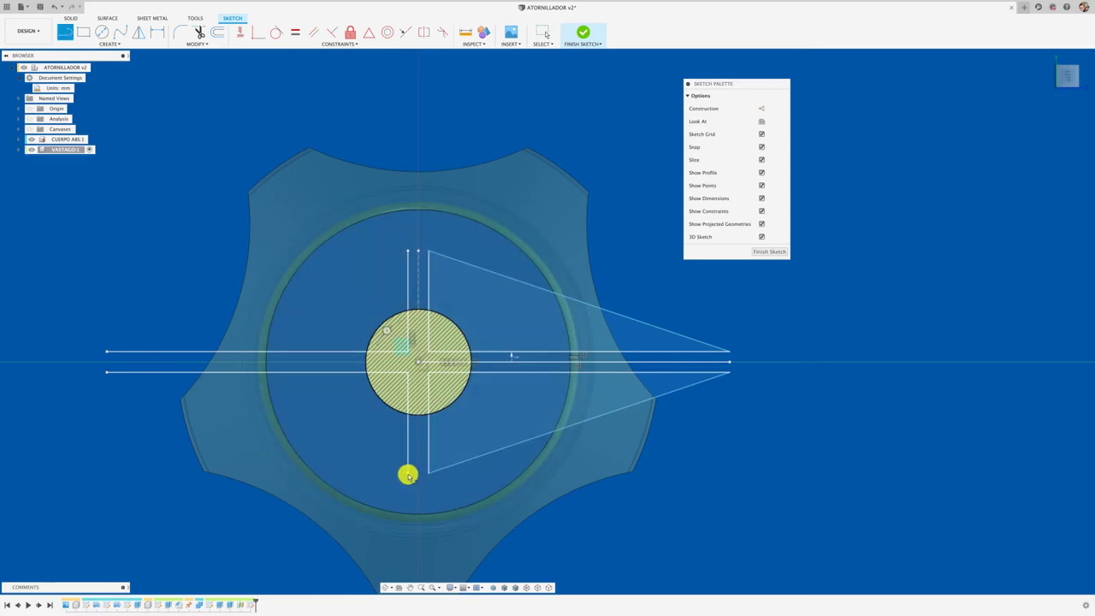
Step: Draw the matching left triangle on the other side and finish the tip sketch
{"action": "left_click", "coordinate": [407, 473]}
{"action": "left_click", "coordinate": [110, 373]}
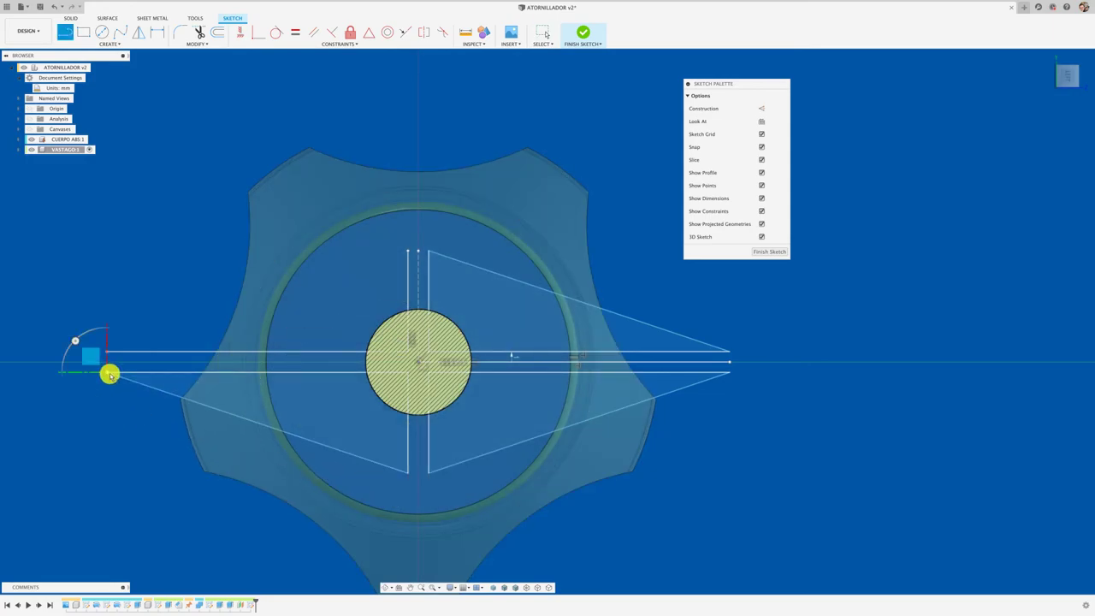
{"action": "left_click", "coordinate": [406, 251]}
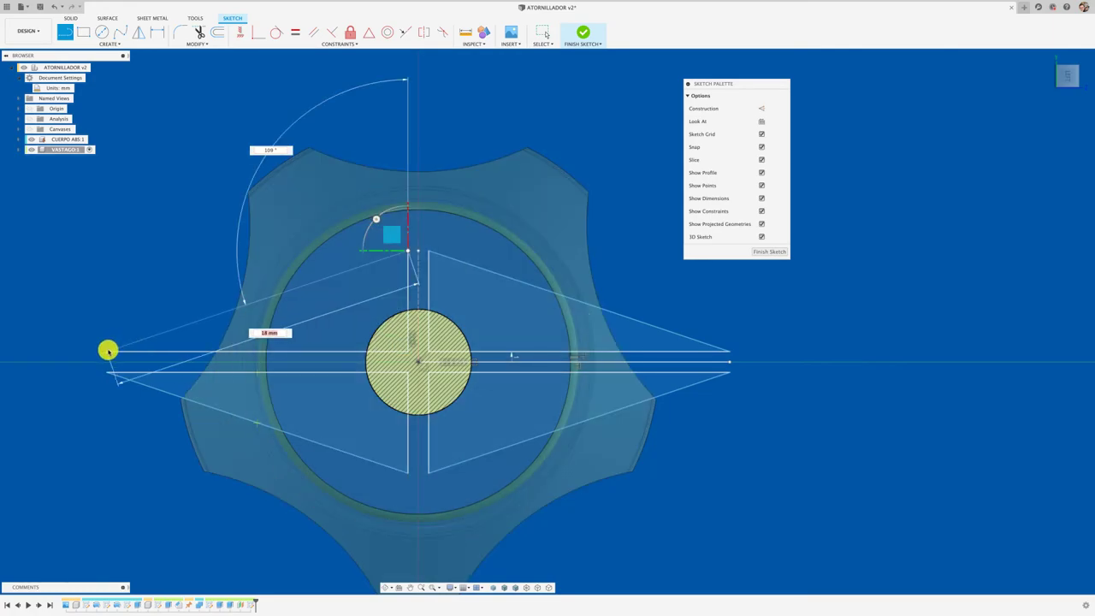
{"action": "left_click", "coordinate": [107, 350]}
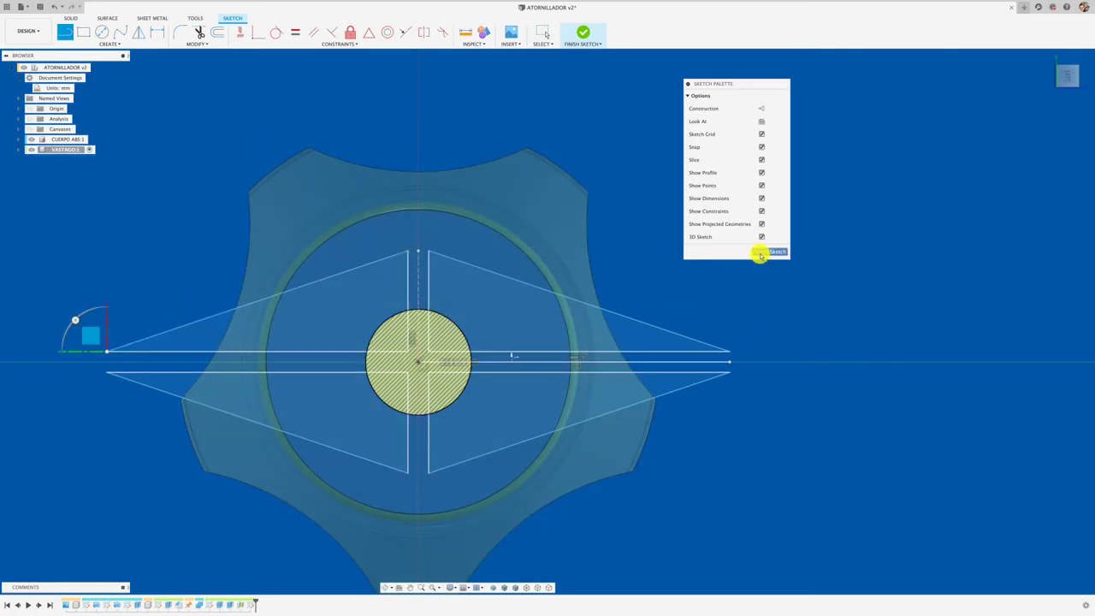
{"action": "left_click", "coordinate": [760, 255]}
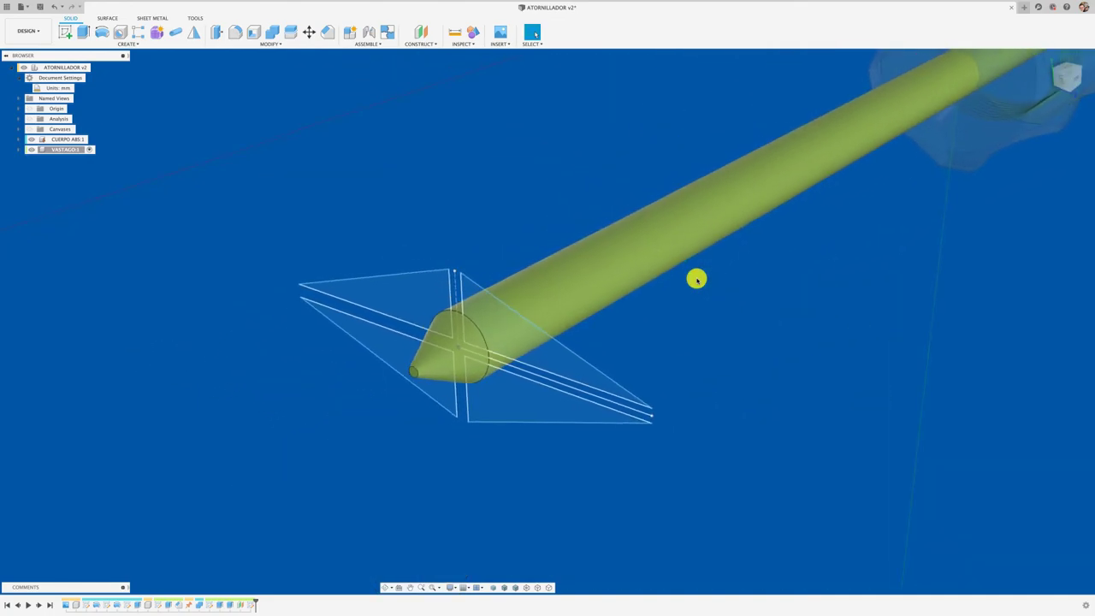
Step: Extrude the right triangle profile as an 8 mm cut into the shaft tip
{"action": "left_click", "coordinate": [82, 32]}
{"action": "left_click", "coordinate": [525, 371]}
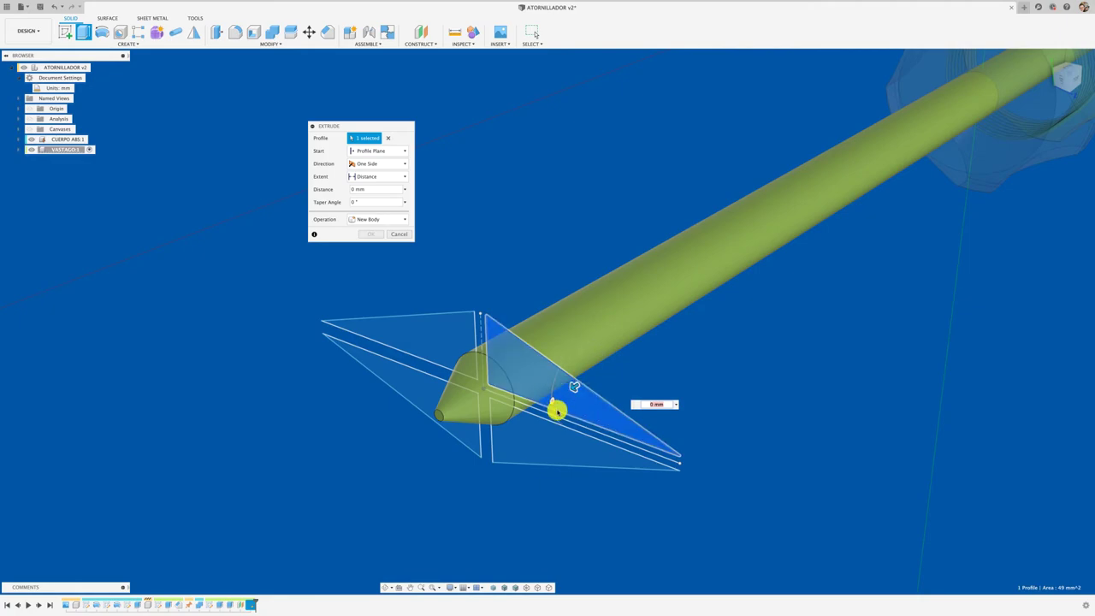
{"action": "left_click_drag", "start_coordinate": [572, 386], "coordinate": [497, 433]}
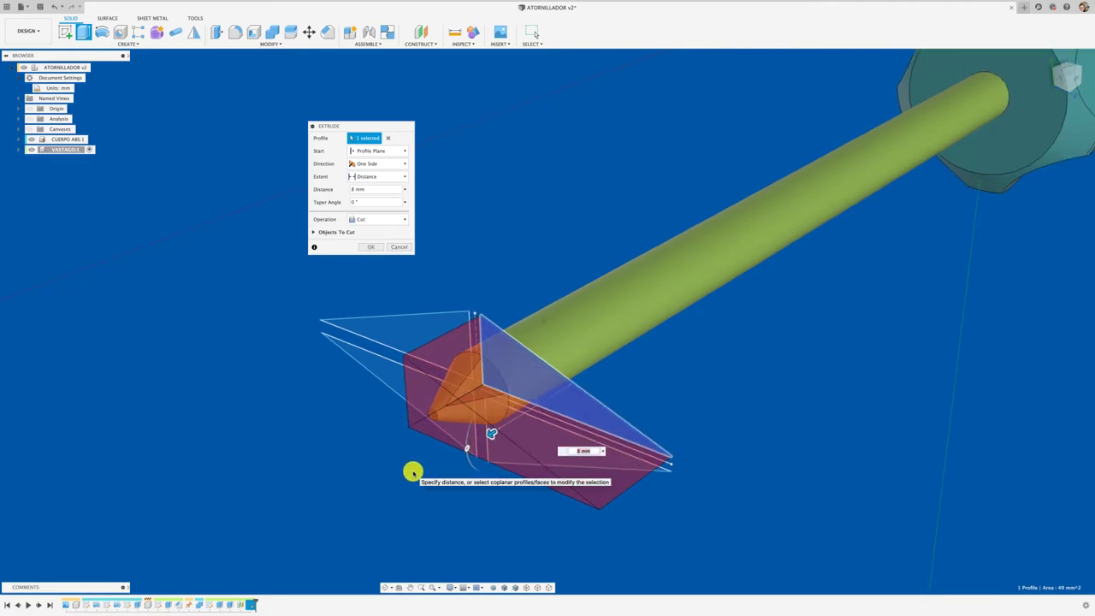
{"action": "middle_click_drag", "start_coordinate": [412, 472], "coordinate": [402, 354], "text": "shift"}
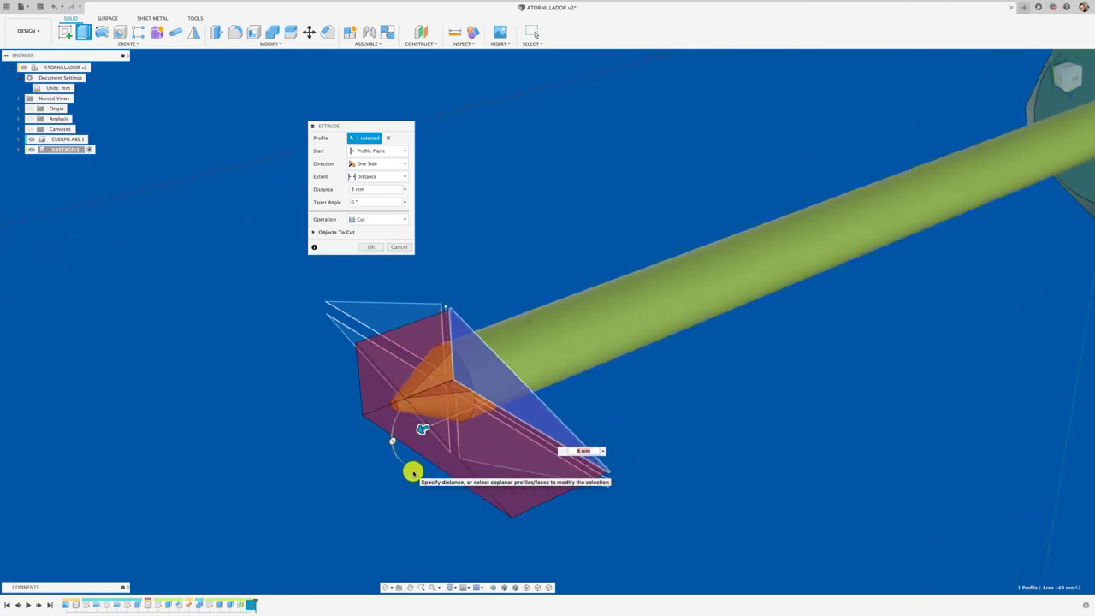
Step: Make the cut two-sided, with side two at 6 mm tapered -12°, and apply it
{"action": "left_click", "coordinate": [402, 166]}
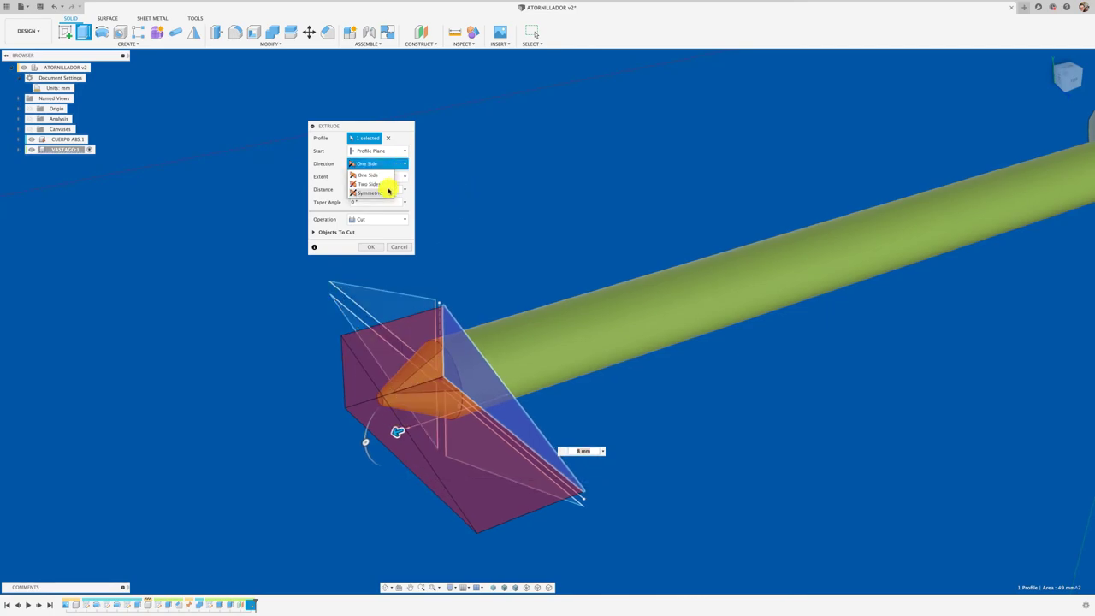
{"action": "left_click", "coordinate": [387, 185]}
{"action": "left_click_drag", "start_coordinate": [520, 392], "coordinate": [597, 377]}
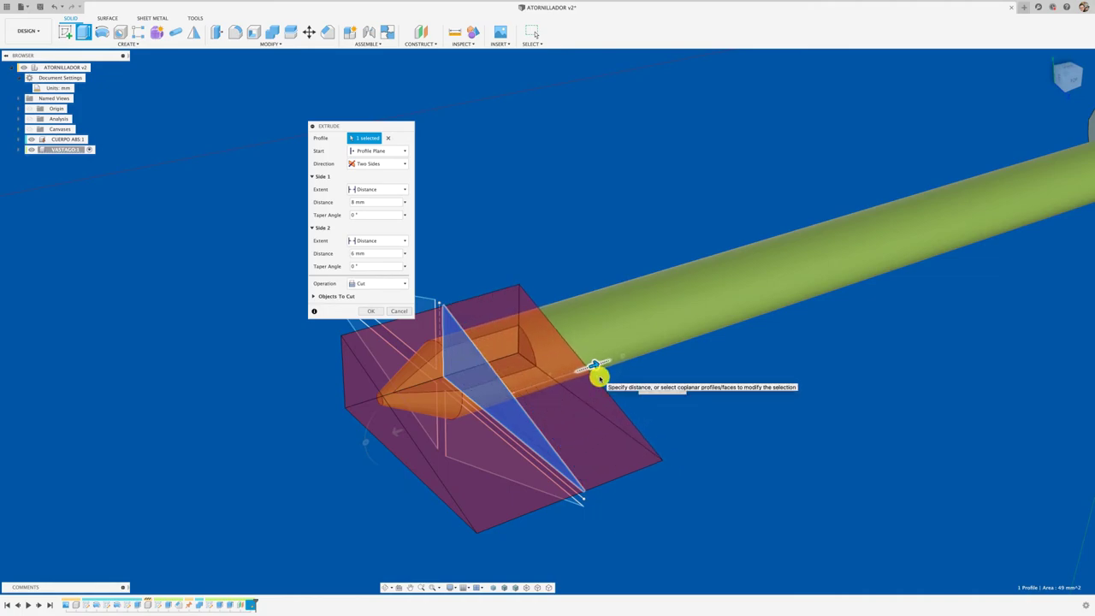
{"action": "left_click_drag", "start_coordinate": [621, 356], "coordinate": [624, 349]}
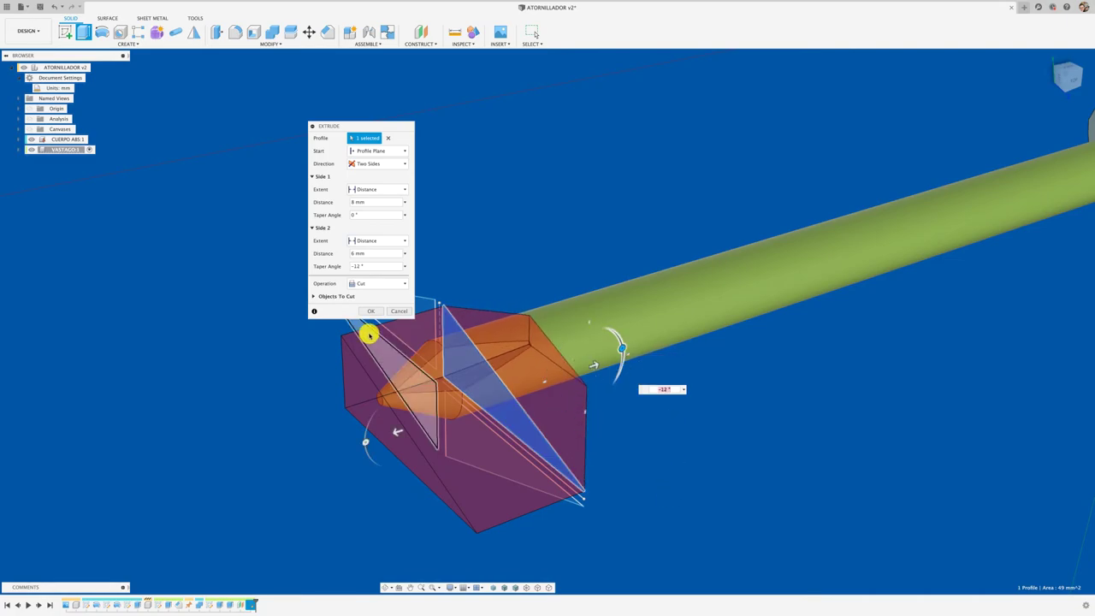
{"action": "left_click", "coordinate": [372, 313]}
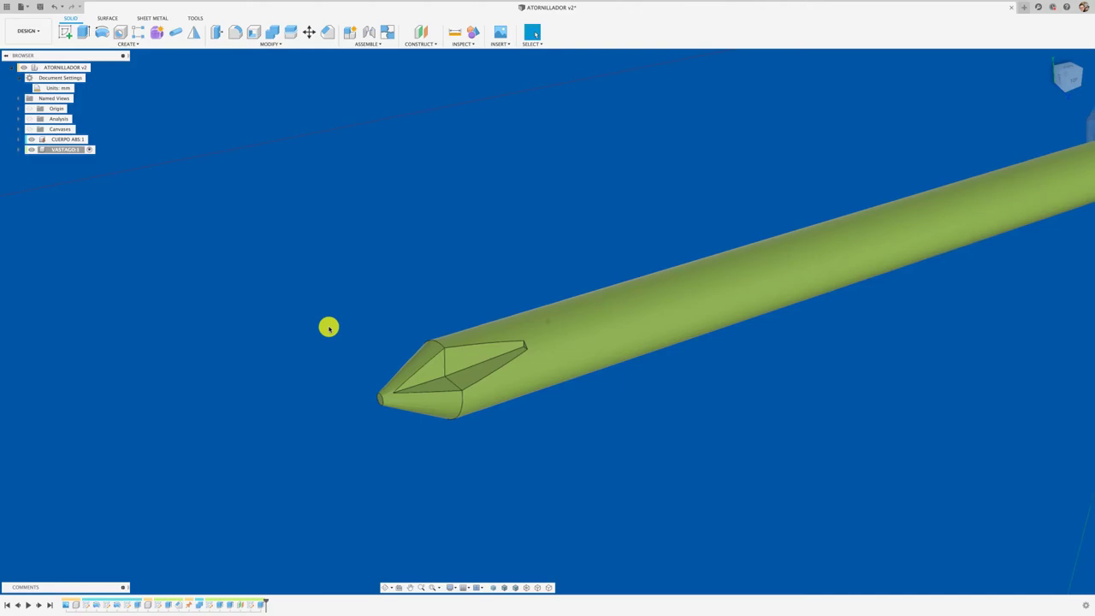
{"action": "mouse_move", "coordinate": [328, 326]}
{"action": "middle_mouse_down", "text": "shift"}
{"action": "mouse_move", "coordinate": [418, 87]}
{"action": "mouse_move", "coordinate": [377, 101]}
{"action": "middle_mouse_up", "text": "shift"}
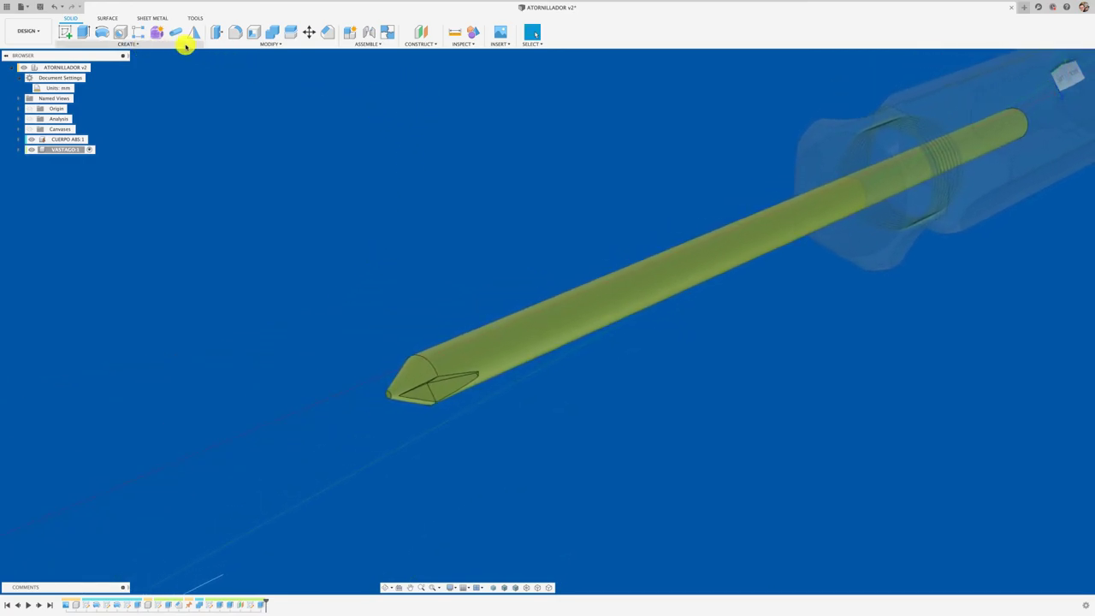
{"action": "mouse_move", "coordinate": [194, 33]}
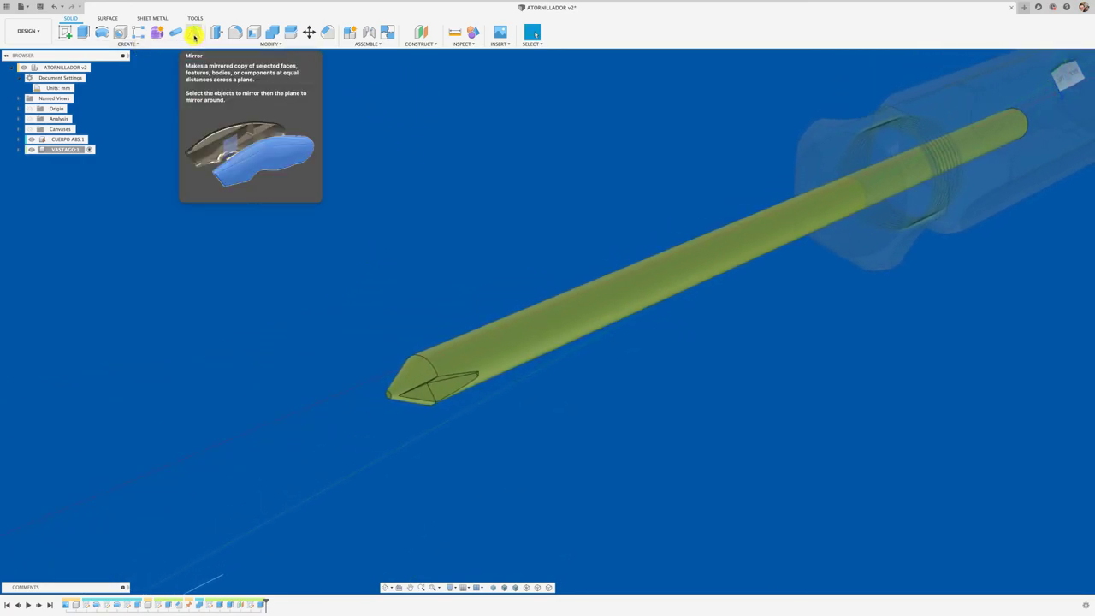
Step: Abandon the Mirror and set up a Circular Pattern of faces instead
{"action": "left_click", "coordinate": [194, 35]}
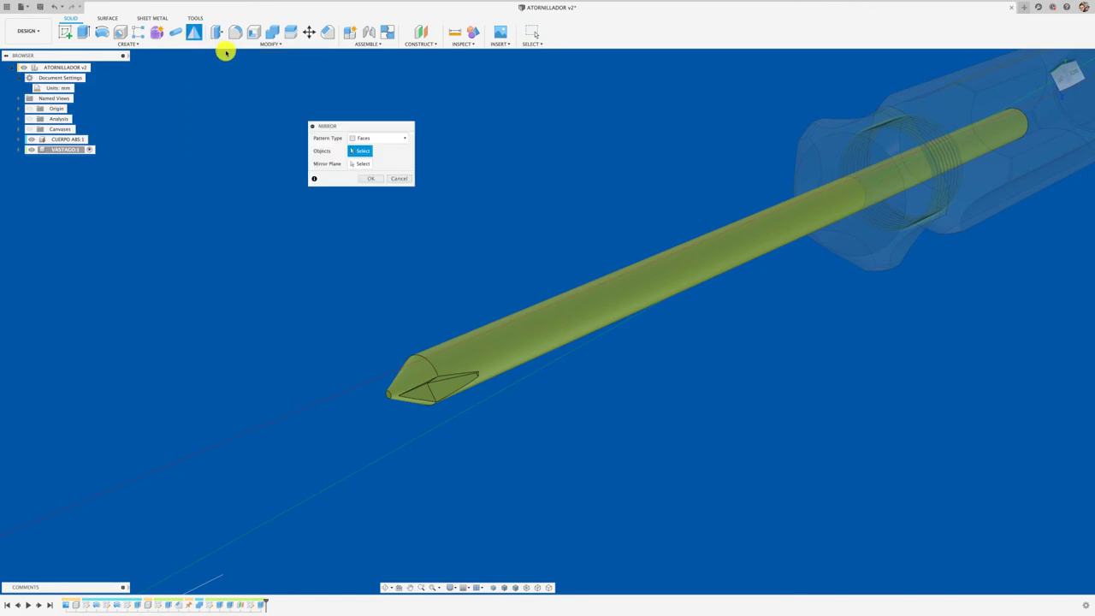
{"action": "left_click", "coordinate": [402, 179]}
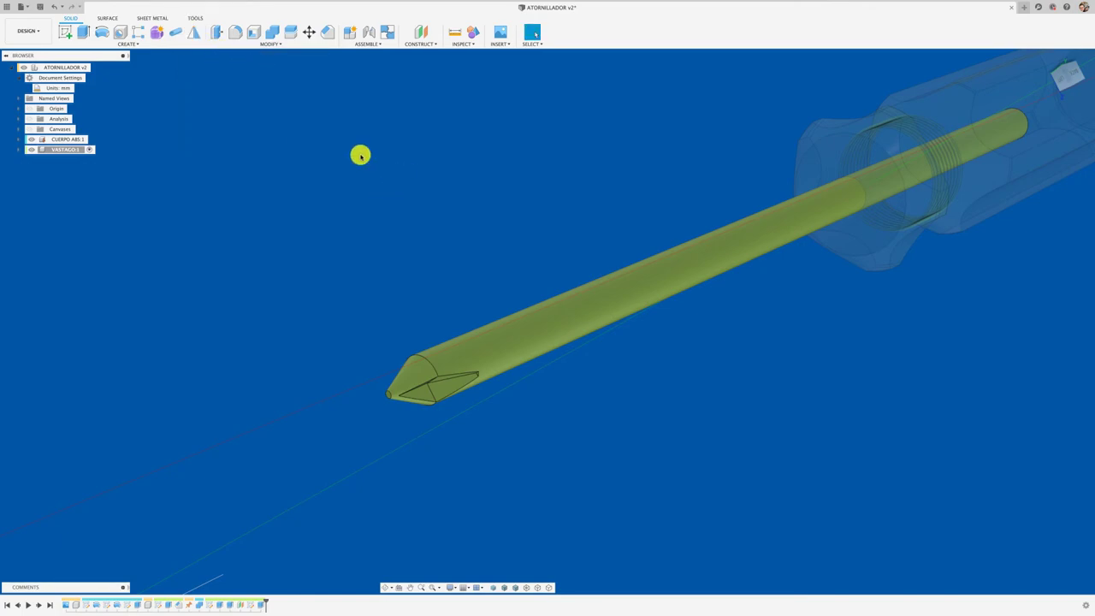
{"action": "left_click", "coordinate": [125, 44]}
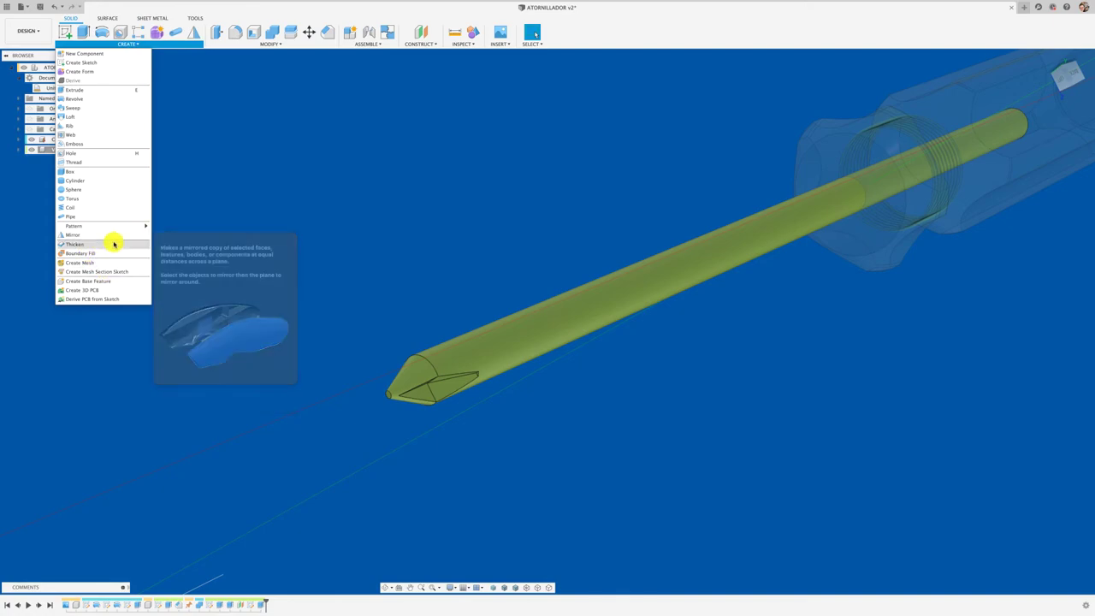
{"action": "mouse_move", "coordinate": [94, 226]}
{"action": "left_click", "coordinate": [171, 235]}
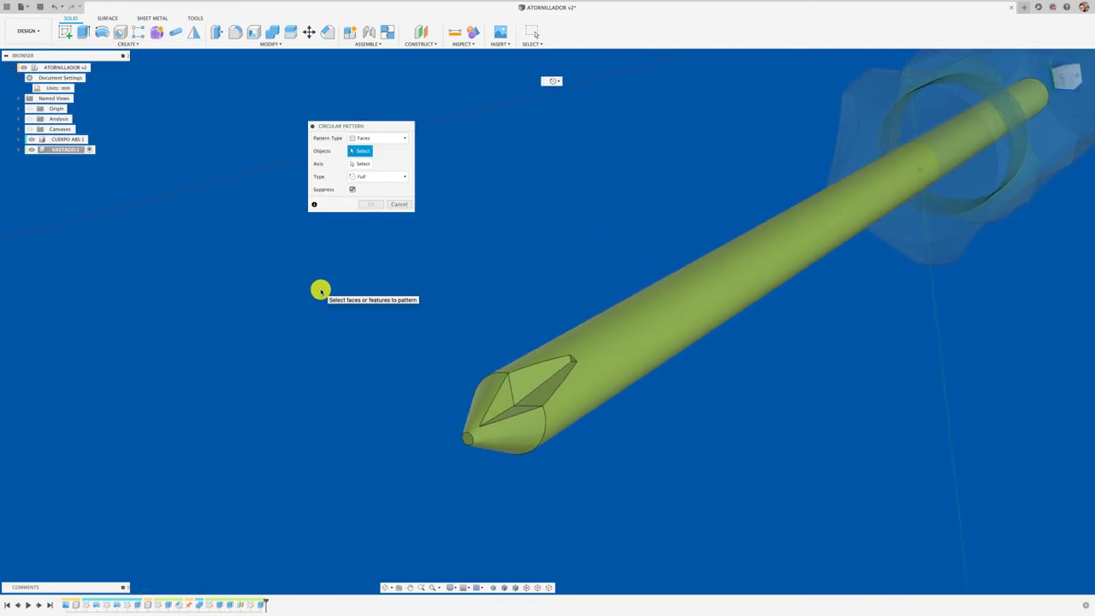
{"action": "left_click", "coordinate": [384, 140]}
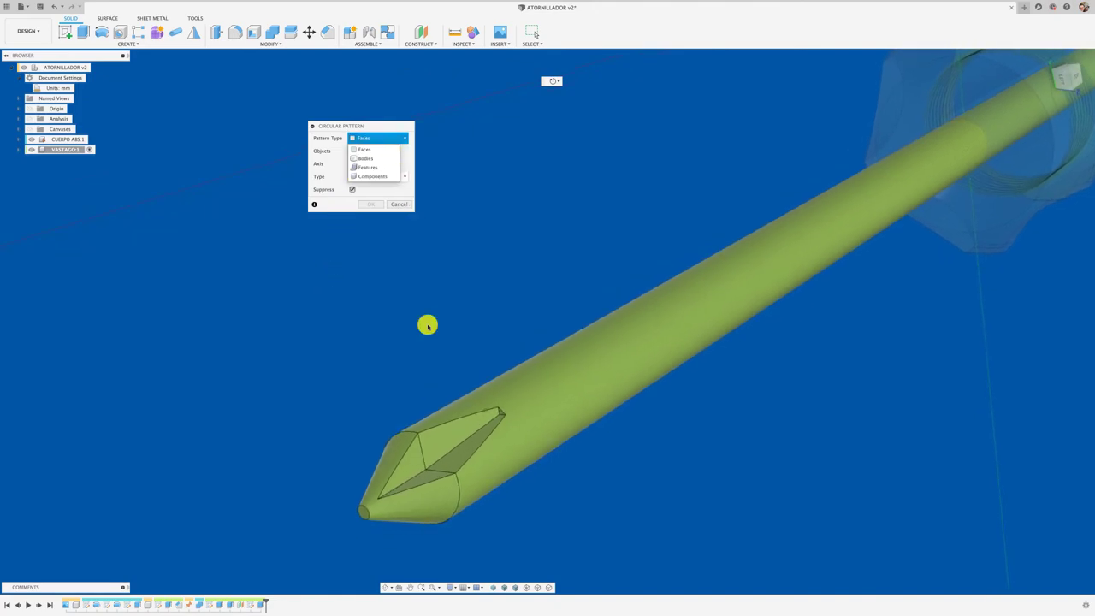
{"action": "left_click", "coordinate": [452, 453]}
Step: Select the four faces of the tip groove for the pattern
{"action": "left_click", "coordinate": [425, 478]}
{"action": "left_click", "coordinate": [416, 464]}
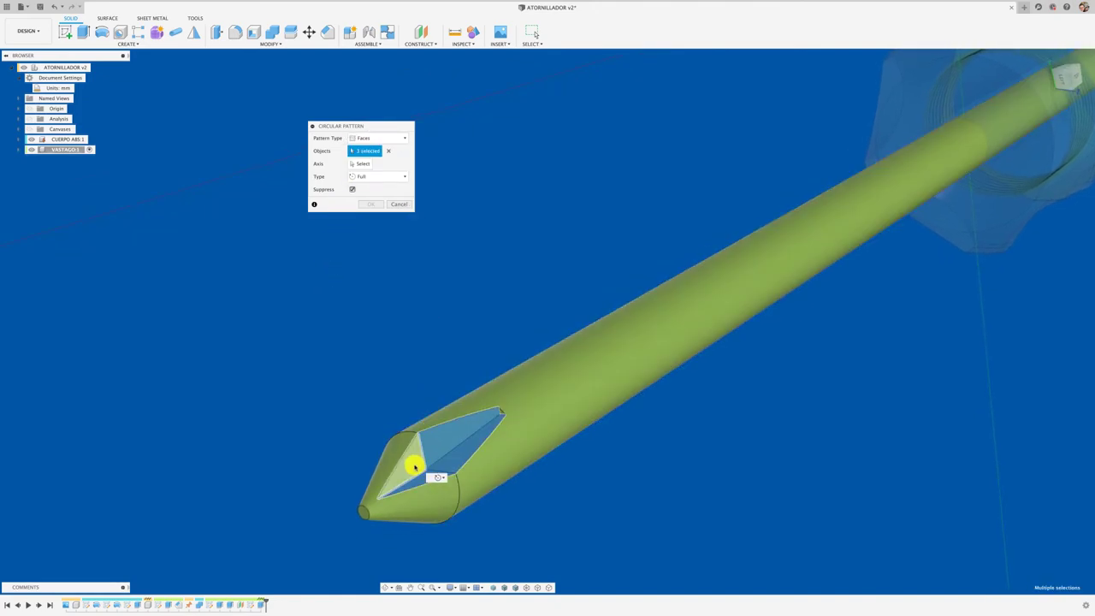
{"action": "left_click", "coordinate": [479, 432]}
{"action": "scroll", "coordinate": [513, 440], "scroll_direction": "up", "scroll_amount": 5}
{"action": "left_click", "coordinate": [517, 416]}
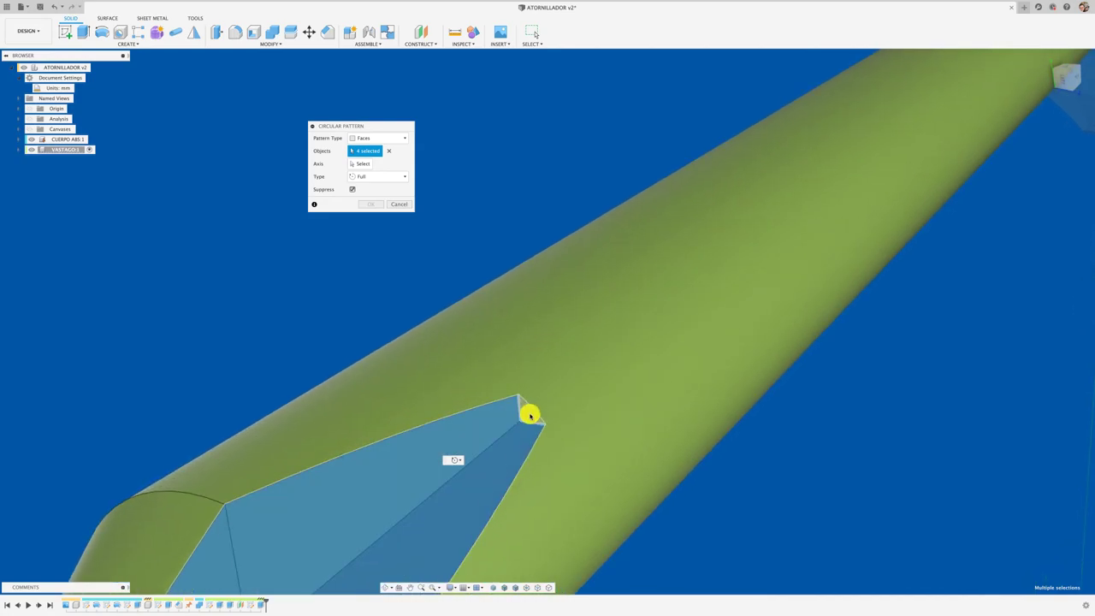
Step: Use the shaft as the rotation axis and apply the pattern with quantity 4
{"action": "scroll", "coordinate": [526, 417], "scroll_direction": "down", "scroll_amount": 5}
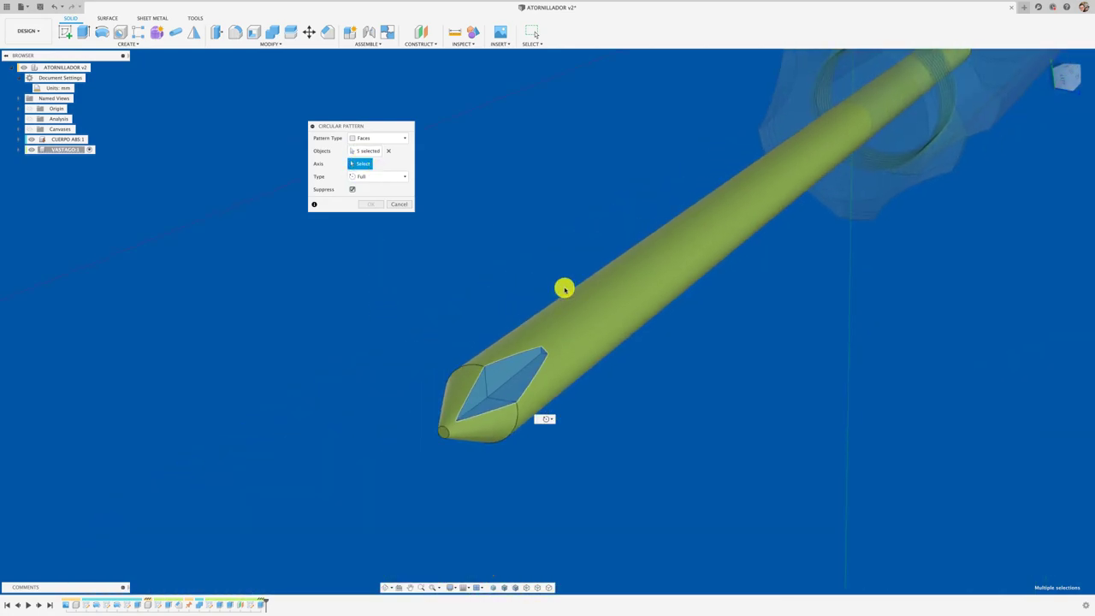
{"action": "left_click", "coordinate": [569, 300]}
{"action": "mouse_move", "coordinate": [569, 301]}
{"action": "middle_mouse_down", "text": "shift"}
{"action": "mouse_move", "coordinate": [531, 355]}
{"action": "mouse_move", "coordinate": [558, 428]}
{"action": "middle_mouse_up", "text": "shift"}
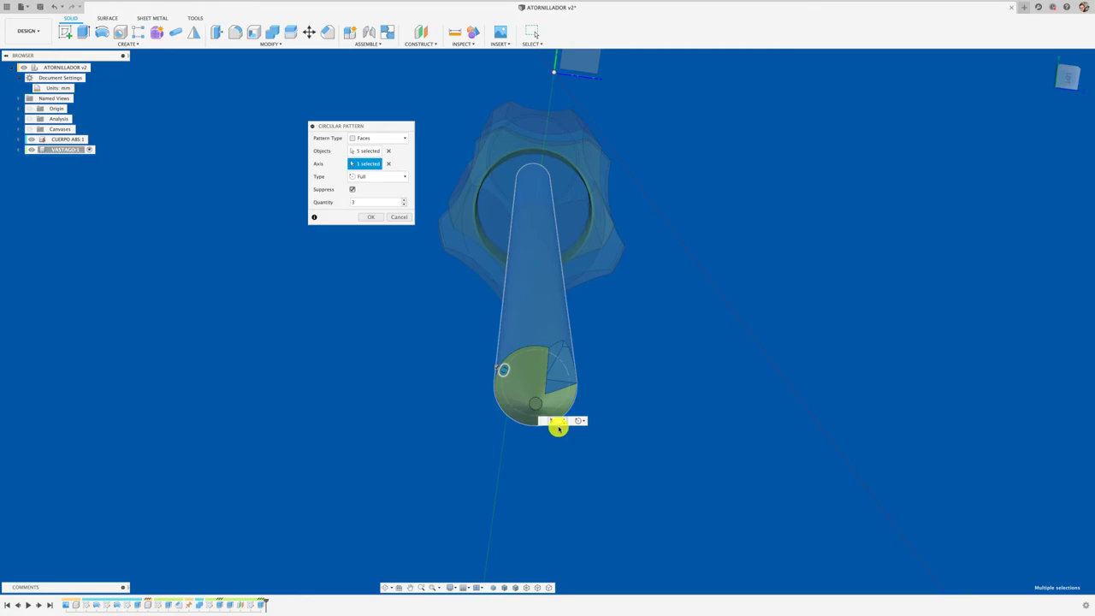
{"action": "left_click", "coordinate": [373, 220]}
{"action": "key", "text": "F6"}
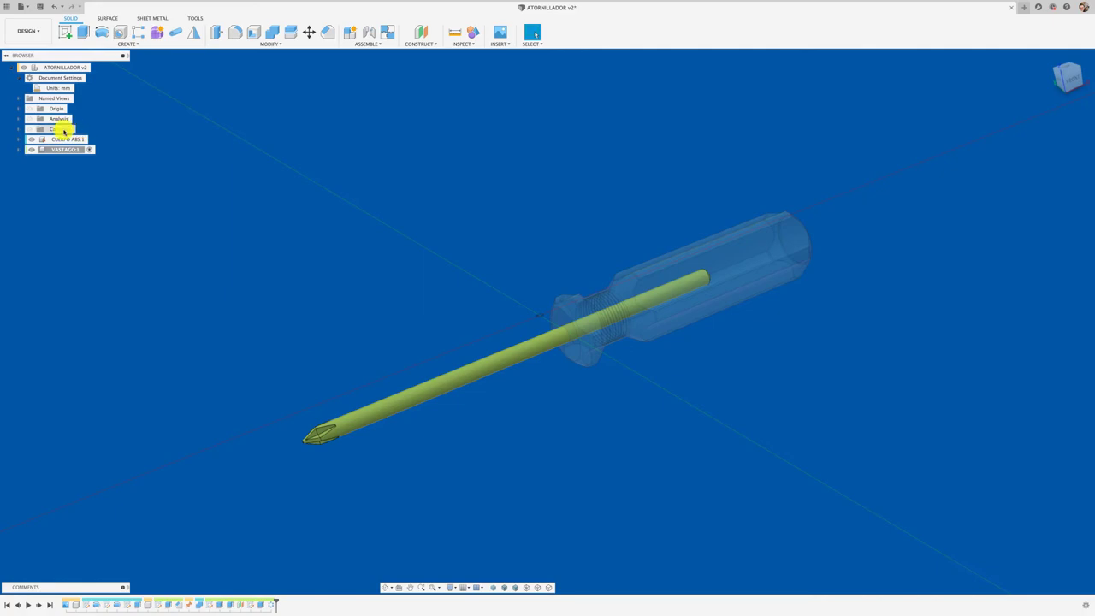
Step: Activate the top-level ATORNILLADOR component in the Browser
{"action": "left_click", "coordinate": [96, 67]}
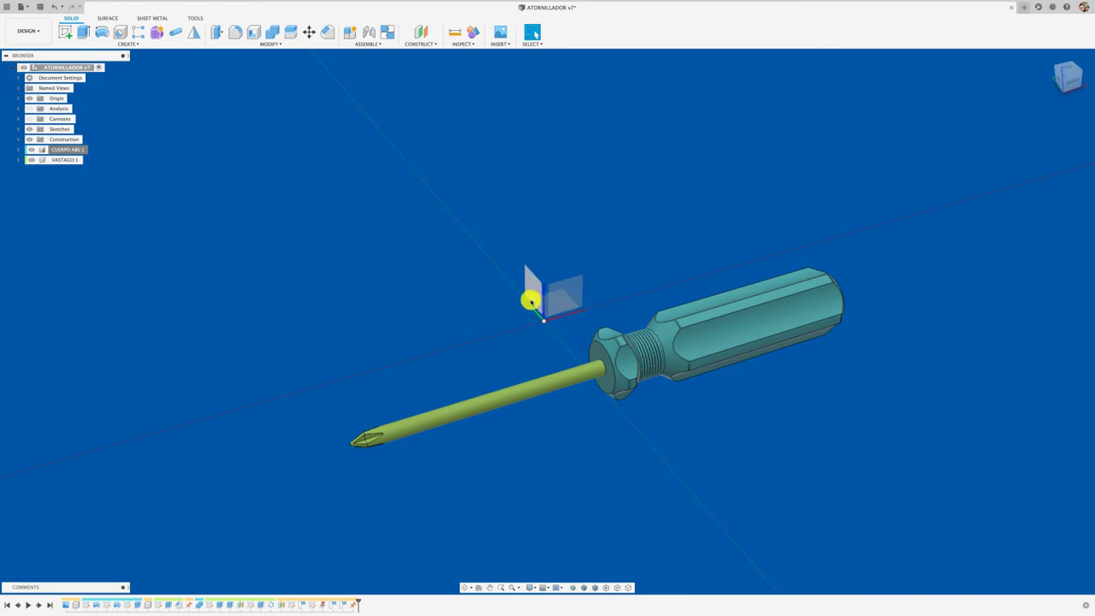
Step: Ungroup the handle and shaft components and drag the VASTAGO shaft clear of the handle
{"action": "left_click", "coordinate": [29, 100]}
{"action": "left_click", "coordinate": [29, 100]}
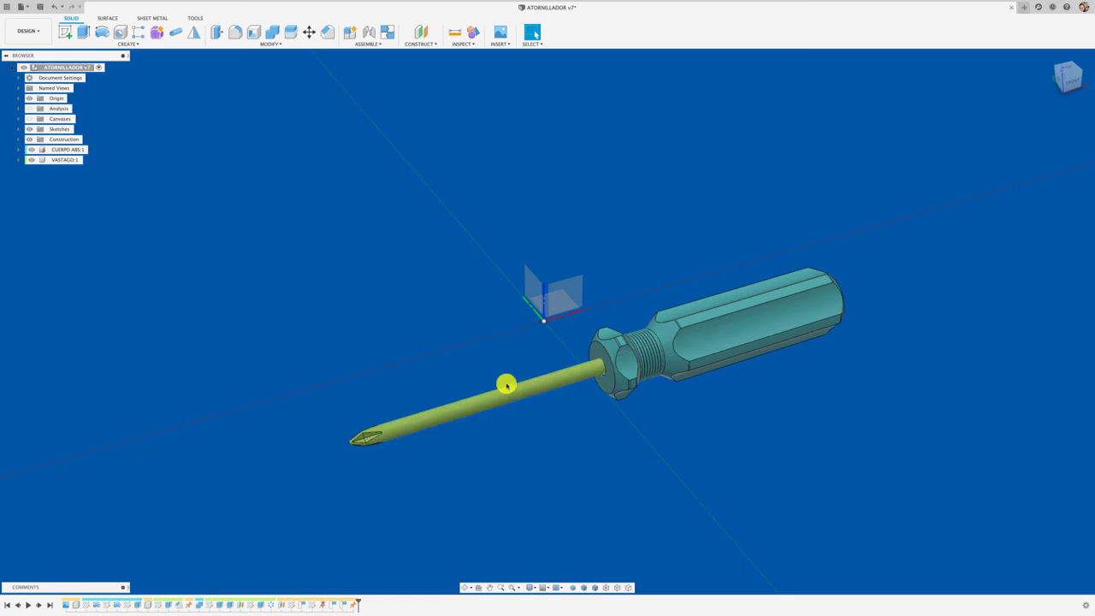
{"action": "left_click_drag", "start_coordinate": [506, 384], "coordinate": [376, 336]}
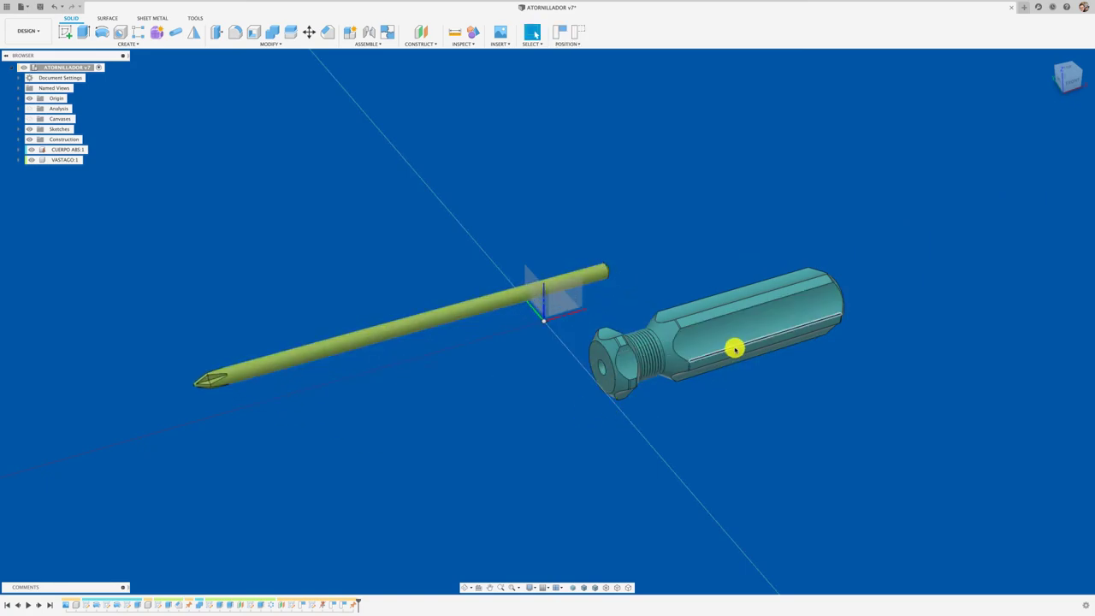
{"action": "right_click", "coordinate": [49, 150]}
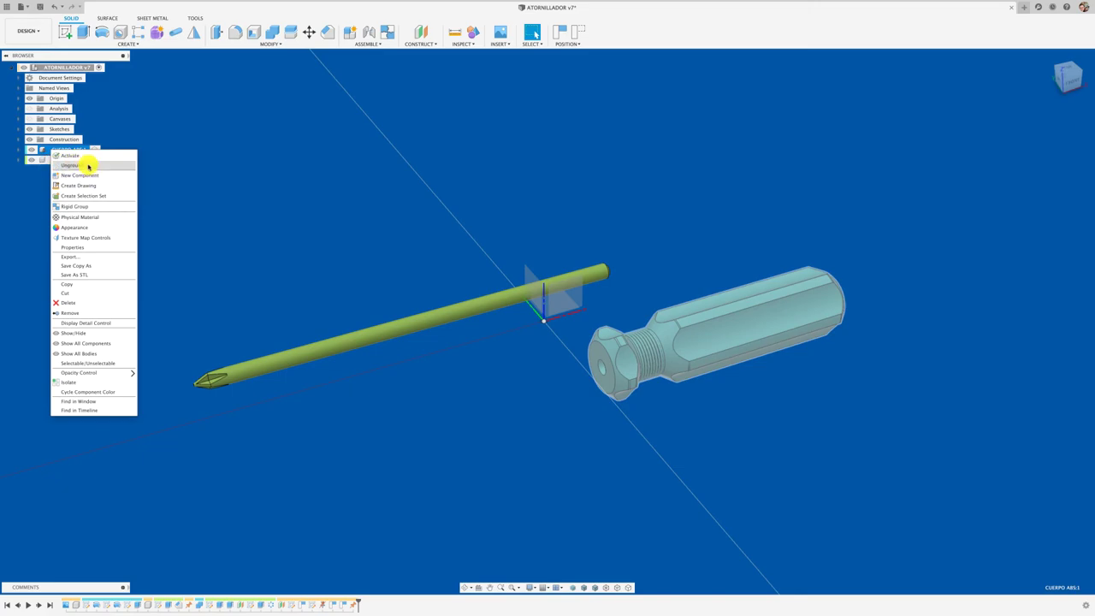
{"action": "left_click", "coordinate": [371, 266]}
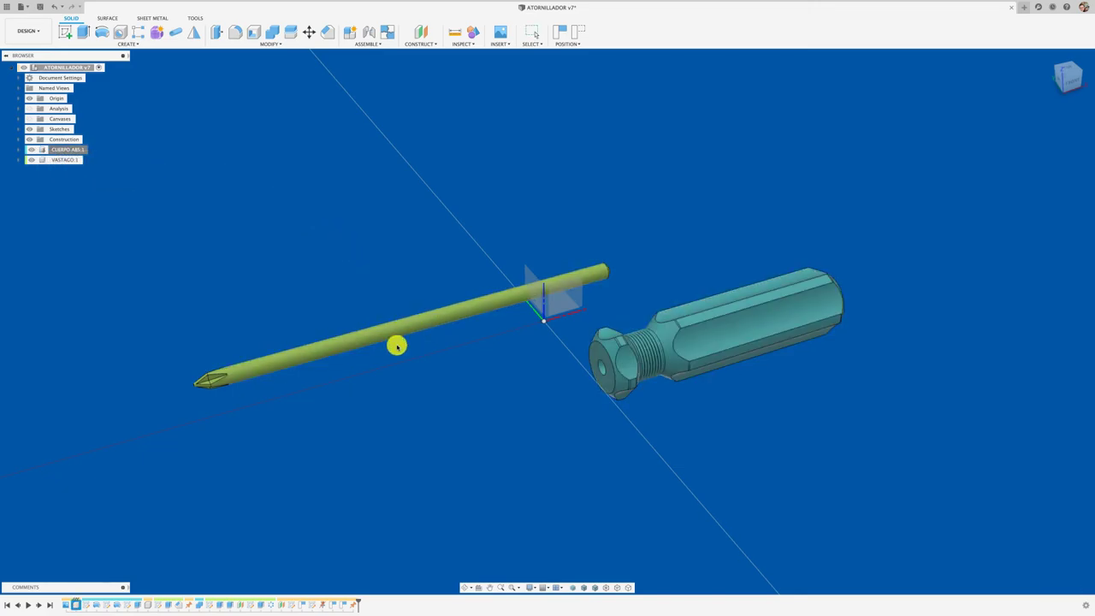
{"action": "left_click_drag", "start_coordinate": [393, 353], "coordinate": [322, 369]}
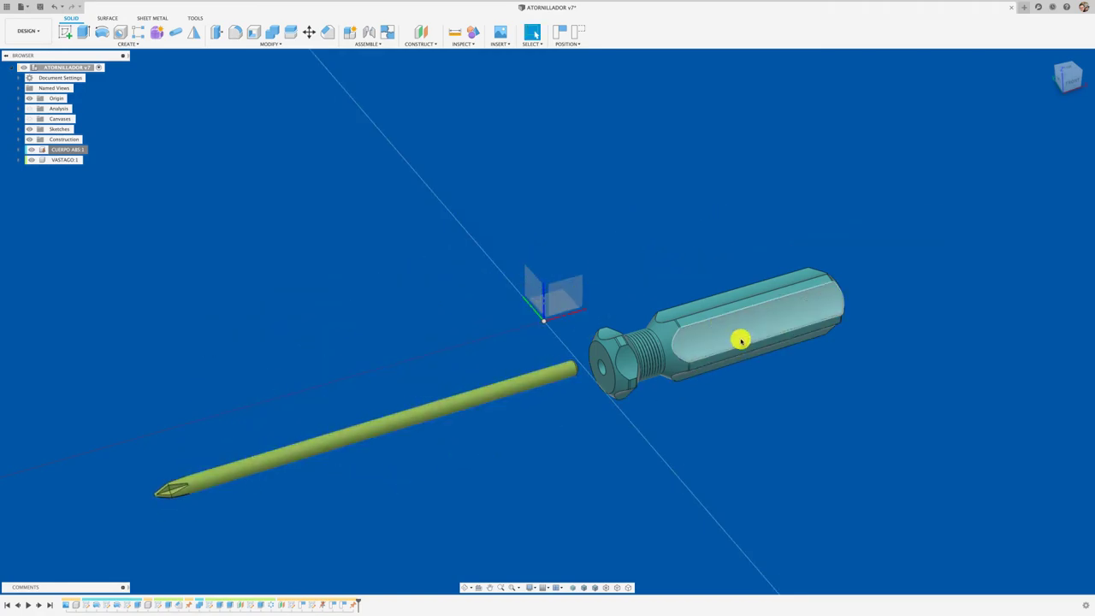
Step: Orbit around both separated parts to view the handle's front end
{"action": "middle_click_drag", "start_coordinate": [738, 338], "coordinate": [593, 362], "text": "shift"}
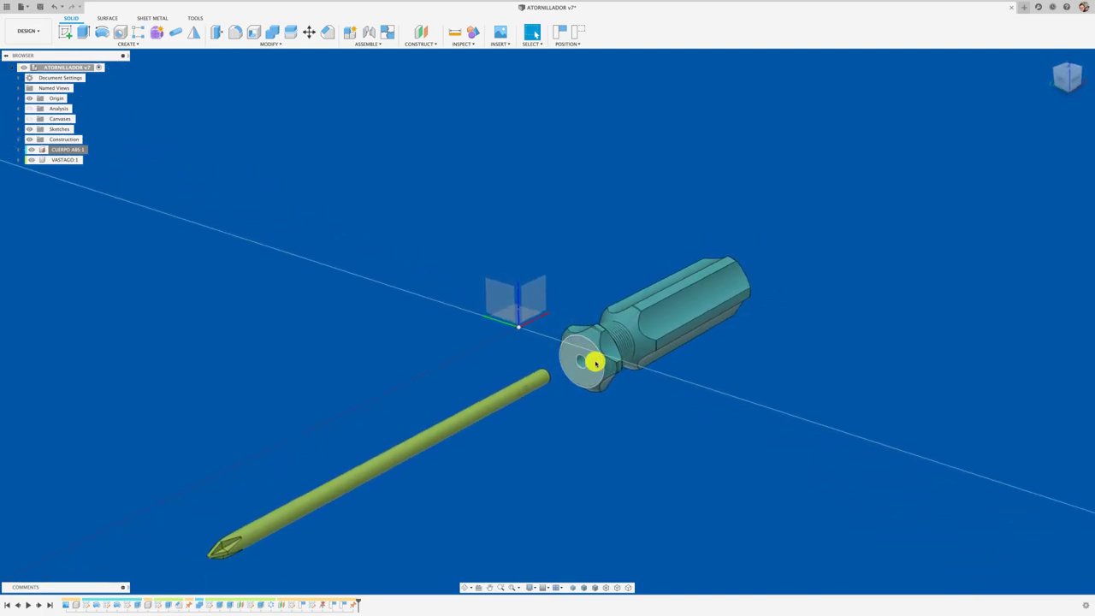
{"action": "mouse_move", "coordinate": [579, 425]}
{"action": "middle_mouse_down", "text": "shift"}
{"action": "mouse_move", "coordinate": [570, 439]}
{"action": "mouse_move", "coordinate": [551, 432]}
{"action": "middle_mouse_up", "text": "shift"}
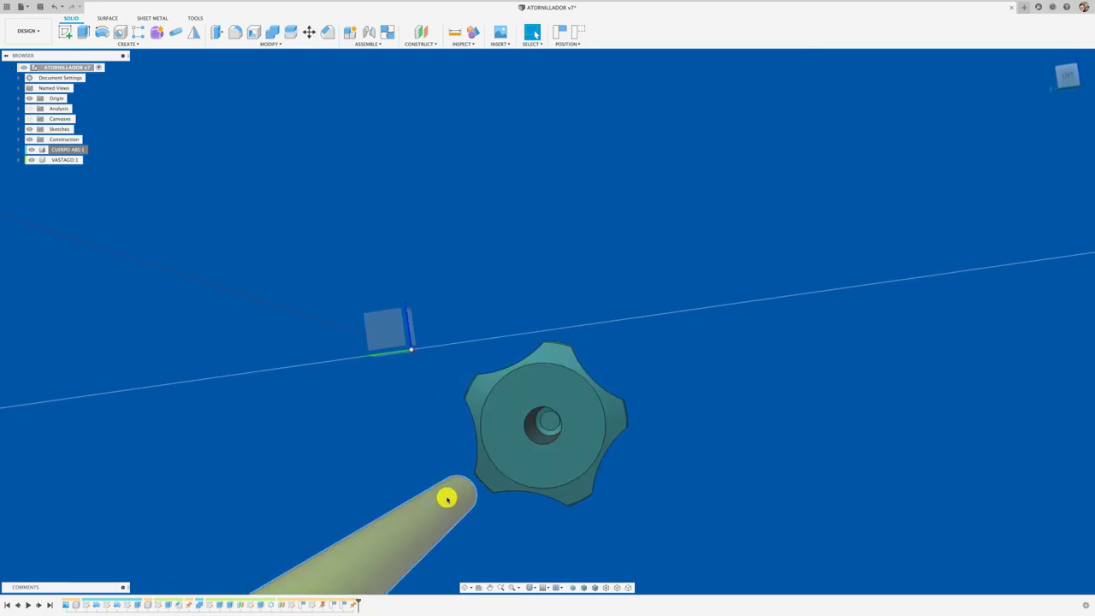
{"action": "mouse_move", "coordinate": [447, 496]}
{"action": "middle_mouse_down", "text": "shift"}
{"action": "mouse_move", "coordinate": [467, 516]}
{"action": "mouse_move", "coordinate": [534, 489]}
{"action": "middle_mouse_up", "text": "shift"}
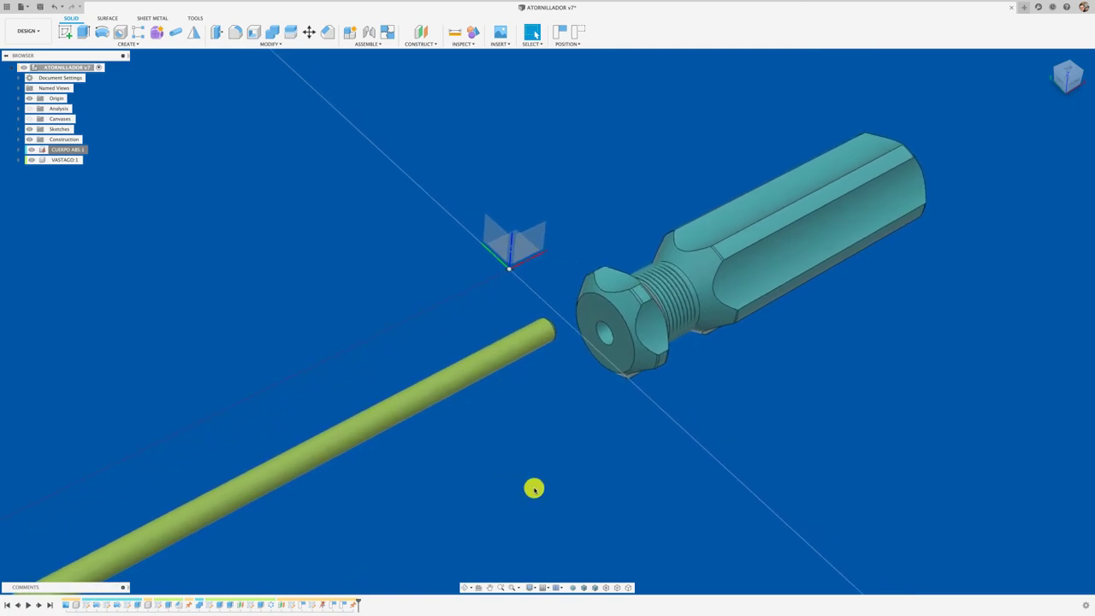
{"action": "left_click", "coordinate": [368, 44]}
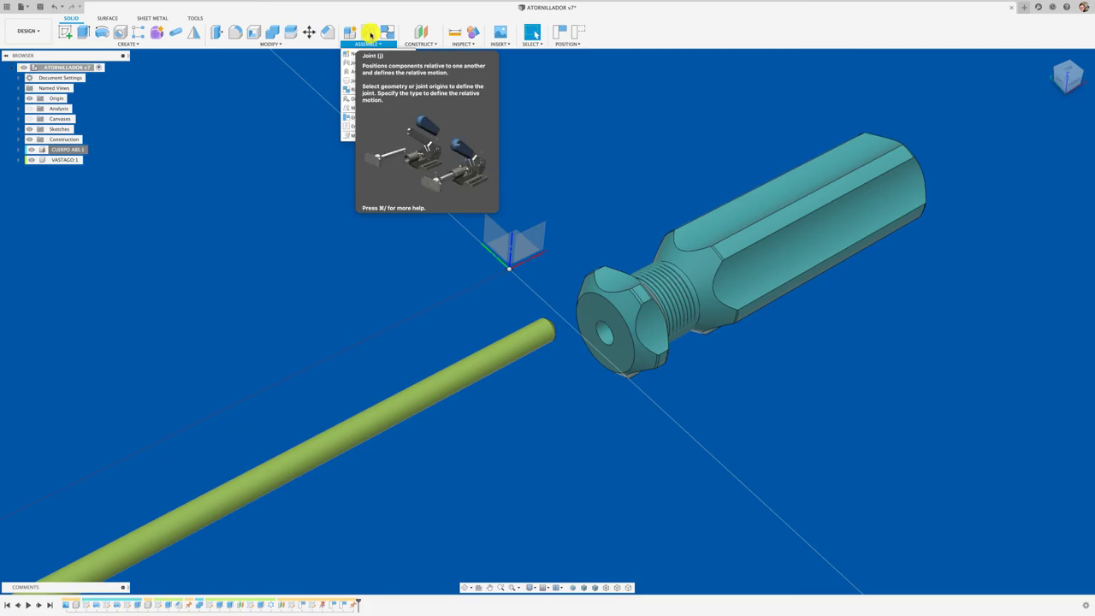
Step: Create a joint, capturing position, from the shaft's end face to the handle's front hole
{"action": "left_click", "coordinate": [369, 33]}
{"action": "left_click", "coordinate": [547, 315]}
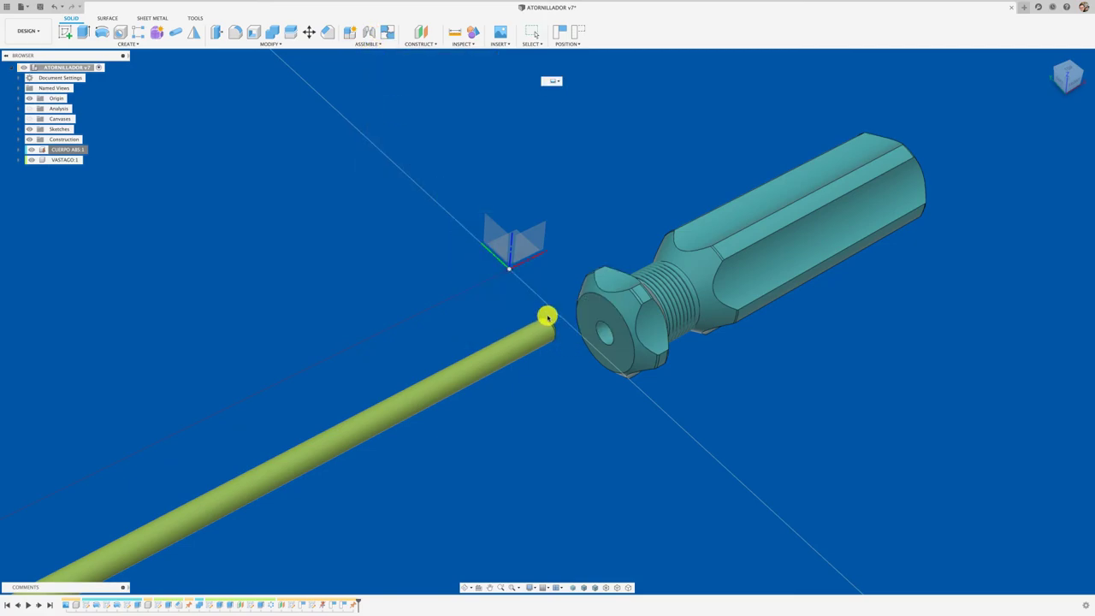
{"action": "scroll", "coordinate": [557, 356], "scroll_direction": "up", "scroll_amount": 3}
{"action": "scroll", "coordinate": [556, 359], "scroll_direction": "up", "scroll_amount": 3}
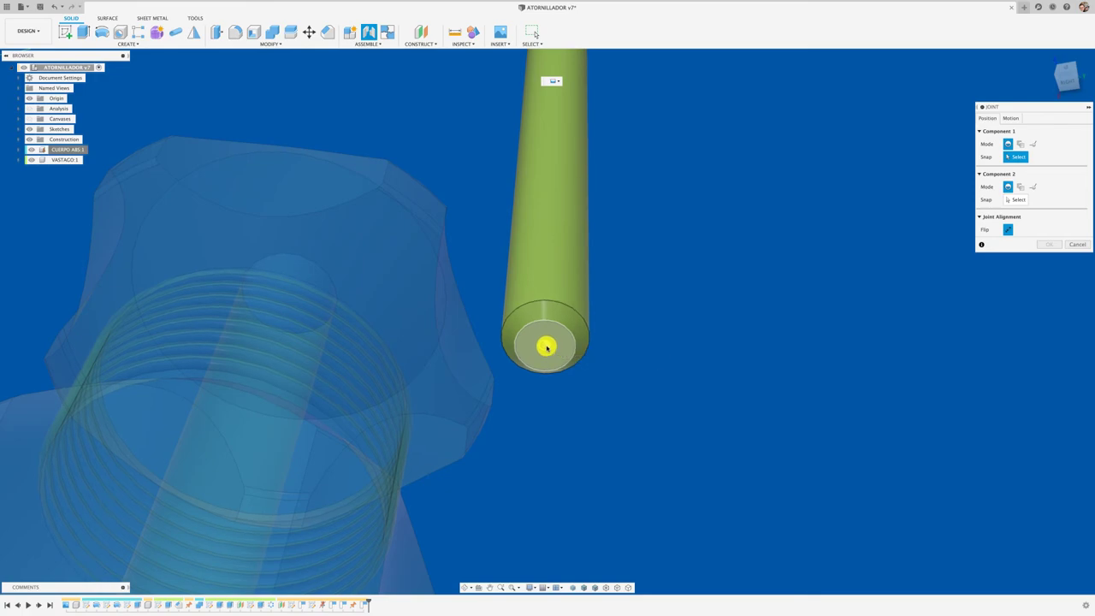
{"action": "left_click", "coordinate": [546, 347]}
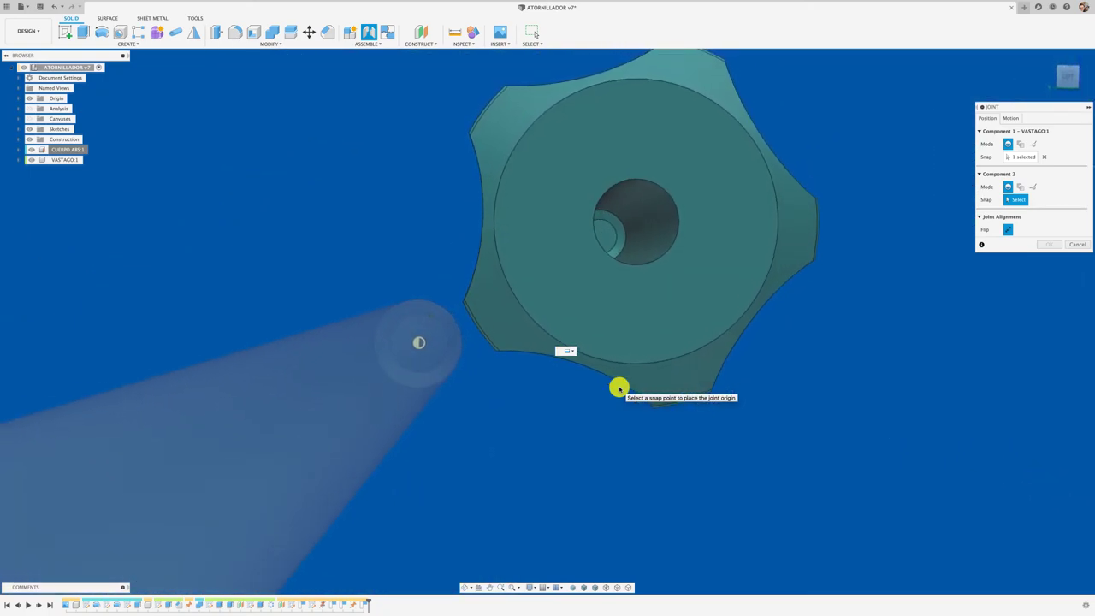
{"action": "left_click", "coordinate": [650, 246]}
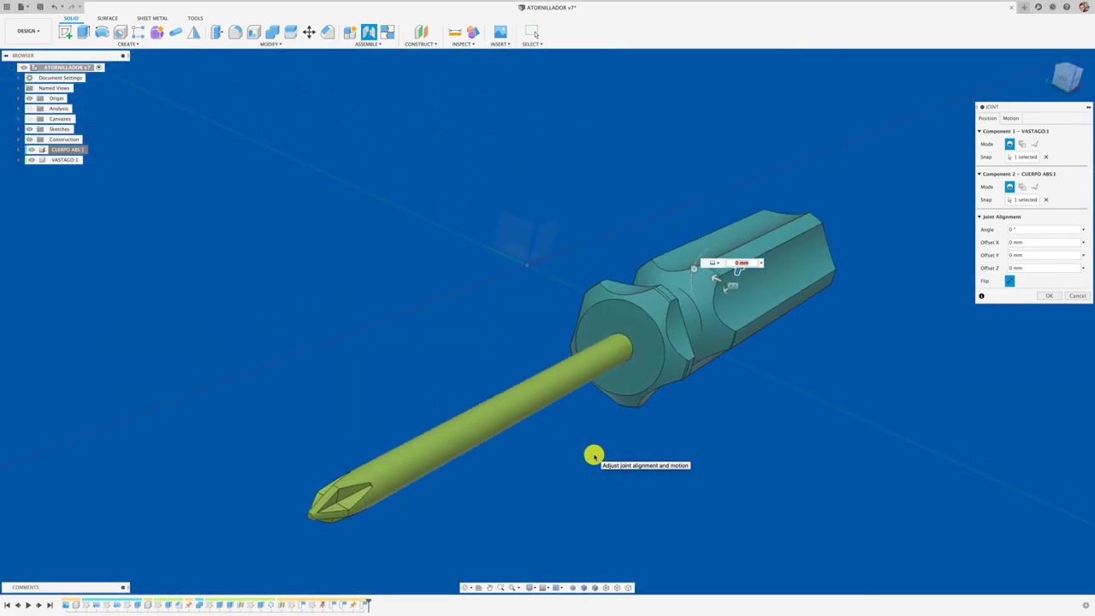
Step: Set the joint motion type to Rigid and confirm it
{"action": "left_click_drag", "start_coordinate": [1035, 111], "coordinate": [332, 101]}
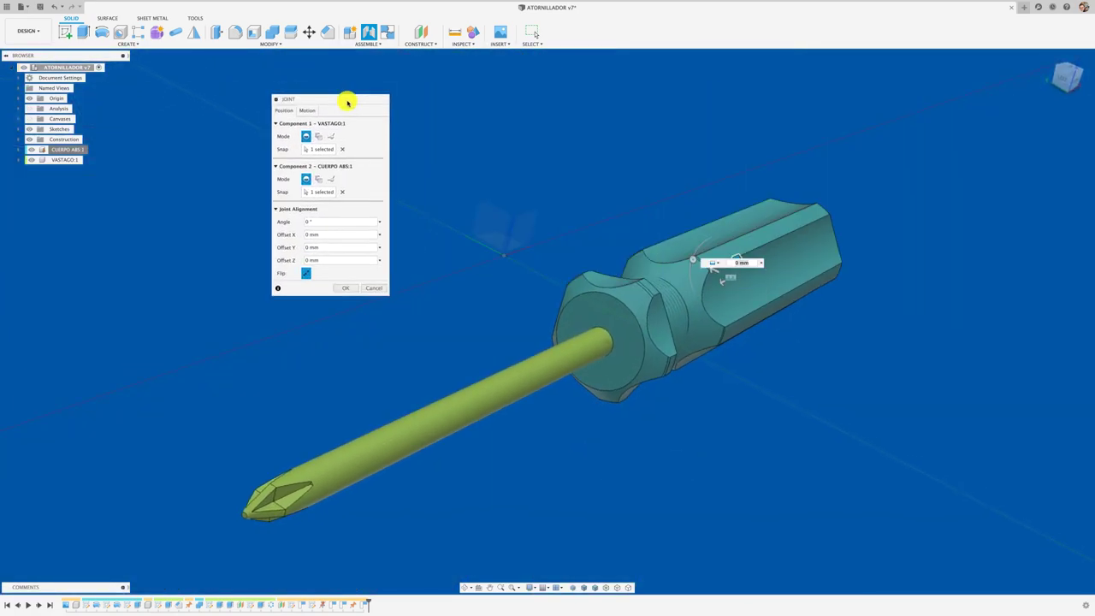
{"action": "left_click", "coordinate": [309, 111]}
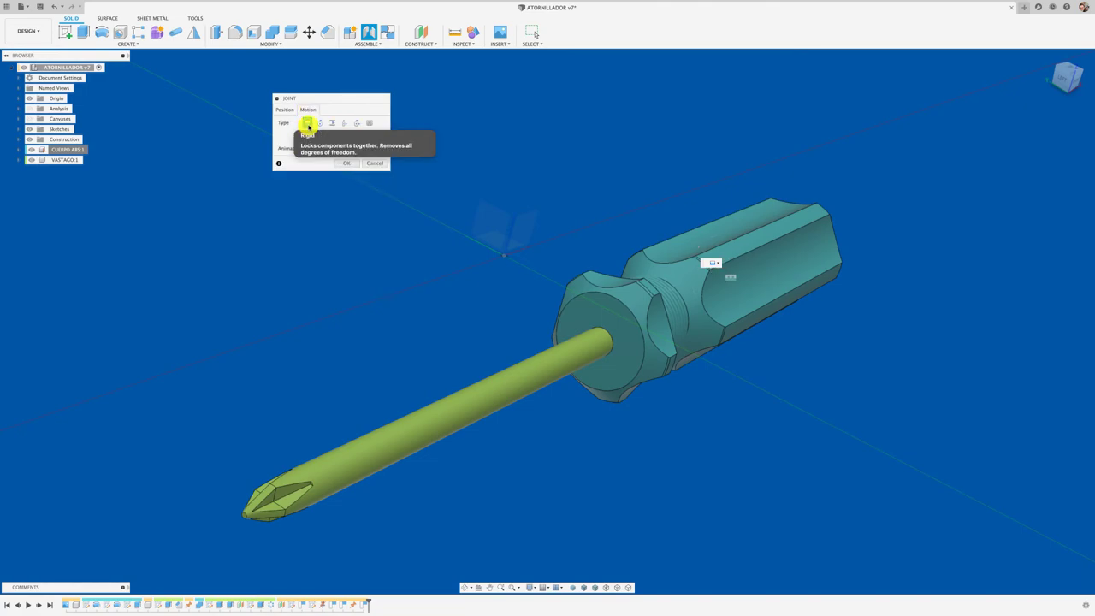
{"action": "left_click", "coordinate": [307, 125]}
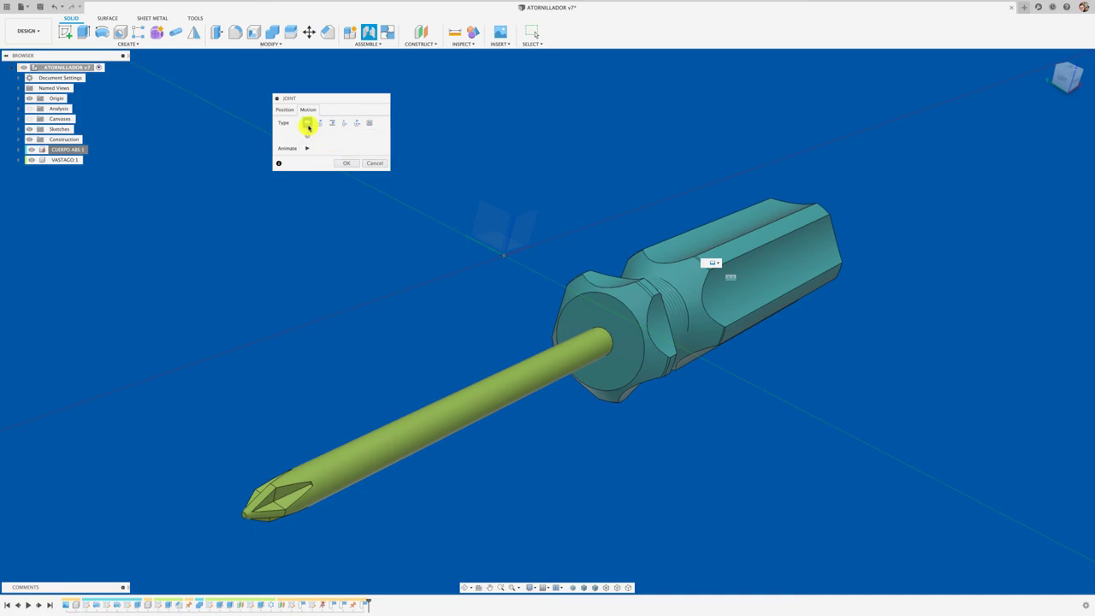
{"action": "left_click", "coordinate": [346, 165]}
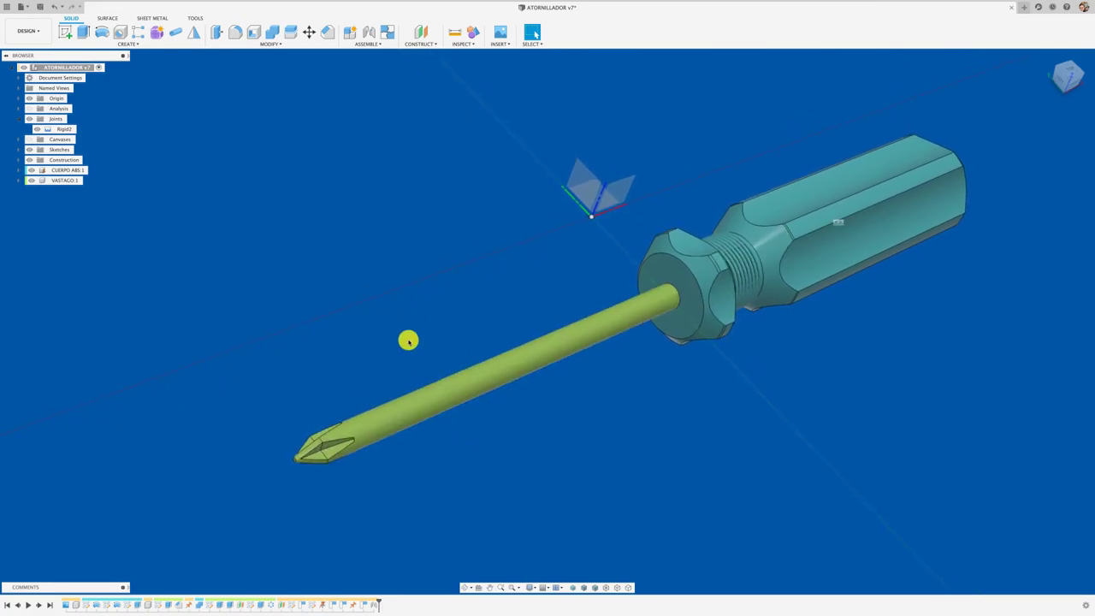
Step: Offset a construction plane 80 mm from the handle's front face toward the tip
{"action": "left_click", "coordinate": [421, 33]}
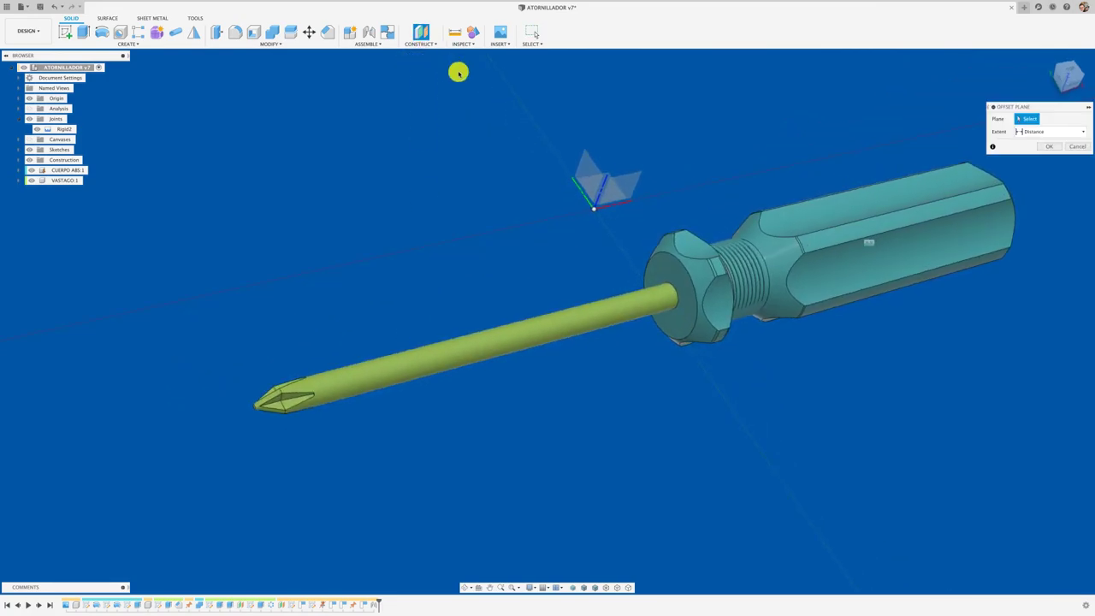
{"action": "left_click", "coordinate": [671, 271]}
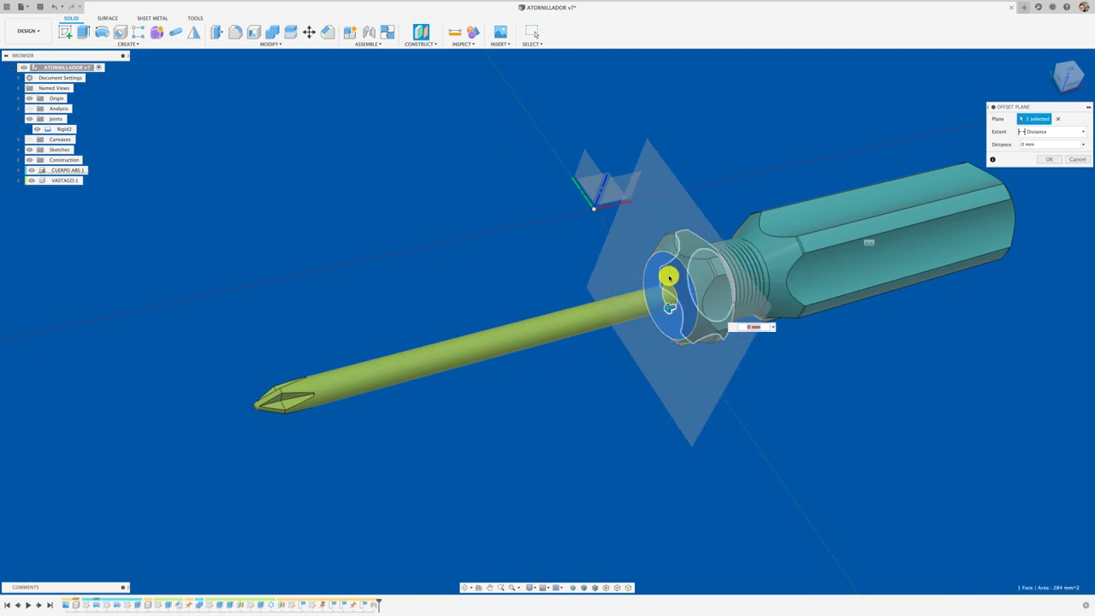
{"action": "left_click_drag", "start_coordinate": [538, 335], "coordinate": [375, 395]}
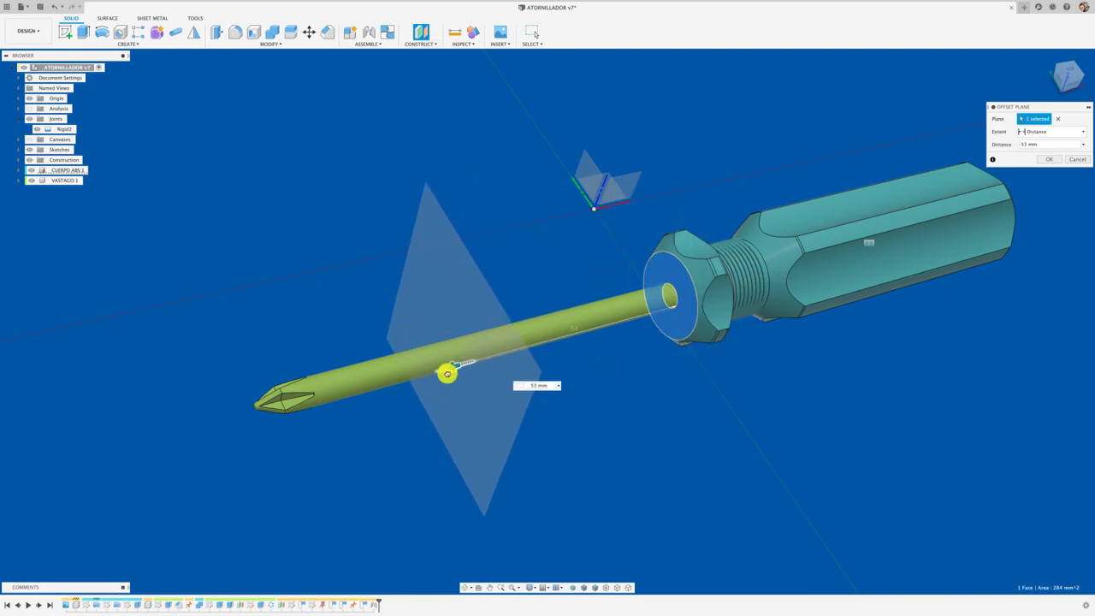
{"action": "left_click", "coordinate": [1070, 84]}
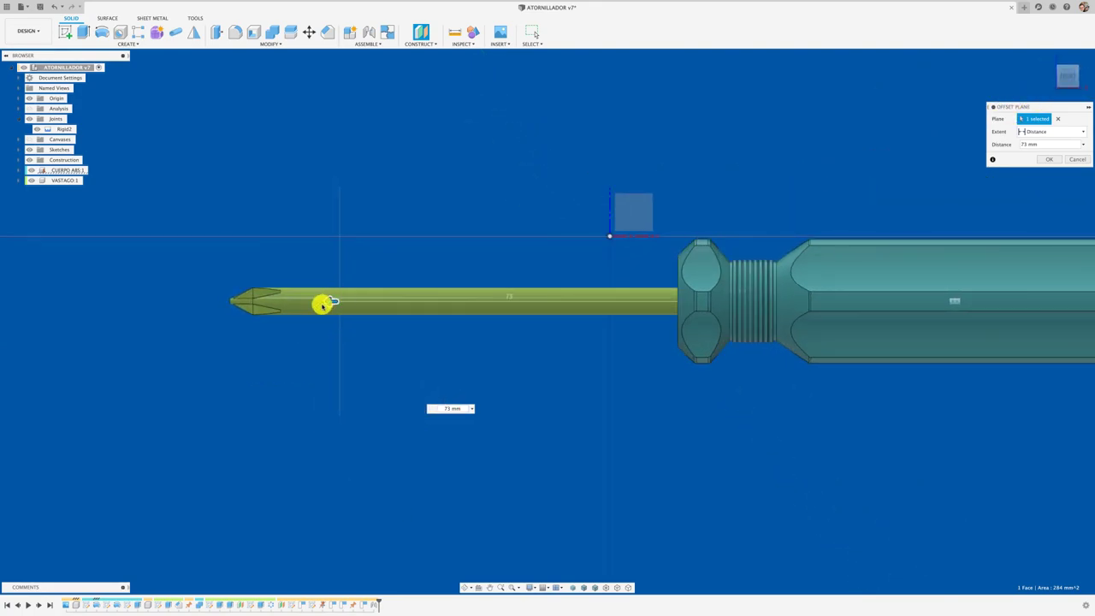
{"action": "left_click_drag", "start_coordinate": [327, 302], "coordinate": [292, 304]}
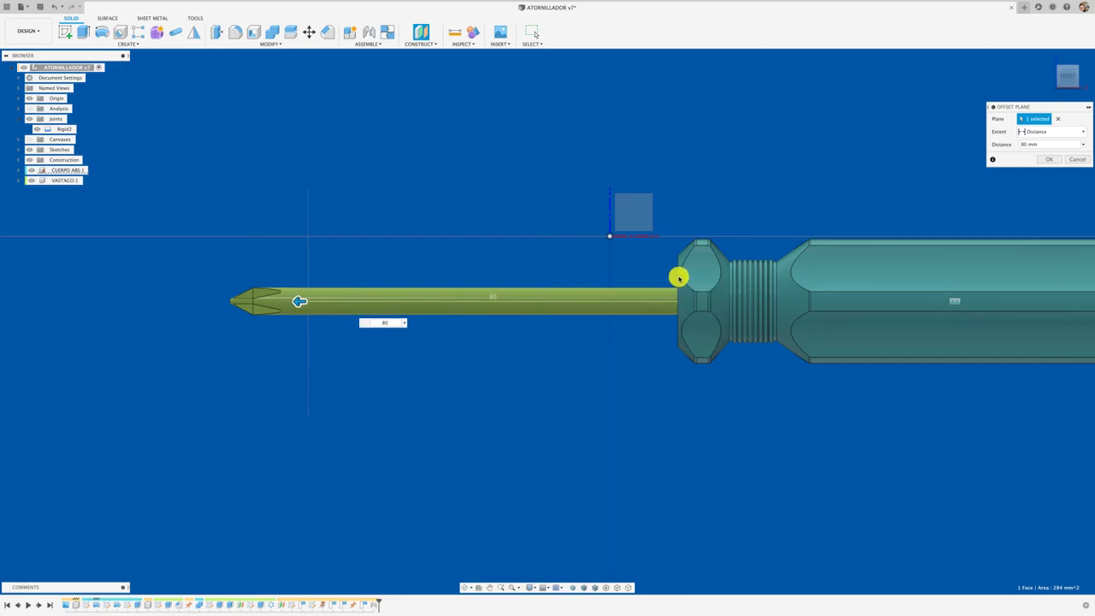
{"action": "left_click", "coordinate": [1052, 160]}
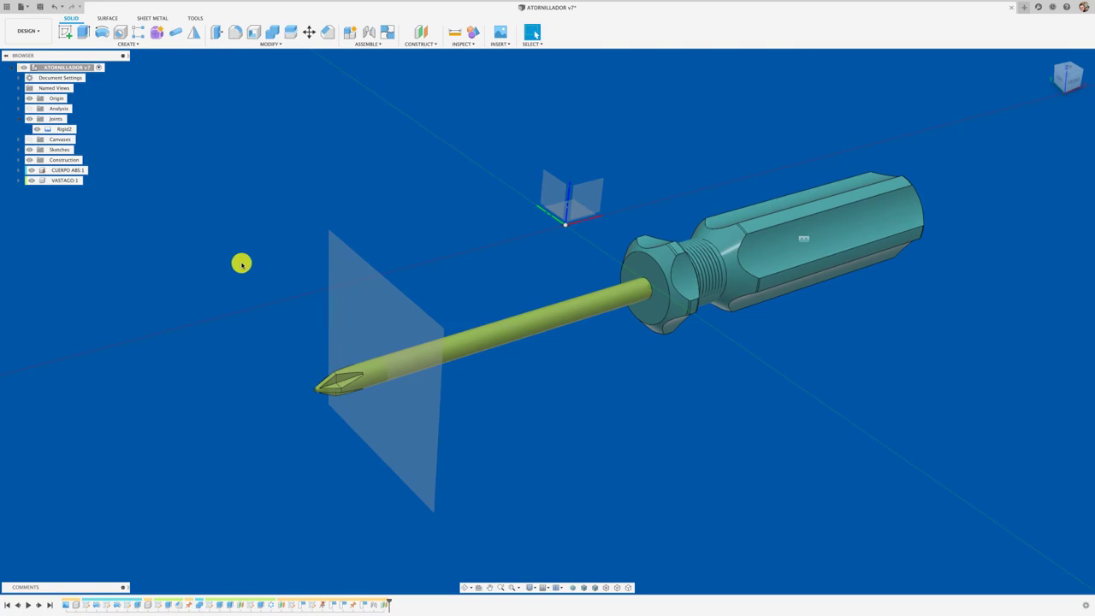
Step: Split the VASTAGO shaft body using the new offset plane
{"action": "left_click", "coordinate": [272, 44]}
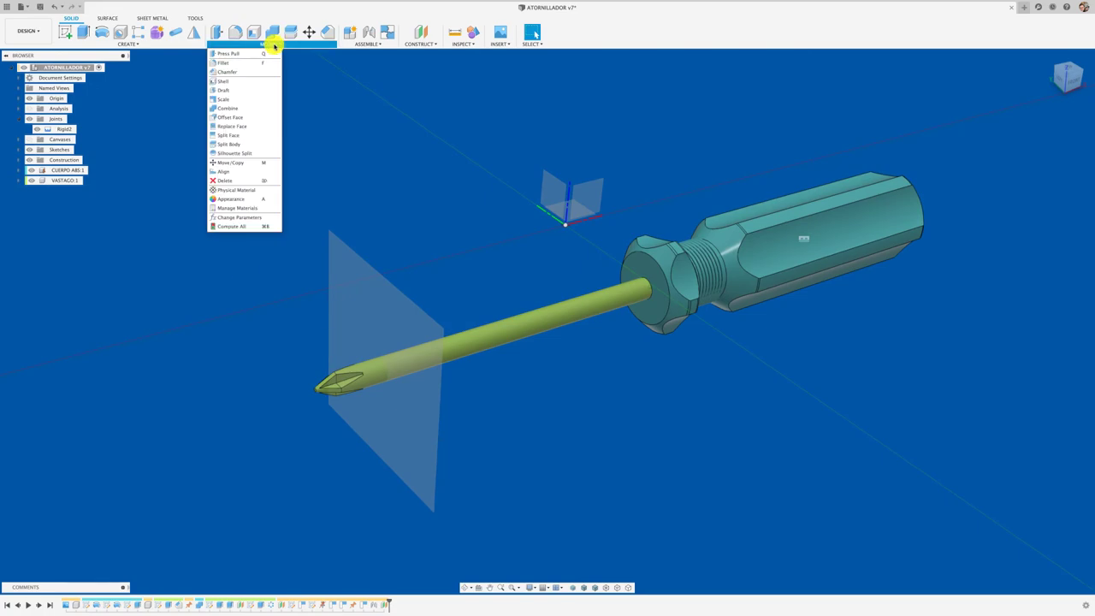
{"action": "left_click", "coordinate": [237, 146]}
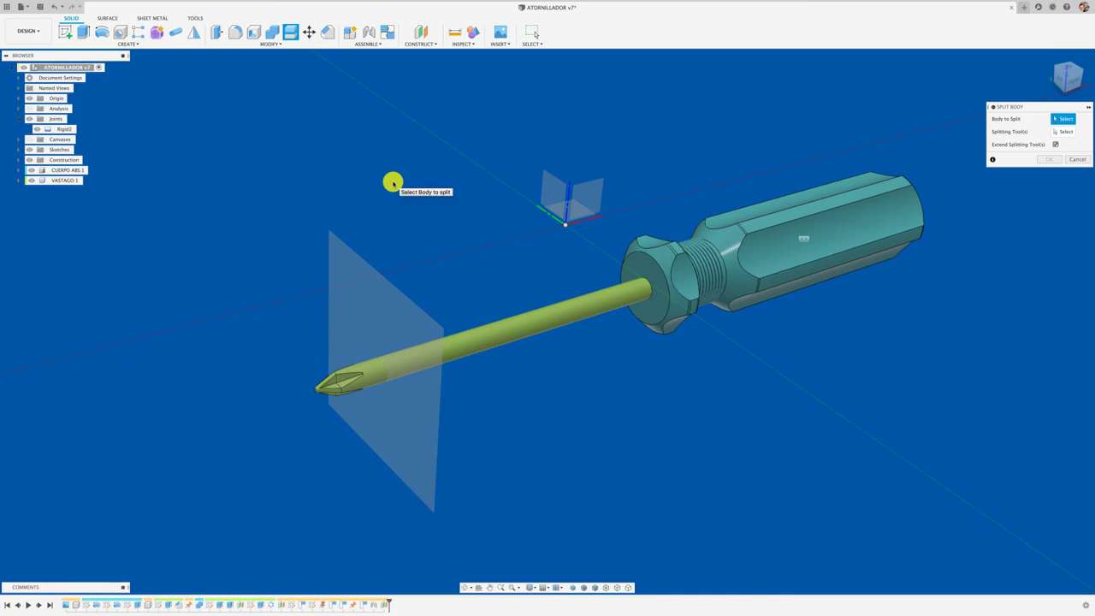
{"action": "left_click_drag", "start_coordinate": [1020, 108], "coordinate": [632, 118]}
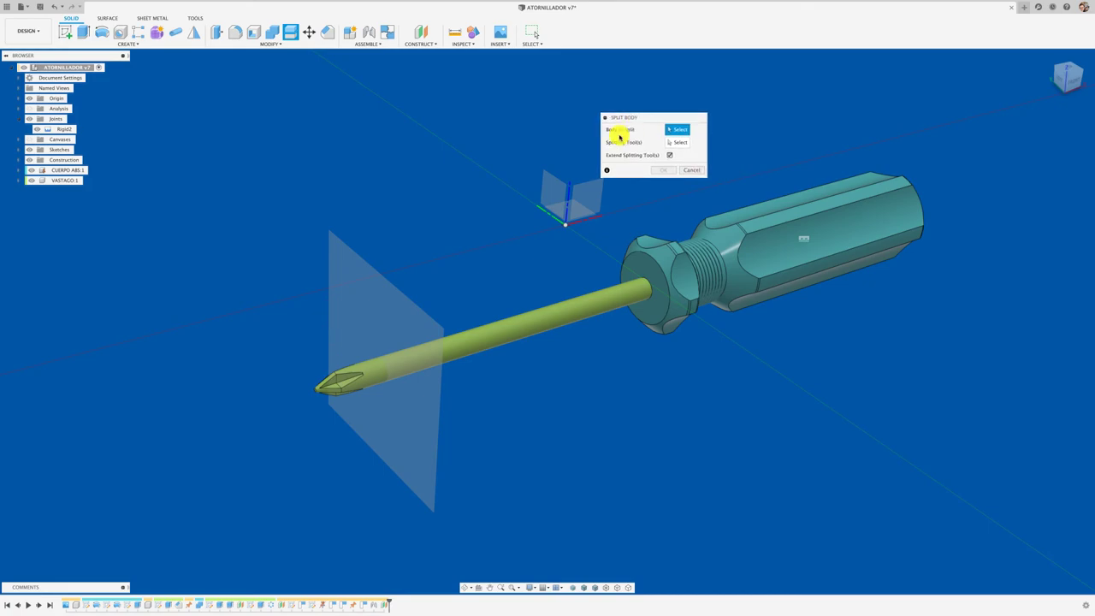
{"action": "left_click", "coordinate": [514, 313]}
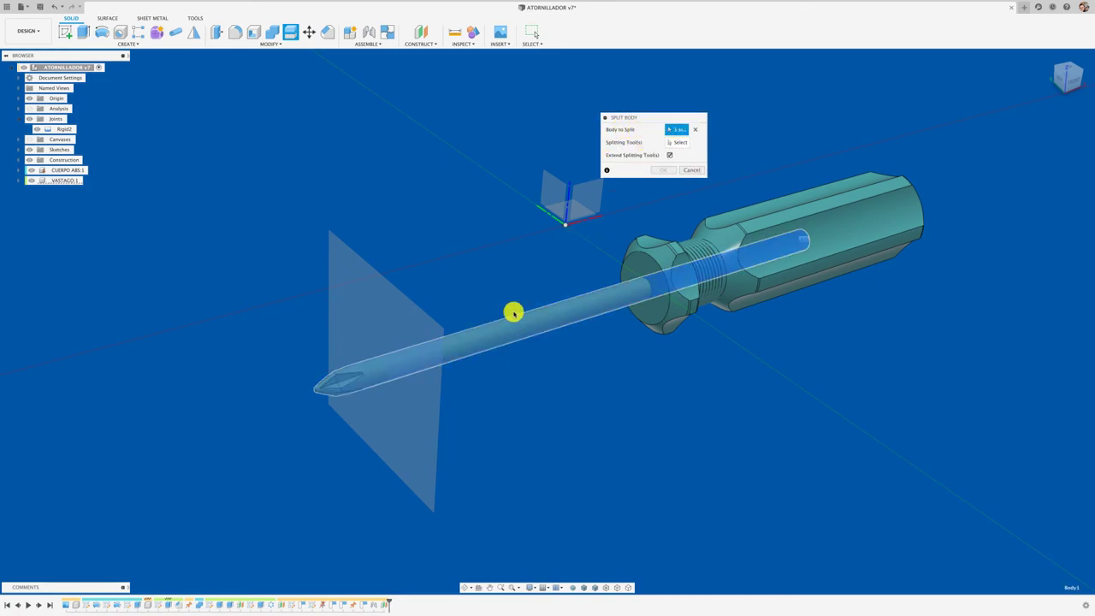
{"action": "left_click", "coordinate": [359, 284]}
{"action": "left_click", "coordinate": [667, 170]}
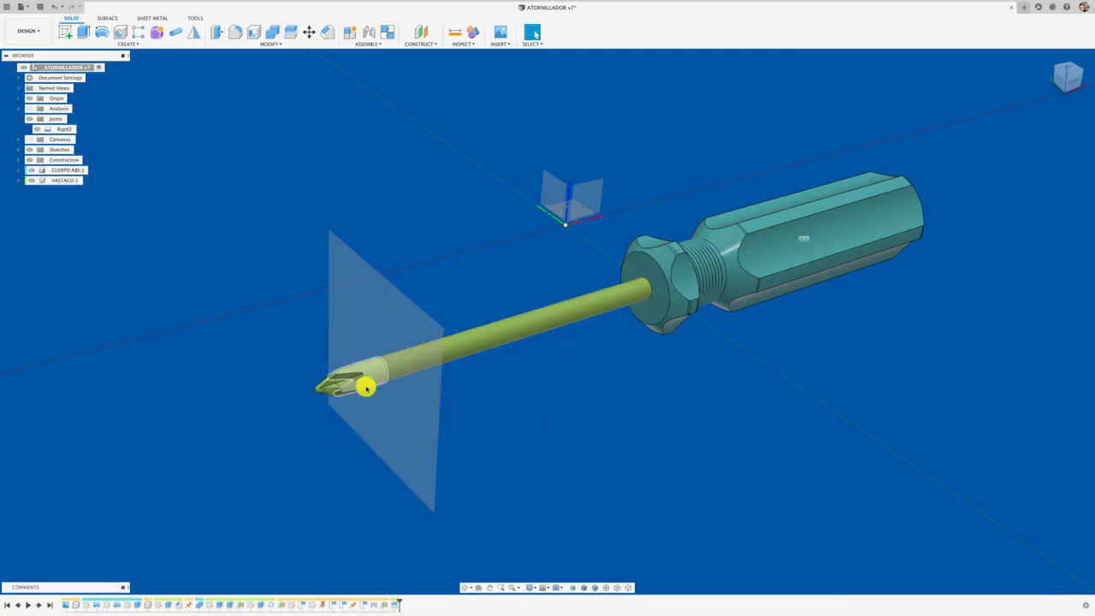
Step: Check the shaft face's radius, then select and deselect the VASTAGO:1 component
{"action": "left_click", "coordinate": [463, 345]}
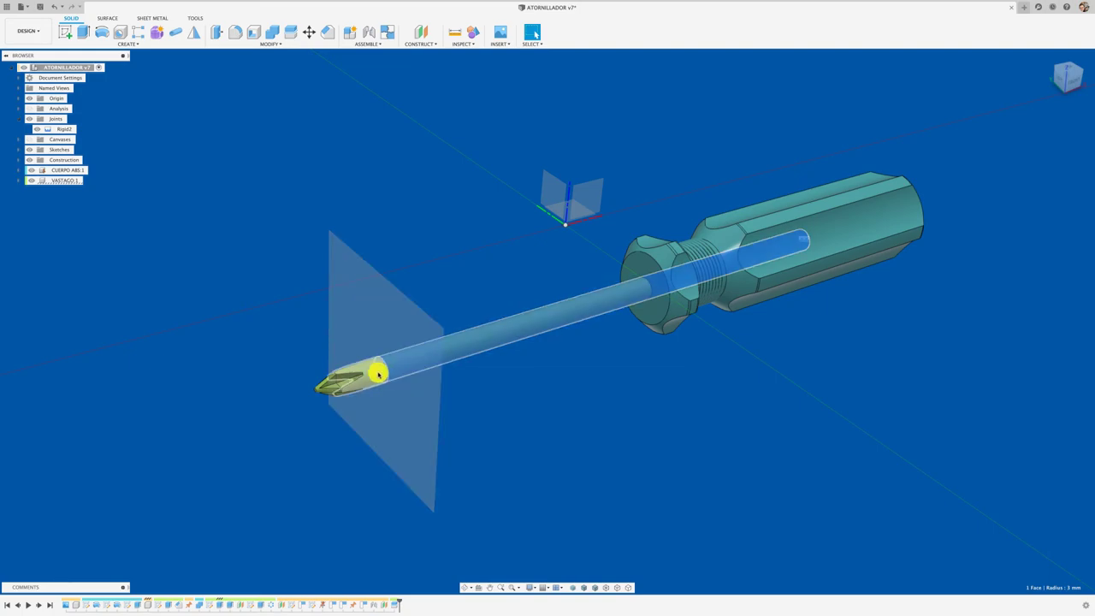
{"action": "key", "text": "Escape"}
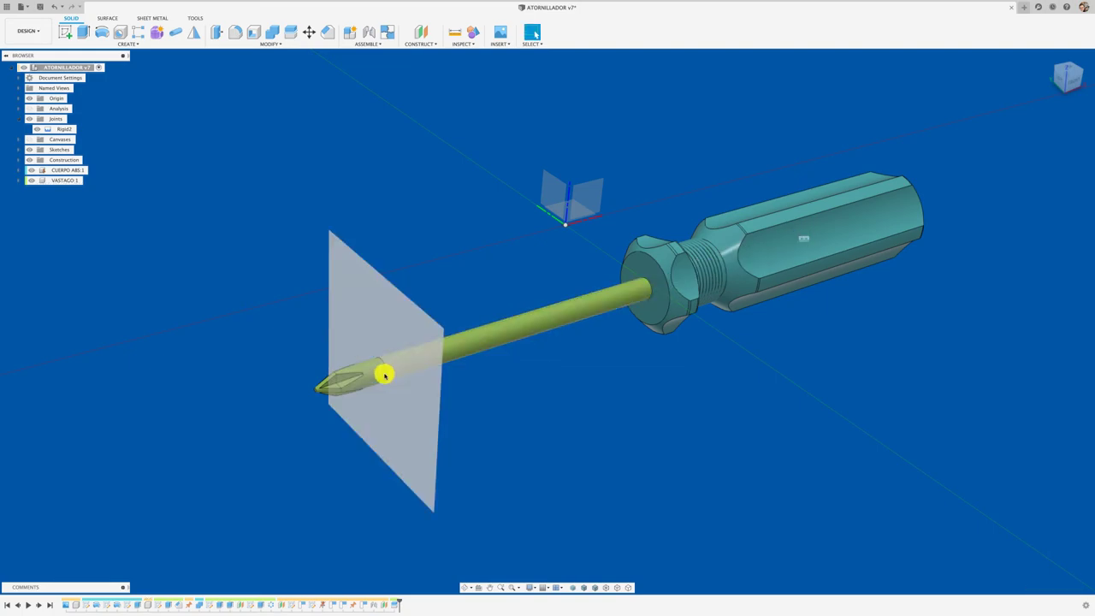
{"action": "left_click", "coordinate": [60, 179]}
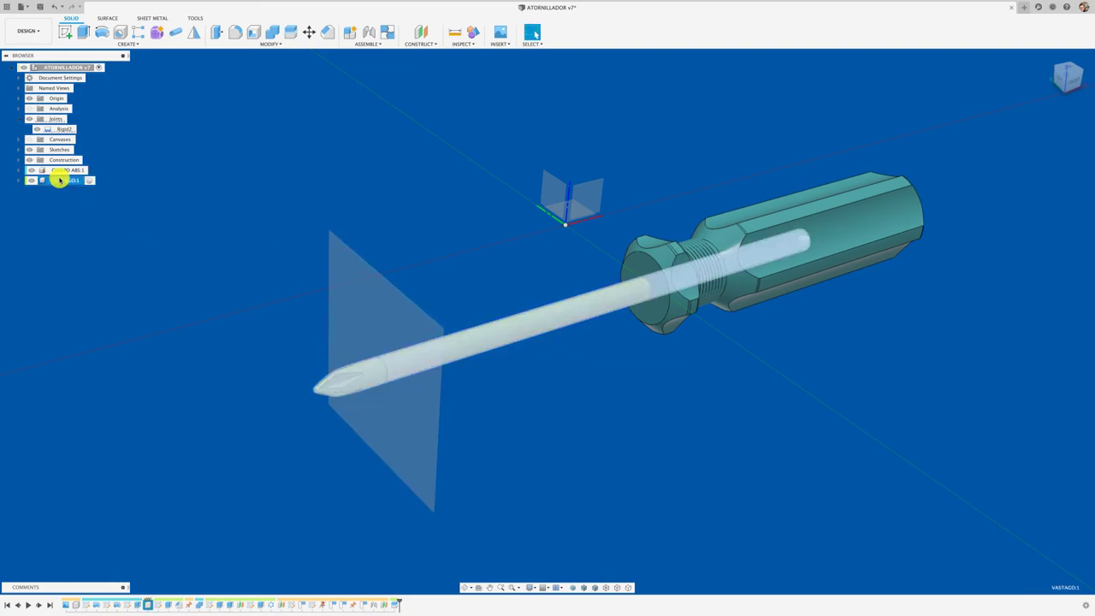
{"action": "left_click", "coordinate": [185, 209]}
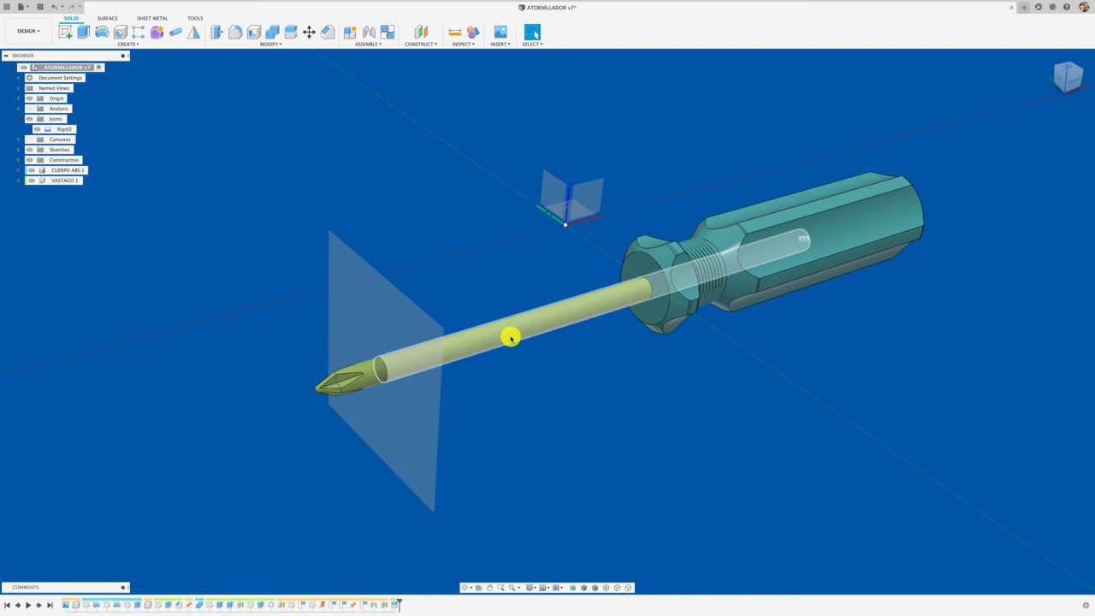
{"action": "scroll", "coordinate": [509, 282], "scroll_direction": "down", "scroll_amount": 2}
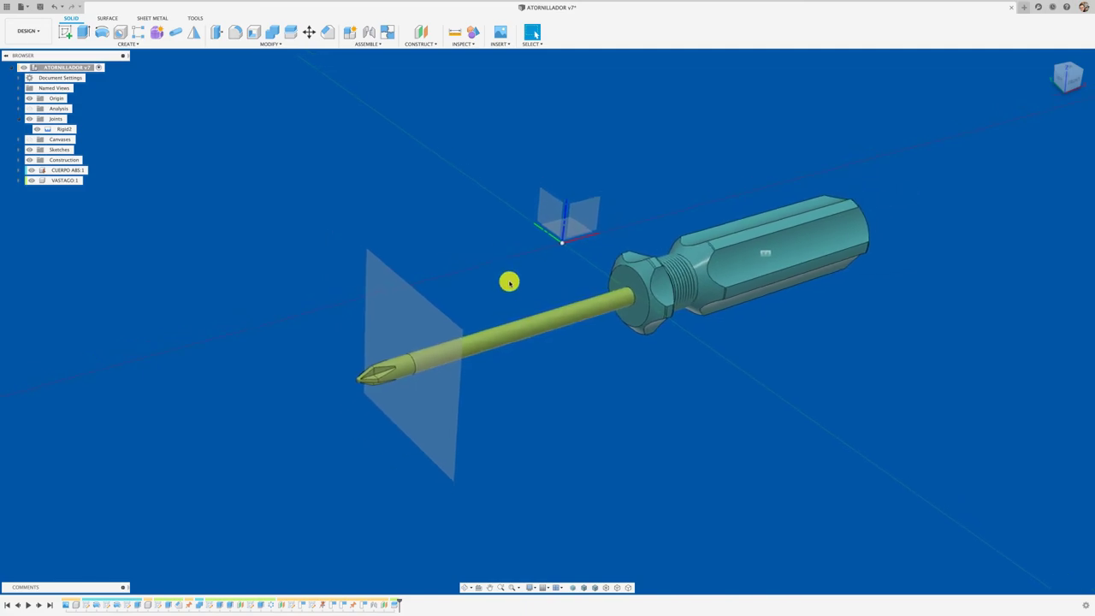
{"action": "scroll", "coordinate": [509, 282], "scroll_direction": "up", "scroll_amount": 1}
{"action": "scroll", "coordinate": [509, 282], "scroll_direction": "up", "scroll_amount": 1}
{"action": "scroll", "coordinate": [509, 282], "scroll_direction": "up", "scroll_amount": 1}
{"action": "scroll", "coordinate": [509, 282], "scroll_direction": "up", "scroll_amount": 1}
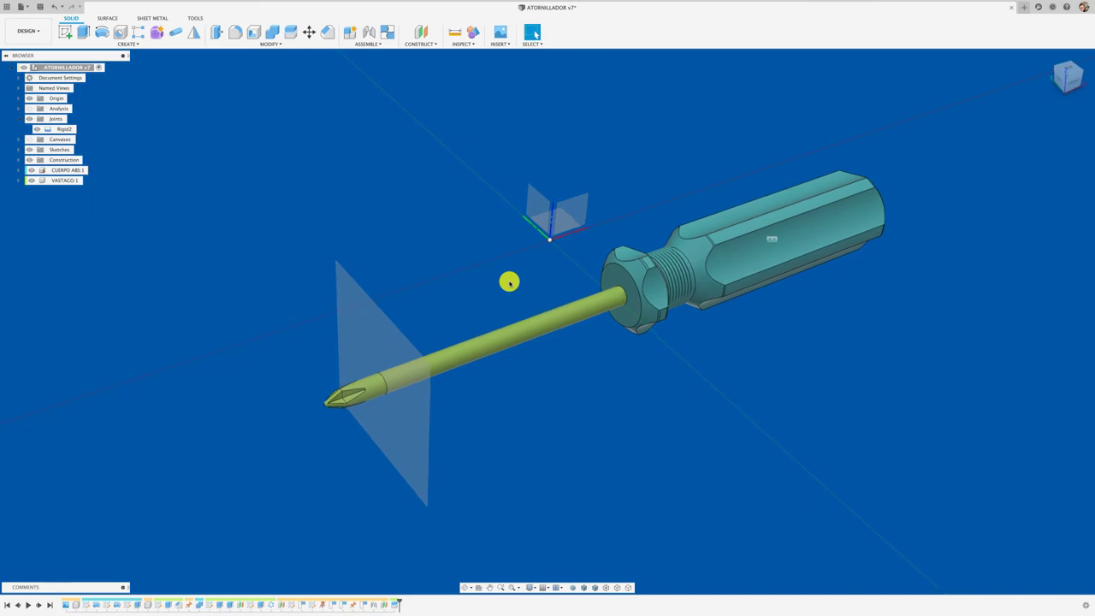
{"action": "scroll", "coordinate": [509, 282], "scroll_direction": "up", "scroll_amount": 1}
{"action": "scroll", "coordinate": [509, 282], "scroll_direction": "up", "scroll_amount": 1}
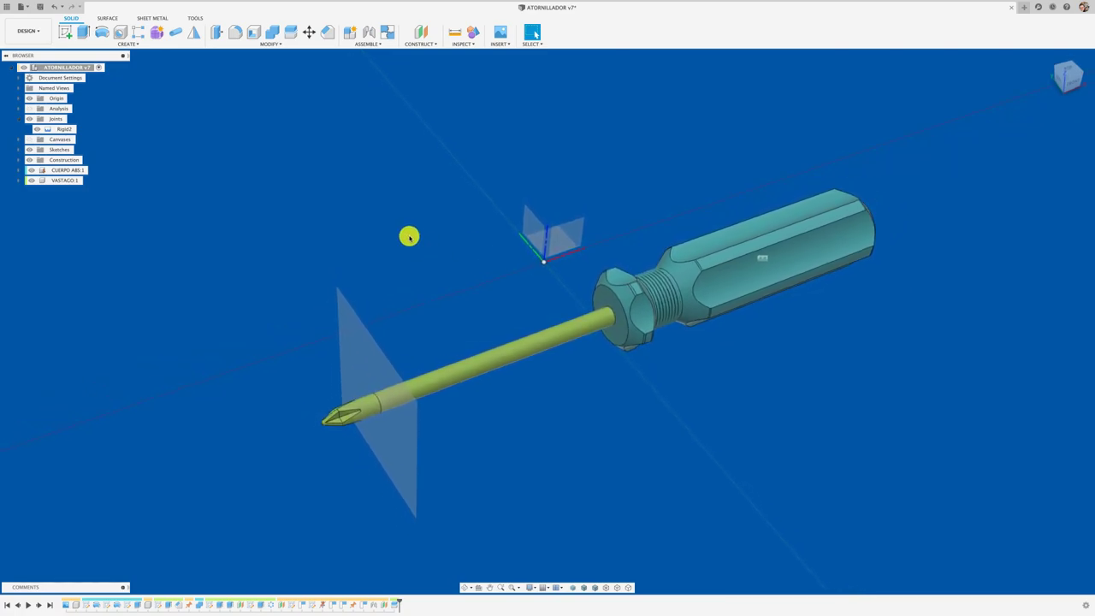
Step: Unground CUERPO ABS:1 and drag the screwdriver down and to the right
{"action": "left_click", "coordinate": [68, 171]}
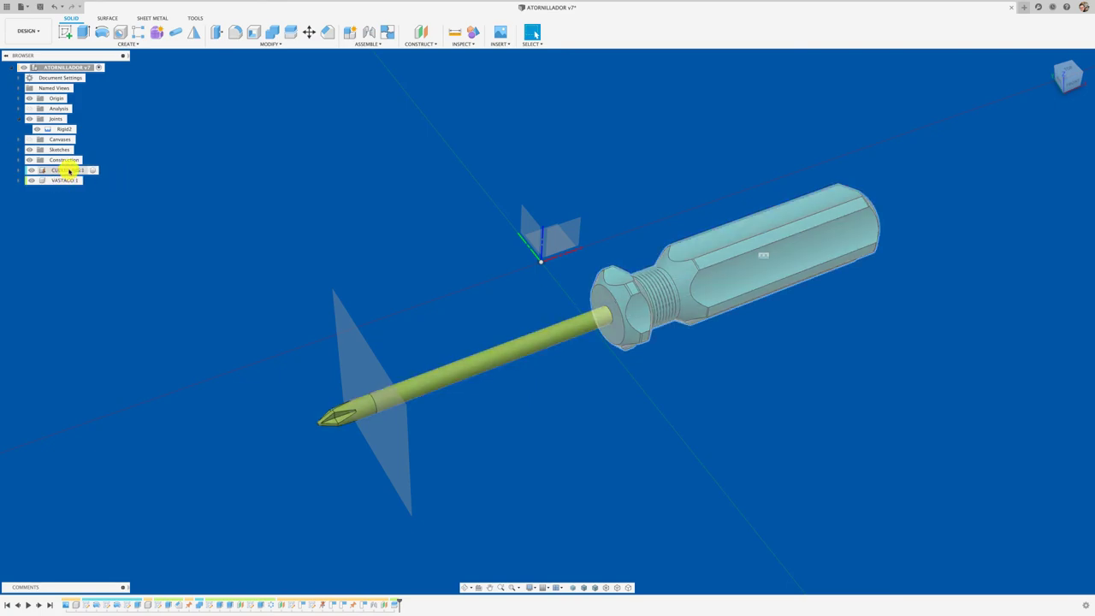
{"action": "right_click", "coordinate": [73, 173]}
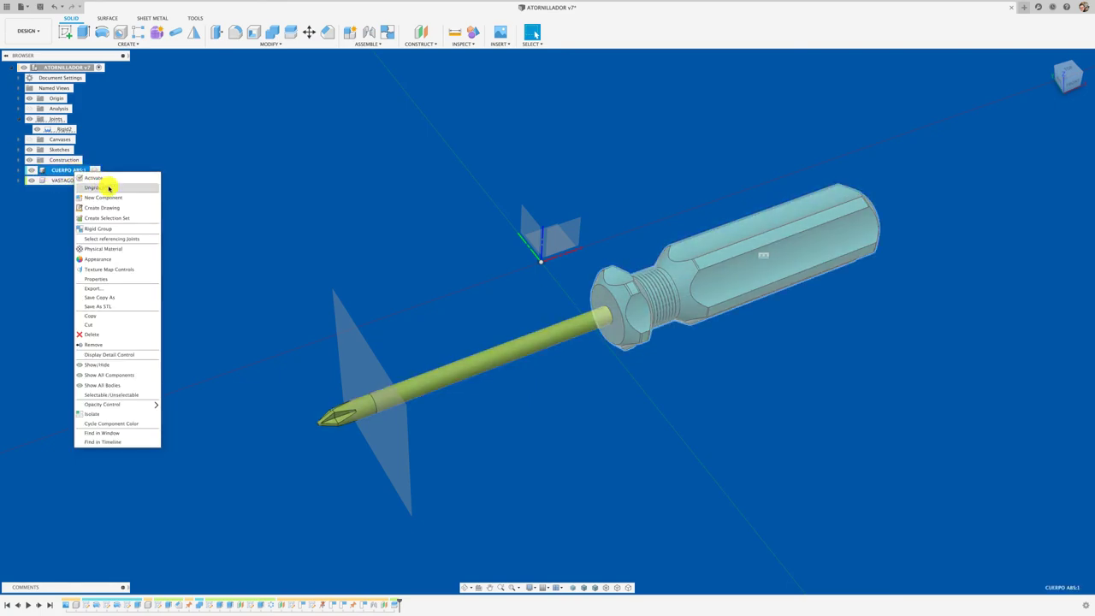
{"action": "left_click", "coordinate": [109, 187]}
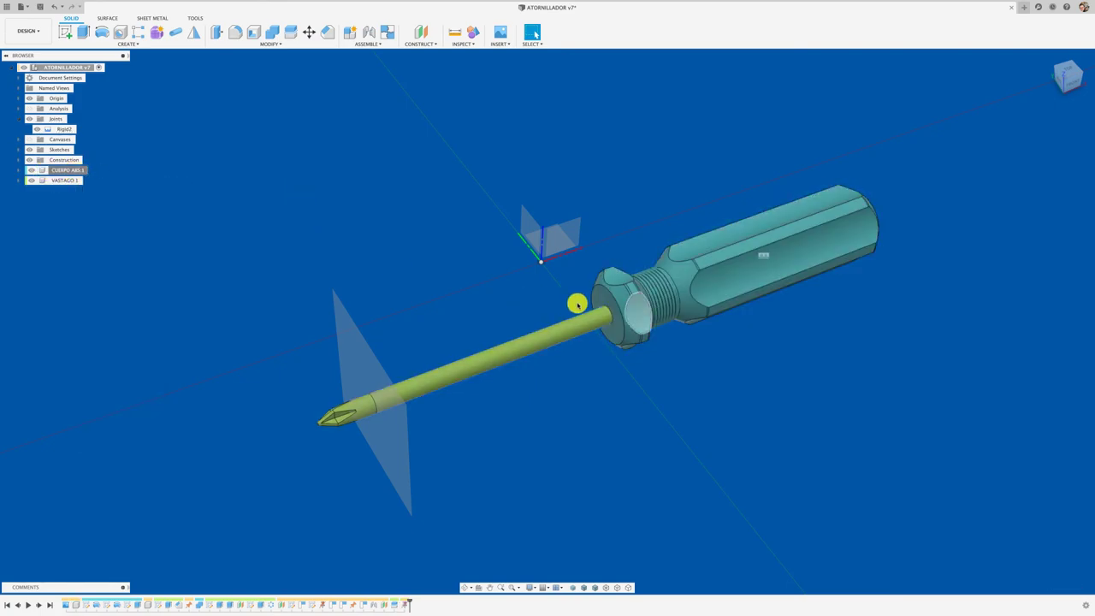
{"action": "mouse_move", "coordinate": [739, 276]}
{"action": "left_mouse_down"}
{"action": "mouse_move", "coordinate": [794, 308]}
{"action": "mouse_move", "coordinate": [875, 299]}
{"action": "left_mouse_up"}
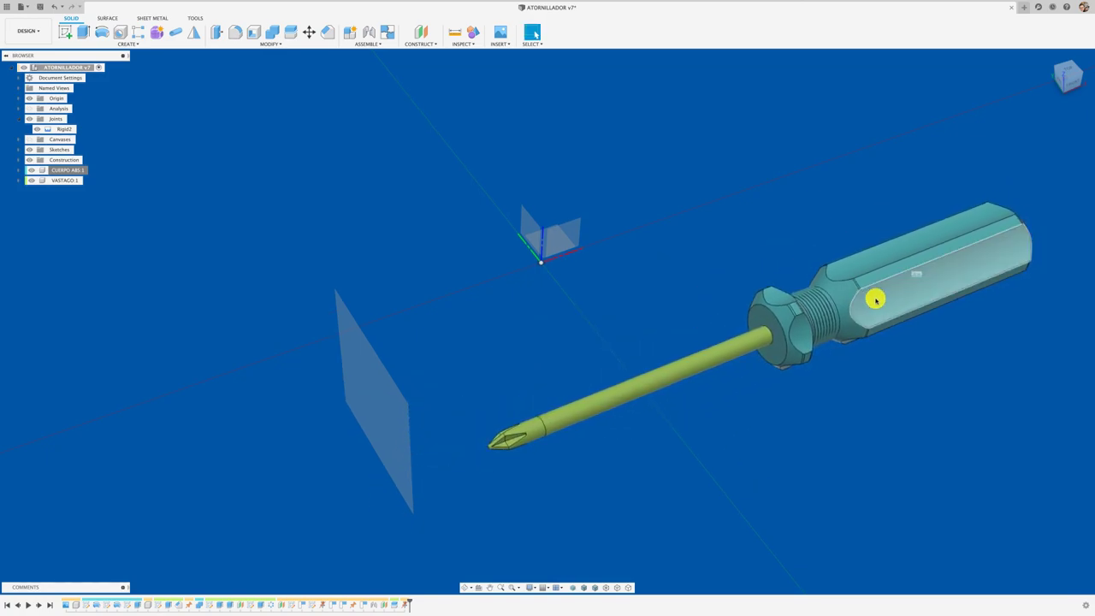
{"action": "left_click", "coordinate": [79, 66]}
Step: Move the whole ATORNILLADOR assembly further right and slightly up
{"action": "left_click", "coordinate": [78, 67]}
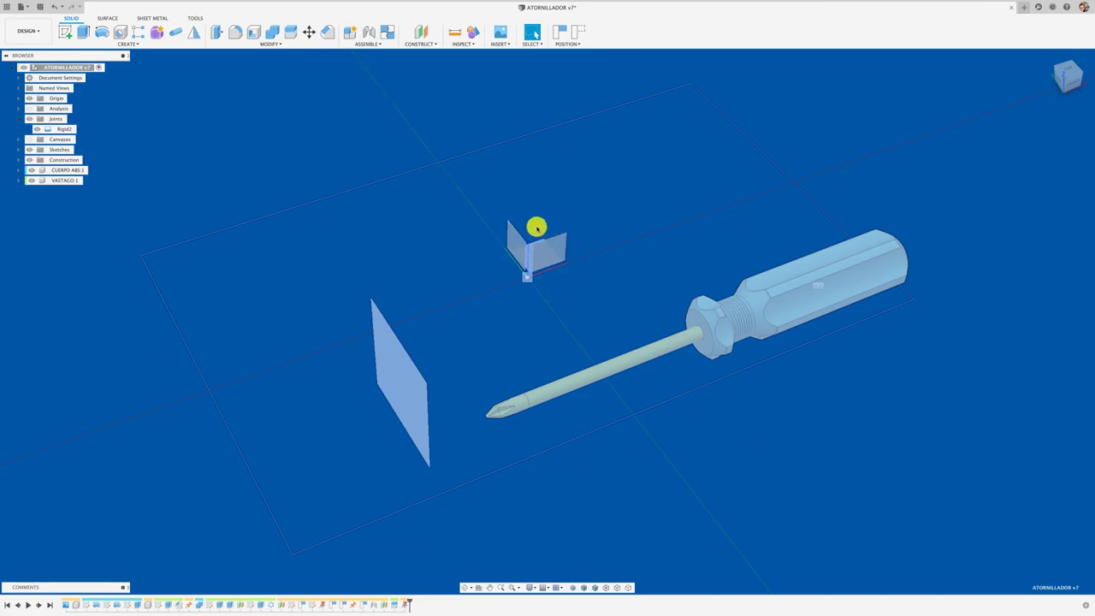
{"action": "left_click", "coordinate": [470, 266]}
{"action": "left_click_drag", "start_coordinate": [763, 306], "coordinate": [829, 288]}
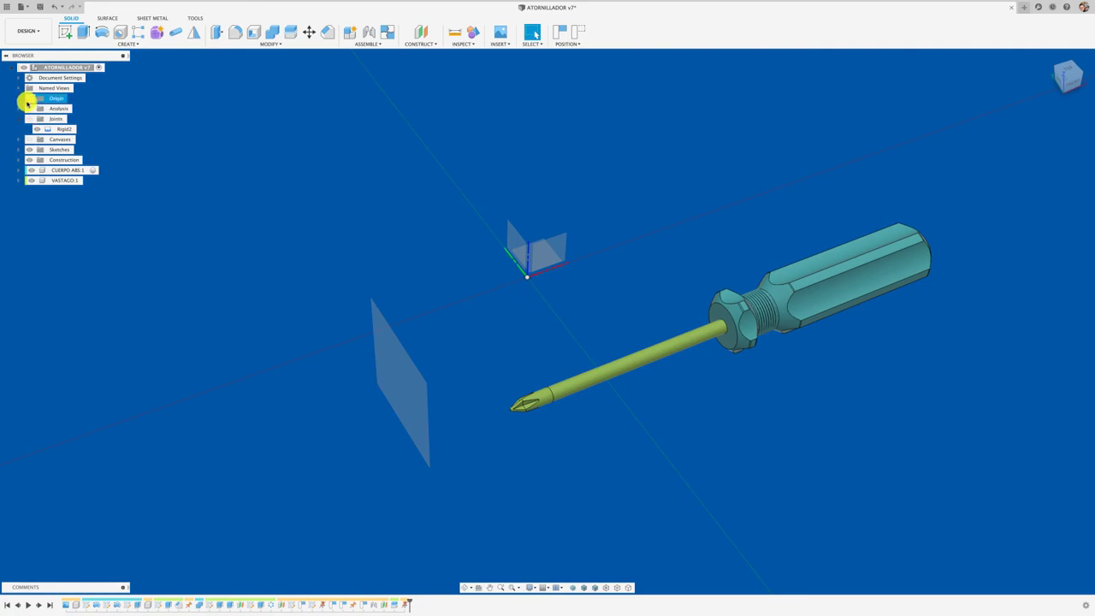
{"action": "left_click", "coordinate": [29, 99]}
{"action": "left_click", "coordinate": [29, 98]}
{"action": "scroll", "coordinate": [283, 103], "scroll_direction": "right", "scroll_amount": 3}
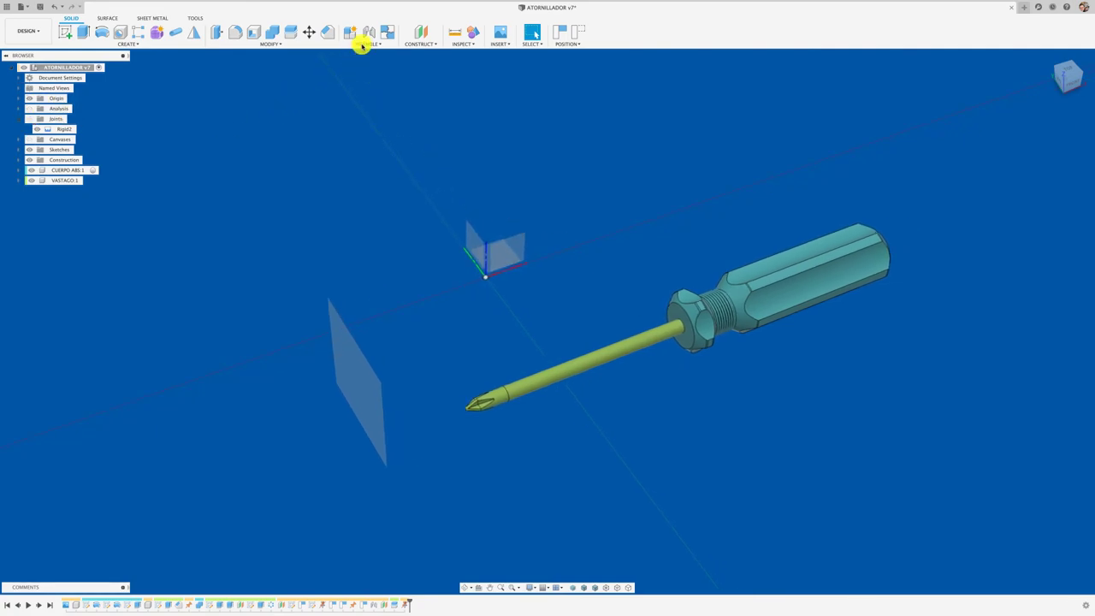
Step: Align the screwdriver tip face to the origin point with Modify > Align
{"action": "left_click", "coordinate": [363, 45]}
{"action": "mouse_move", "coordinate": [271, 43]}
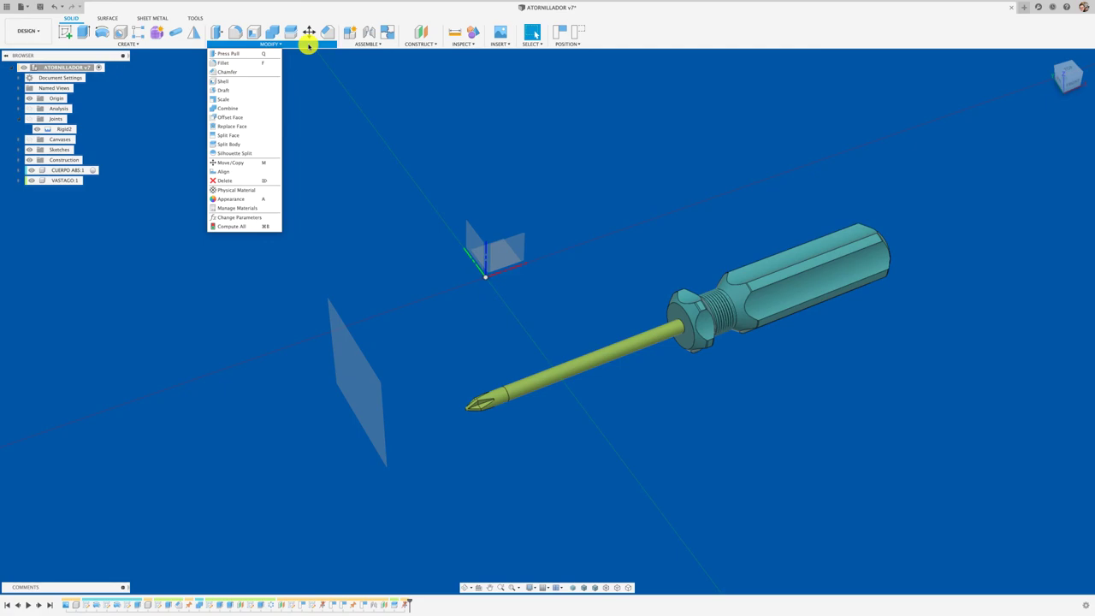
{"action": "left_click", "coordinate": [226, 172]}
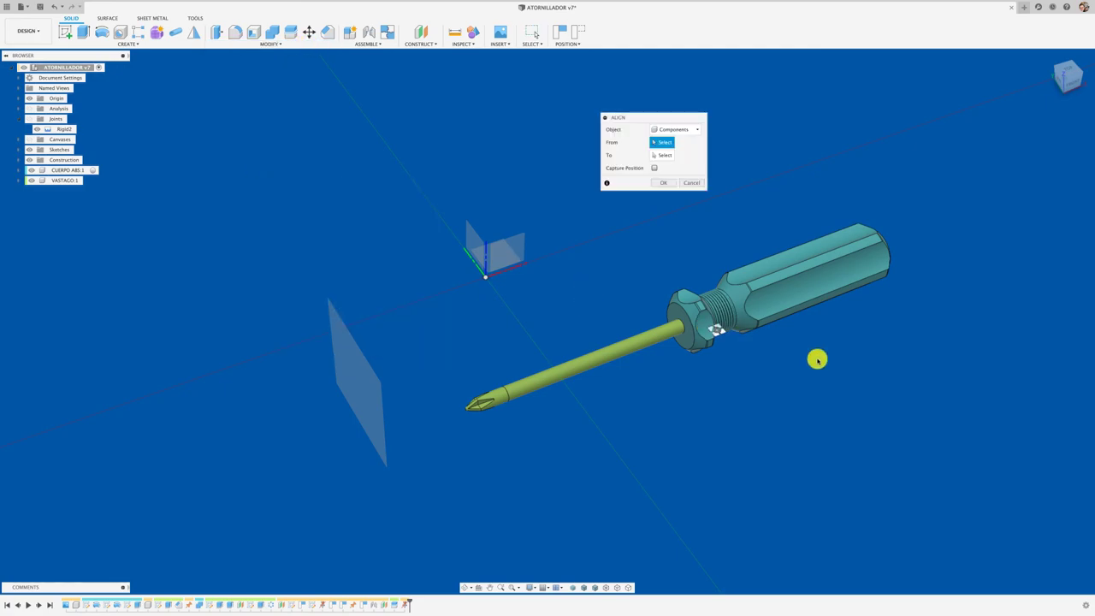
{"action": "scroll", "coordinate": [819, 371], "scroll_direction": "up", "scroll_amount": 2}
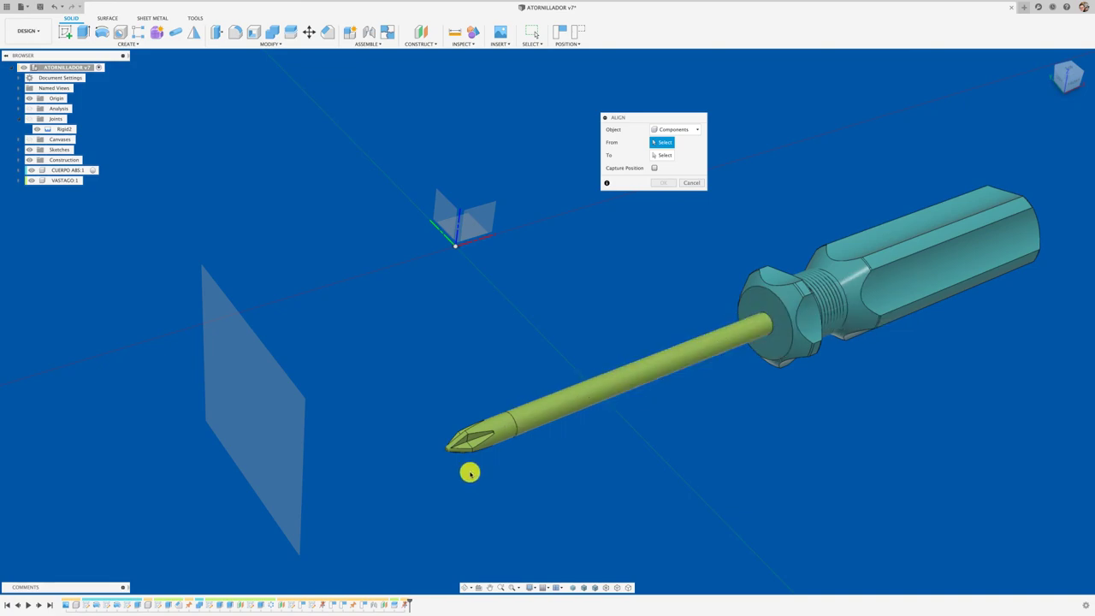
{"action": "scroll", "coordinate": [432, 461], "scroll_direction": "up", "scroll_amount": 3}
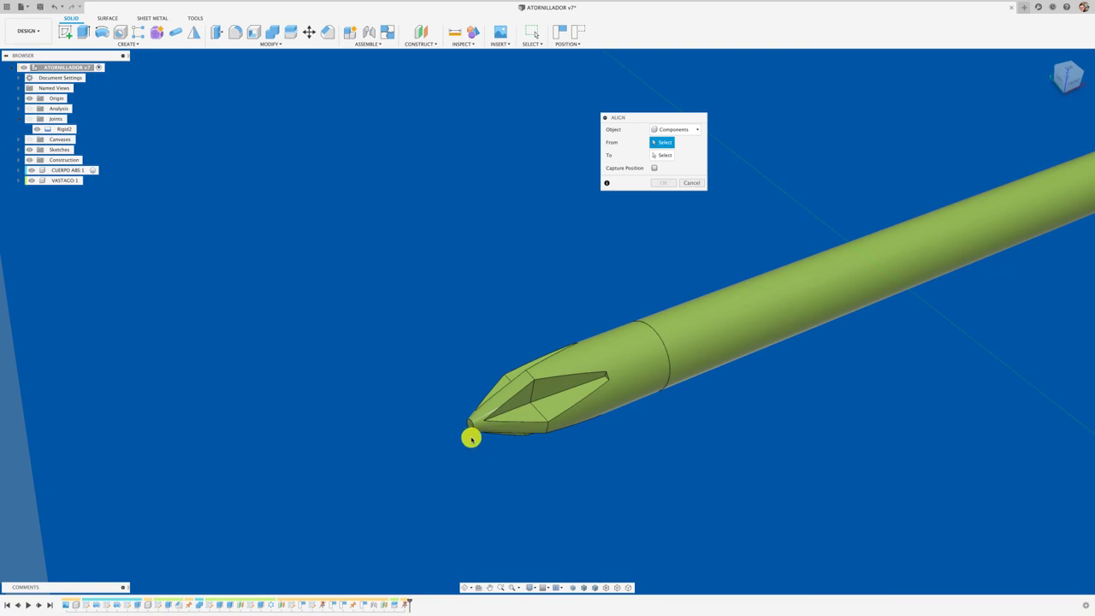
{"action": "scroll", "coordinate": [472, 437], "scroll_direction": "up", "scroll_amount": 3}
{"action": "left_click", "coordinate": [467, 385]}
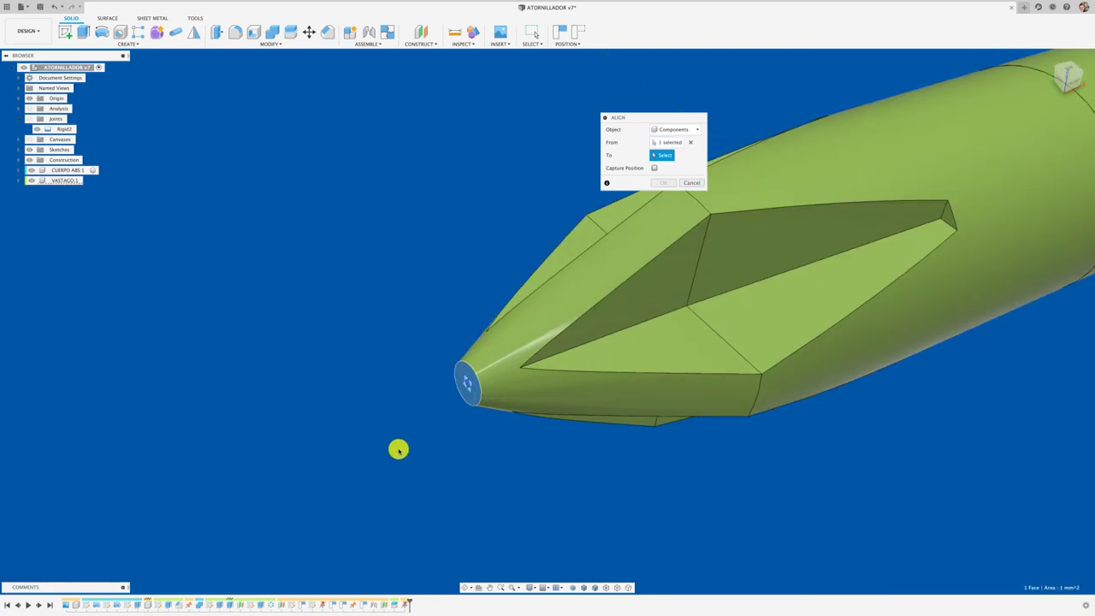
{"action": "scroll", "coordinate": [398, 446], "scroll_direction": "down", "scroll_amount": 2}
{"action": "scroll", "coordinate": [397, 447], "scroll_direction": "down", "scroll_amount": 3}
{"action": "scroll", "coordinate": [398, 446], "scroll_direction": "down", "scroll_amount": 3}
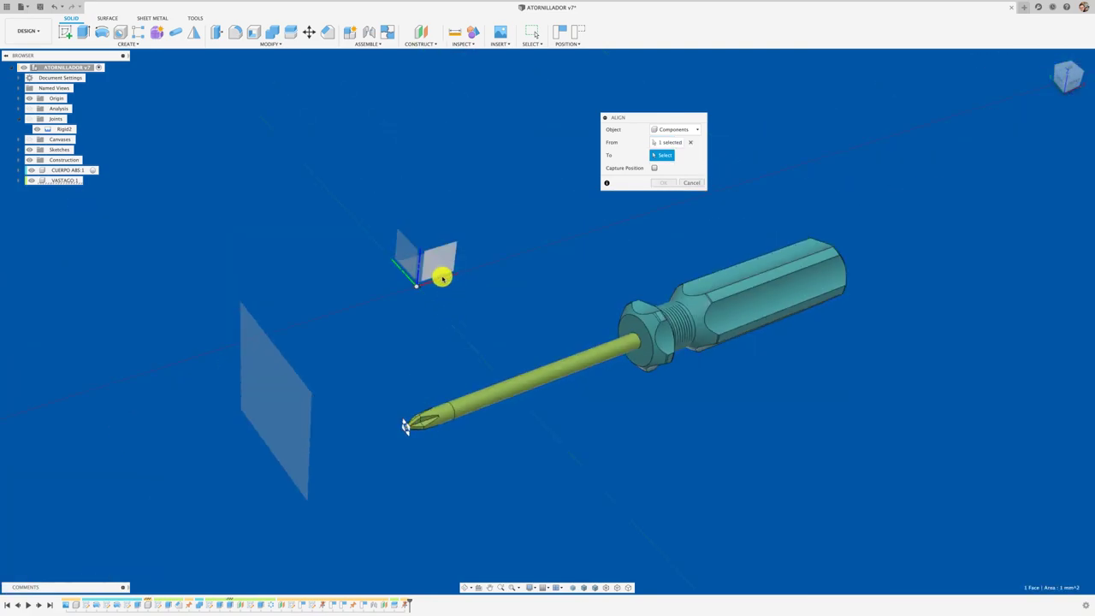
{"action": "left_click", "coordinate": [440, 280]}
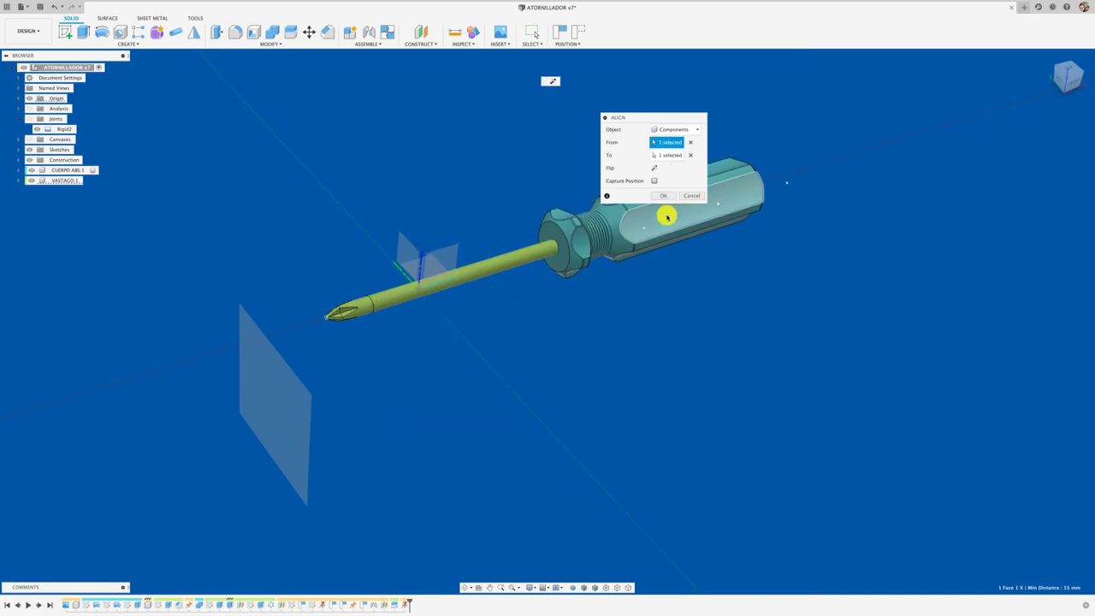
{"action": "left_click", "coordinate": [692, 196]}
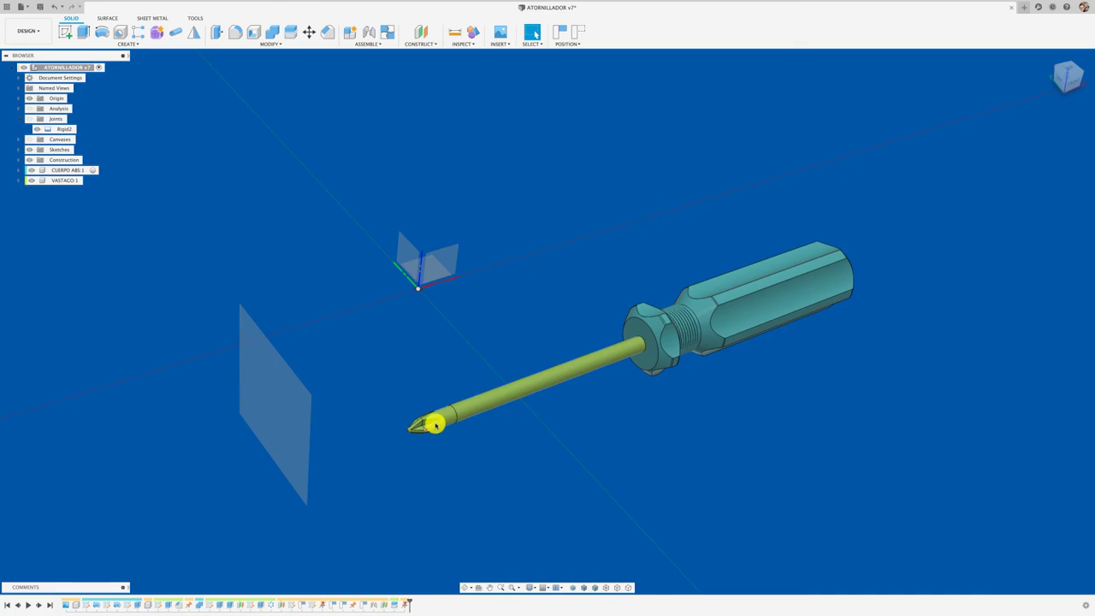
Step: Pin the Align command to the toolbar
{"action": "scroll", "coordinate": [398, 471], "scroll_direction": "up", "scroll_amount": 1}
{"action": "scroll", "coordinate": [395, 469], "scroll_direction": "up", "scroll_amount": 1}
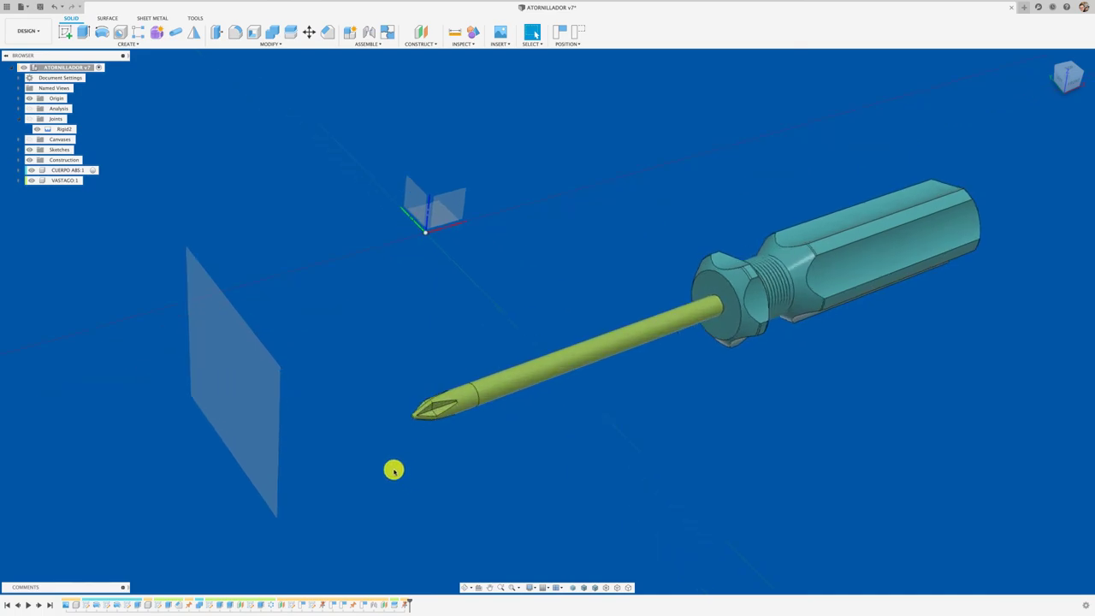
{"action": "scroll", "coordinate": [394, 469], "scroll_direction": "up", "scroll_amount": 2}
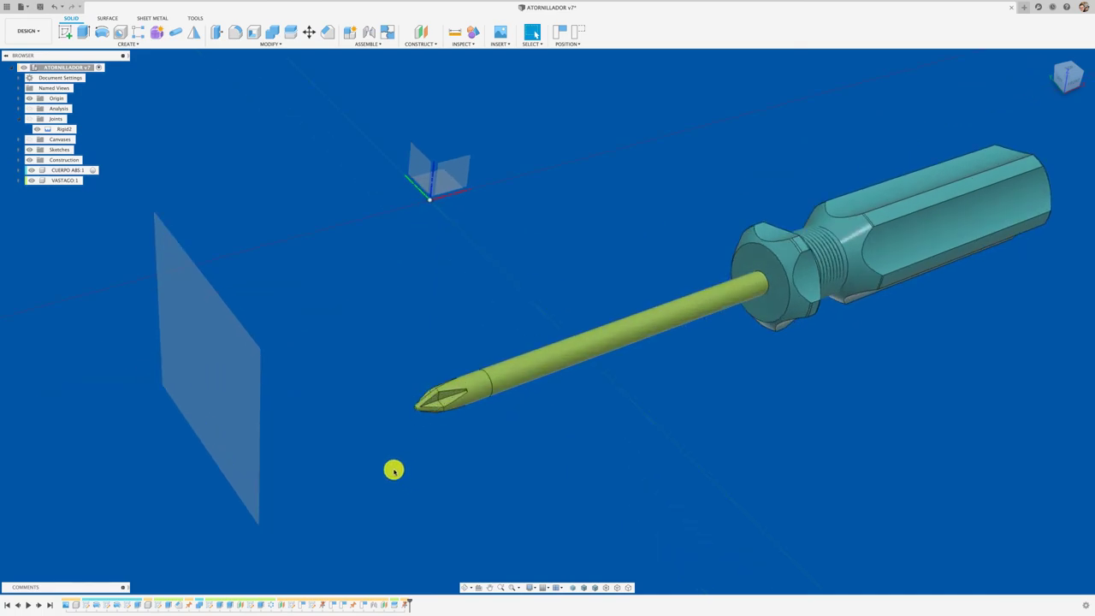
{"action": "left_click", "coordinate": [366, 44]}
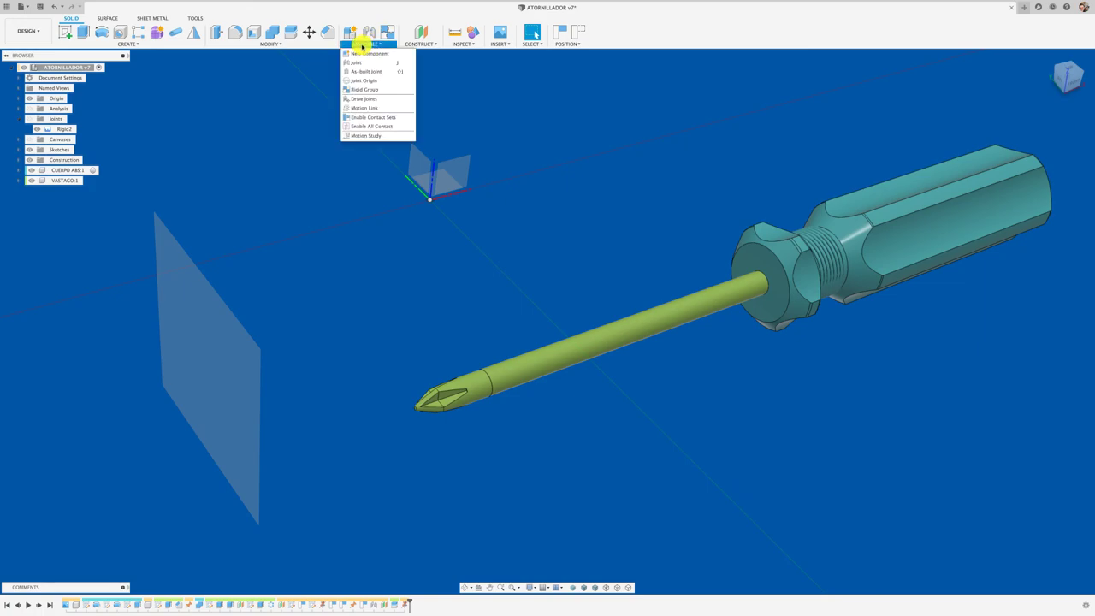
{"action": "mouse_move", "coordinate": [270, 43]}
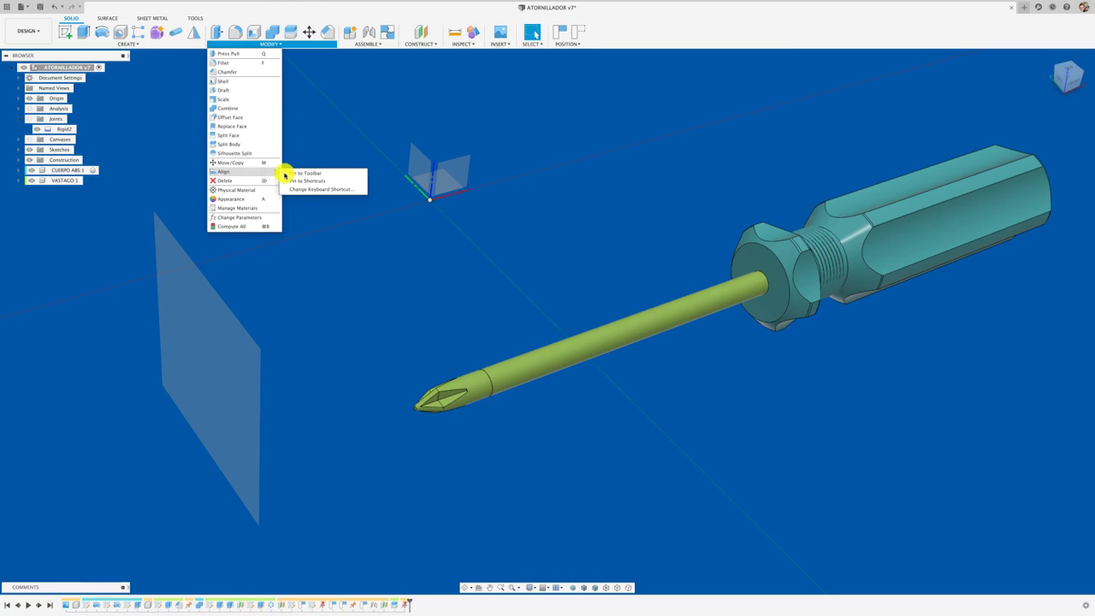
{"action": "left_click", "coordinate": [286, 173]}
{"action": "left_click", "coordinate": [345, 32]}
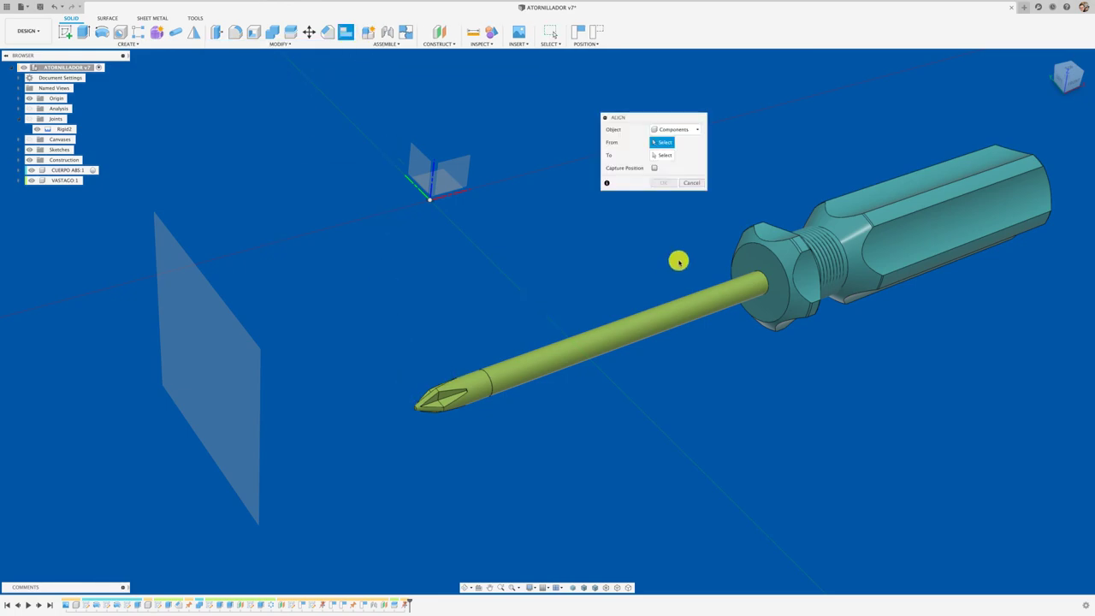
Step: Retry aligning the tip face to the origin plane, then cancel the alignment
{"action": "scroll", "coordinate": [410, 409], "scroll_direction": "up", "scroll_amount": 4}
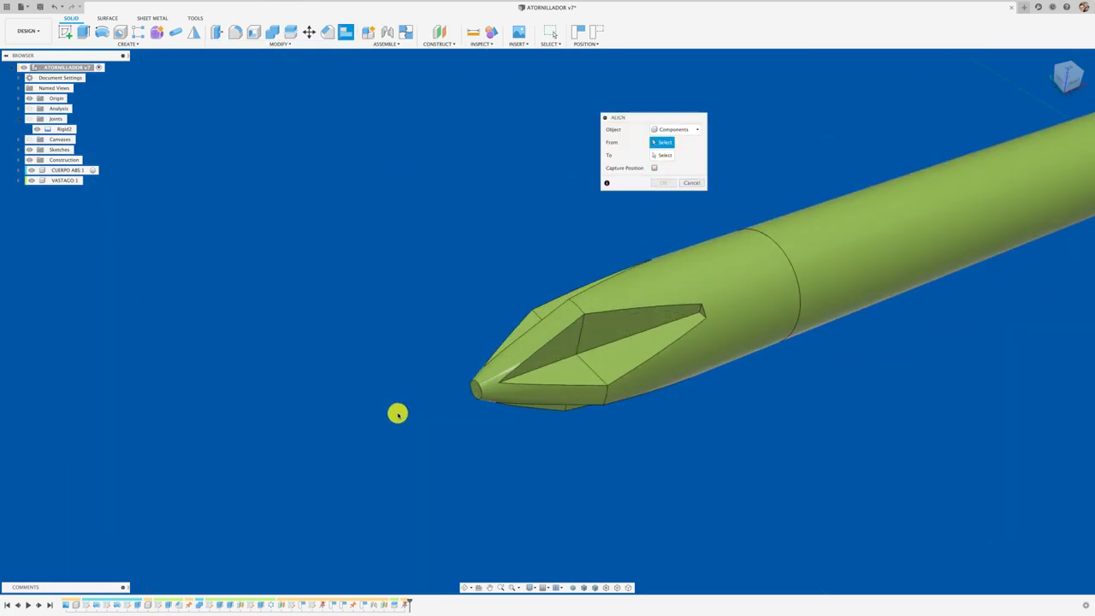
{"action": "scroll", "coordinate": [432, 410], "scroll_direction": "up", "scroll_amount": 1}
{"action": "scroll", "coordinate": [479, 381], "scroll_direction": "up", "scroll_amount": 2}
{"action": "left_click", "coordinate": [489, 373]}
{"action": "scroll", "coordinate": [450, 389], "scroll_direction": "down", "scroll_amount": 3}
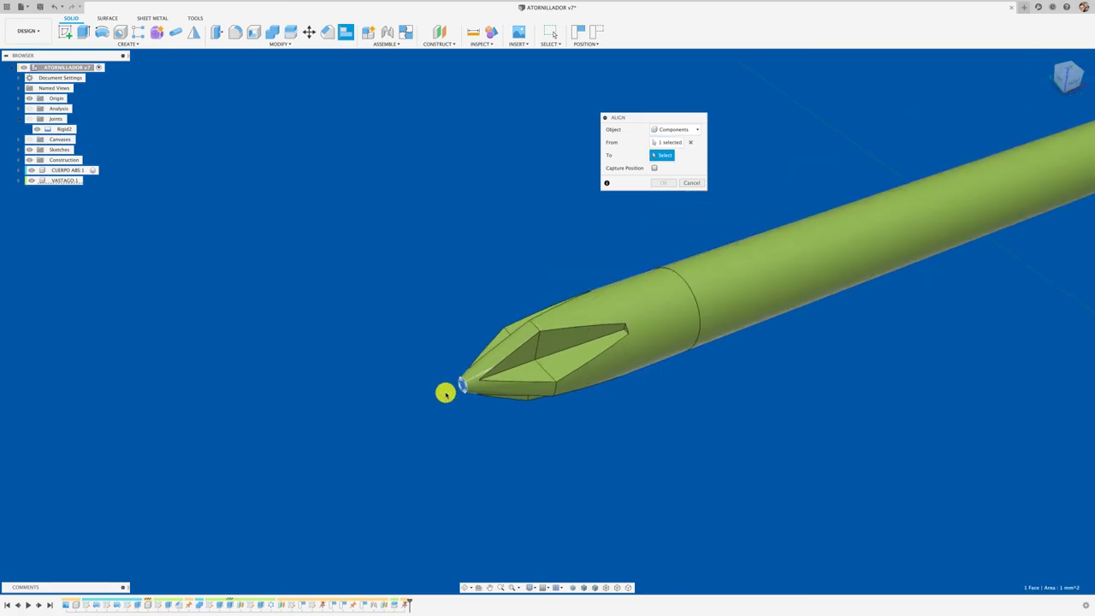
{"action": "scroll", "coordinate": [456, 367], "scroll_direction": "down", "scroll_amount": 3}
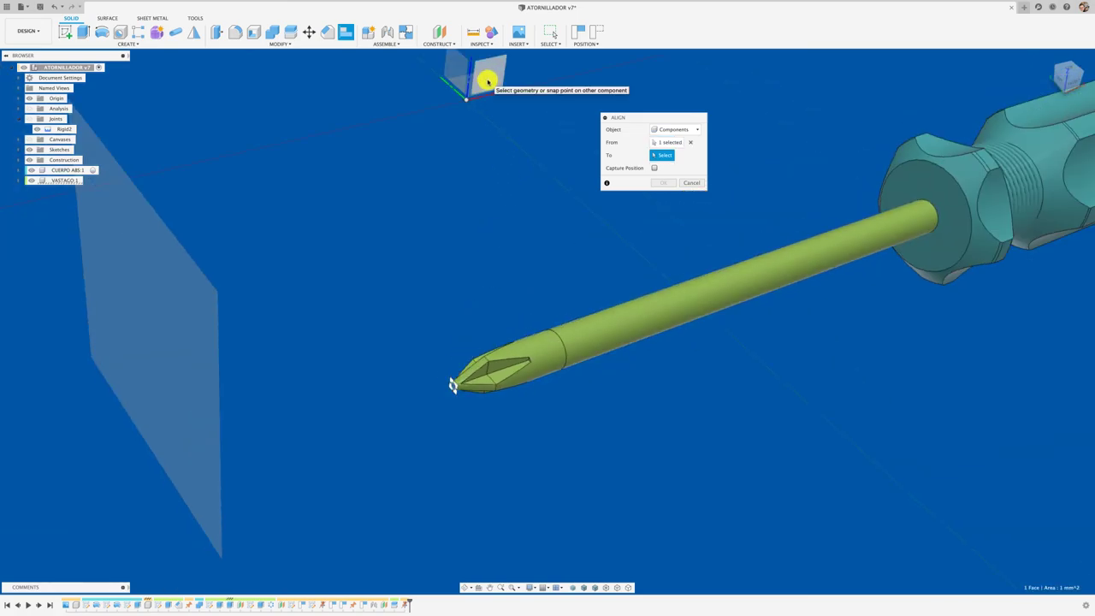
{"action": "left_click", "coordinate": [454, 72]}
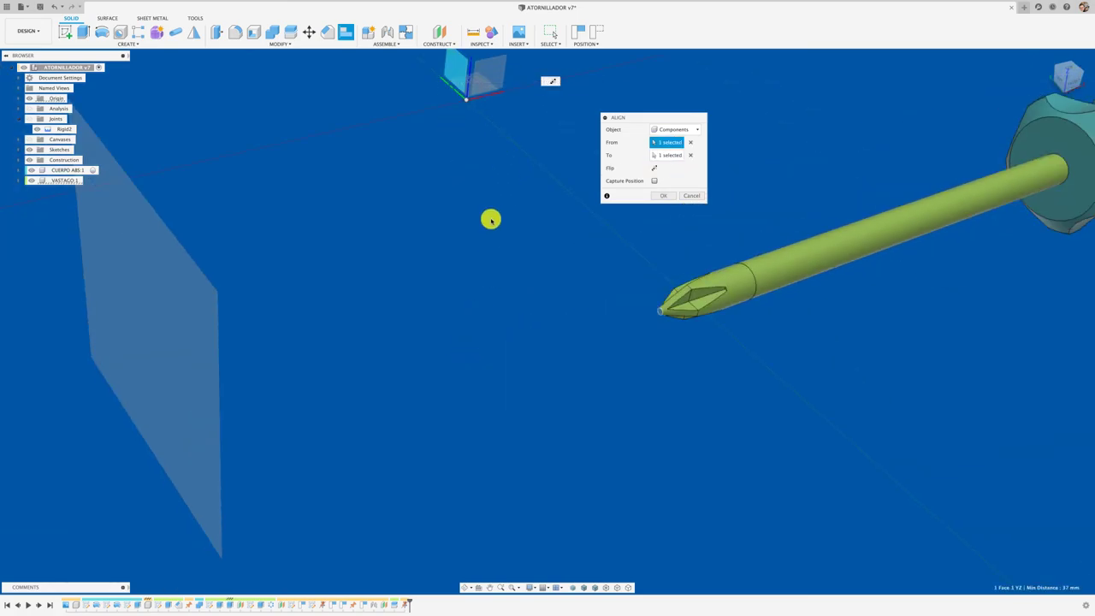
{"action": "middle_click_drag", "start_coordinate": [489, 219], "coordinate": [484, 274]}
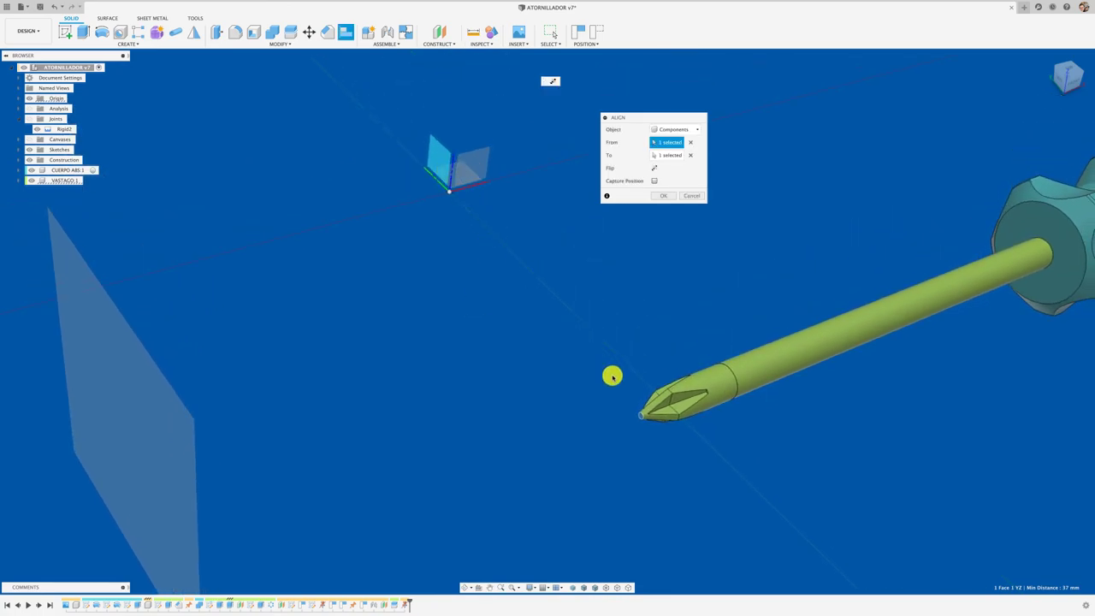
{"action": "left_click", "coordinate": [692, 196]}
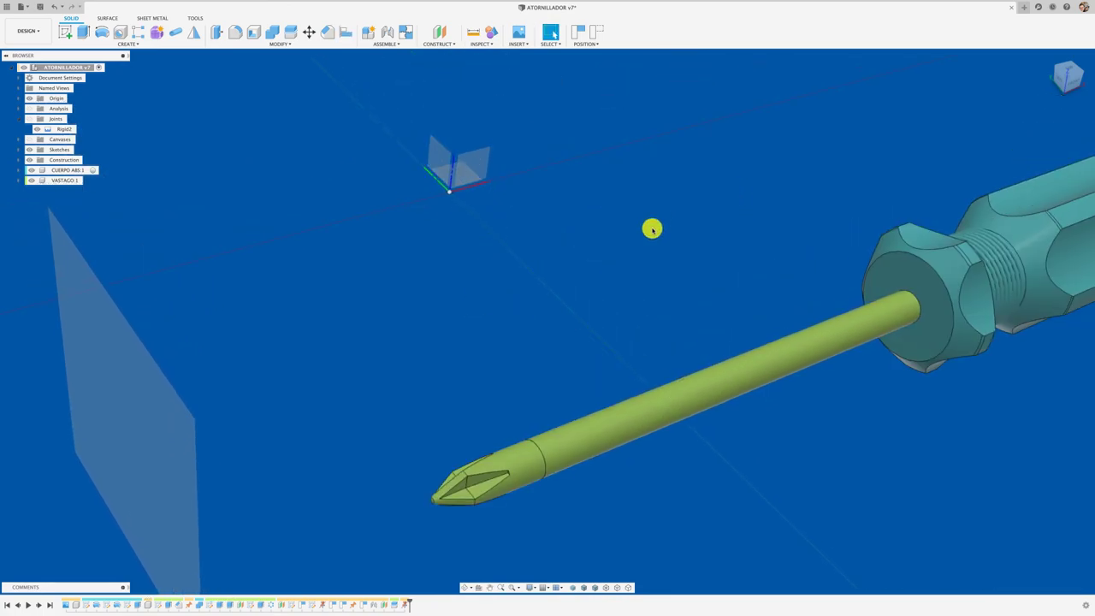
{"action": "scroll", "coordinate": [447, 249], "scroll_direction": "down", "scroll_amount": 3}
Step: Align the handle onto the origin point with Modify > Align and apply it
{"action": "left_click", "coordinate": [281, 43]}
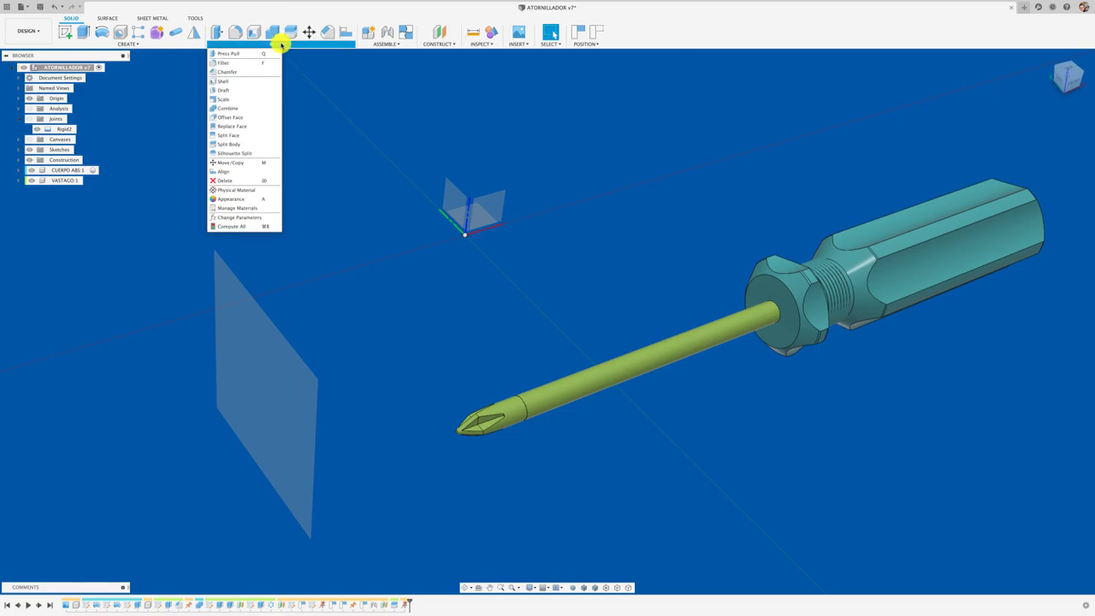
{"action": "left_click", "coordinate": [348, 33]}
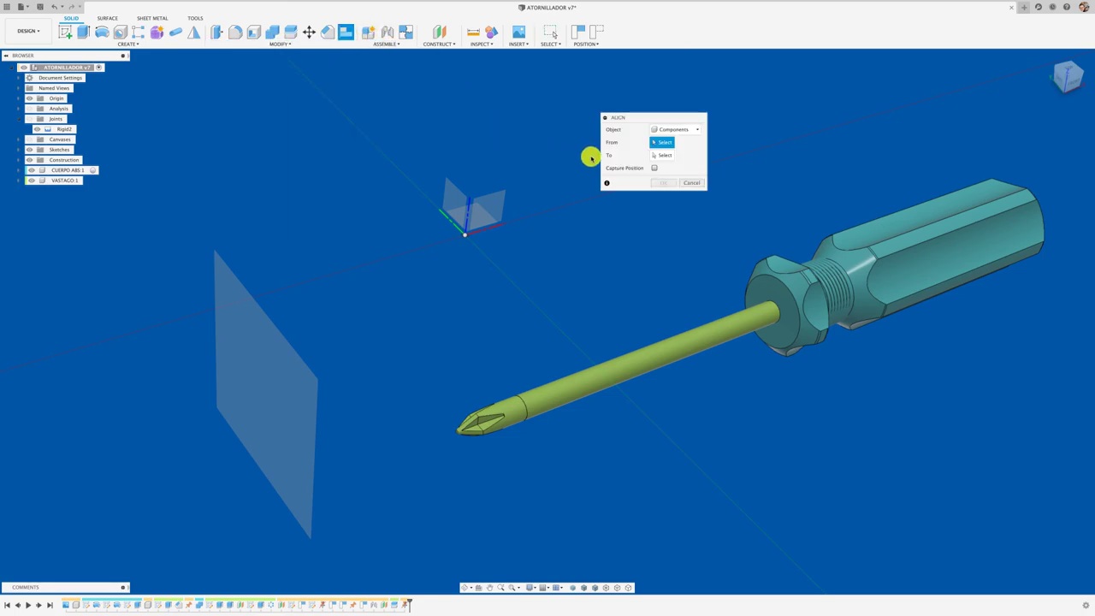
{"action": "left_click", "coordinate": [769, 308]}
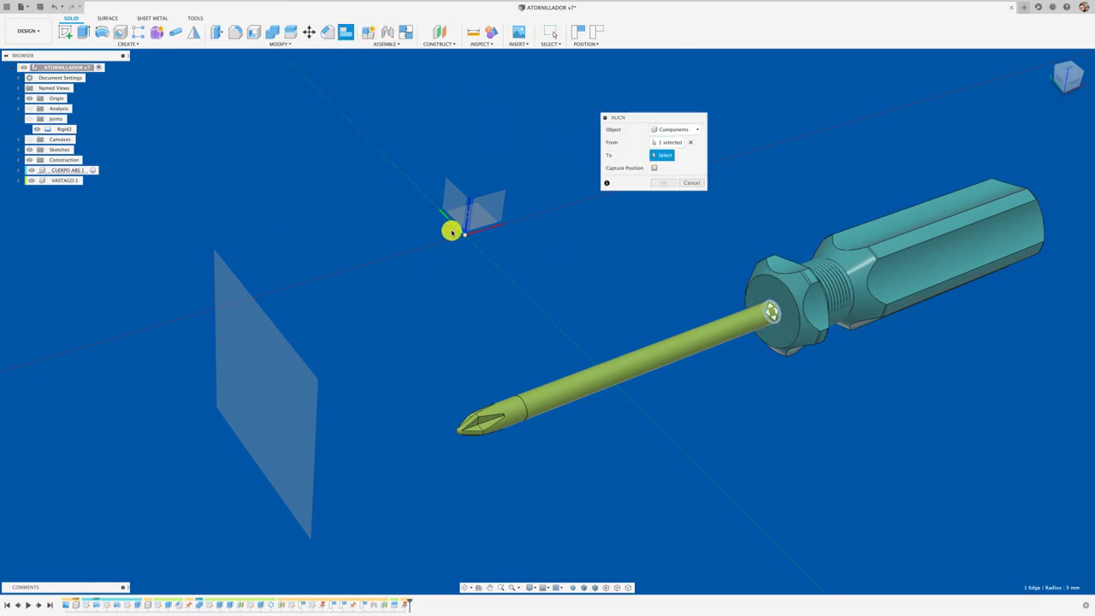
{"action": "left_click", "coordinate": [458, 219]}
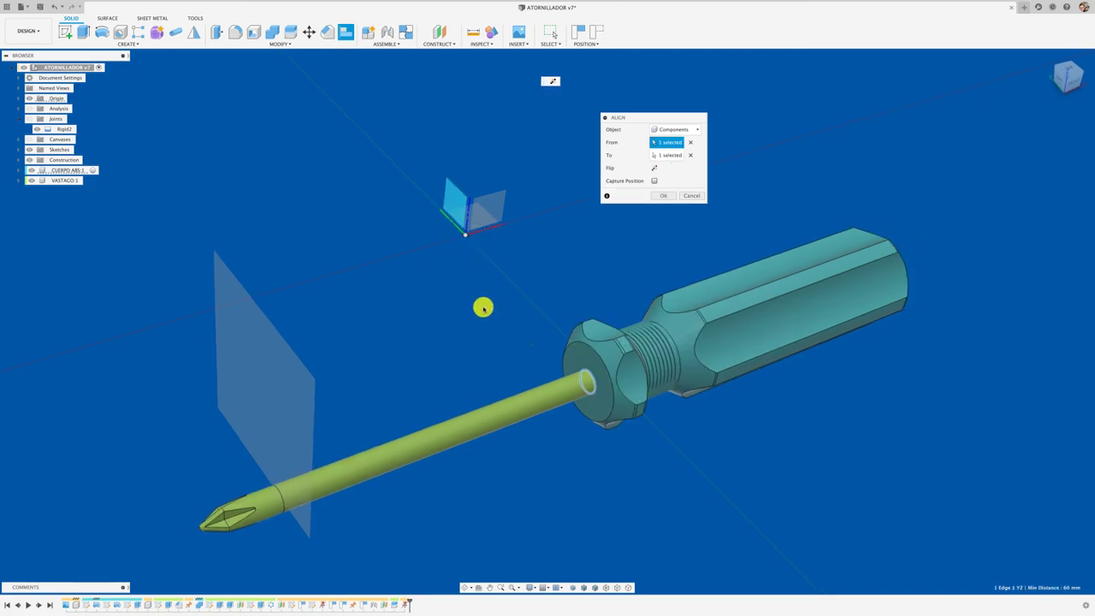
{"action": "middle_click_drag", "start_coordinate": [484, 306], "coordinate": [484, 306], "text": "shift"}
{"action": "scroll", "coordinate": [485, 305], "scroll_direction": "down", "scroll_amount": 5}
{"action": "scroll", "coordinate": [484, 306], "scroll_direction": "up", "scroll_amount": 3}
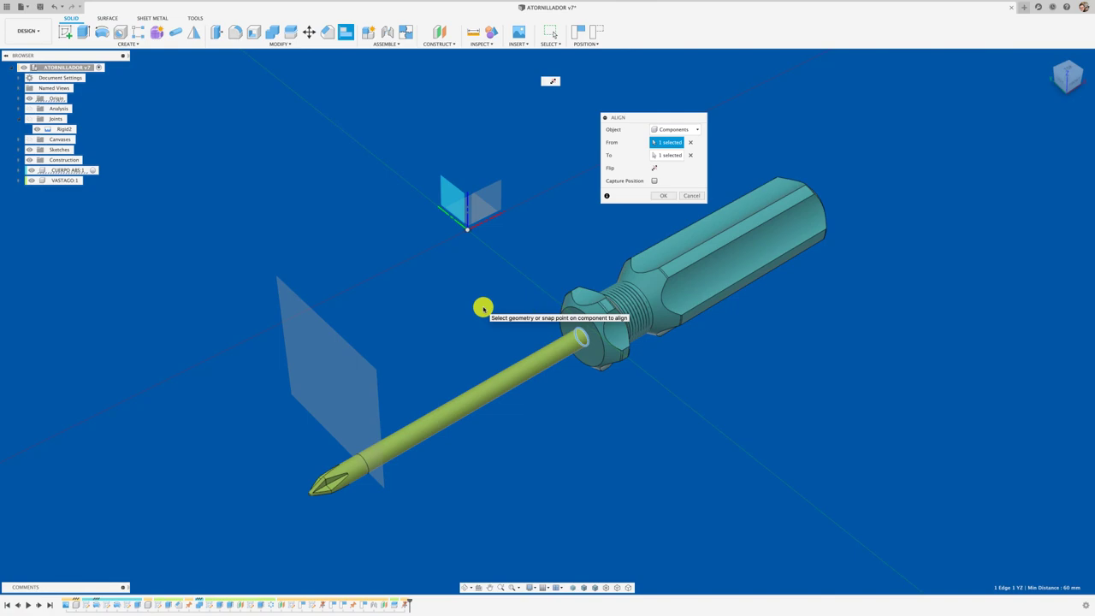
{"action": "left_click", "coordinate": [655, 195]}
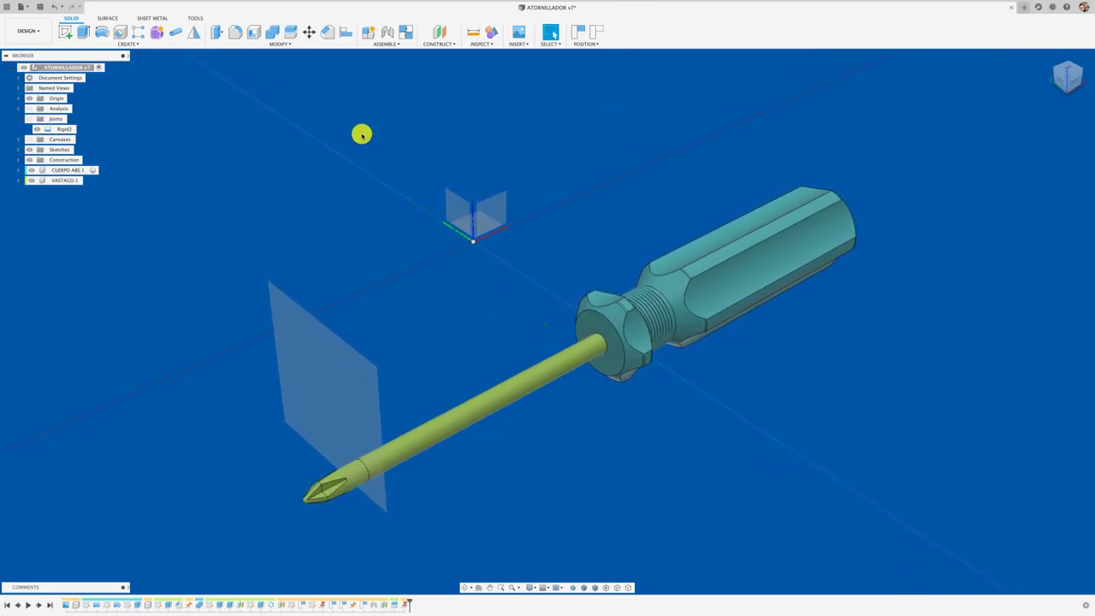
Step: Re-align so the centre of the handle's shaft socket sits on the origin, screwdriver upright
{"action": "left_click", "coordinate": [345, 33]}
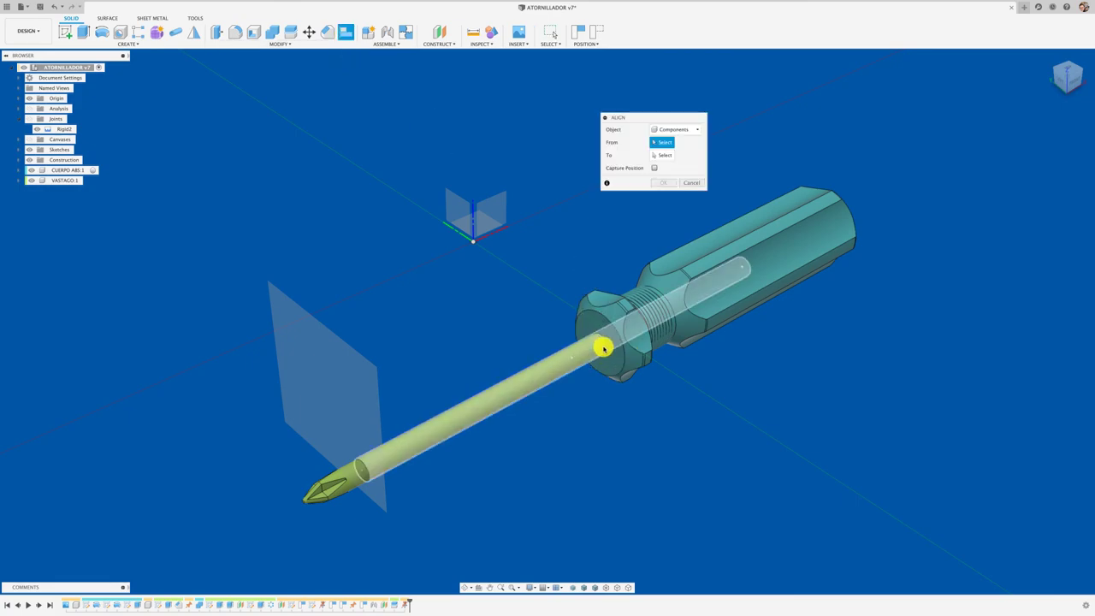
{"action": "left_click", "coordinate": [599, 351]}
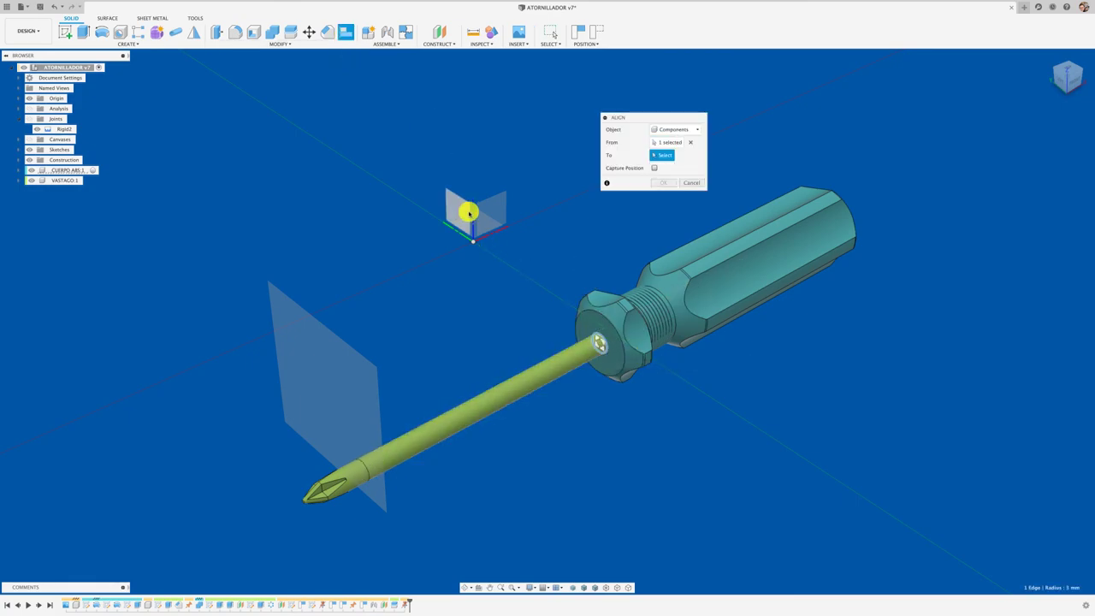
{"action": "left_click", "coordinate": [473, 244]}
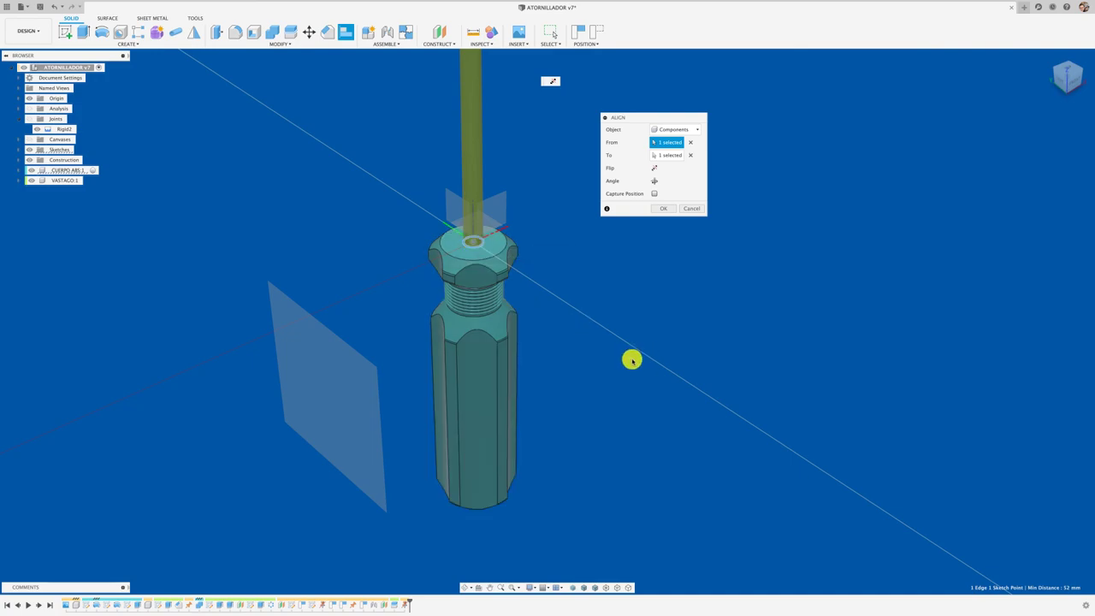
{"action": "scroll", "coordinate": [632, 360], "scroll_direction": "up", "scroll_amount": 5, "text": "shift"}
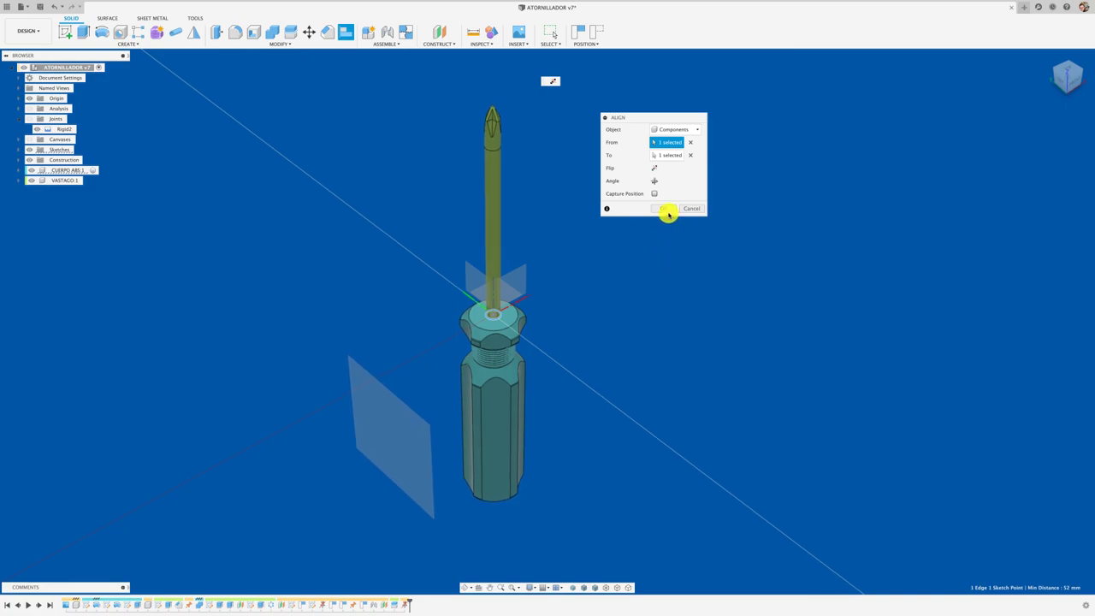
{"action": "left_click", "coordinate": [663, 209]}
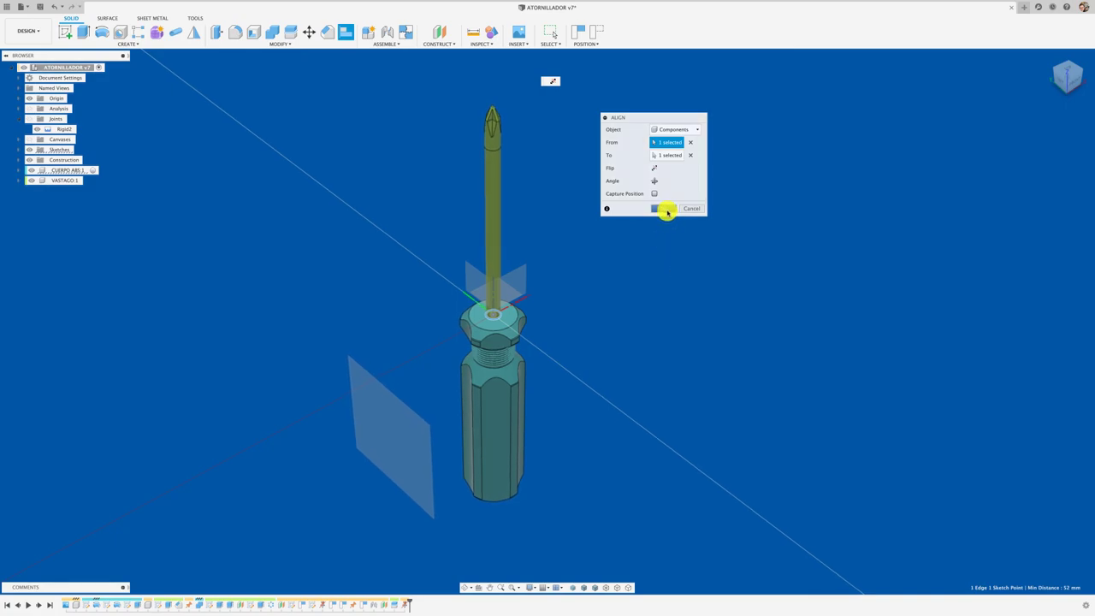
{"action": "left_click", "coordinate": [345, 31]}
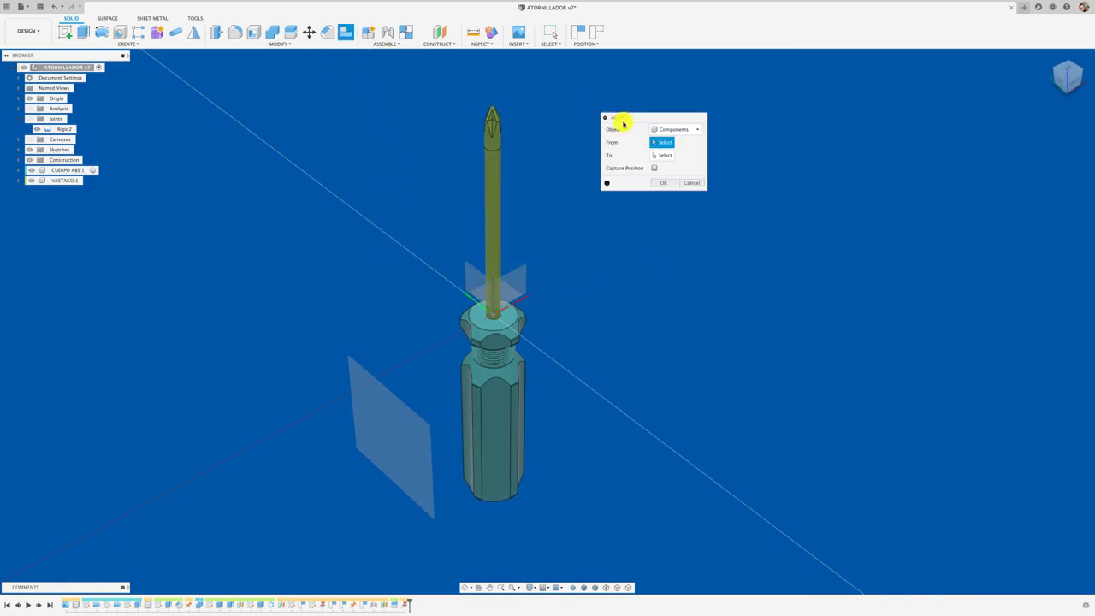
{"action": "left_click", "coordinate": [494, 314]}
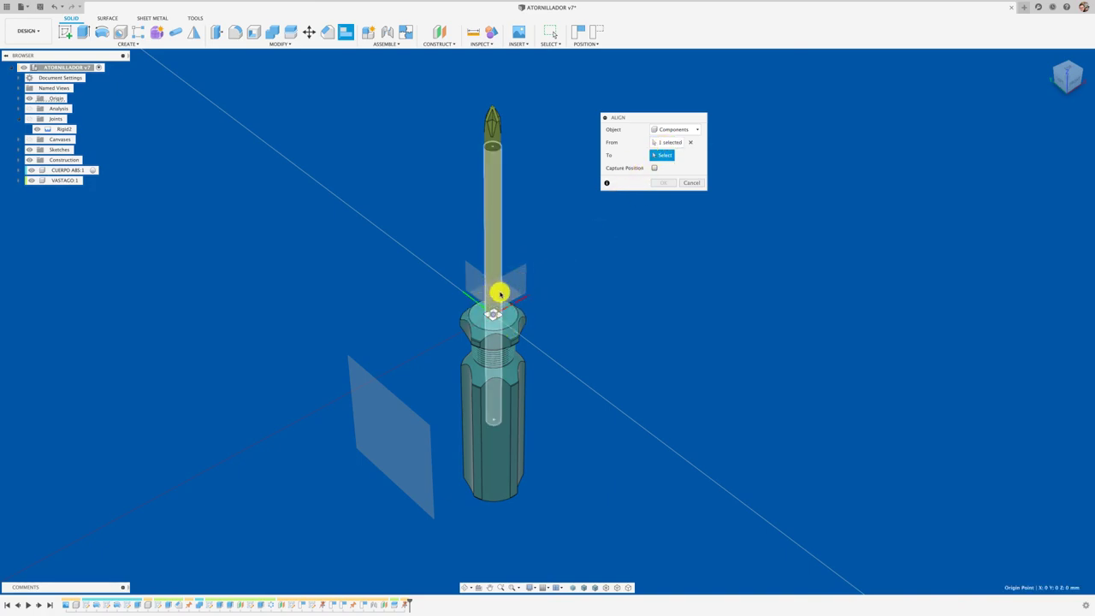
{"action": "left_click", "coordinate": [693, 184]}
{"action": "left_click", "coordinate": [346, 34]}
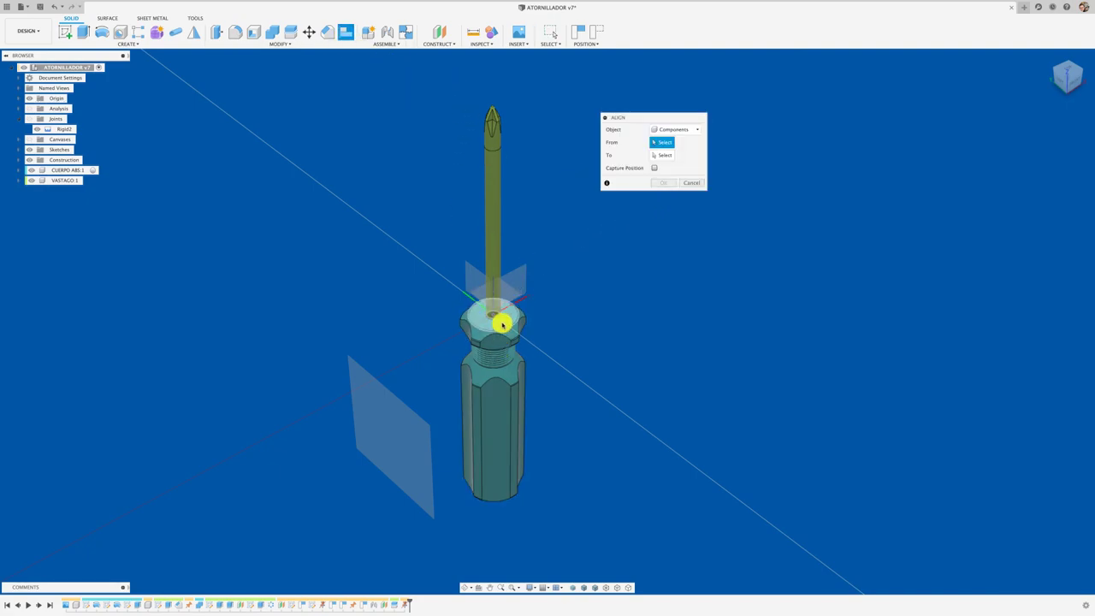
{"action": "left_click", "coordinate": [493, 318]}
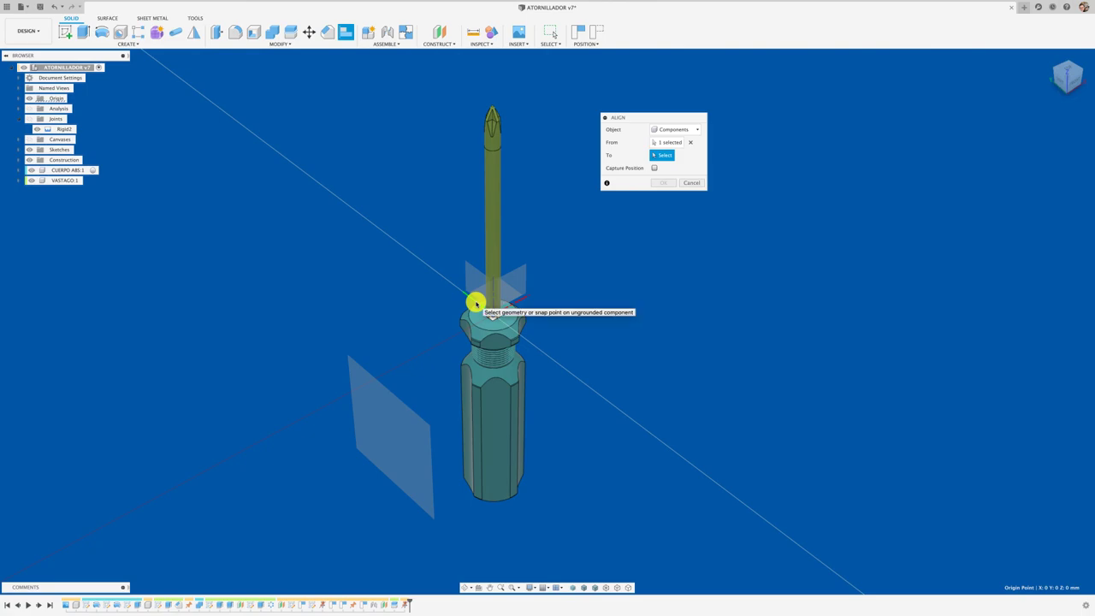
{"action": "scroll", "coordinate": [479, 310], "scroll_direction": "up", "scroll_amount": 3}
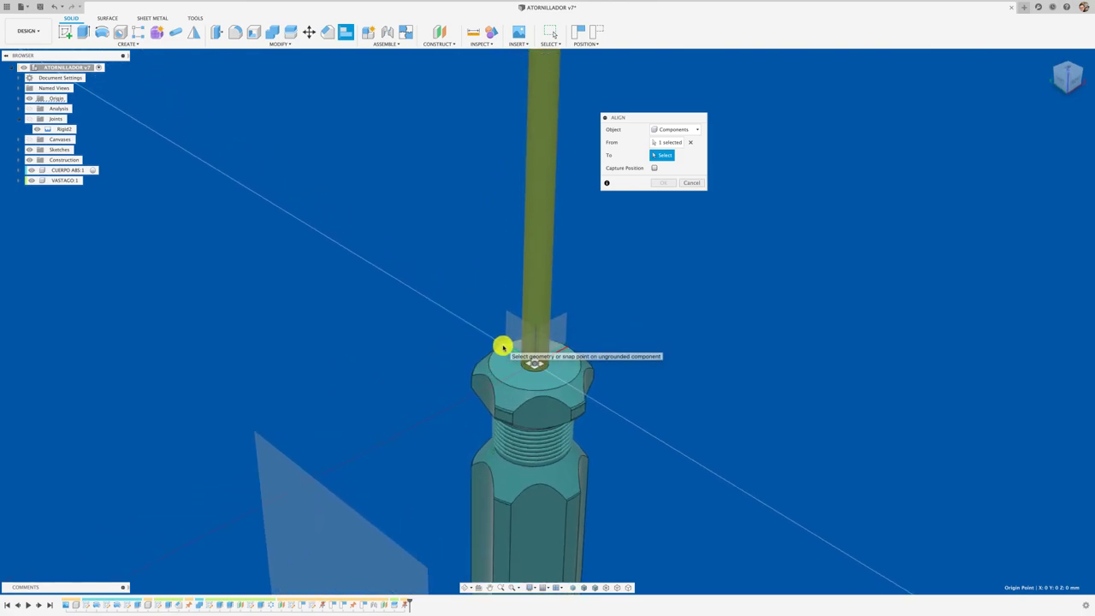
{"action": "left_click", "coordinate": [502, 346]}
{"action": "scroll", "coordinate": [552, 439], "scroll_direction": "down", "scroll_amount": 3}
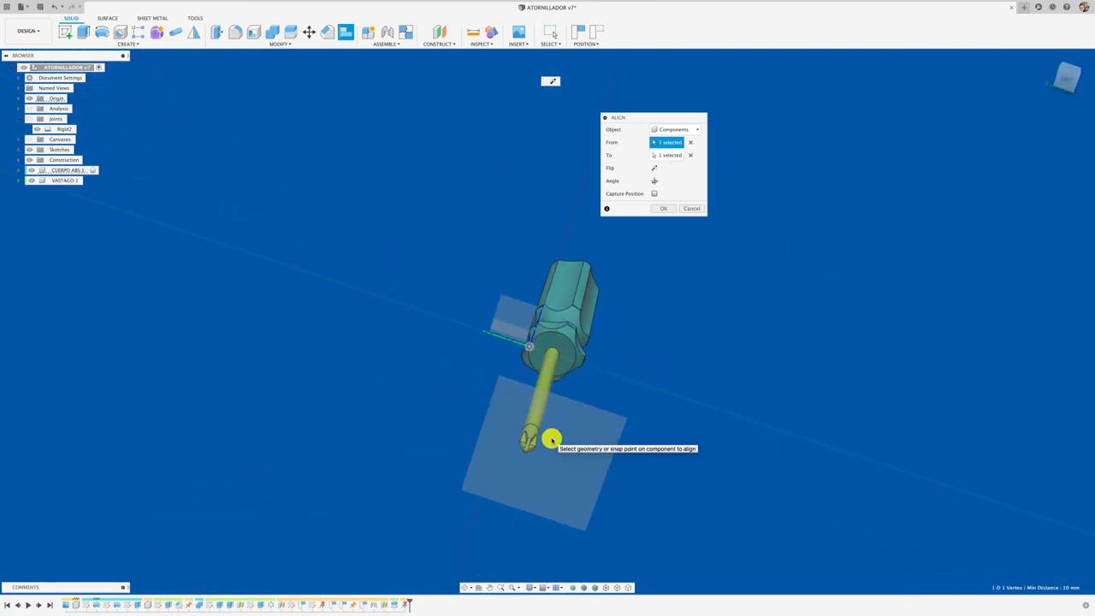
Step: Cancel the pending alignment and select construction plane Plane2 beneath the screwdriver
{"action": "left_click", "coordinate": [689, 208]}
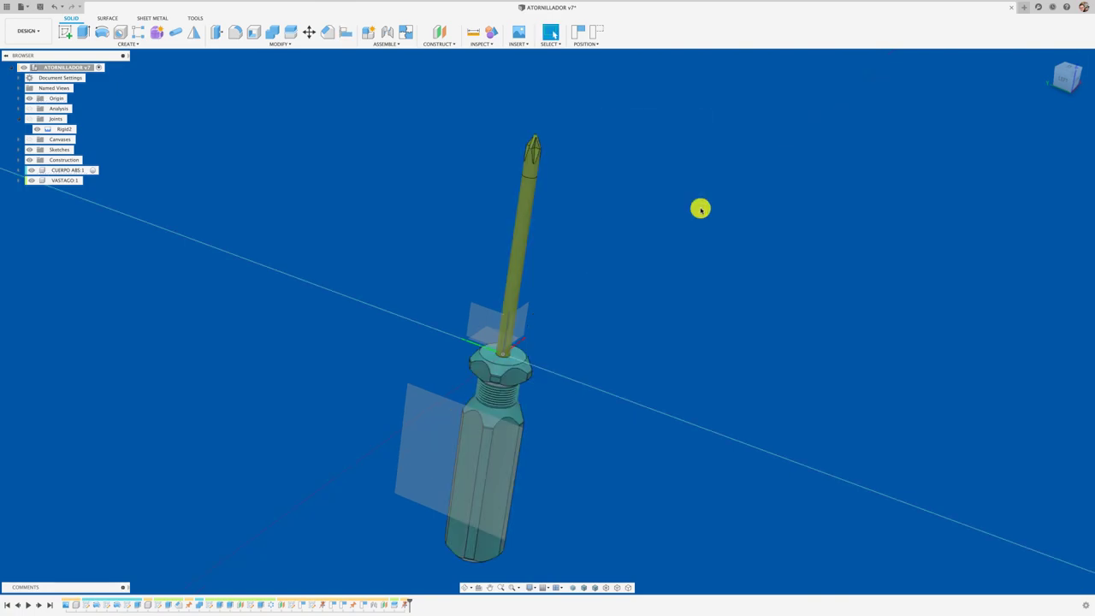
{"action": "middle_click_drag", "start_coordinate": [604, 353], "coordinate": [476, 395], "text": "shift"}
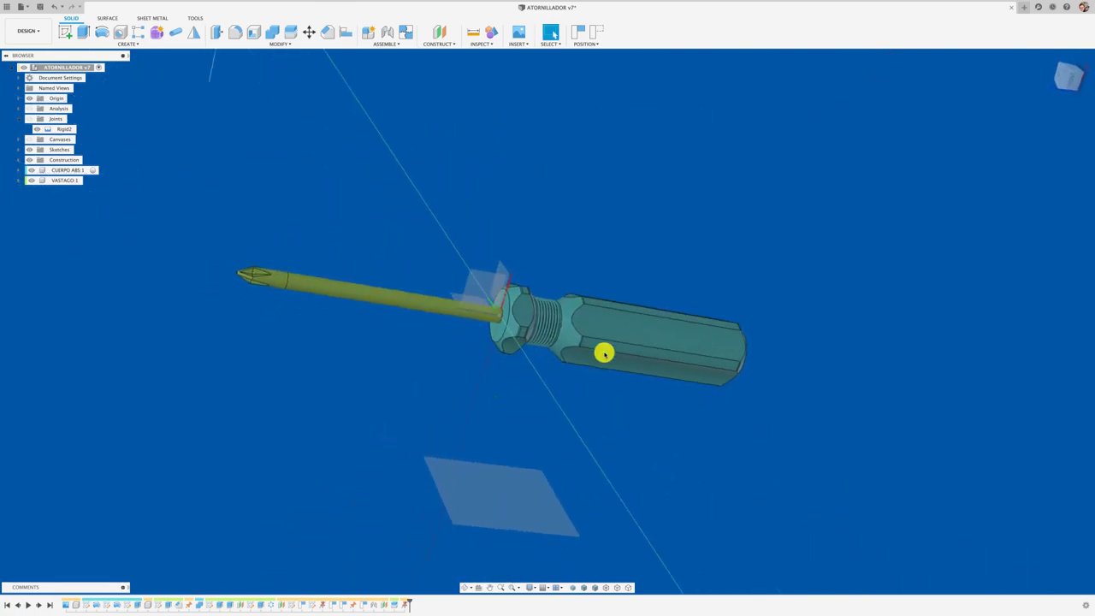
{"action": "scroll", "coordinate": [476, 395], "scroll_direction": "down", "scroll_amount": 3}
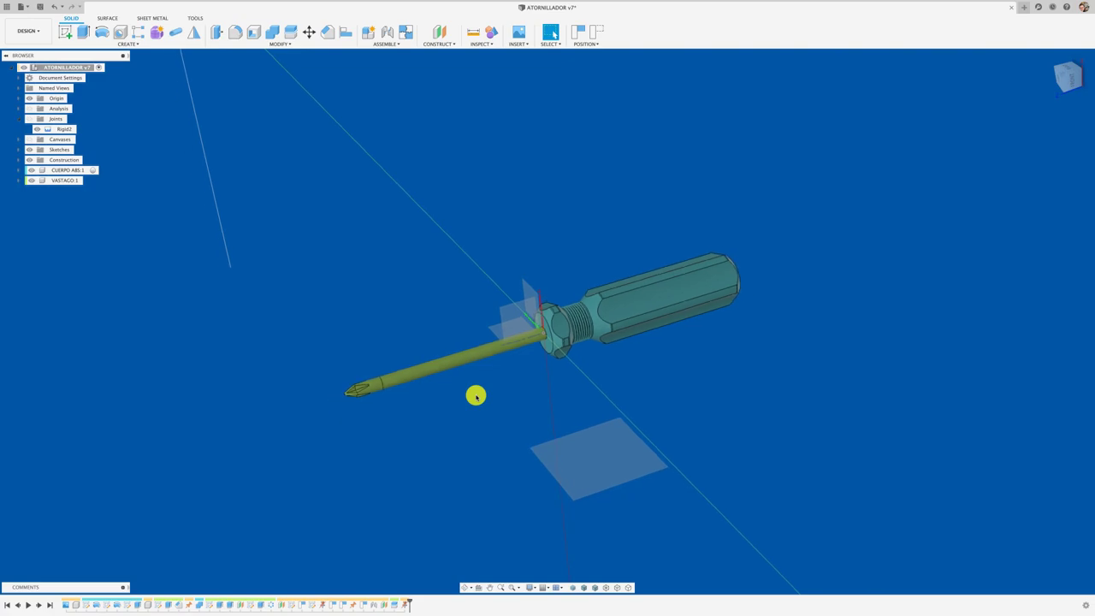
{"action": "middle_click_drag", "start_coordinate": [452, 408], "coordinate": [544, 345], "text": "shift"}
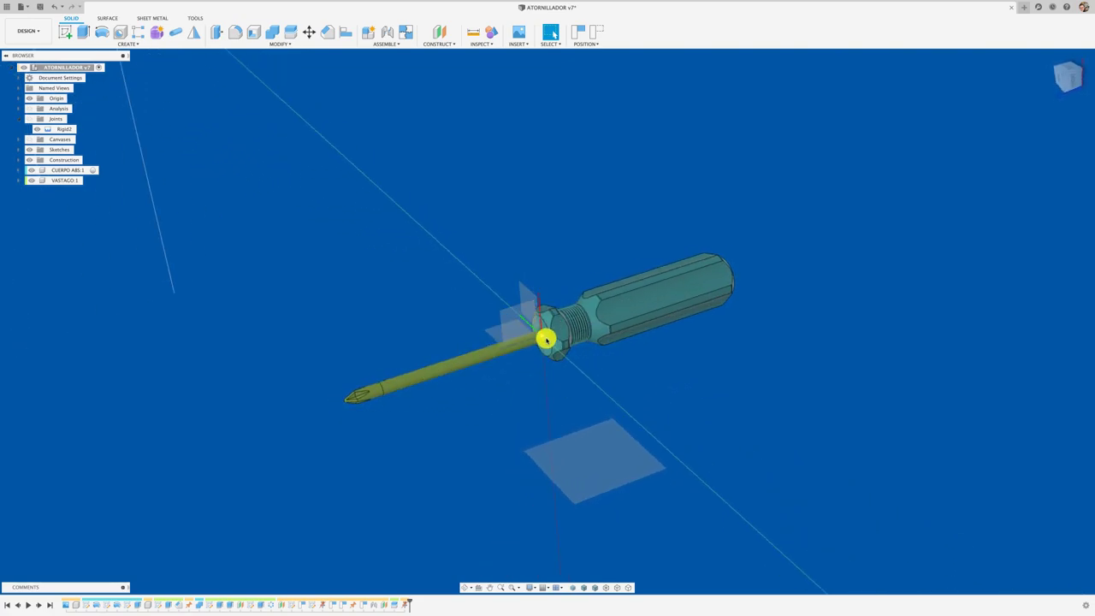
{"action": "scroll", "coordinate": [547, 337], "scroll_direction": "up", "scroll_amount": 1}
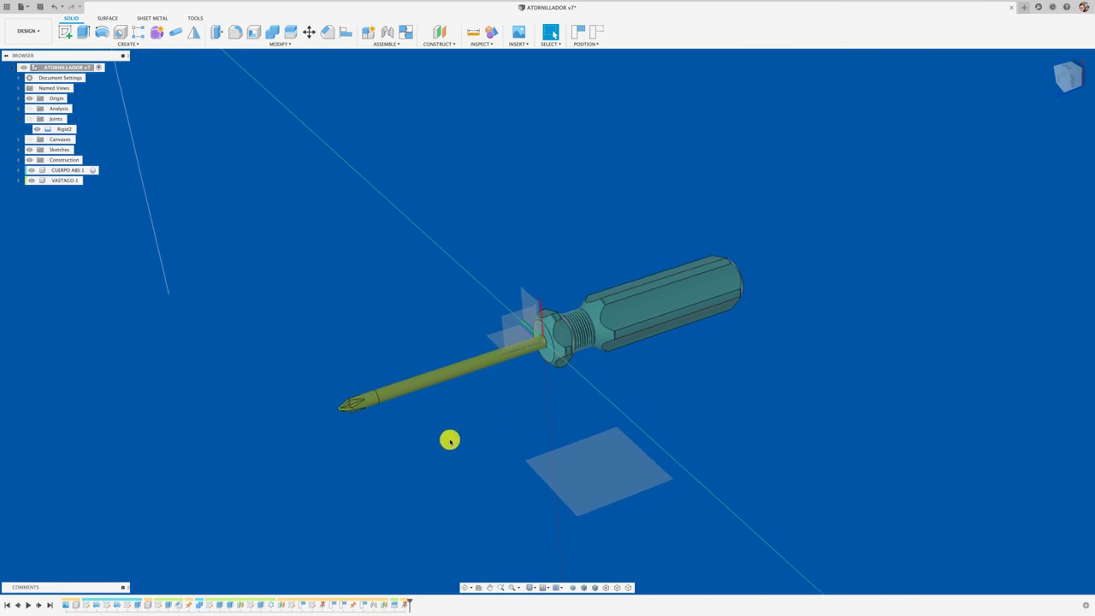
{"action": "mouse_move", "coordinate": [444, 441]}
{"action": "middle_mouse_down", "text": "shift"}
{"action": "mouse_move", "coordinate": [351, 331]}
{"action": "mouse_move", "coordinate": [504, 333]}
{"action": "middle_mouse_up", "text": "shift"}
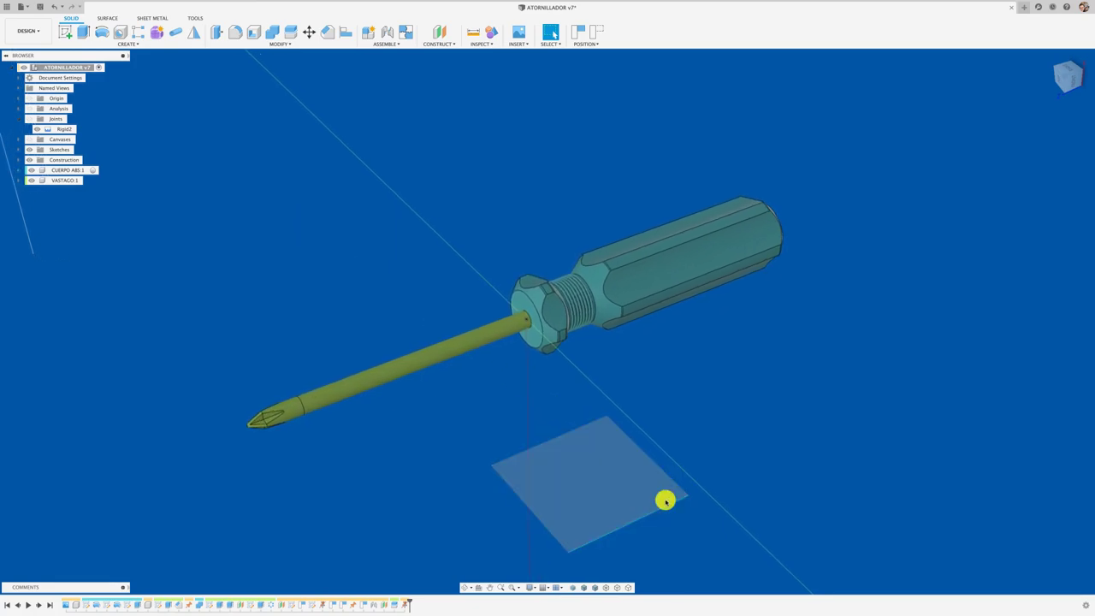
{"action": "left_click", "coordinate": [613, 500]}
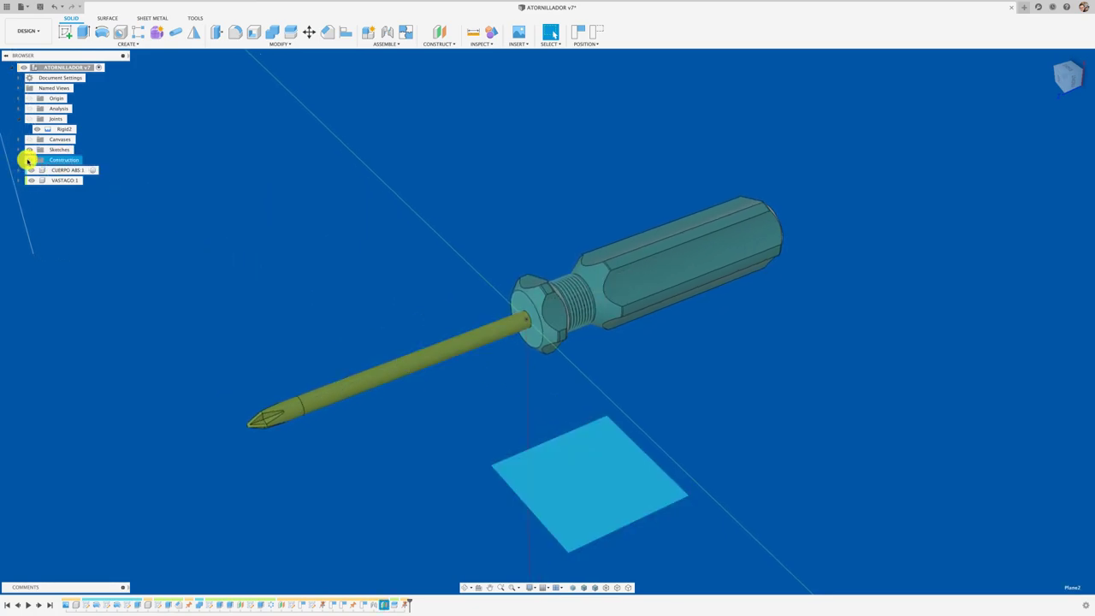
Step: Hide Plane2 using the Construction folder's eye icon in the Browser
{"action": "left_click", "coordinate": [29, 160]}
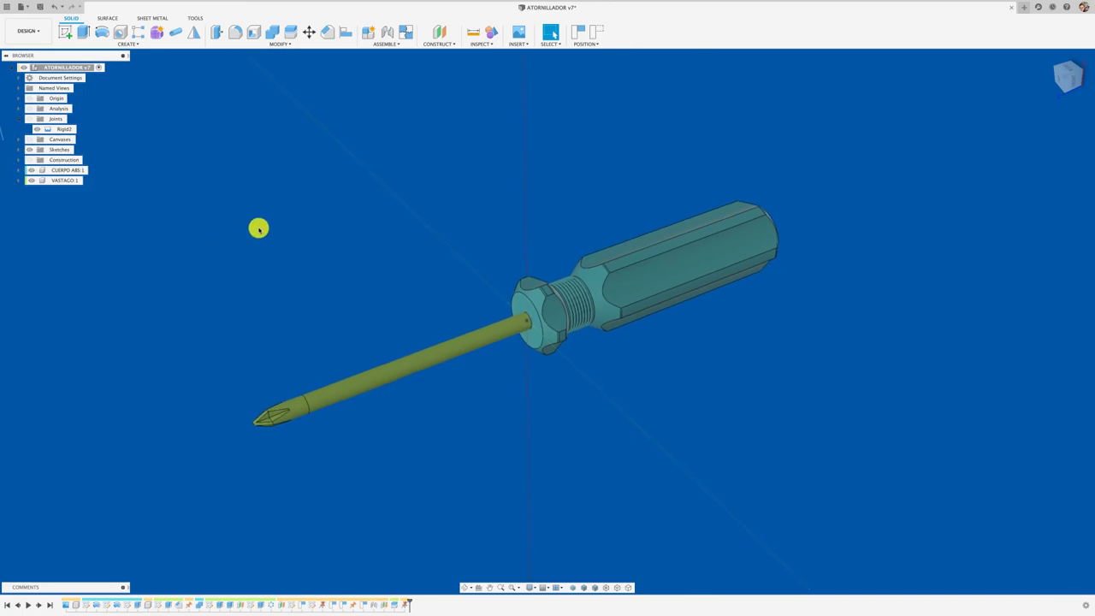
{"action": "scroll", "coordinate": [259, 228], "scroll_direction": "left", "scroll_amount": 3, "text": "shift"}
{"action": "scroll", "coordinate": [258, 229], "scroll_direction": "left", "scroll_amount": 2, "text": "shift"}
{"action": "scroll", "coordinate": [258, 228], "scroll_direction": "left", "scroll_amount": 3, "text": "shift"}
{"action": "scroll", "coordinate": [258, 229], "scroll_direction": "left", "scroll_amount": 3, "text": "shift"}
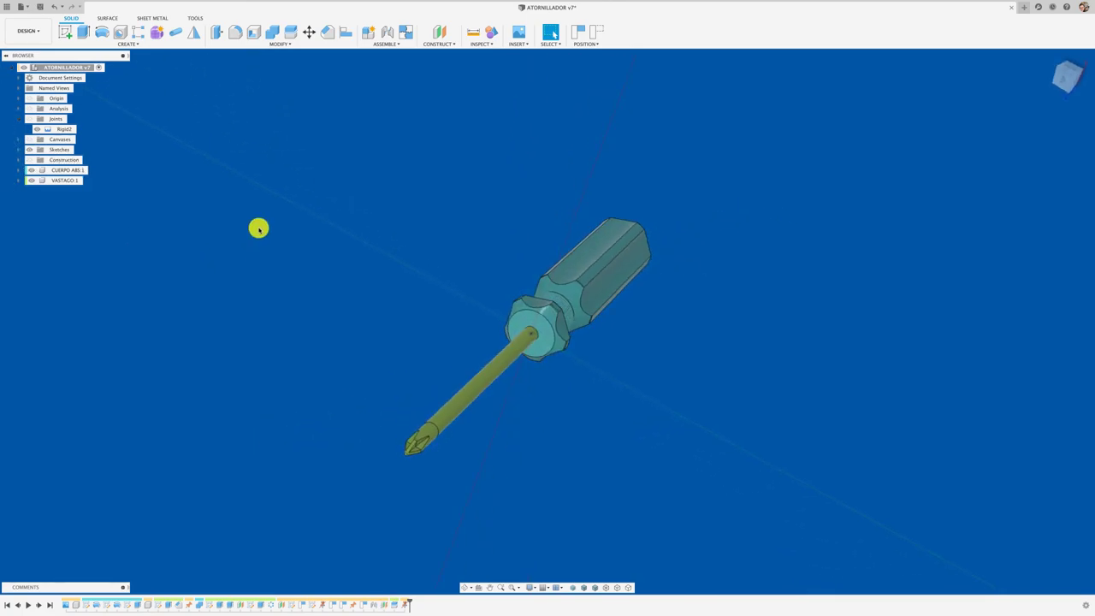
{"action": "scroll", "coordinate": [259, 229], "scroll_direction": "left", "scroll_amount": 2, "text": "shift"}
{"action": "scroll", "coordinate": [258, 228], "scroll_direction": "left", "scroll_amount": 3, "text": "shift"}
{"action": "scroll", "coordinate": [259, 229], "scroll_direction": "left", "scroll_amount": 2, "text": "shift"}
{"action": "scroll", "coordinate": [259, 229], "scroll_direction": "left", "scroll_amount": 2, "text": "shift"}
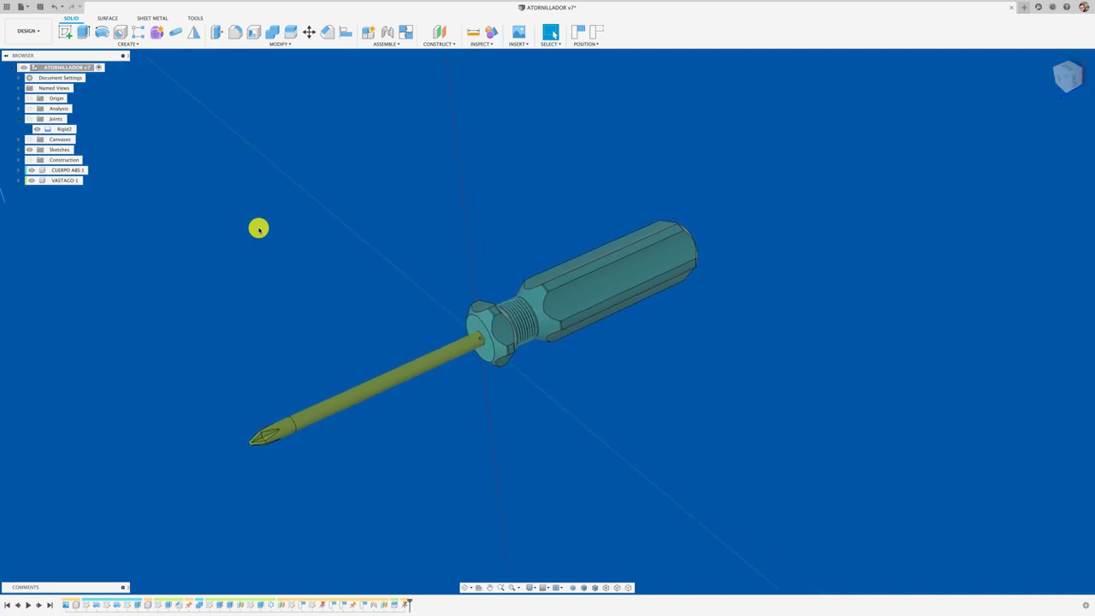
{"action": "scroll", "coordinate": [257, 228], "scroll_direction": "up", "scroll_amount": 3}
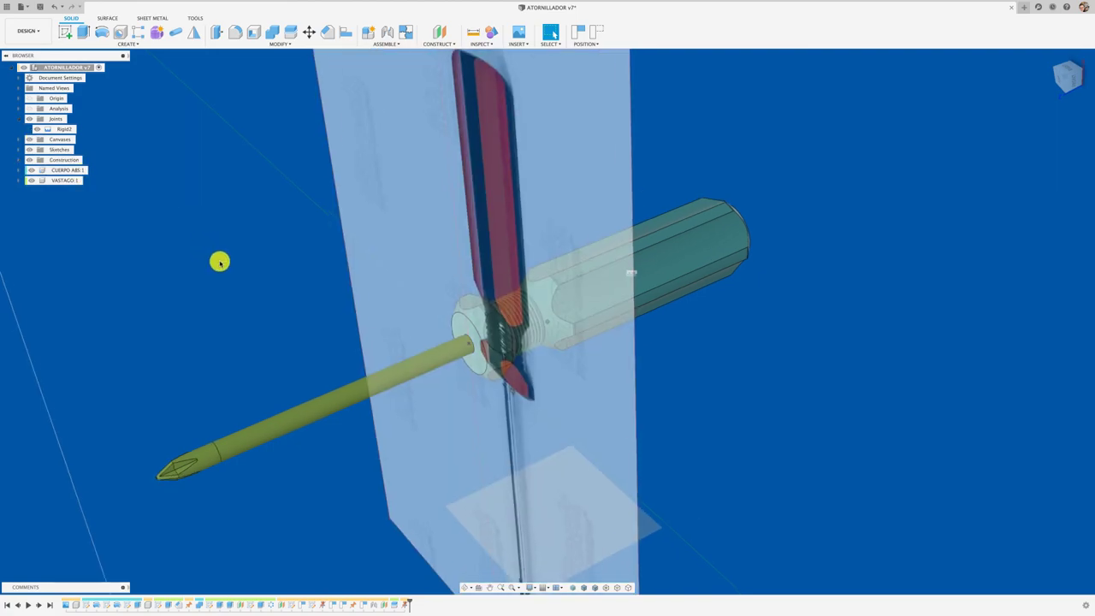
Step: Turn off All Work Features in Object Visibility and hide the Canvases folder
{"action": "middle_click_drag", "start_coordinate": [220, 260], "coordinate": [518, 534], "text": "shift"}
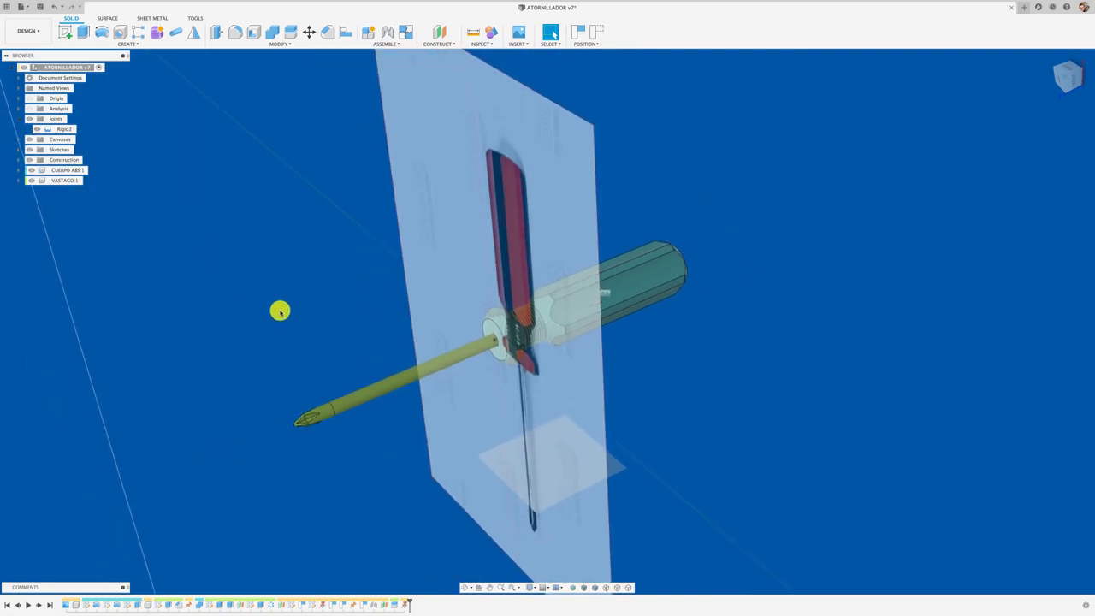
{"action": "left_click", "coordinate": [532, 587]}
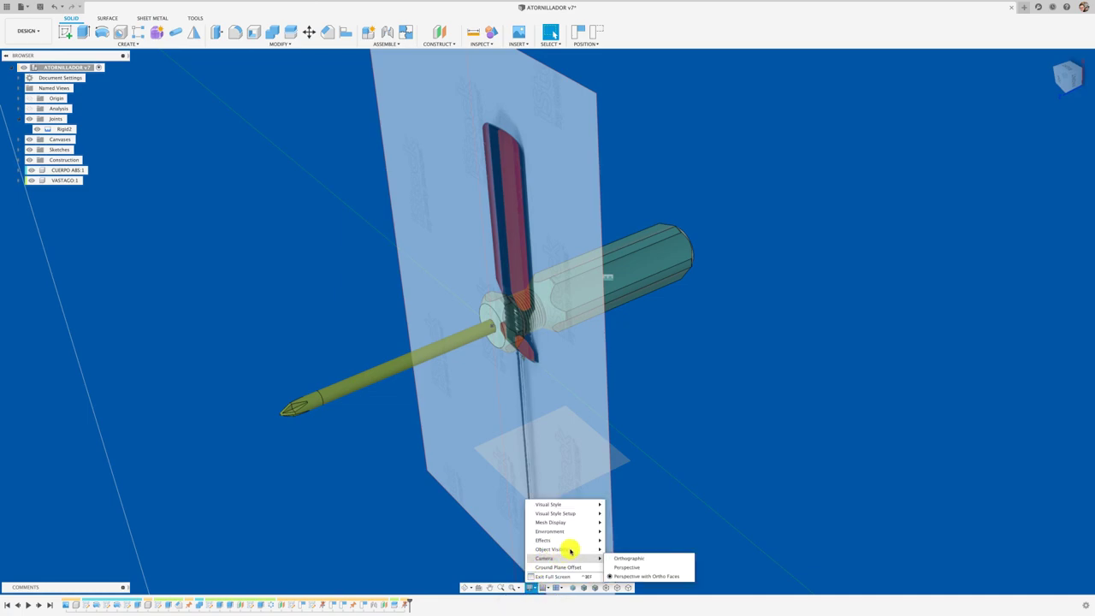
{"action": "mouse_move", "coordinate": [552, 549]}
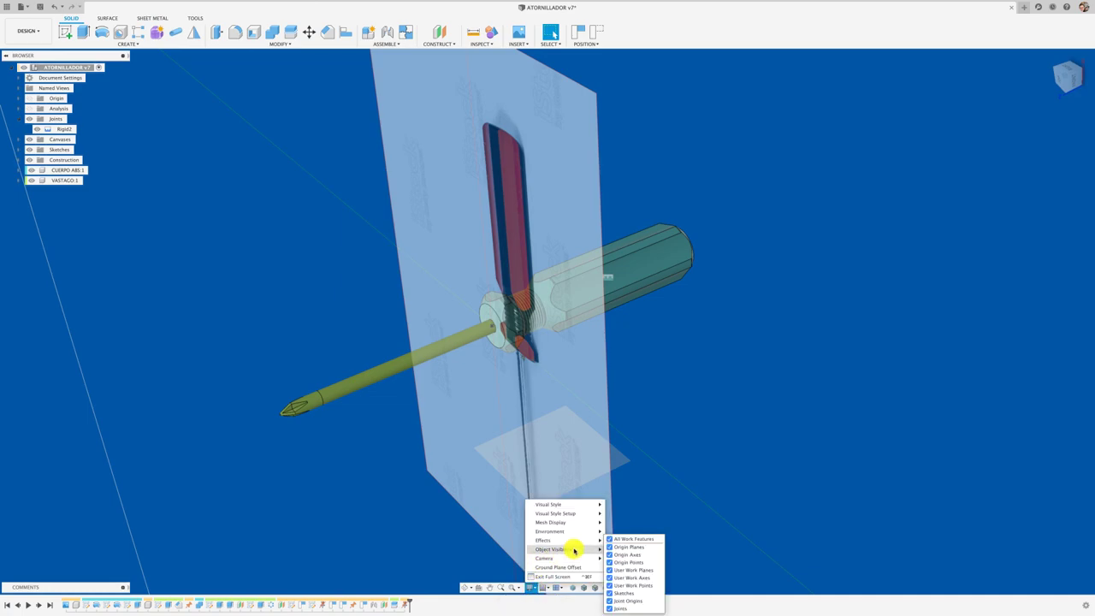
{"action": "left_click", "coordinate": [611, 539]}
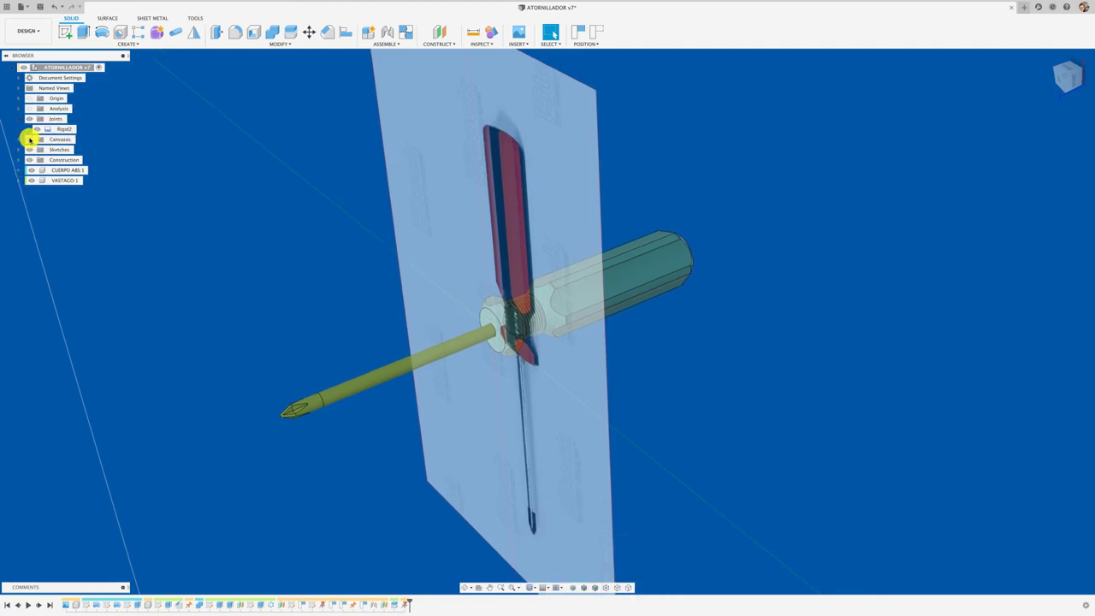
{"action": "left_click", "coordinate": [28, 138]}
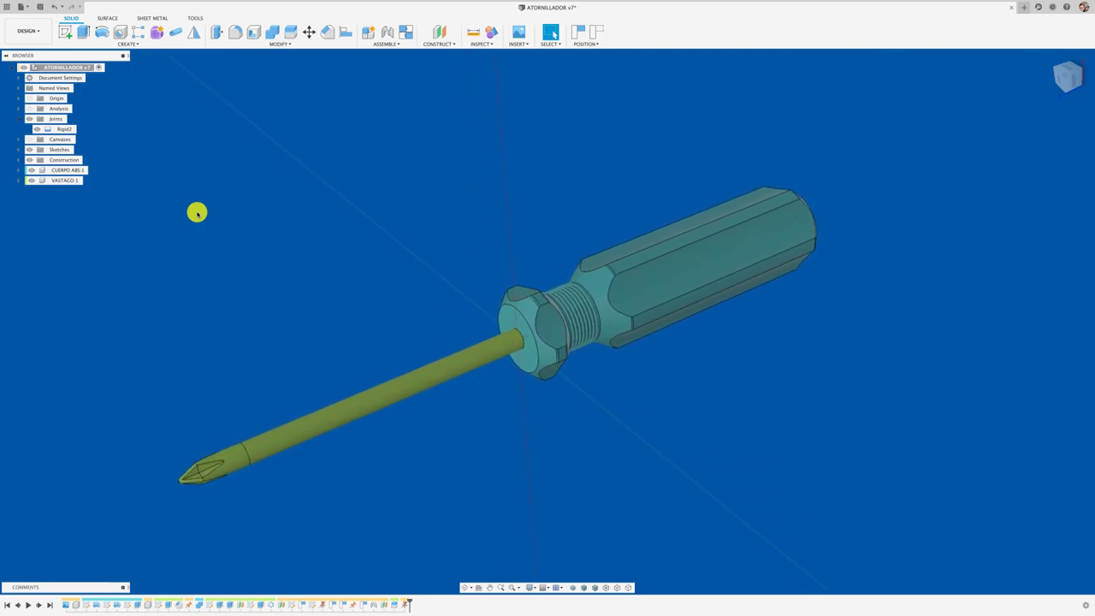